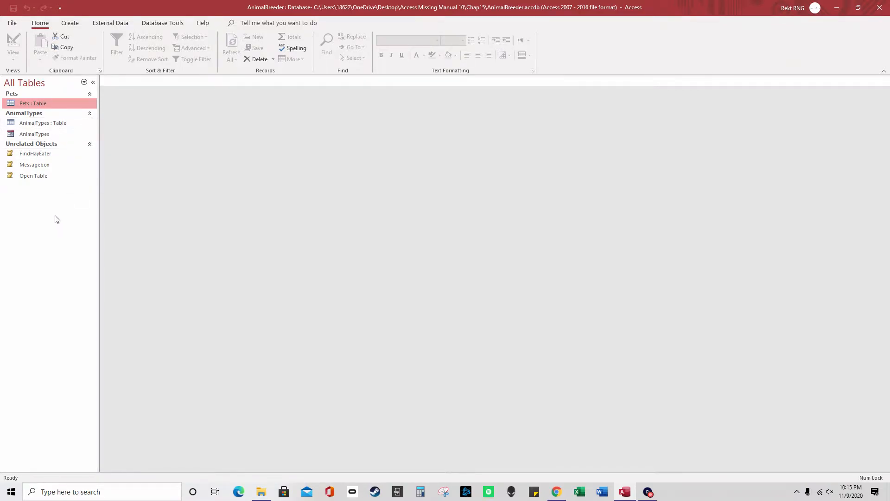
Create a new blank macro and scroll through its Add New Action list
left_click(73, 24)
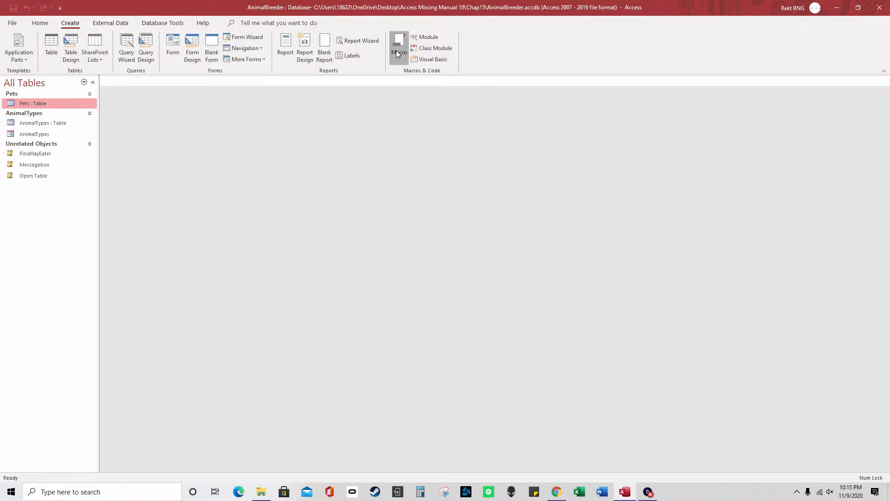
left_click(396, 51)
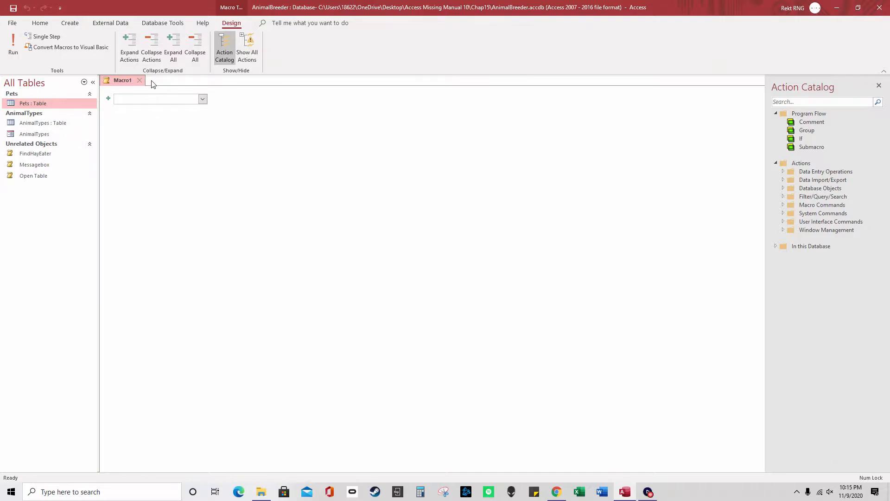
left_click(202, 99)
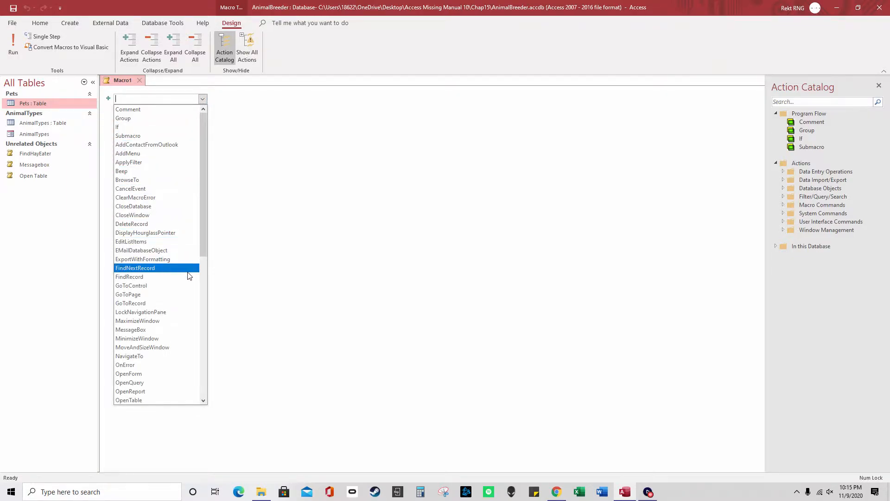
left_click_drag(207, 242, 211, 392)
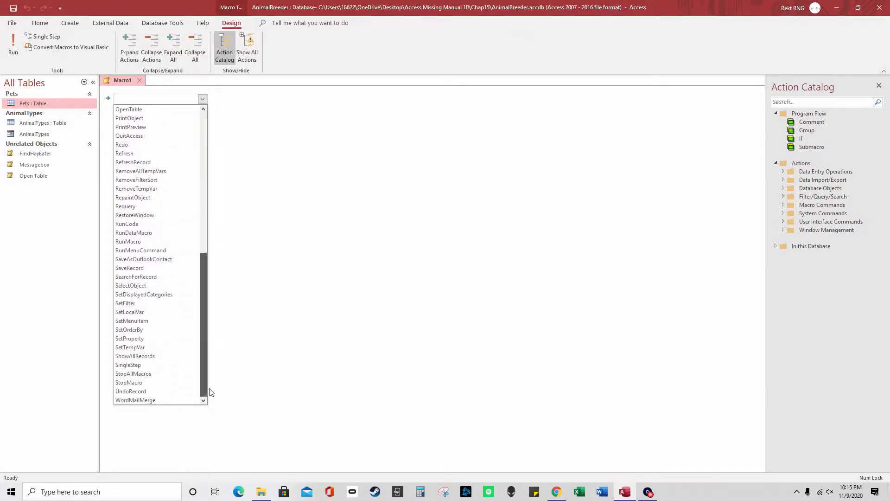
Turn on Show All Actions to browse the full action list, then turn it back off
left_click(247, 49)
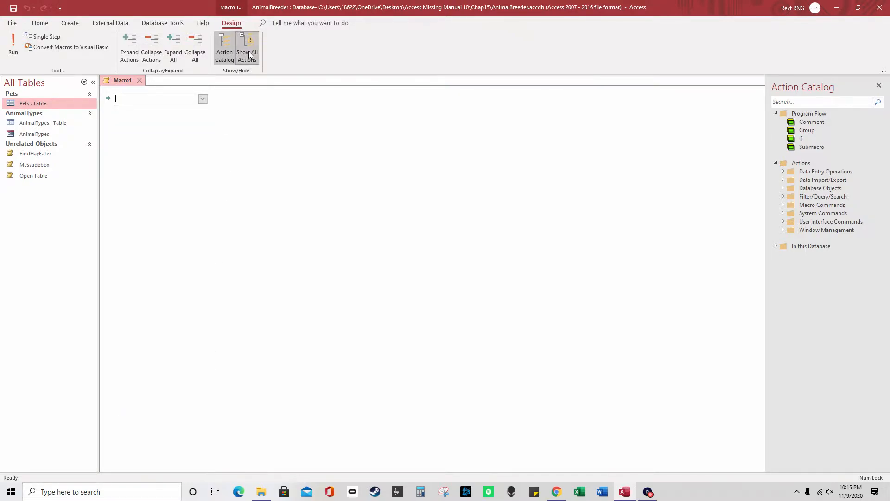
left_click(203, 99)
left_click_drag(204, 121, 201, 144)
left_click(245, 49)
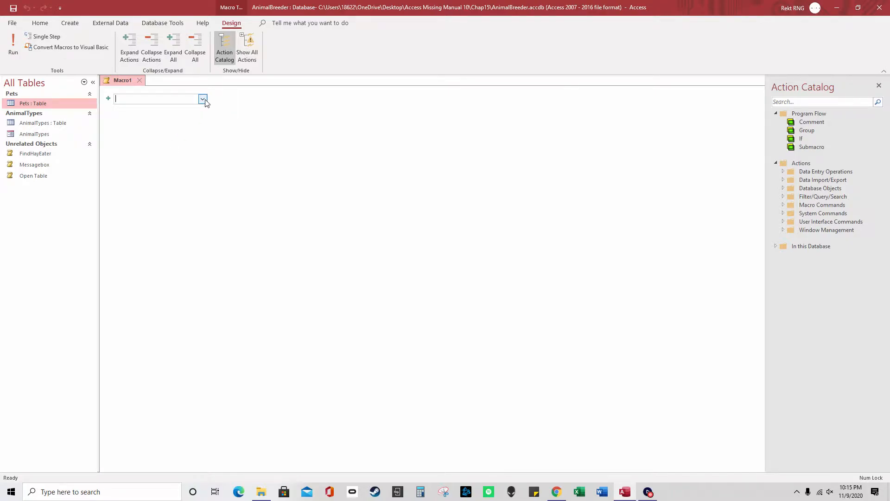
Discard the blank Macro1 and open the Open Table macro in Design View
left_click(142, 83)
right_click(68, 175)
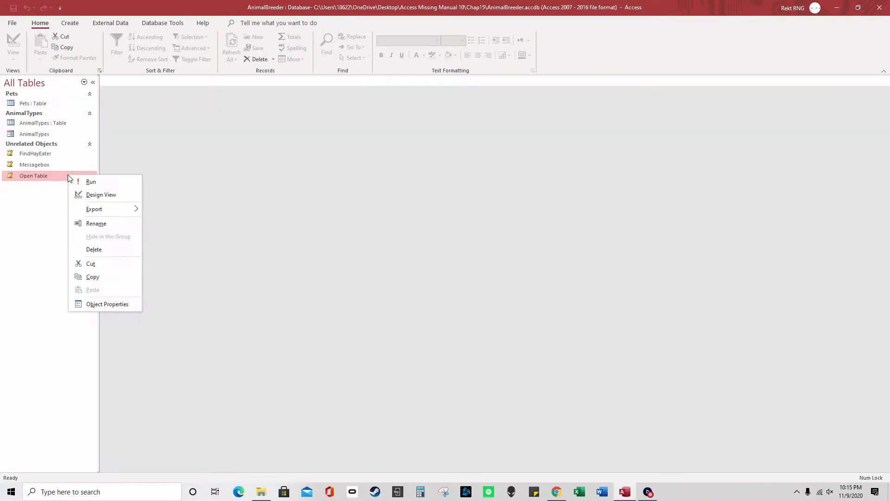
left_click(107, 199)
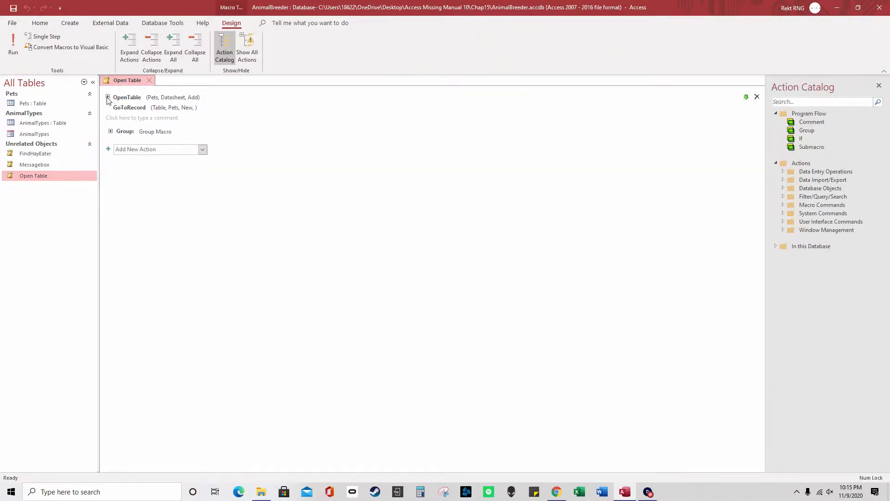
Expand the actions, remove the Group block, and review OpenTable's View Datasheet and Data Mode
left_click(108, 98)
left_click(111, 166)
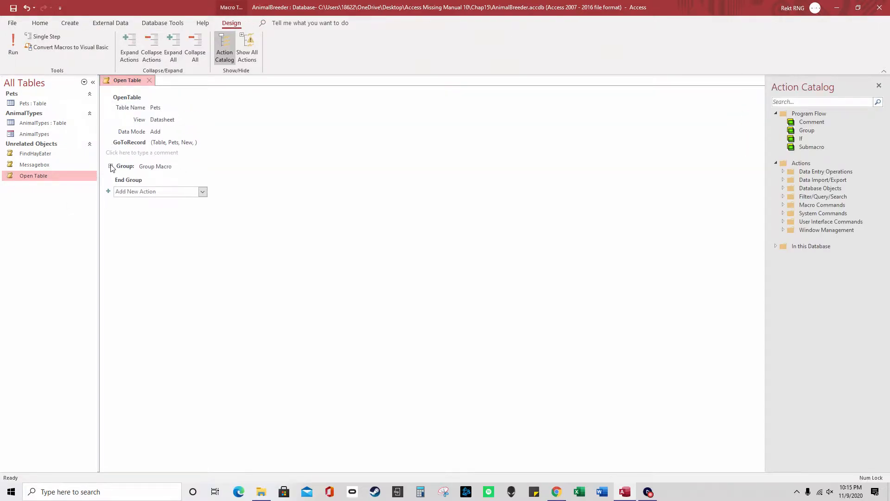
left_click(109, 142)
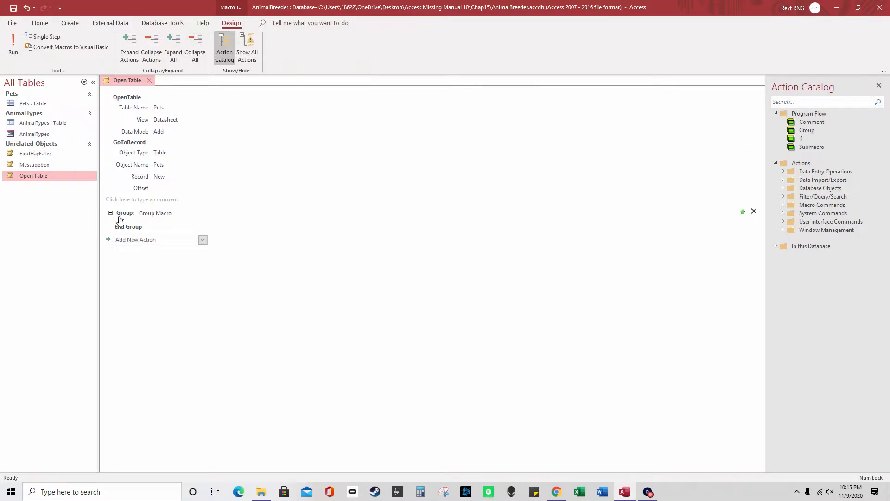
left_click(754, 212)
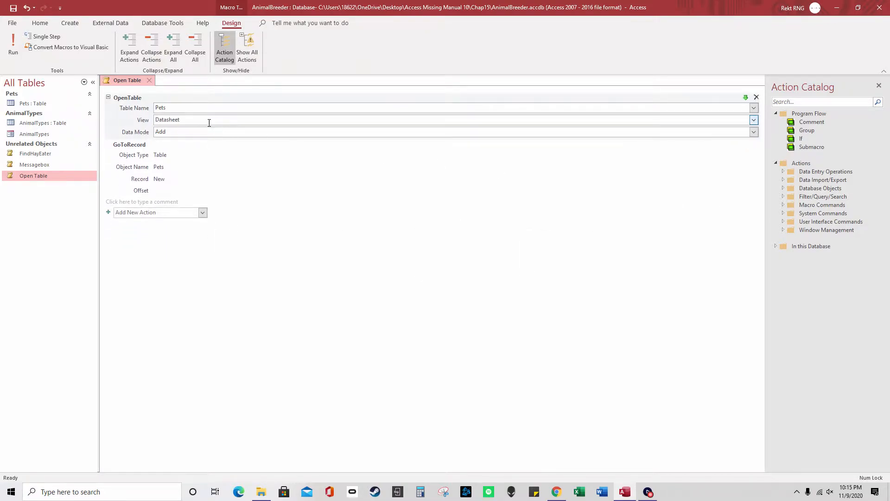
mouse_move(143, 102)
left_click_drag(191, 120, 155, 119)
left_click_drag(154, 119, 191, 120)
left_click(179, 132)
Review GoToRecord's Object Type Table and Record New, then close the macro without saving
left_click(174, 156)
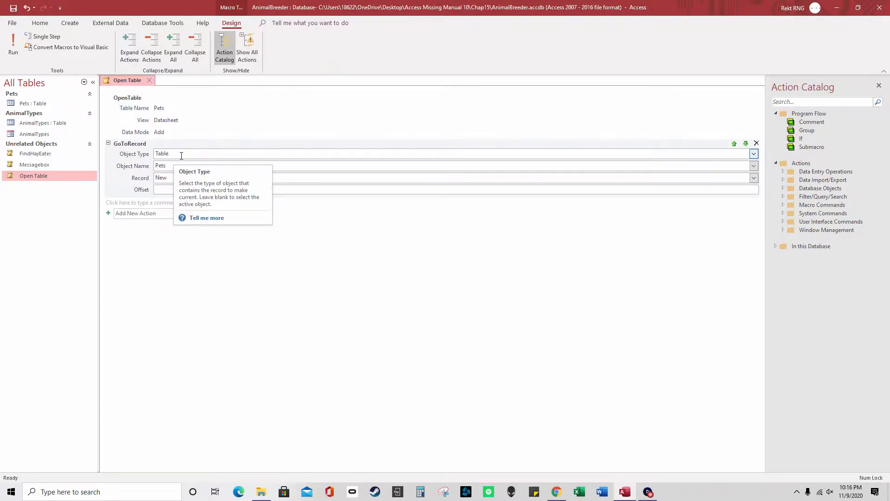
double_click(174, 154)
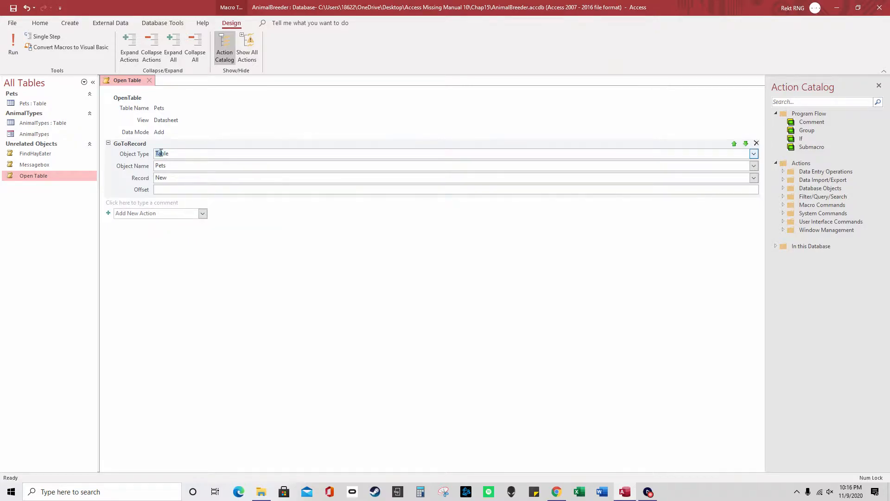
double_click(169, 178)
left_click(170, 179)
left_click_drag(169, 178, 155, 178)
left_click(149, 79)
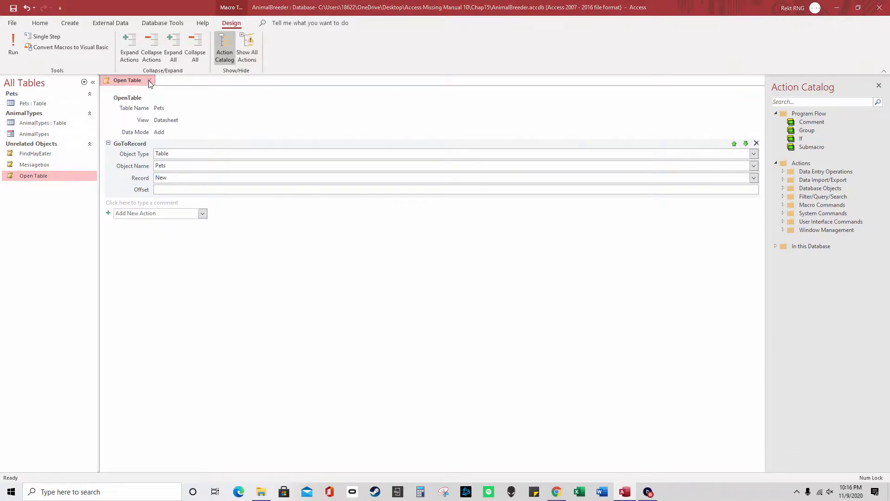
left_click(410, 270)
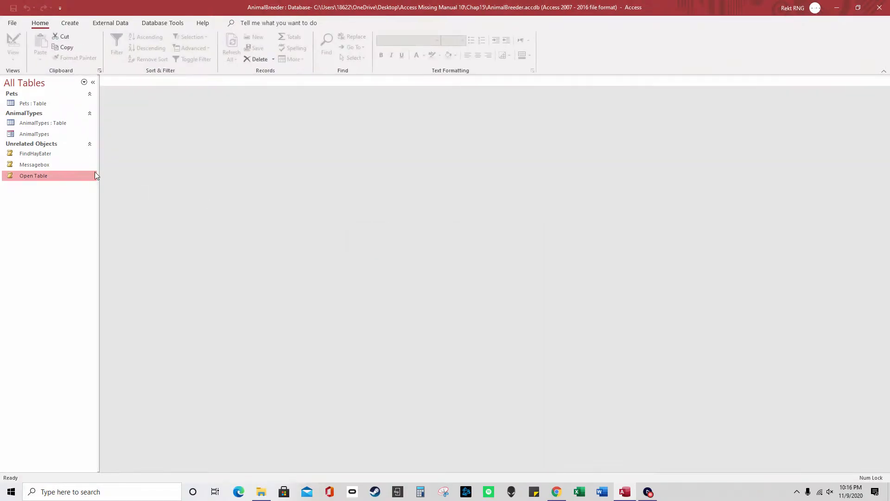
Run the Open Table macro and enter a new pet: Name dog, Animal cat, Weight 99
double_click(51, 178)
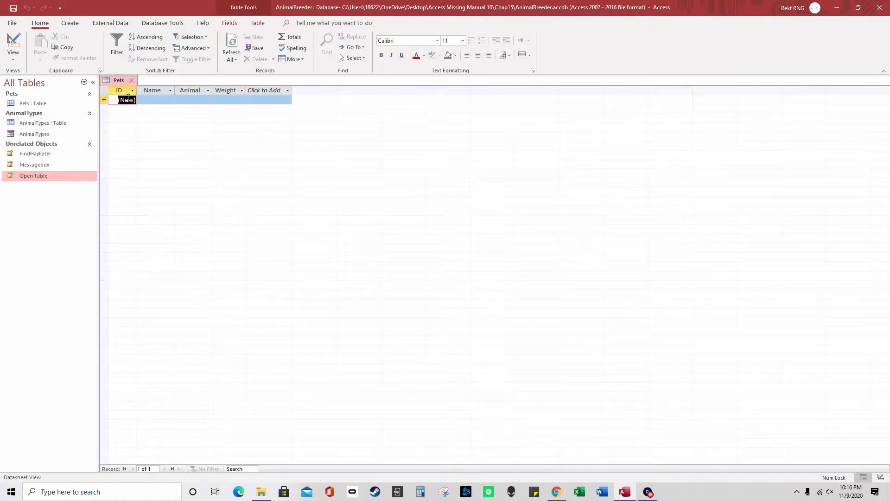
left_click(153, 100)
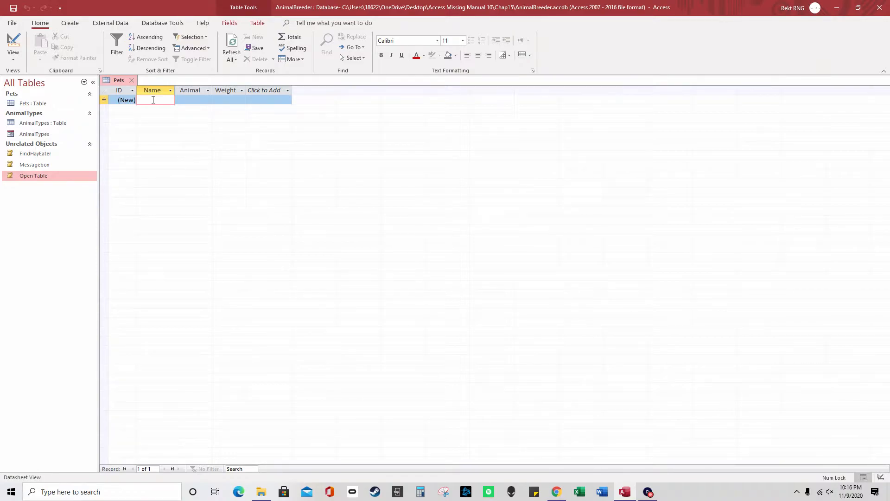
type("dog")
left_click(199, 100)
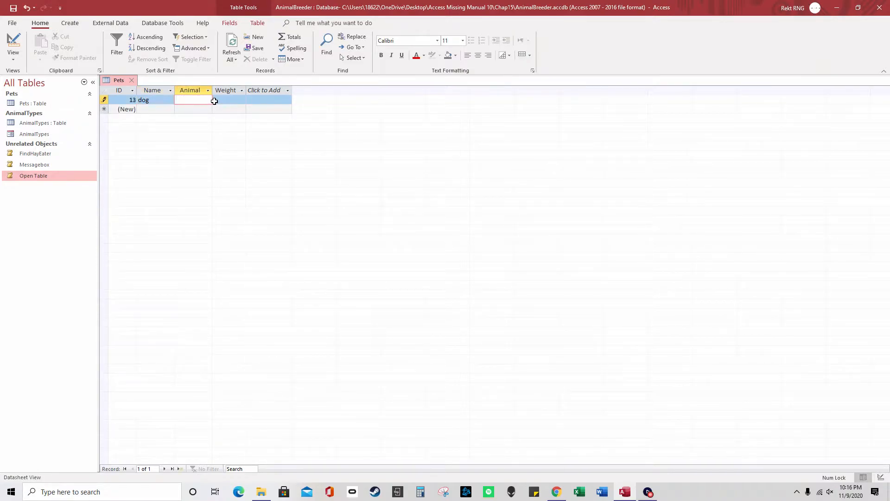
type("cat")
left_click(229, 100)
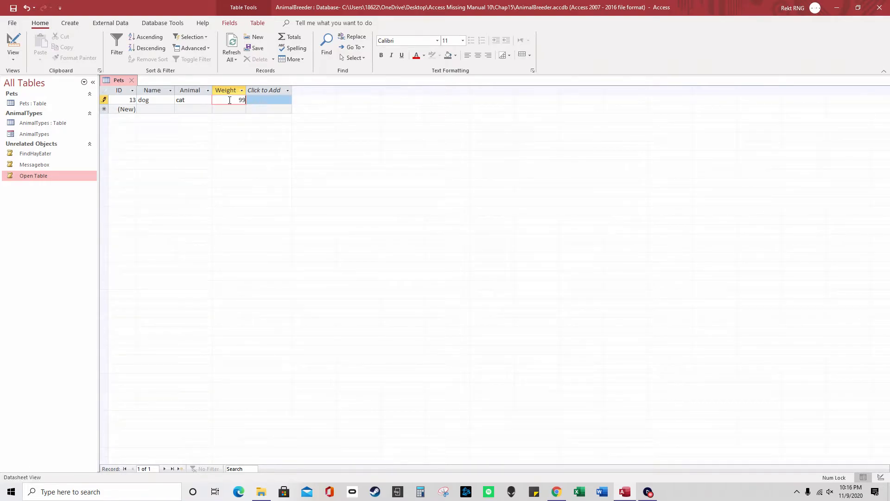
Close Pets, reopen it to confirm the new record among seven pets, then close it
left_click(132, 81)
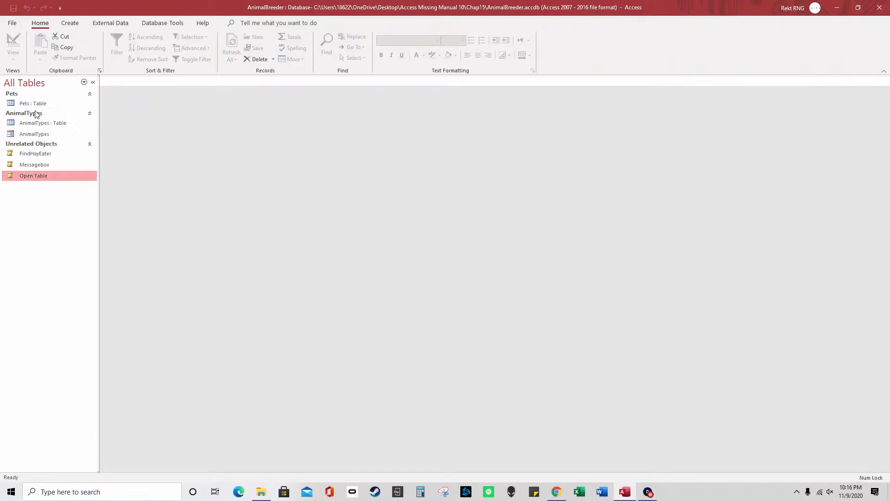
double_click(37, 103)
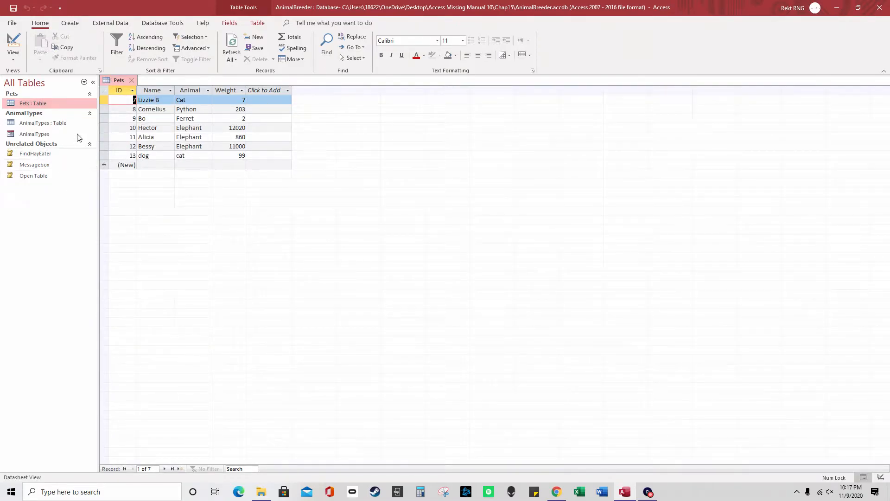
left_click(132, 82)
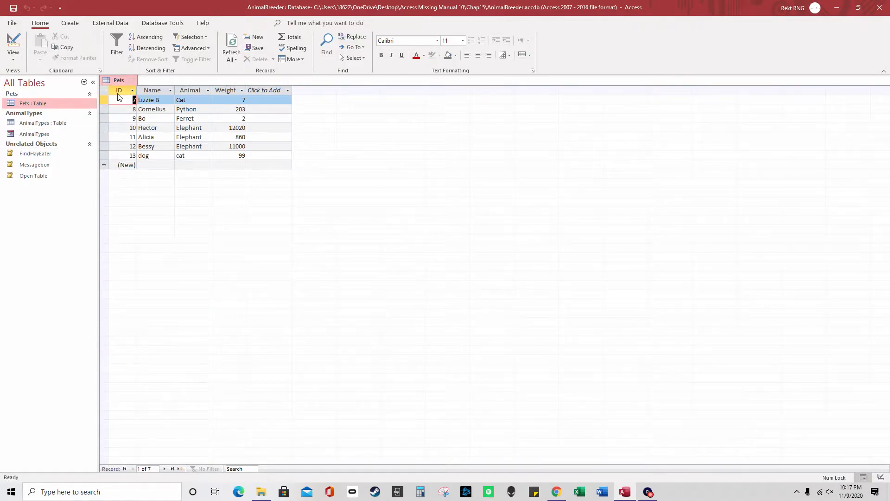
Open the Open Table macro in Design View and expand both its actions
right_click(40, 180)
left_click(69, 201)
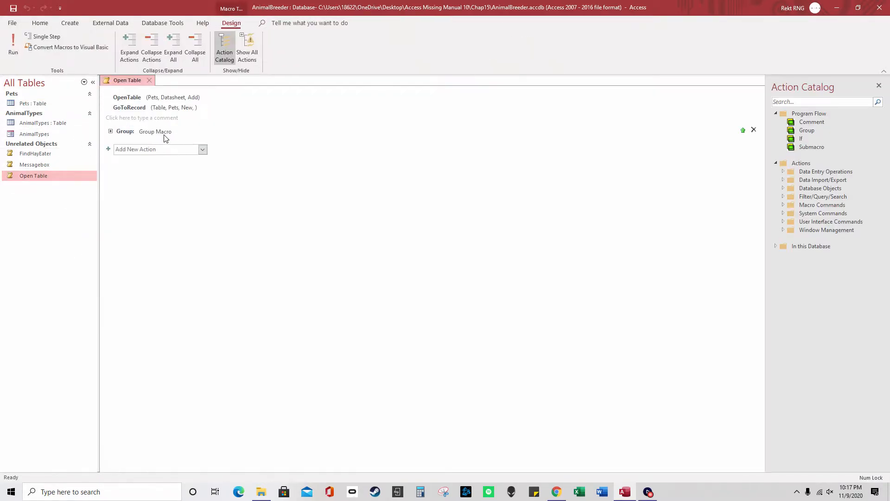
left_click(105, 110)
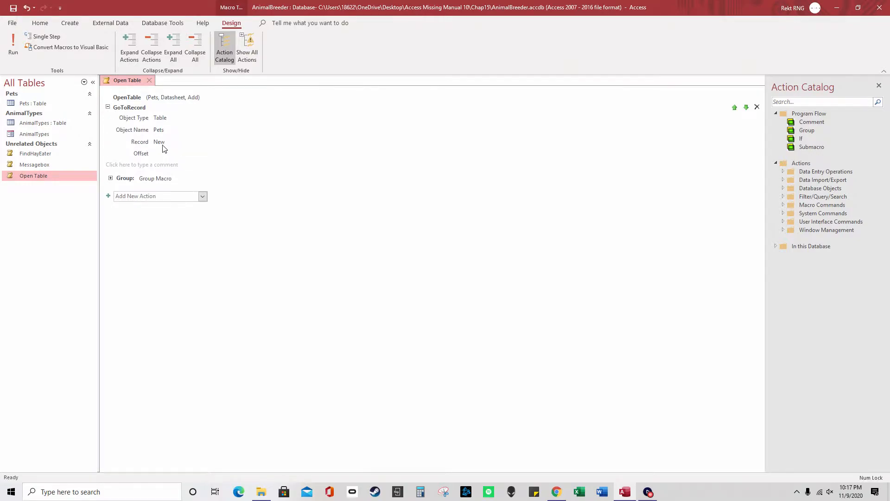
left_click(108, 98)
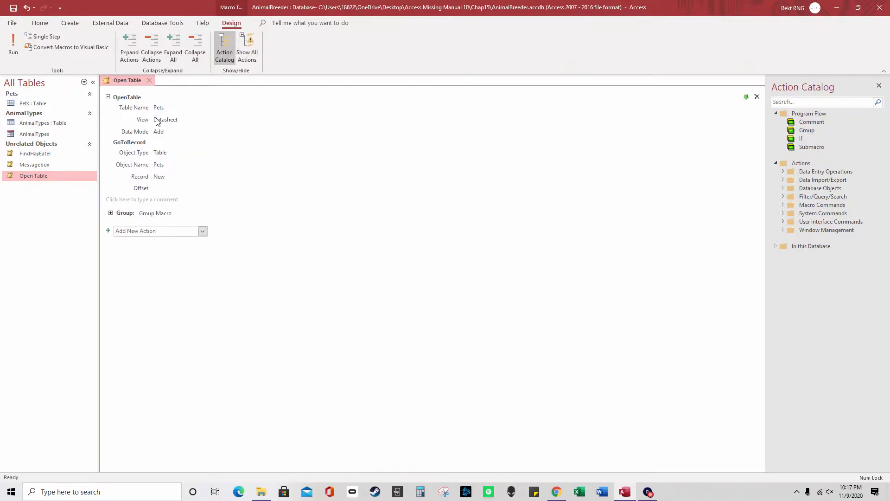
Check OpenTable keeps View Datasheet and Data Mode Add, then close without saving
left_click(173, 121)
left_click_drag(184, 120, 169, 121)
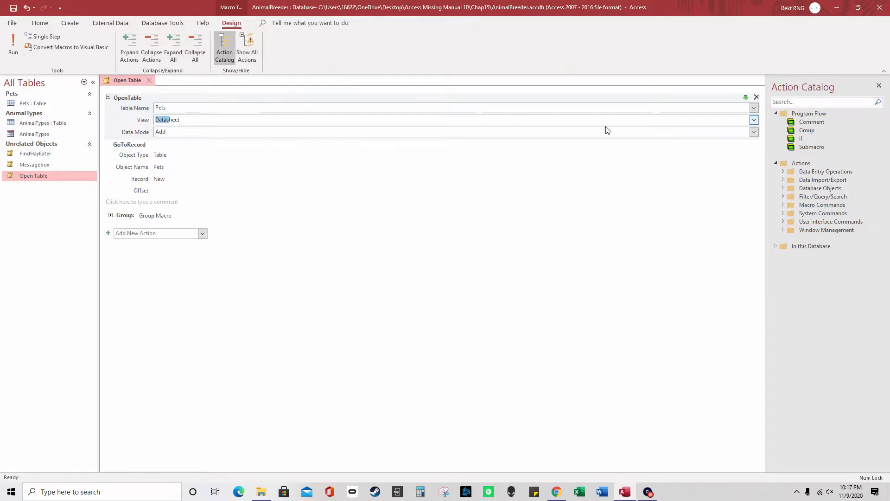
left_click(754, 120)
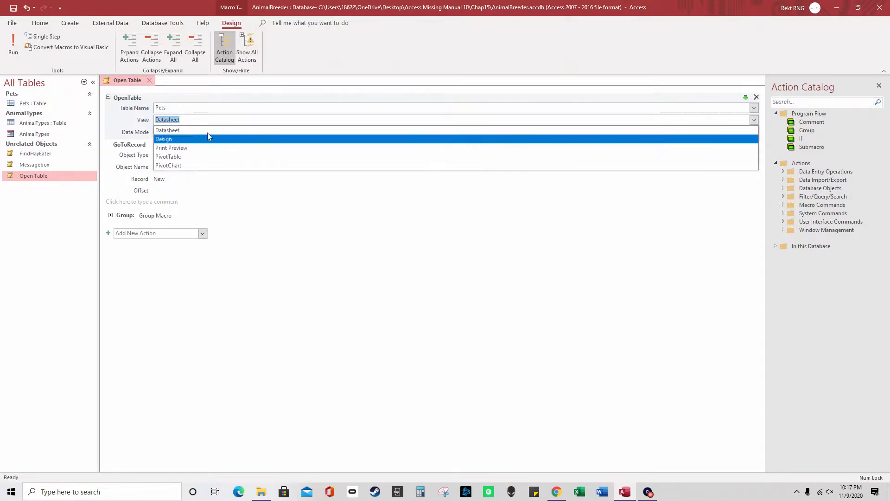
left_click(123, 132)
double_click(179, 133)
left_click(754, 131)
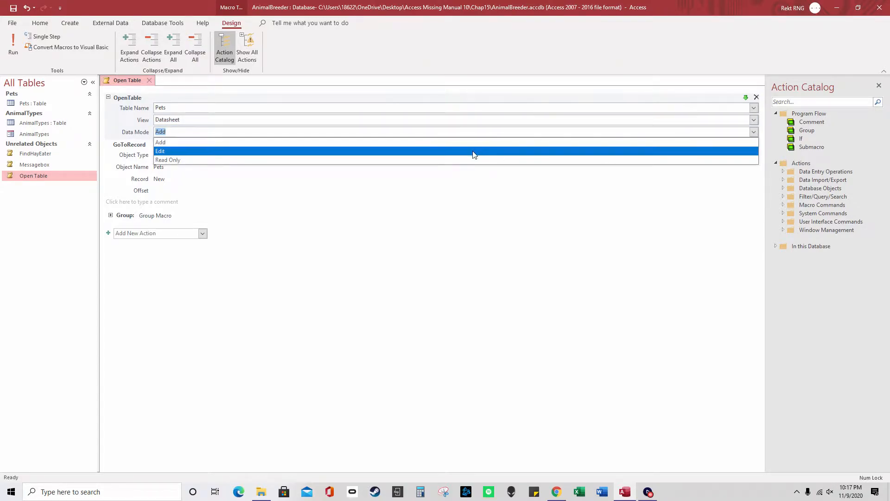
left_click(122, 118)
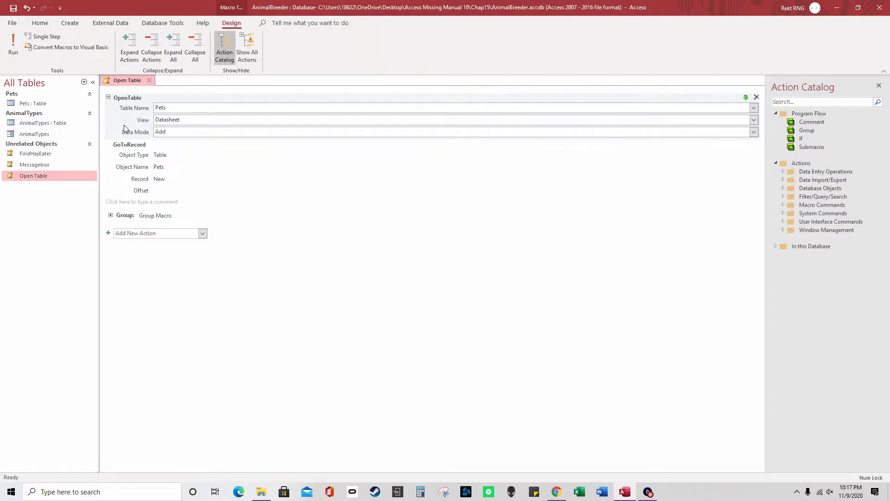
left_click(149, 80)
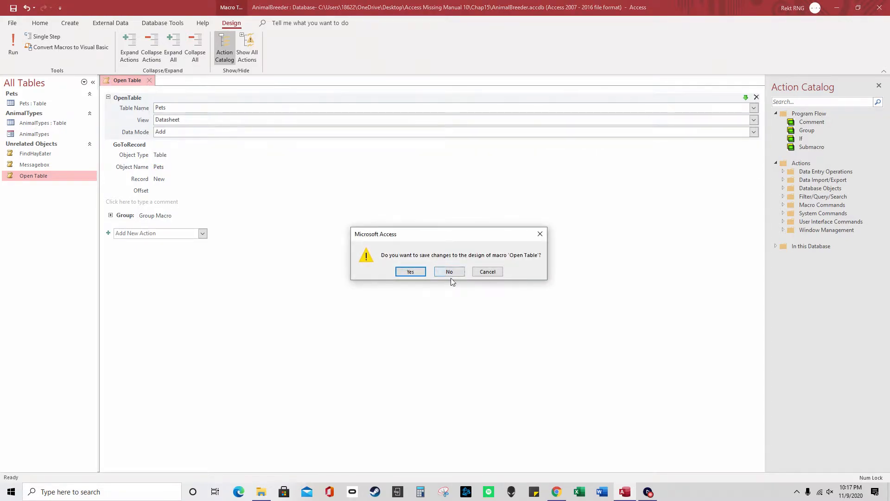
left_click(450, 272)
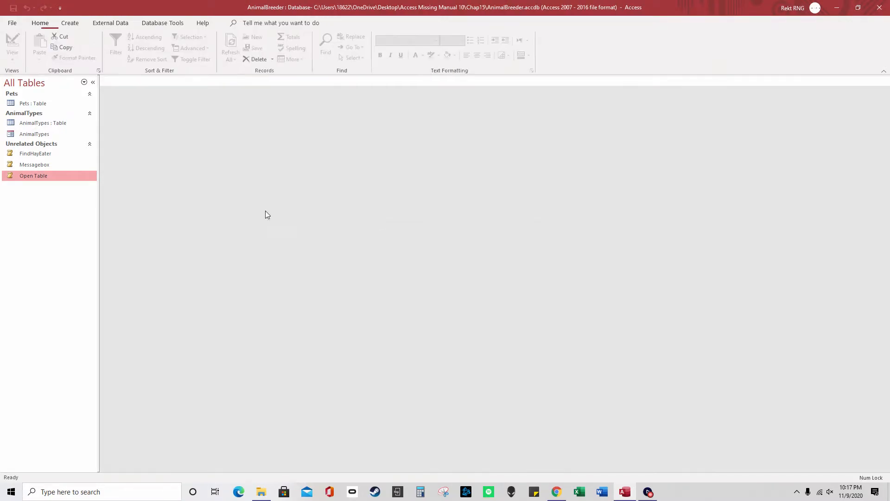
Run Messagebox, dismiss its 'You ran a messagebox macro.' message, and open it in Design View
right_click(63, 167)
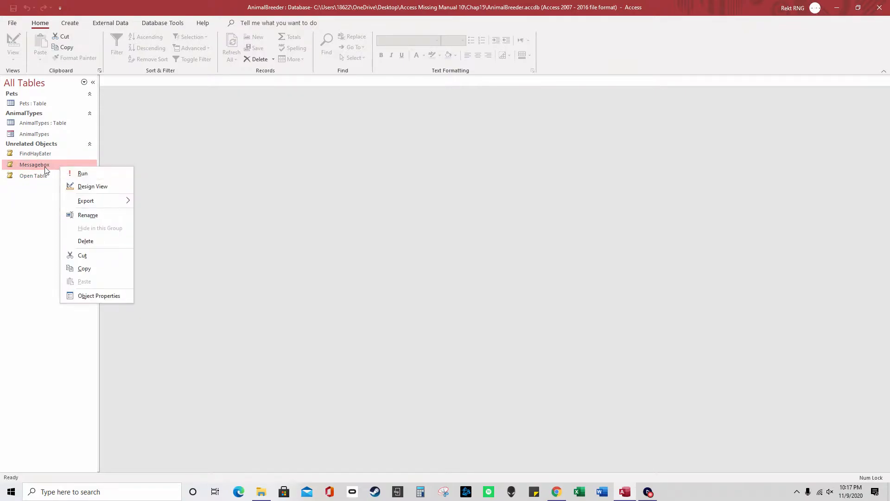
double_click(45, 170)
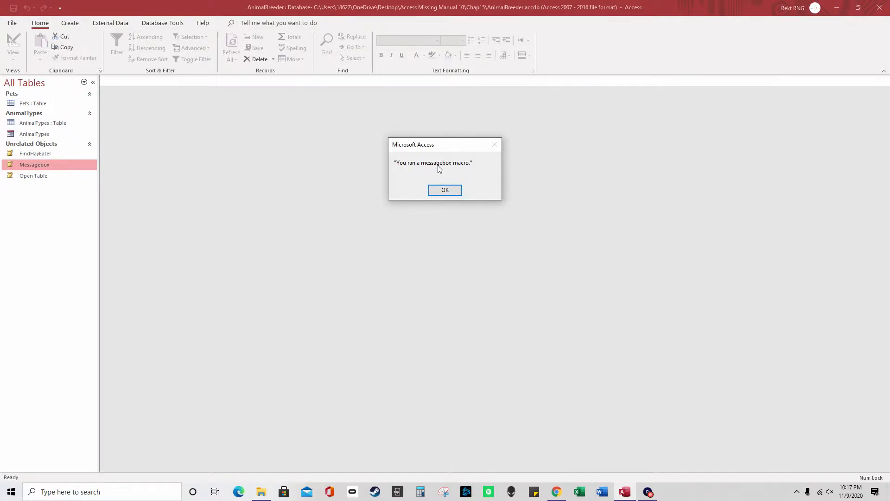
left_click(456, 192)
right_click(68, 165)
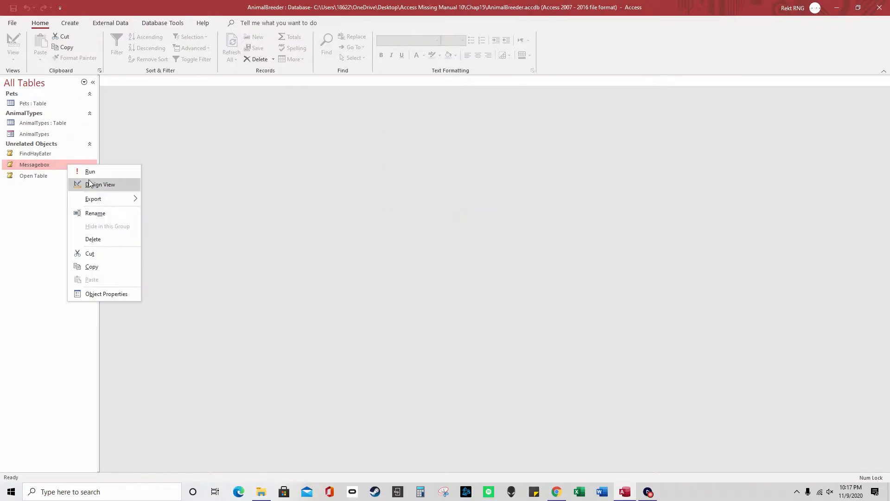
left_click(89, 183)
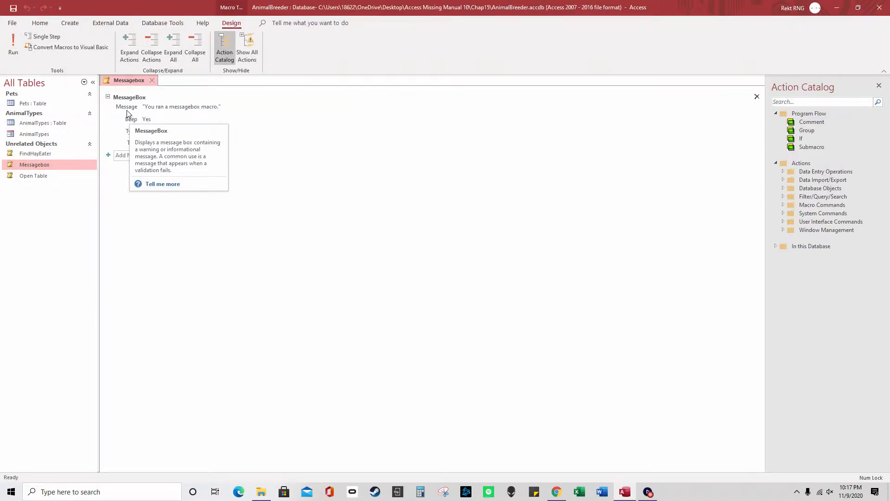
Set the MessageBox Title to 'Titlebar of the messagebox' and save the macro on closing
left_click(70, 23)
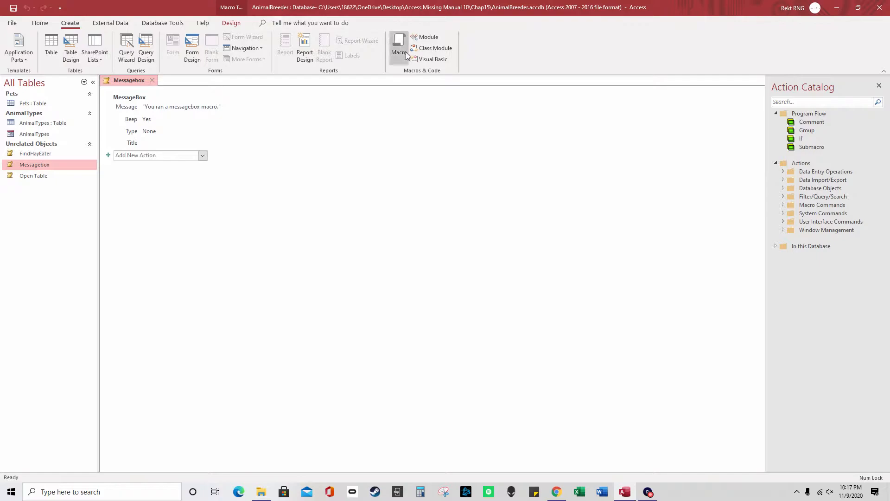
left_click(131, 98)
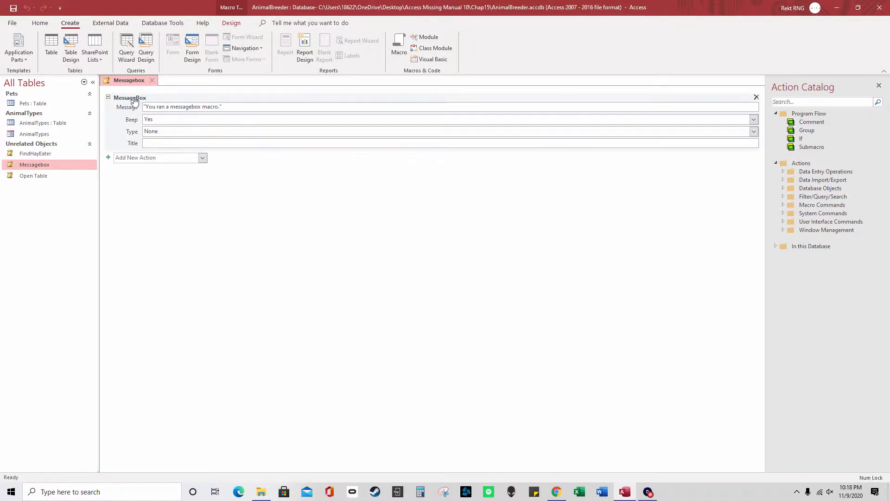
left_click(233, 107)
left_click_drag(234, 107, 146, 108)
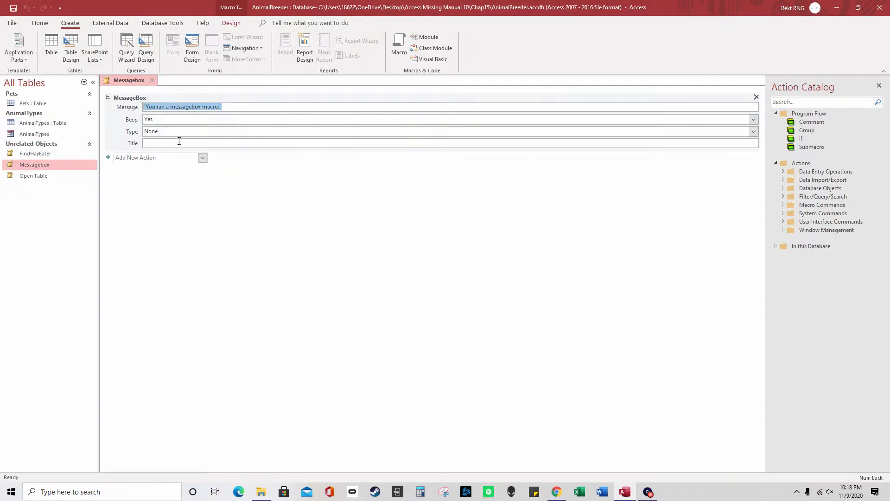
left_click(168, 145)
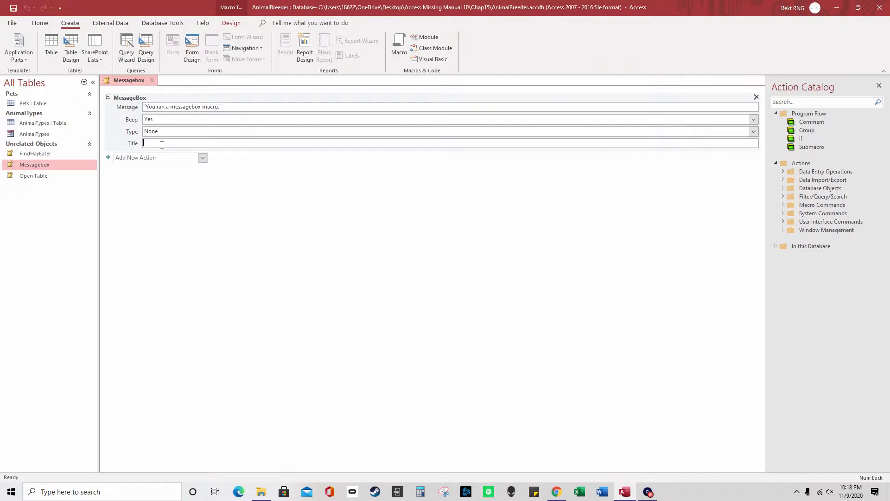
type("\"Titlebar of the messagebox")
left_click(153, 80)
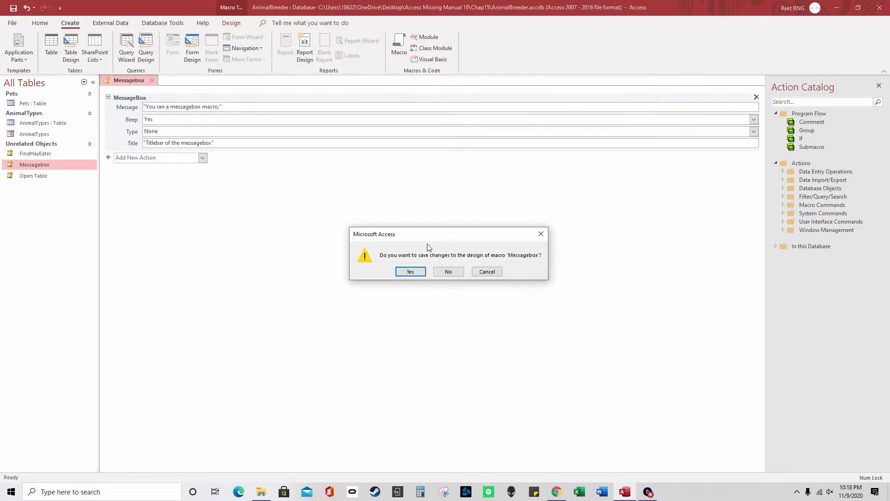
left_click(407, 274)
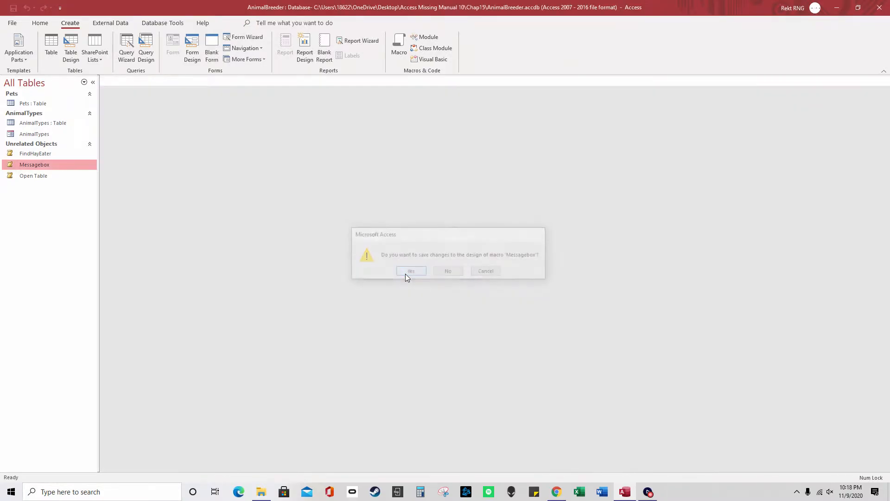
Run Messagebox to check its new title, then open Open Table in Design View
double_click(49, 165)
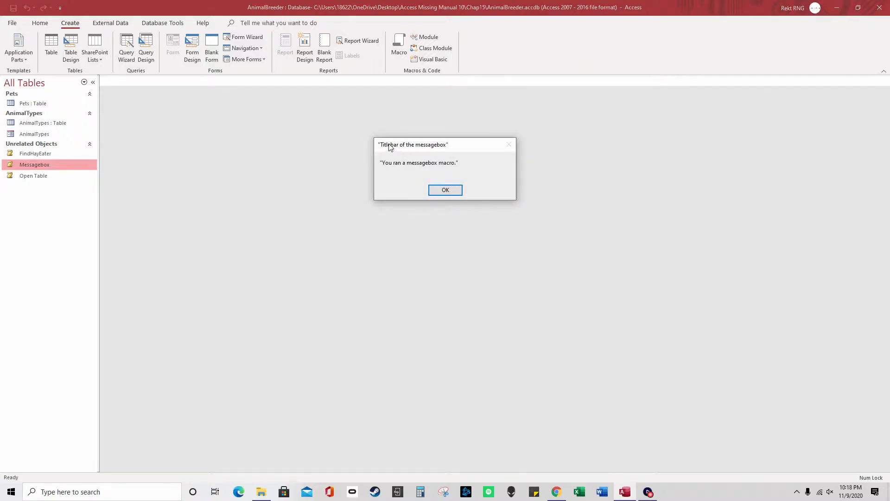
left_click(454, 192)
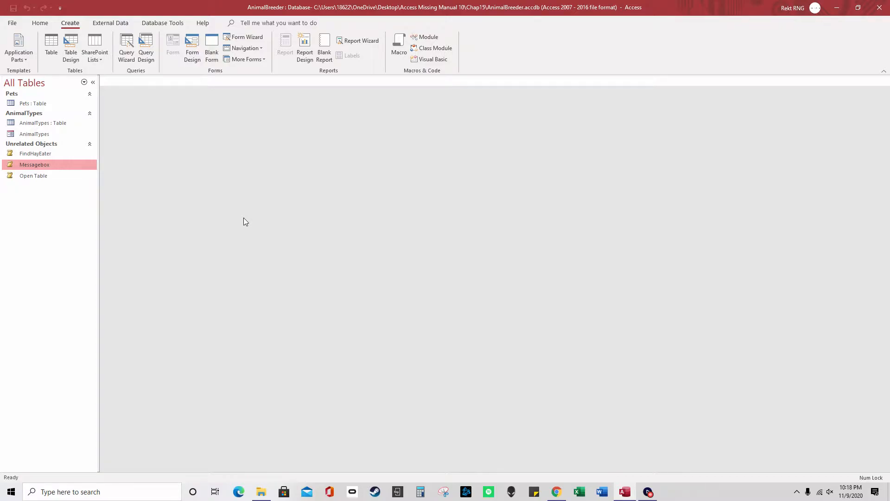
left_click(32, 176)
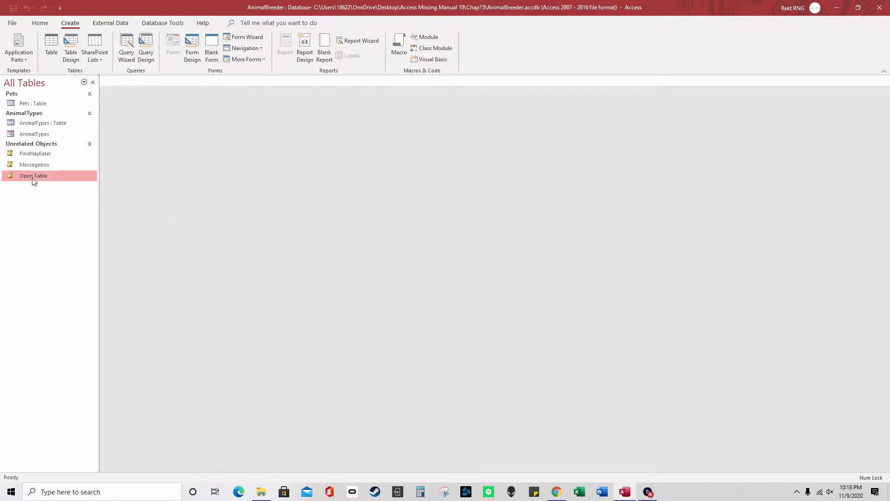
mouse_move(48, 178)
left_mouse_down()
mouse_move(50, 159)
mouse_move(48, 176)
left_mouse_up()
right_click(50, 177)
left_click(75, 189)
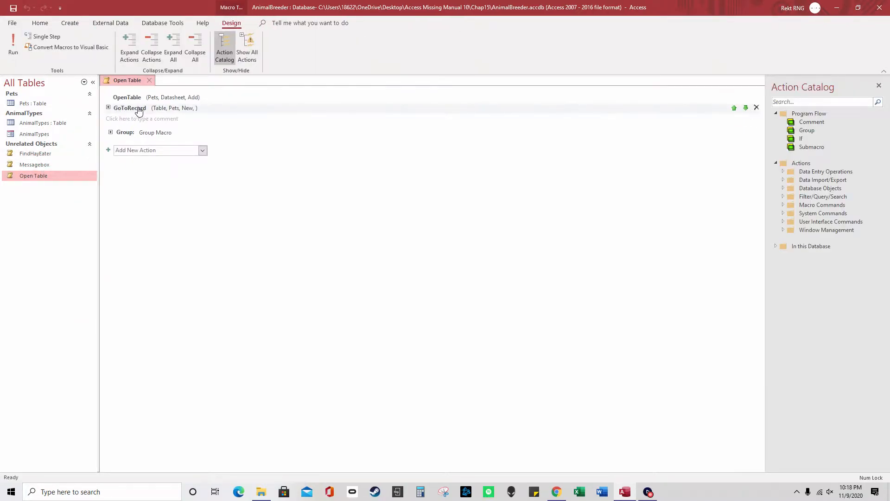
Delete the Group Macro block and drag GoToRecord above OpenTable
left_click(756, 133)
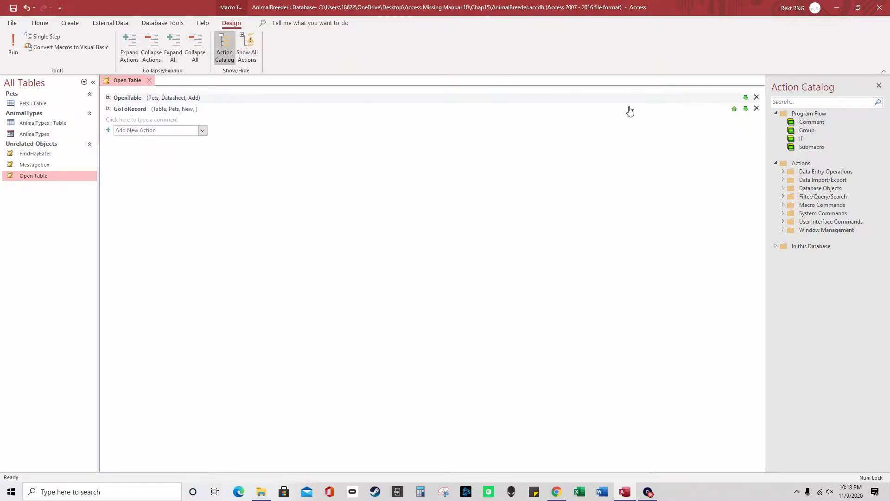
left_click(584, 114)
left_click(108, 108)
left_click_drag(175, 144, 172, 98)
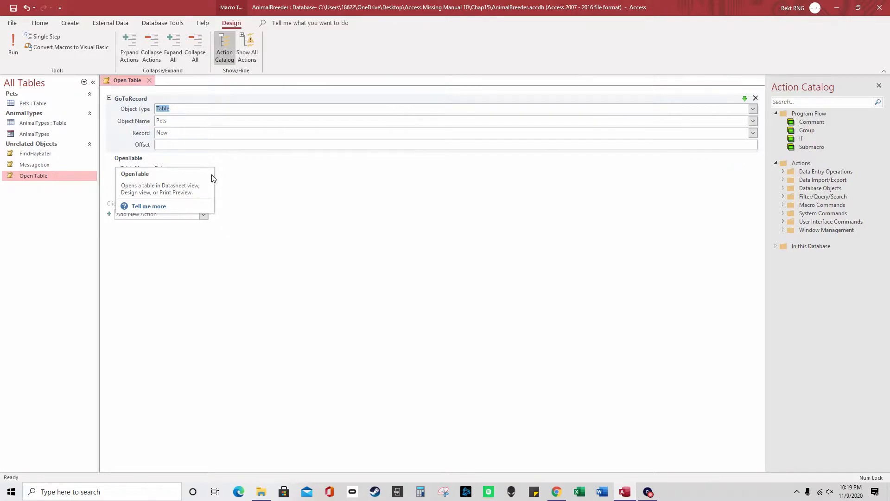
left_click(204, 213)
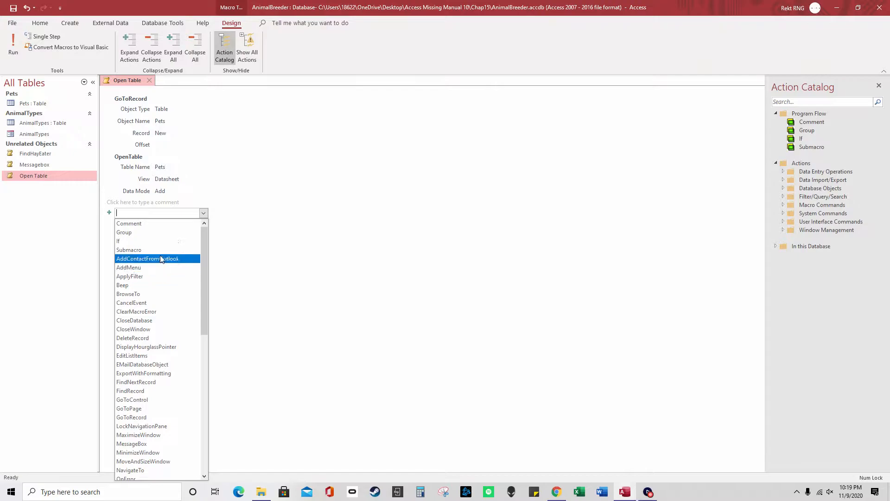
Add the comment 'The first part of this macro opens the table so that you can add new records'
left_click(157, 224)
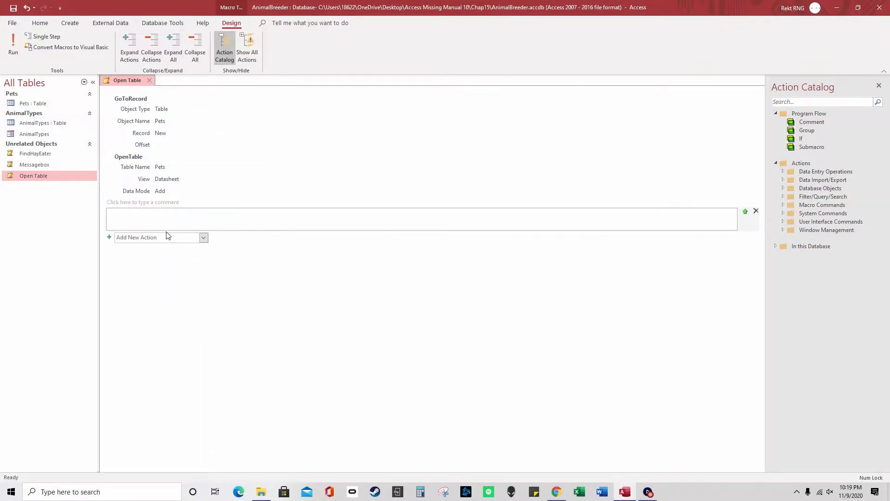
type("The first part of this macro opens the table so that you can edit")
key("ctrl+shift+Left")
type("add new records.")
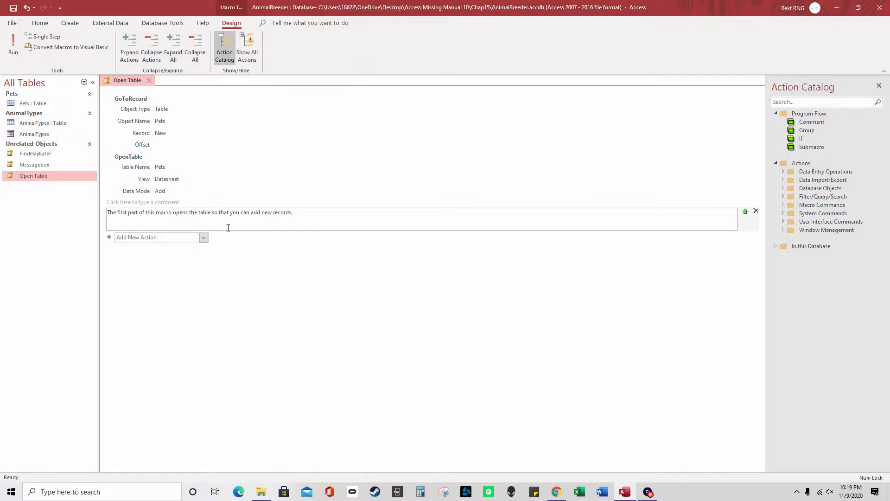
left_click(203, 237)
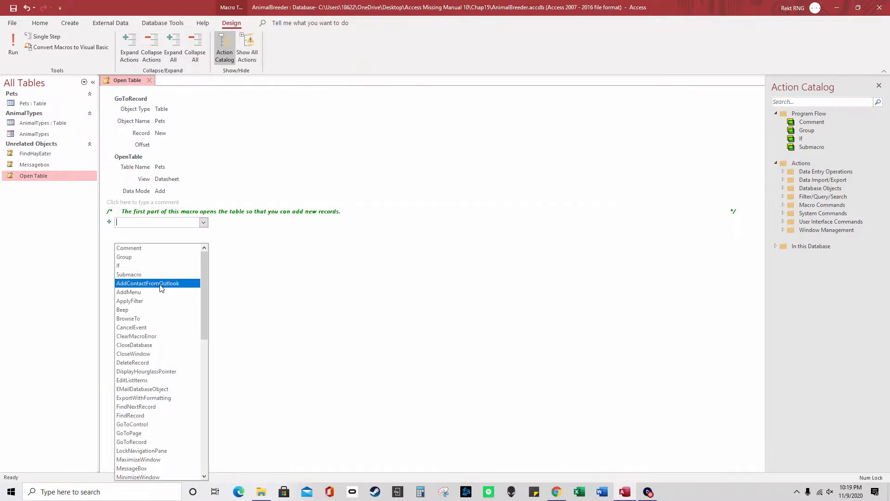
left_click(176, 212)
left_click(221, 273)
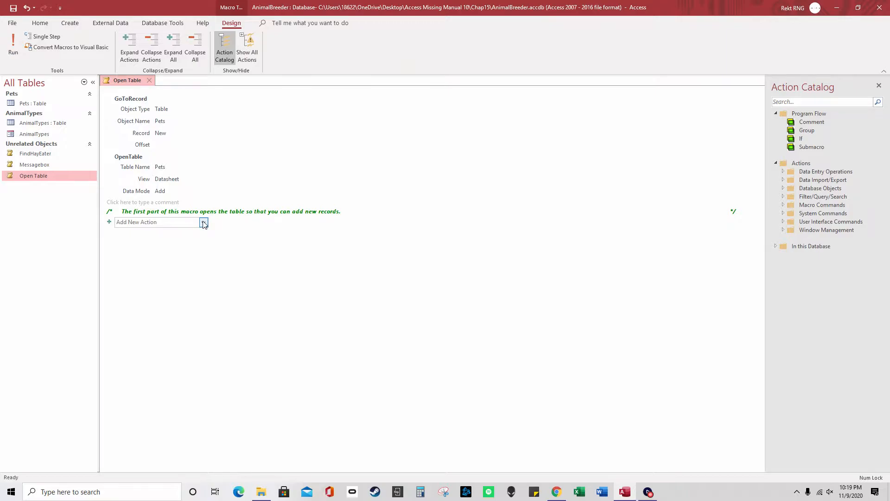
left_click(109, 156)
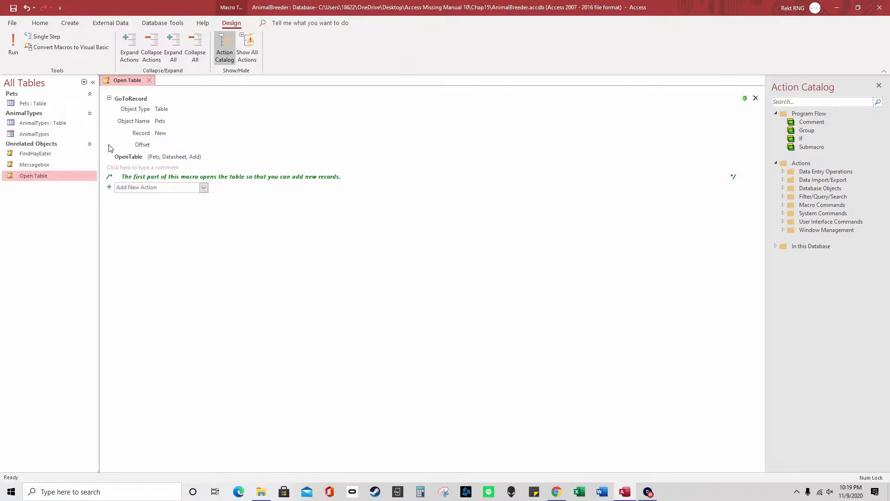
Use Expand All and Collapse All to show both actions' arguments, leaving them expanded
left_click(109, 98)
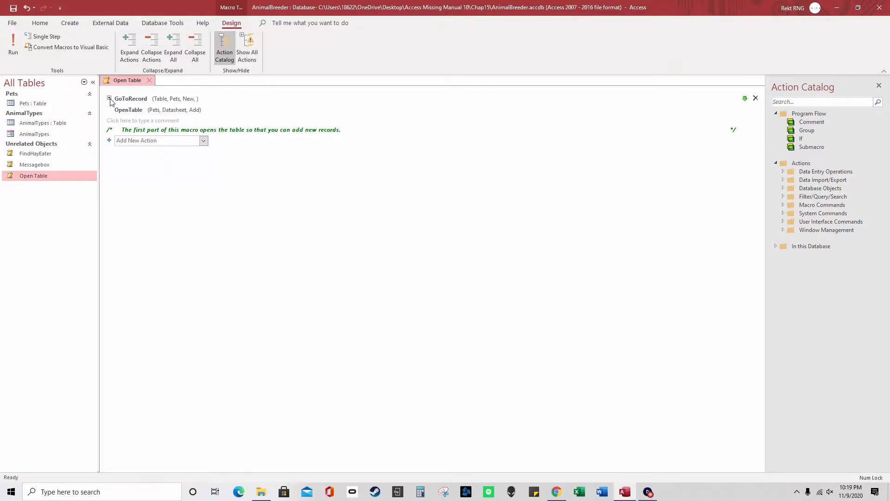
left_click(131, 49)
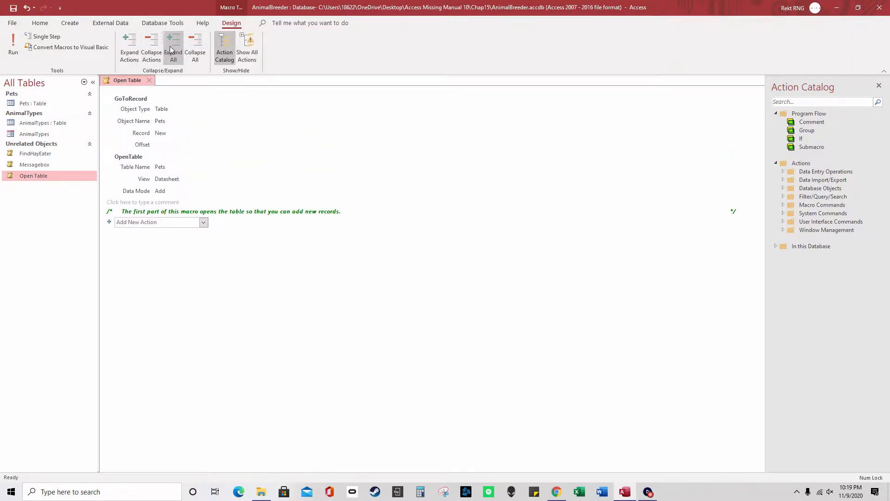
left_click(191, 49)
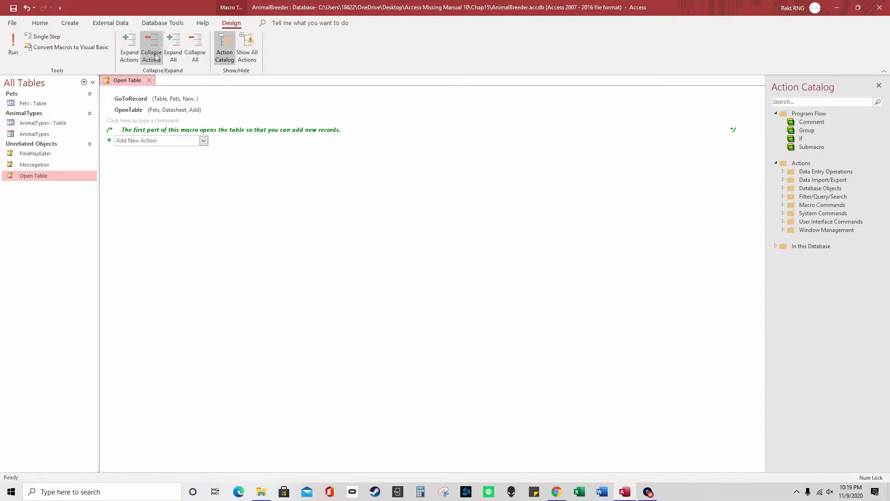
left_click(135, 49)
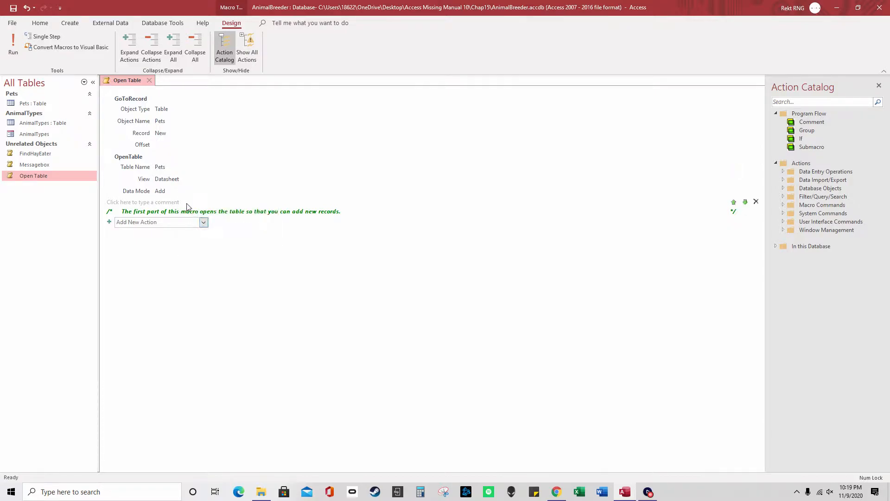
left_click(203, 223)
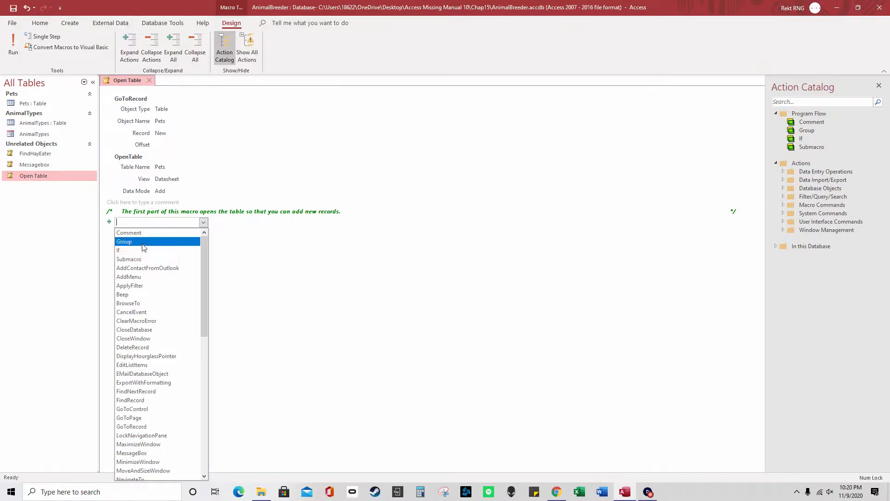
Add and delete an empty Group block, then move OpenTable above GoToRecord
left_click(142, 242)
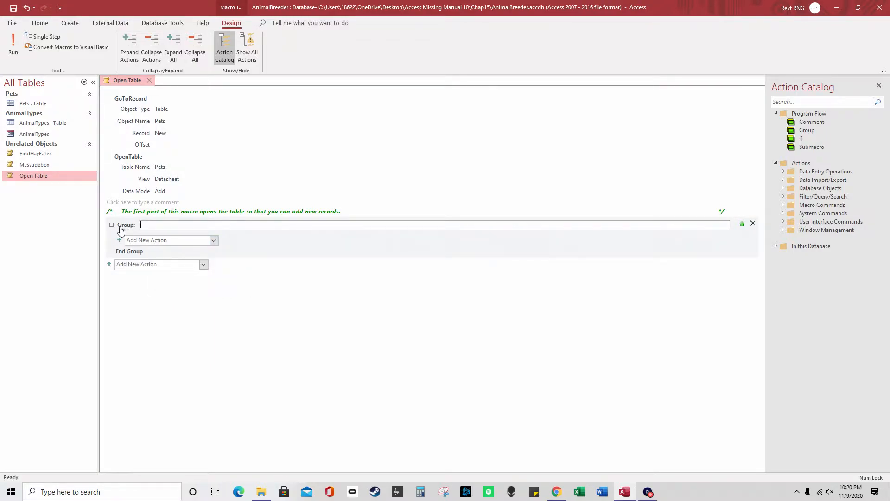
left_click(753, 225)
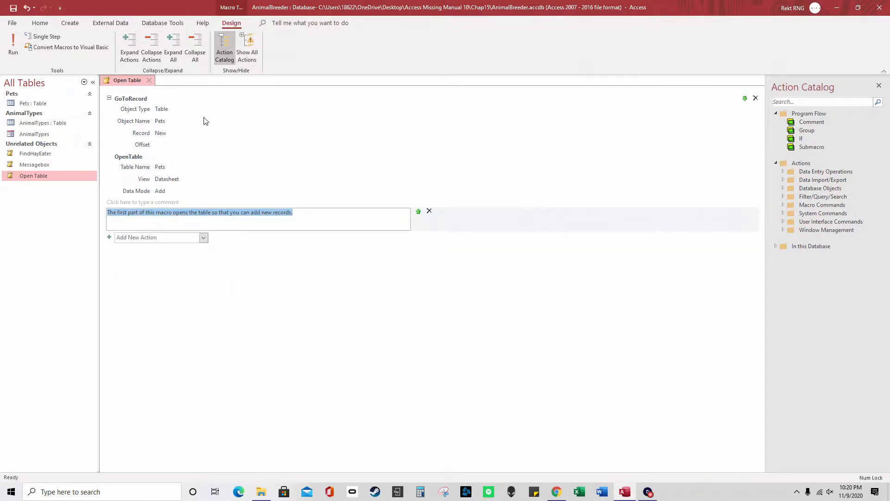
left_click(139, 100)
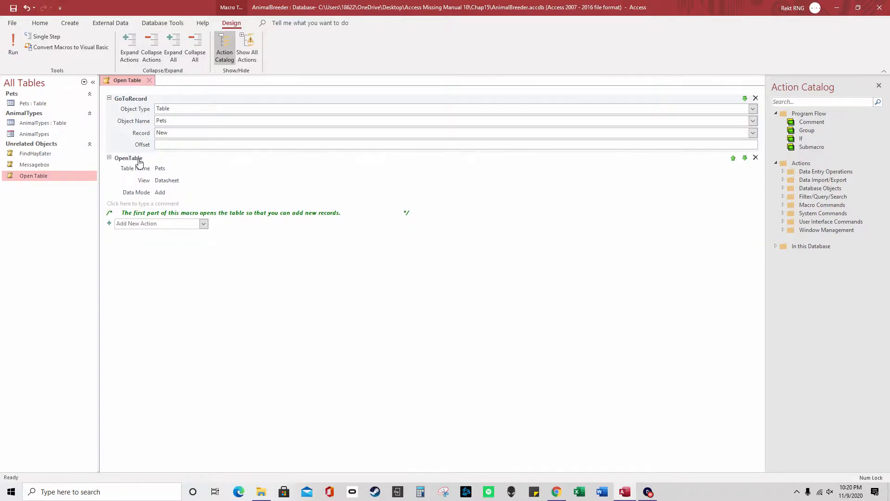
left_click_drag(147, 157, 149, 102)
left_click(149, 160)
left_click_drag(150, 162, 149, 105)
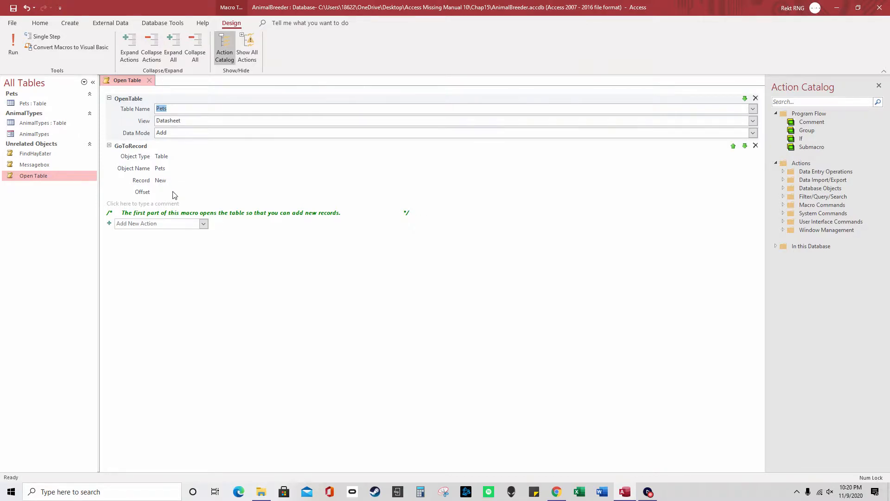
Add a Submacro block from Add New Action and delete it again
left_click(203, 223)
left_click(153, 262)
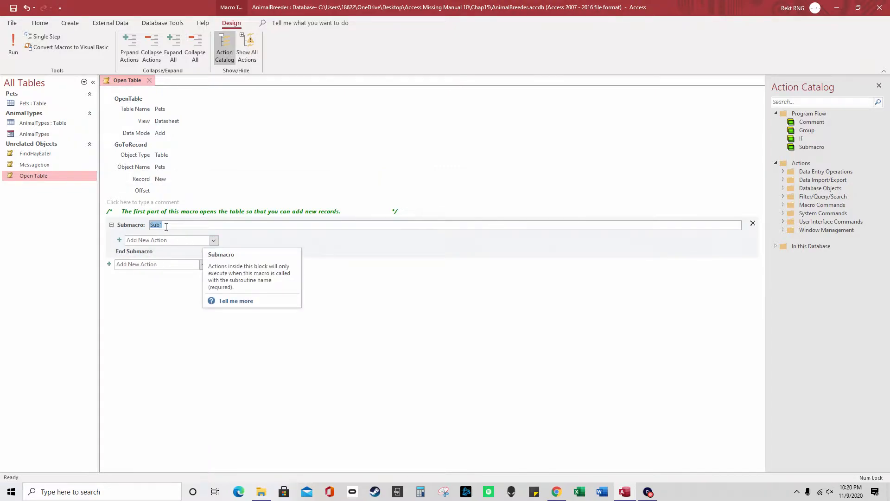
left_click(753, 223)
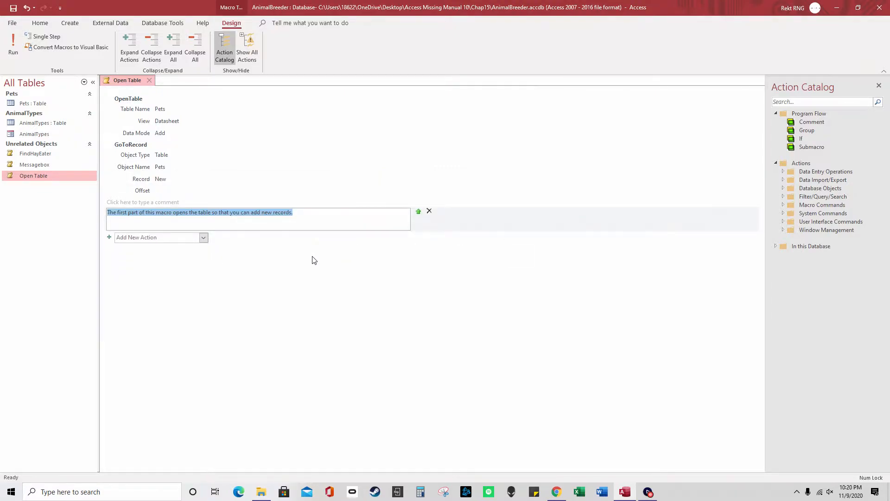
left_click(362, 252)
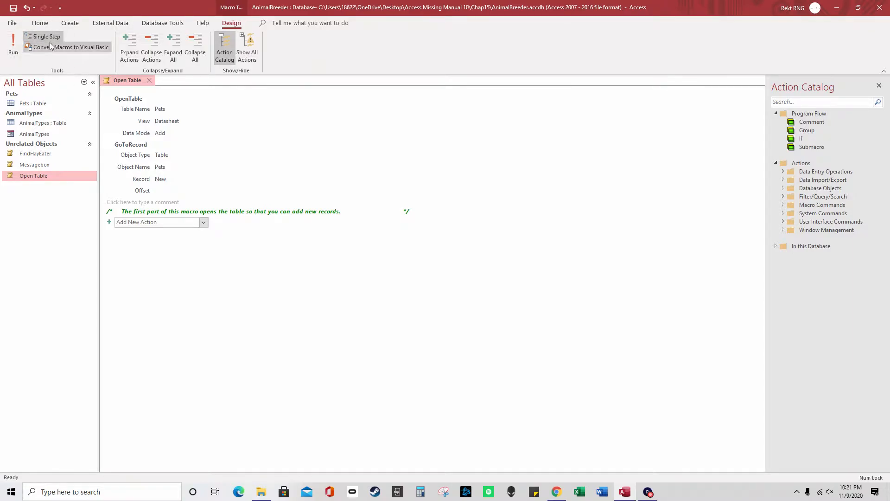
Save the macro and single-step through OpenTable (Pets, Datasheet, Add) and GoToRecord (Pets, New)
left_click(14, 51)
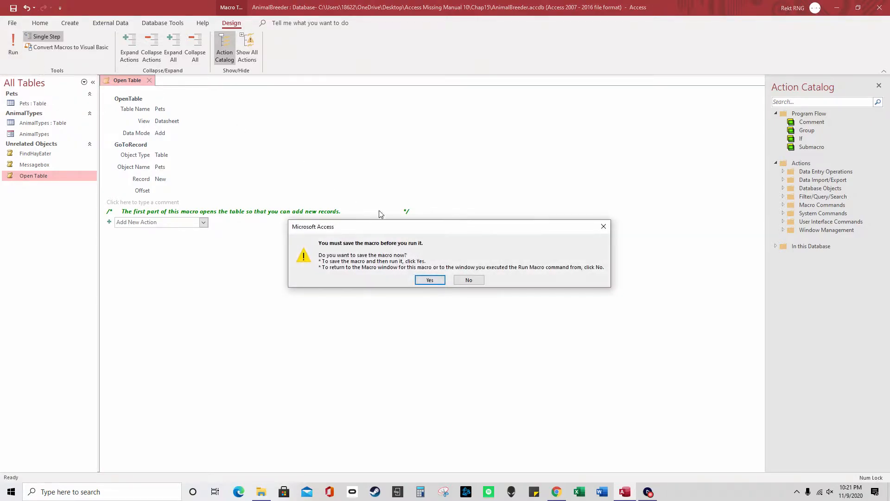
left_click(441, 281)
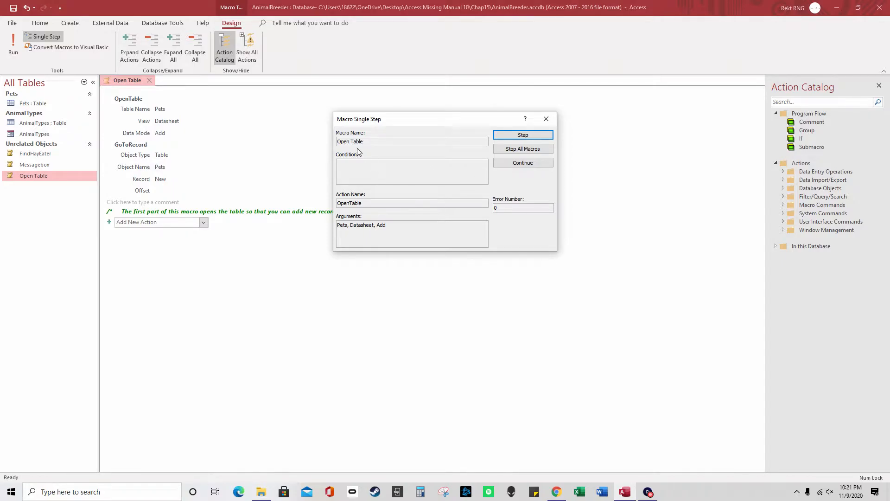
left_click_drag(365, 142, 337, 142)
left_click_drag(368, 203, 337, 203)
left_click_drag(388, 225, 337, 226)
left_click(529, 138)
left_click_drag(370, 203, 333, 202)
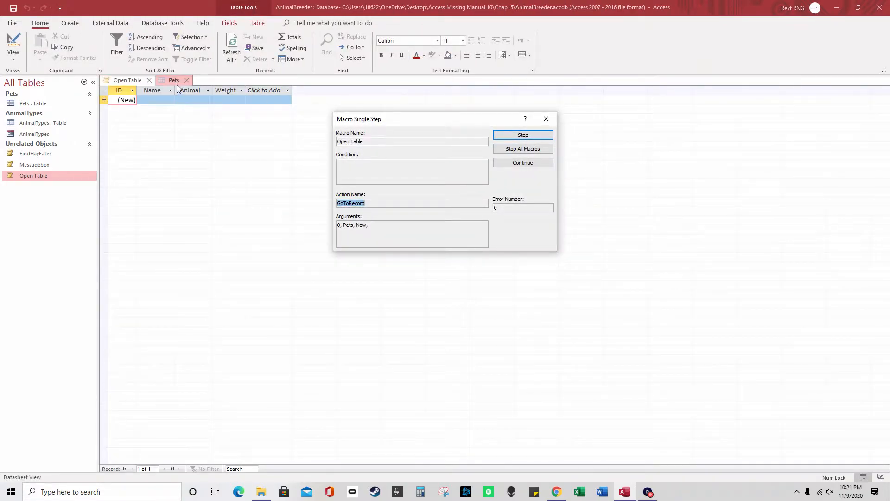
left_click_drag(378, 228, 336, 225)
left_click(362, 226)
left_click(530, 135)
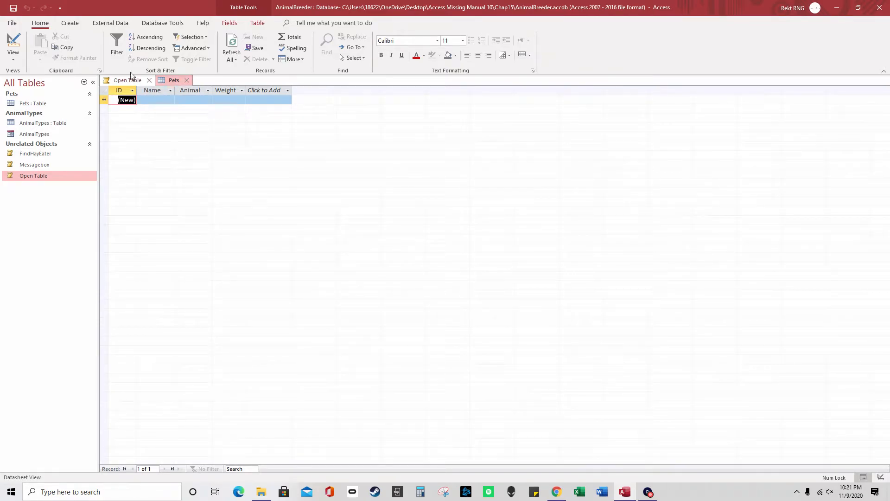
Close Pets, rerun the macro stepping once then continuing, and close Pets again
left_click(187, 80)
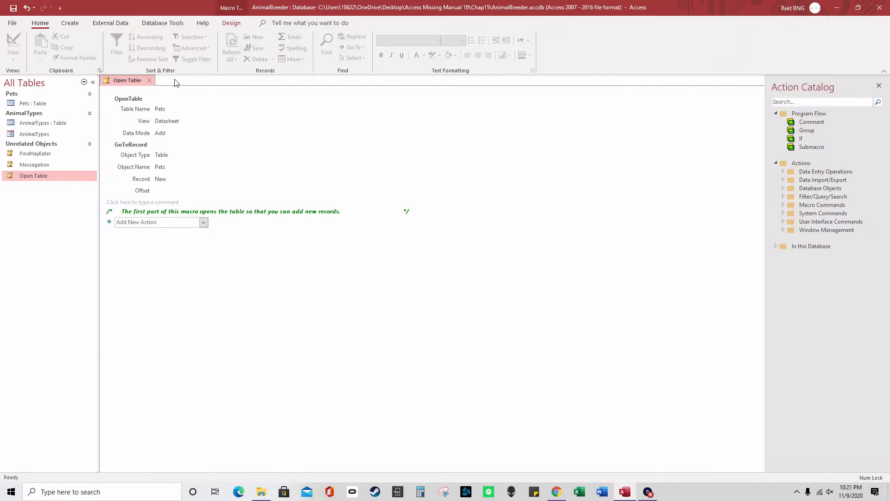
left_click(232, 23)
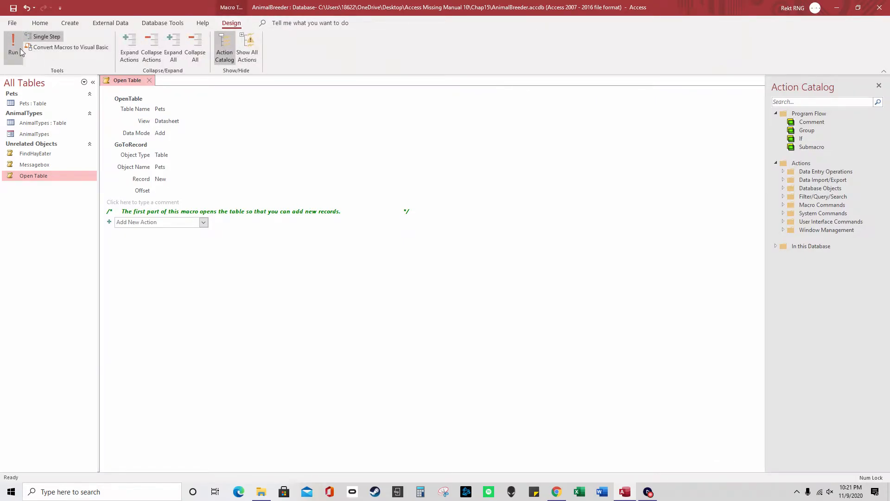
left_click(13, 51)
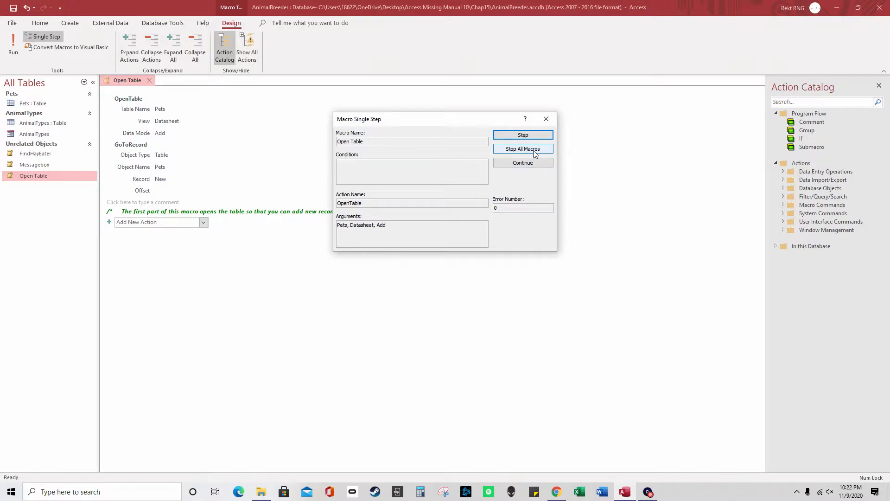
left_click(533, 164)
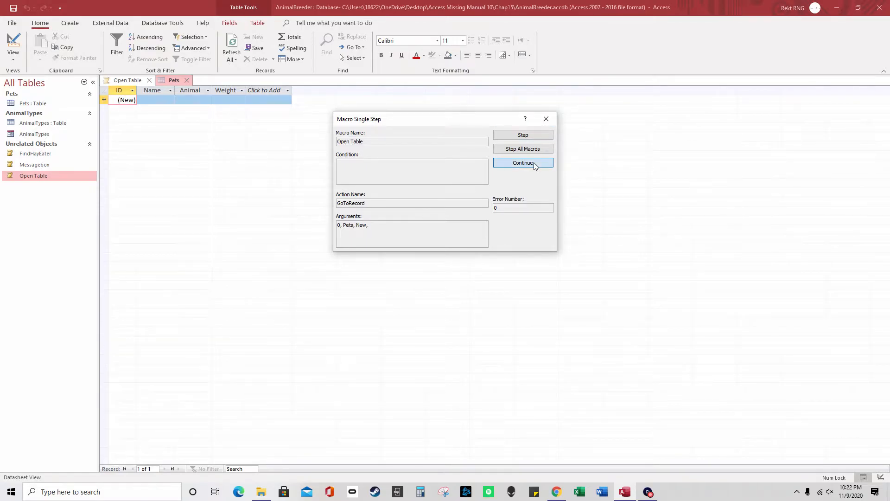
left_click(534, 165)
left_click(186, 80)
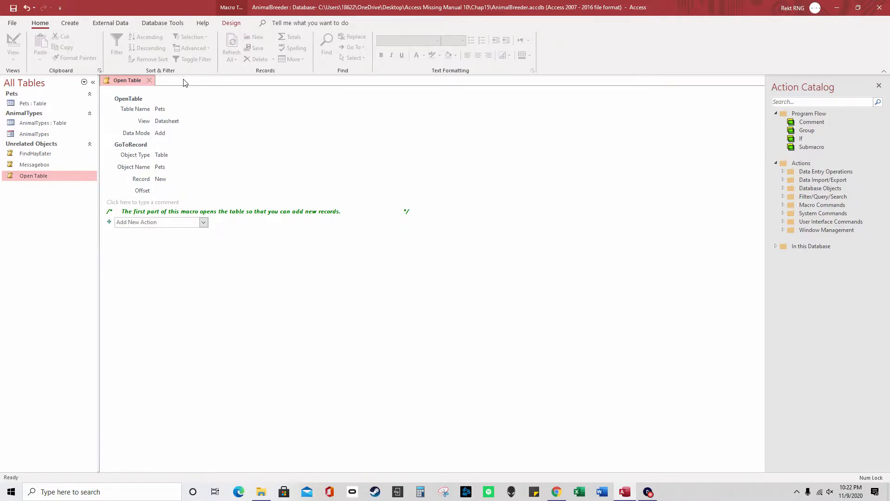
left_click(203, 223)
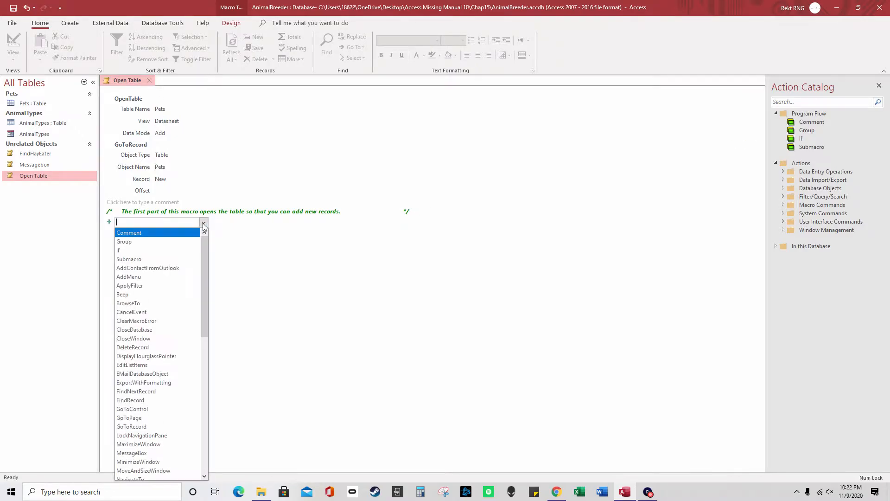
Turn on Show All Actions, scroll the full Add New Action list, then close Open Table
left_click(232, 24)
left_click(252, 49)
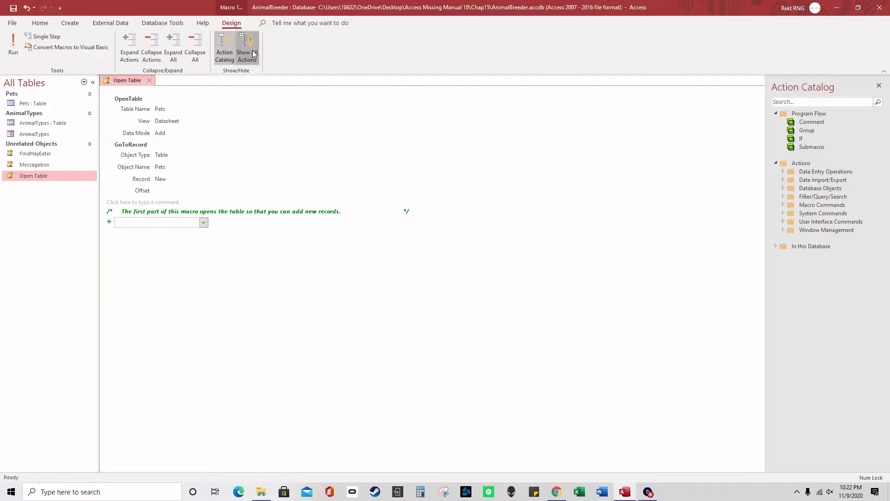
left_click(203, 223)
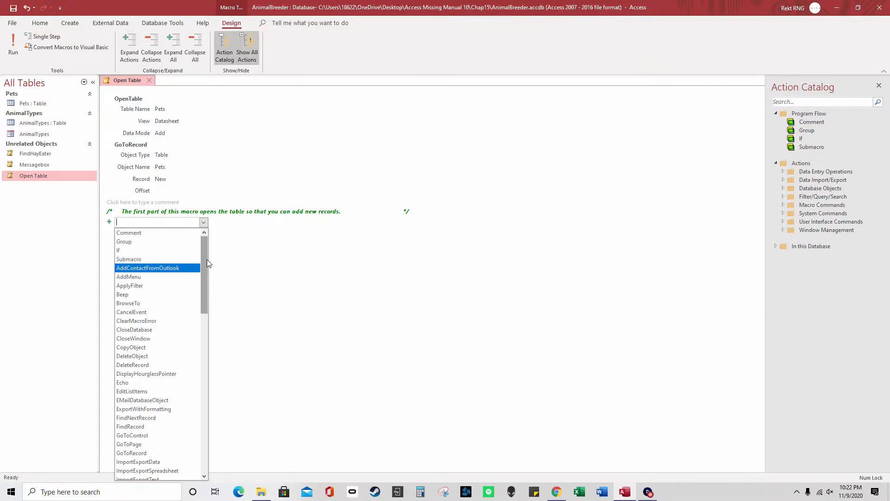
left_click_drag(206, 259, 219, 446)
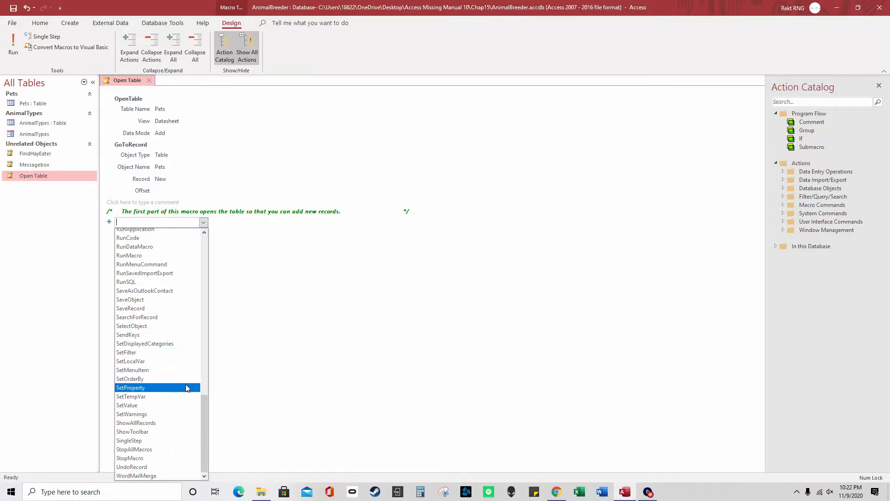
left_click_drag(207, 411, 199, 242)
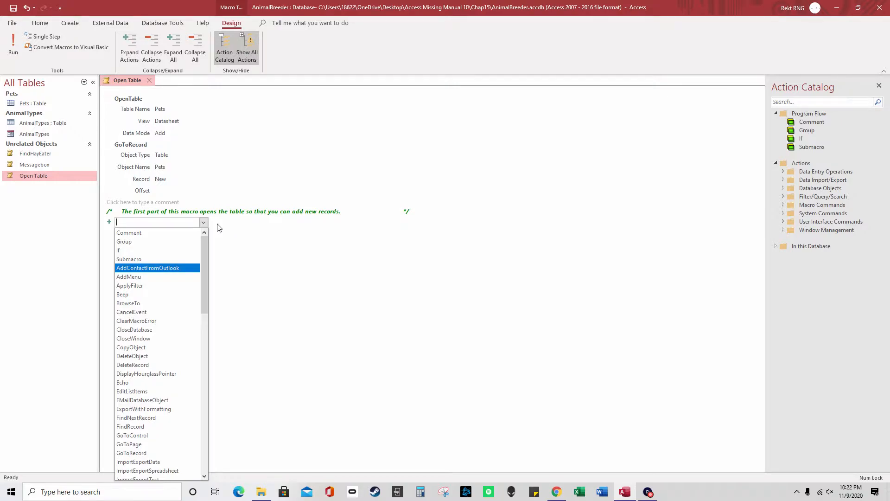
left_click(254, 252)
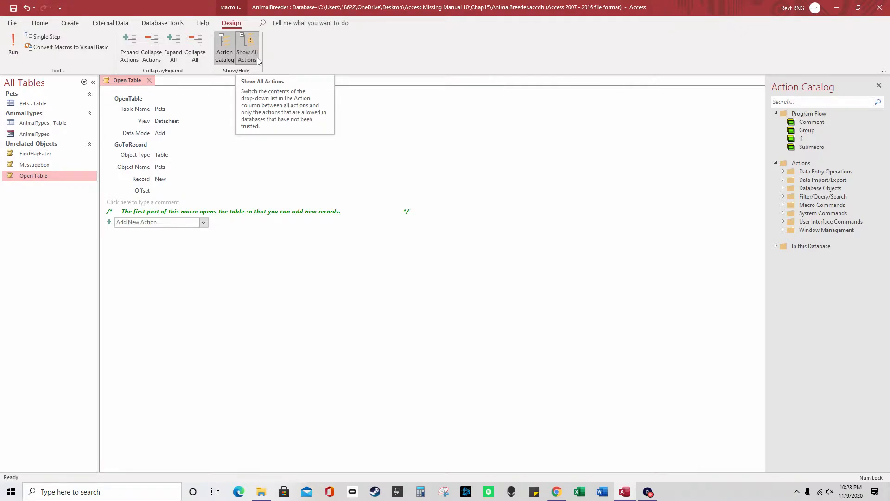
left_click(48, 24)
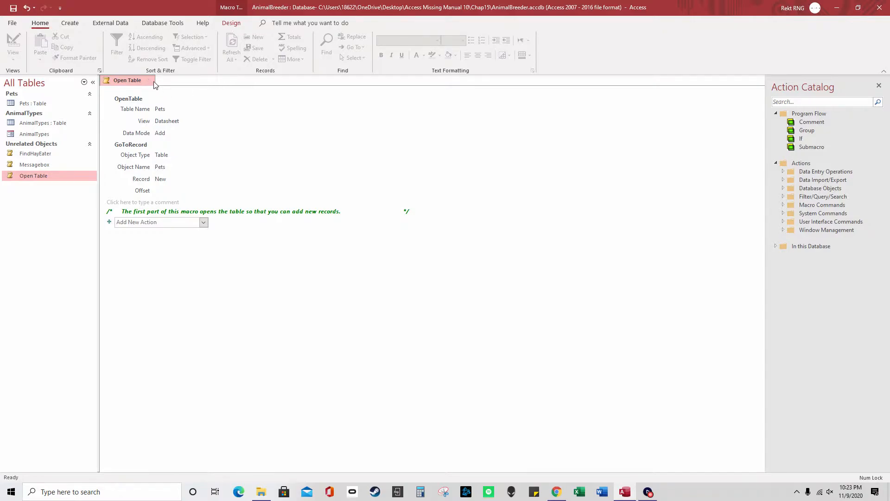
left_click(152, 81)
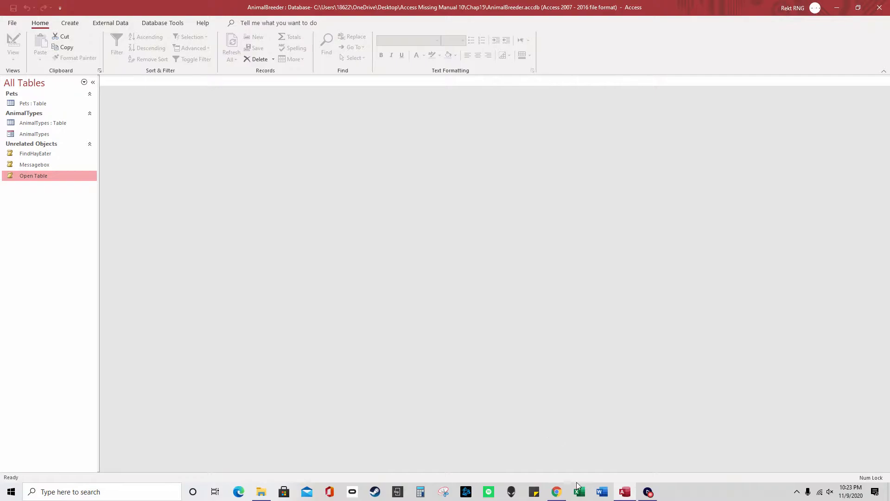
Open Part 5 Access Missing Manual in Word, enlarge the Figure 15-13 screenshot, and close it
left_click(608, 493)
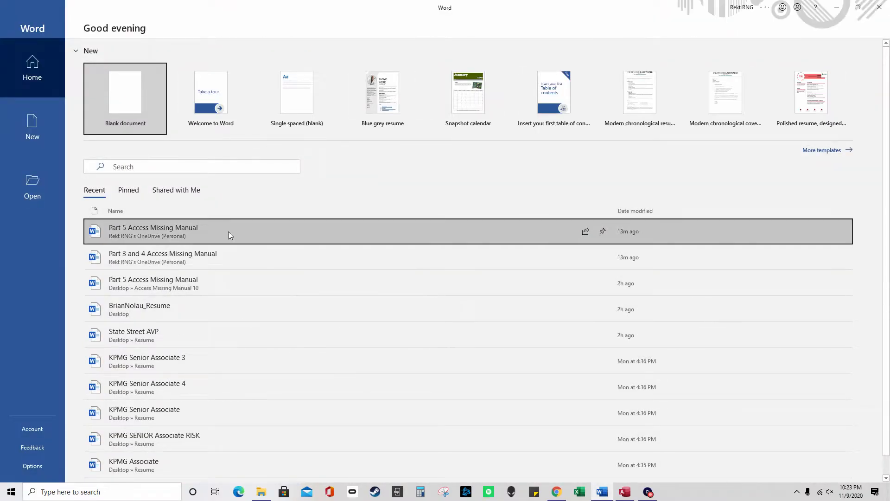
left_click(228, 231)
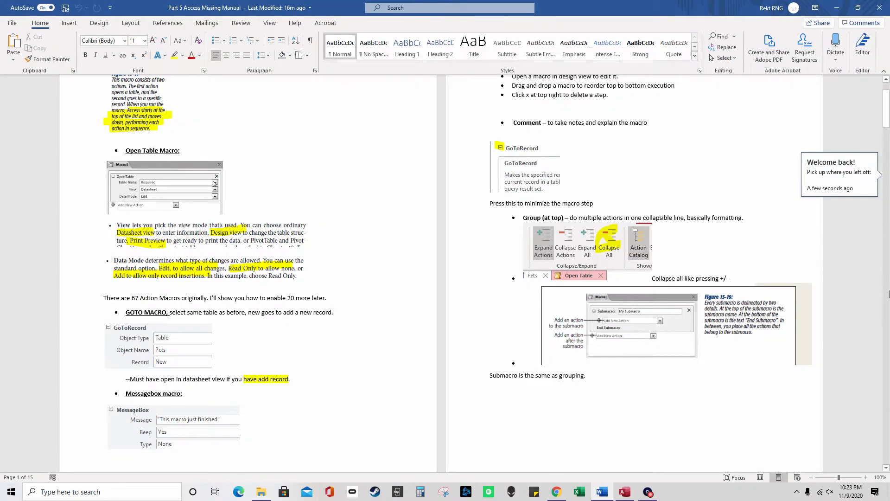
left_click_drag(887, 108, 888, 192)
left_click(364, 213)
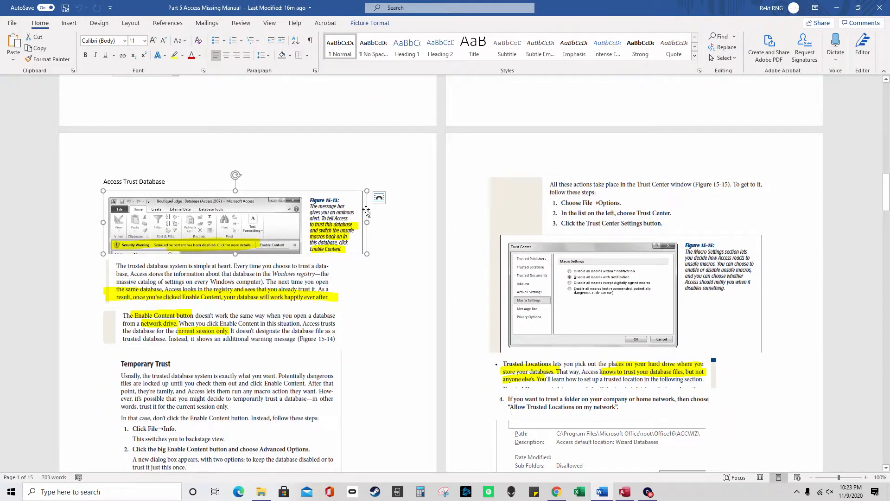
left_click_drag(367, 254, 367, 316)
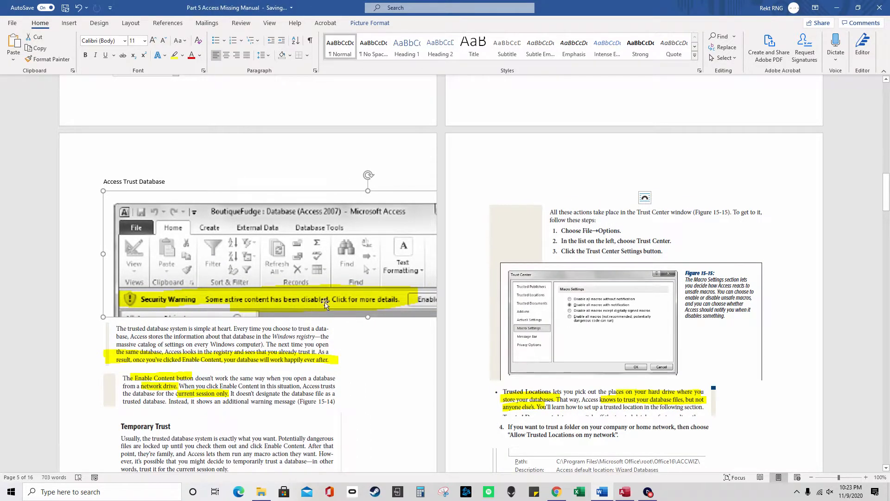
left_click(884, 5)
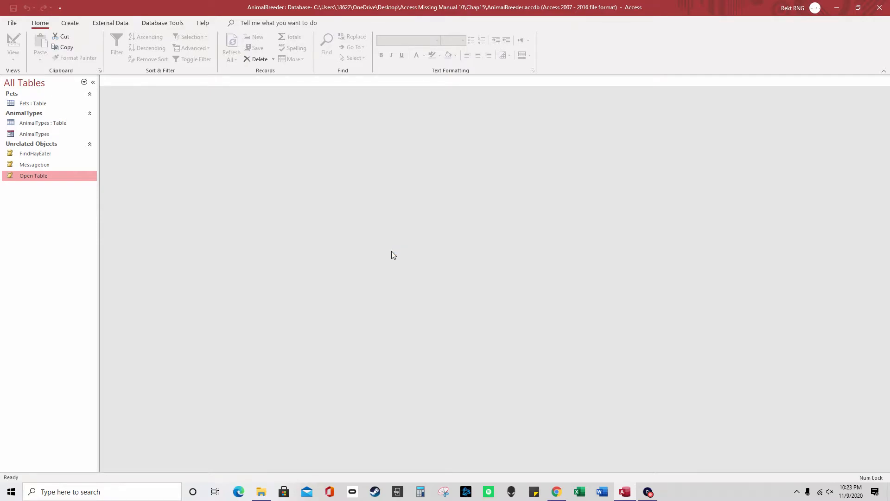
Choose Enable all macros in the Trust Center's Macro Settings, then view Trusted Locations
left_click(12, 23)
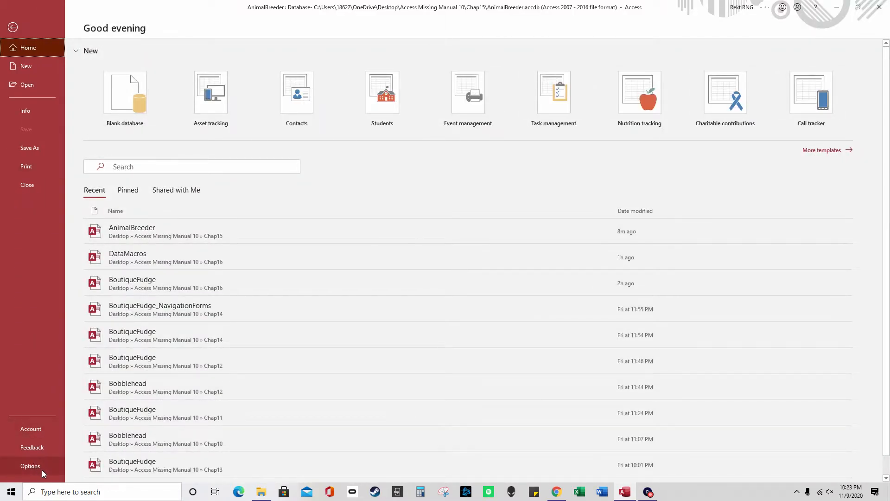
left_click(43, 471)
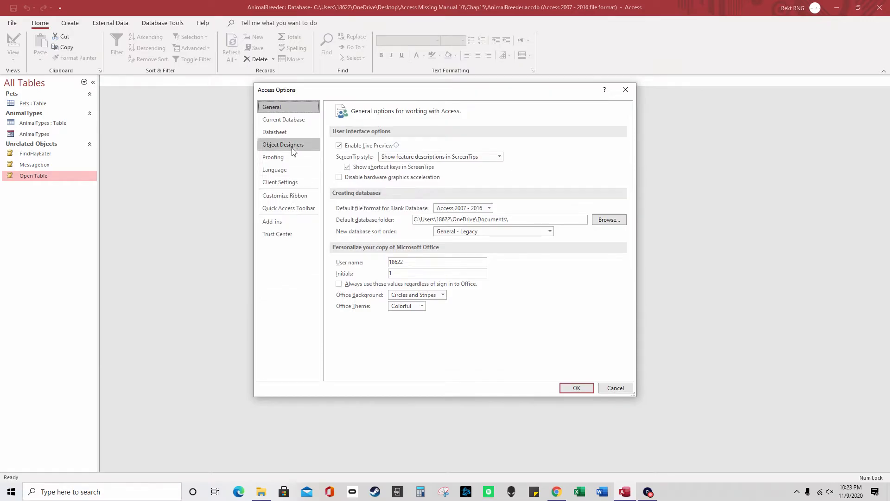
left_click(292, 232)
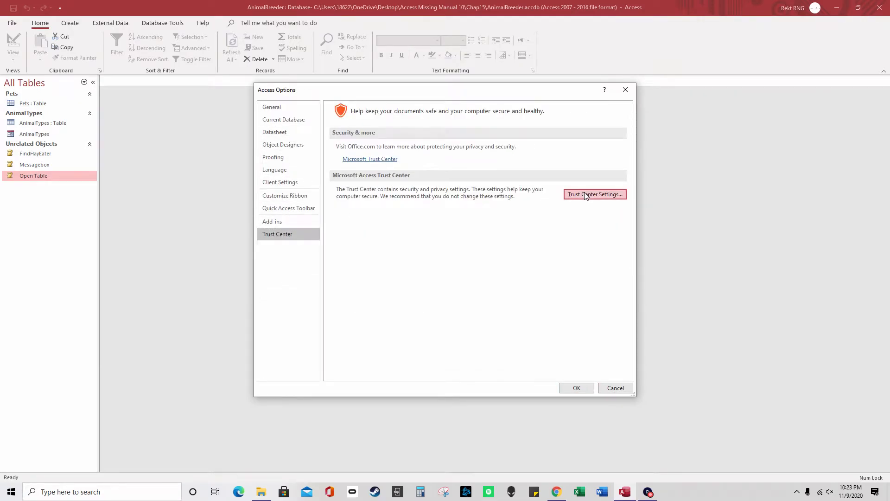
left_click(585, 195)
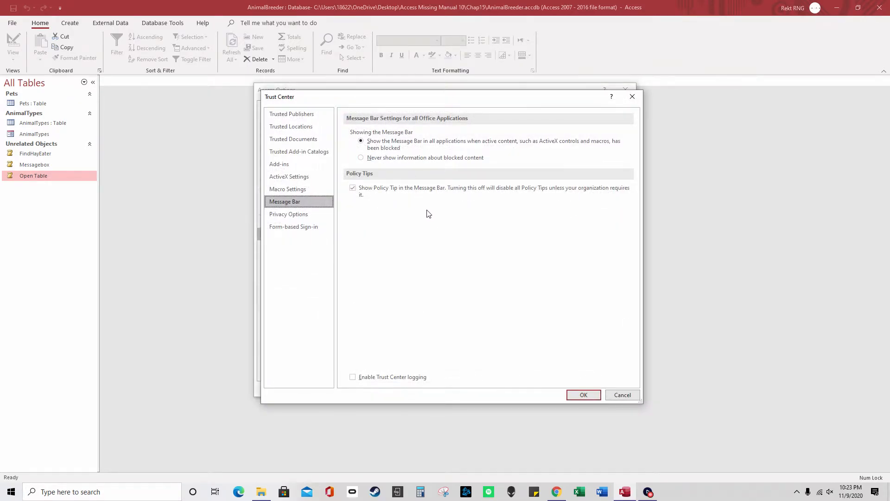
left_click(312, 187)
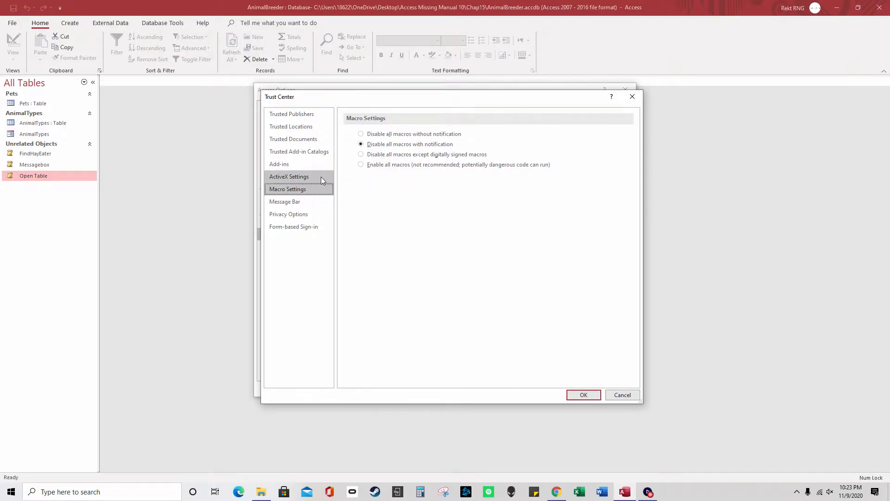
left_click(390, 169)
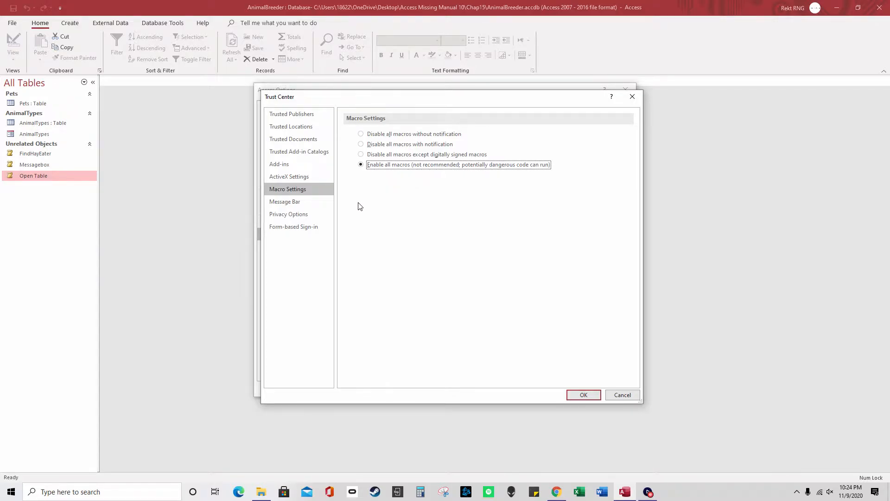
left_click(309, 130)
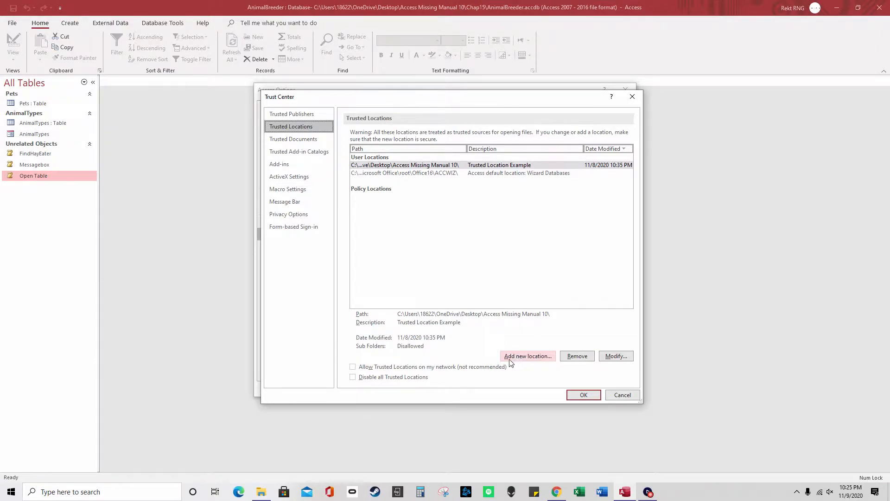
Add the Chap1 folder as a trusted location described 'Trust this shared drive', without subfolders
left_click(521, 361)
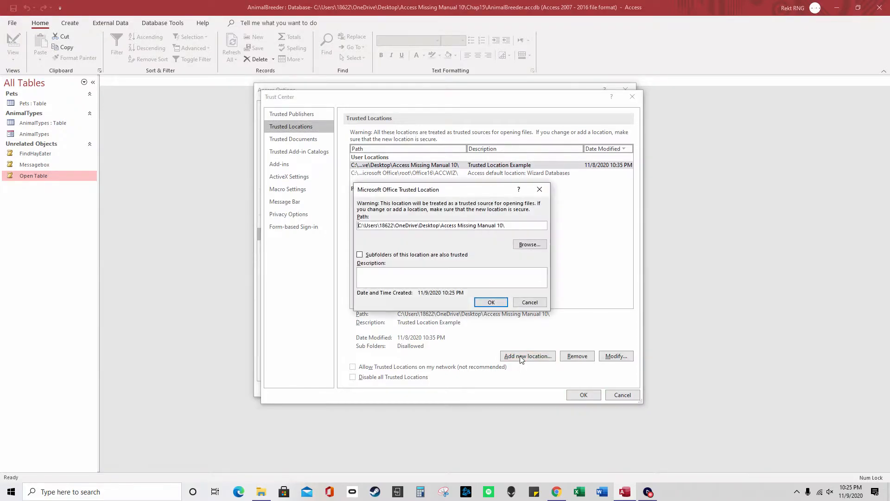
left_click(531, 245)
double_click(467, 266)
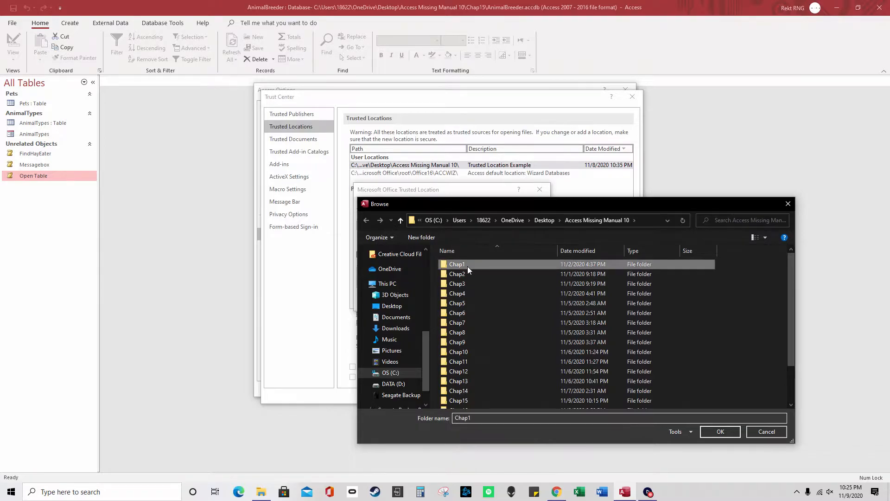
left_click(728, 432)
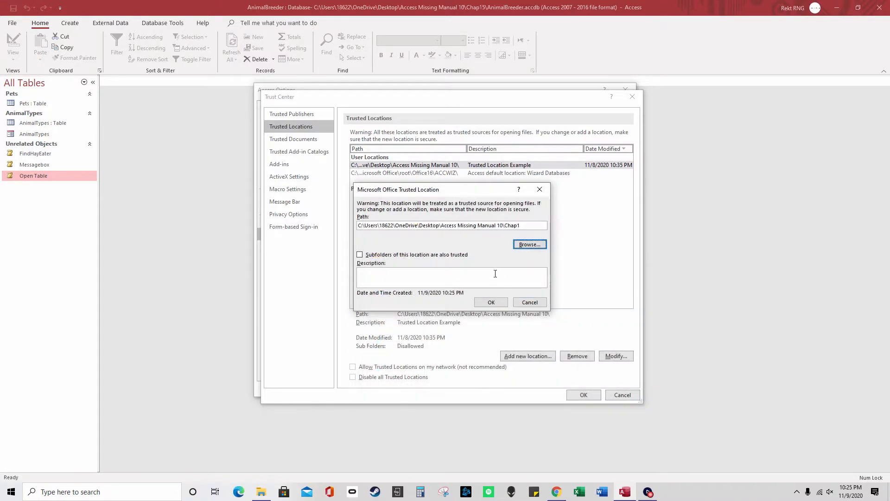
left_click_drag(520, 225, 360, 225)
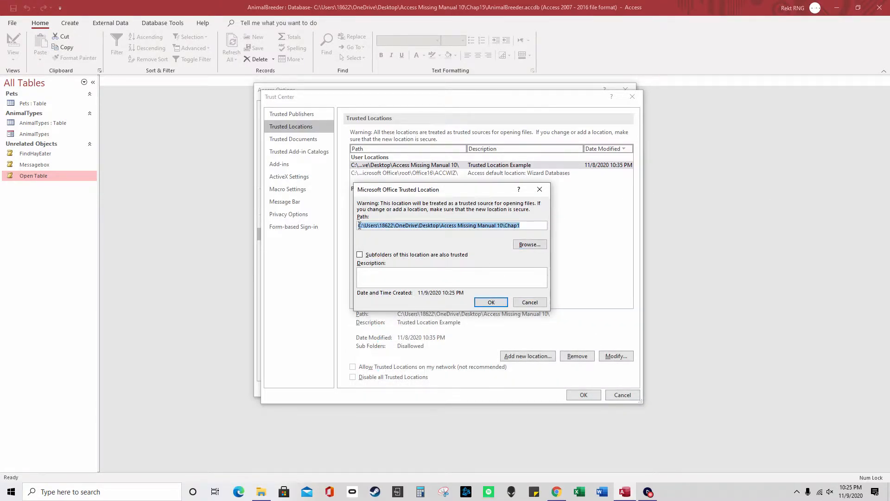
left_click(525, 224)
left_click(360, 255)
left_click(360, 255)
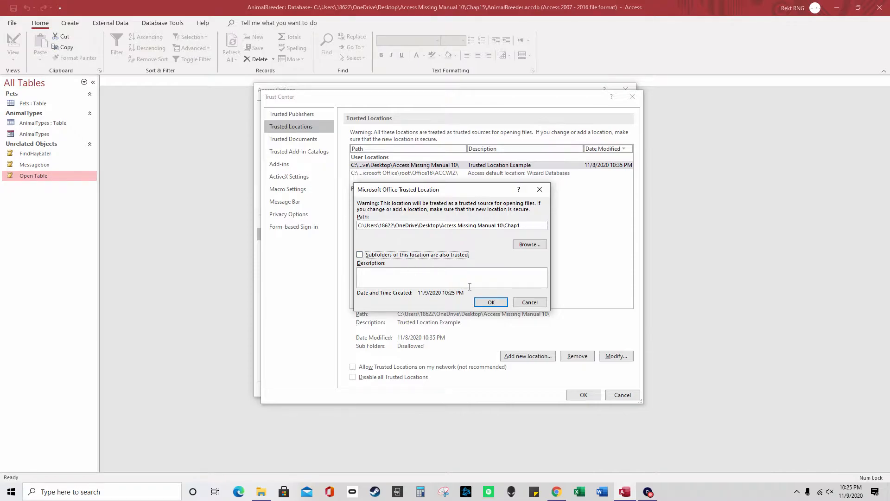
left_click(466, 277)
type("Trust this shared drive")
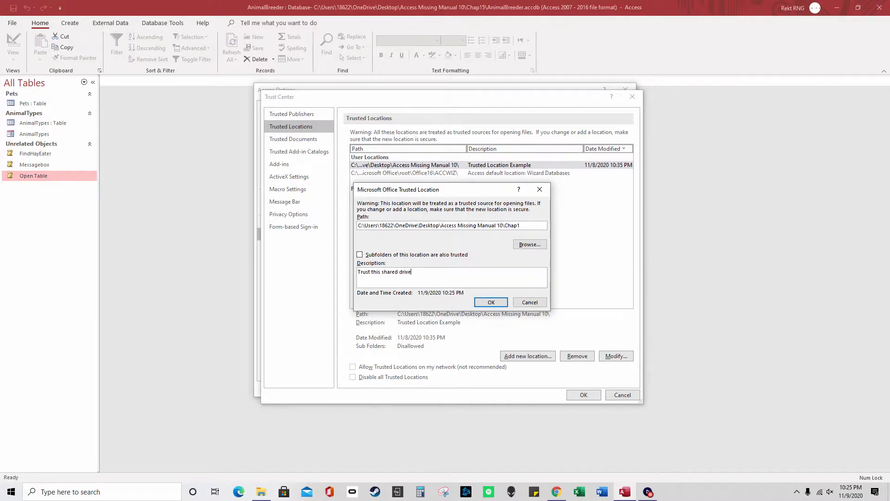
left_click(499, 302)
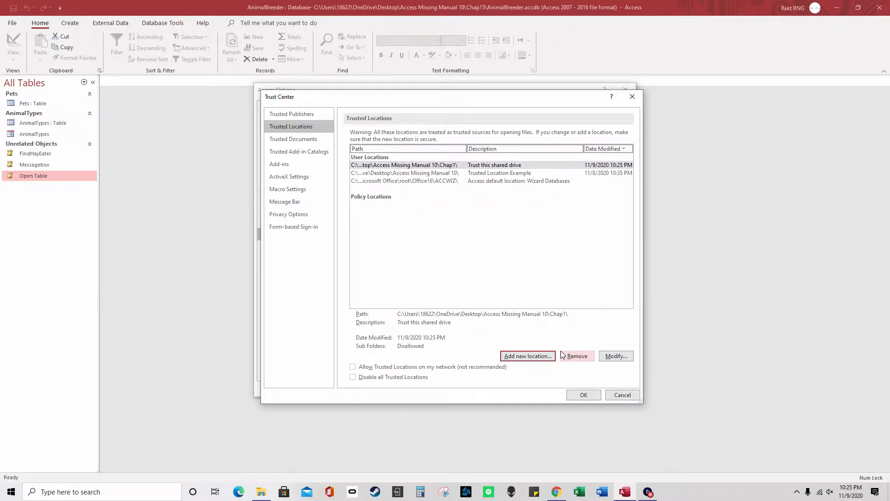
Leave network locations disallowed, then close Trust Center with OK and Access Options with Cancel
left_click(353, 367)
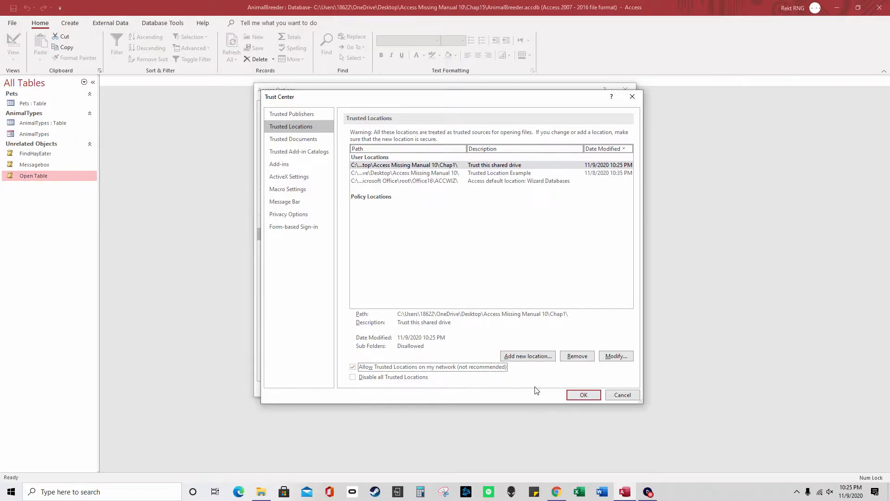
left_click(384, 368)
left_click(582, 398)
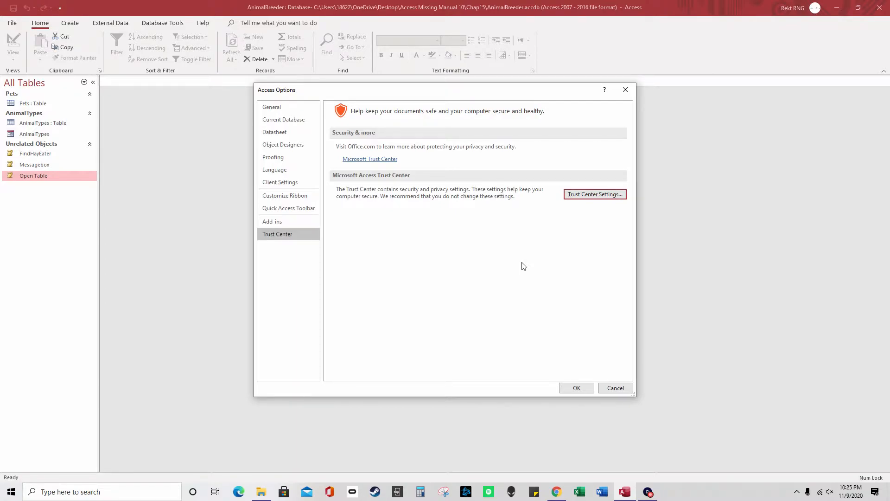
left_click(616, 389)
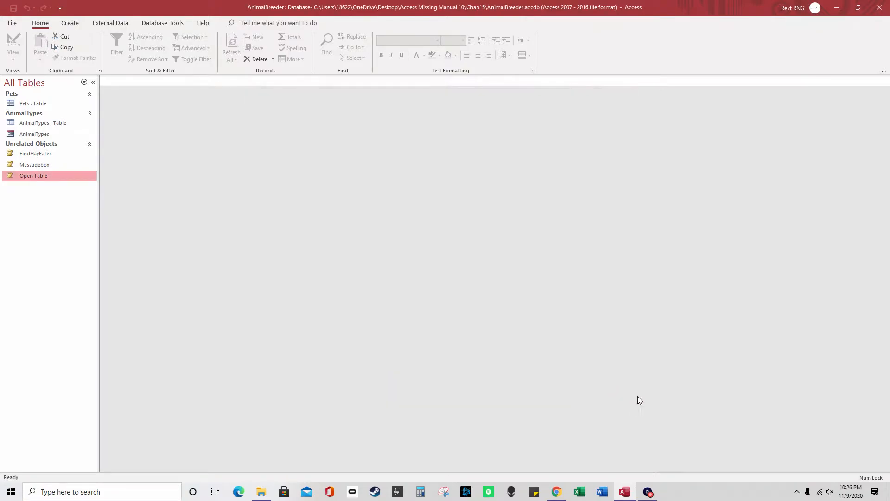
Run FindHayEater, open it in design to compare with the AnimalTypes form, then close it
double_click(67, 155)
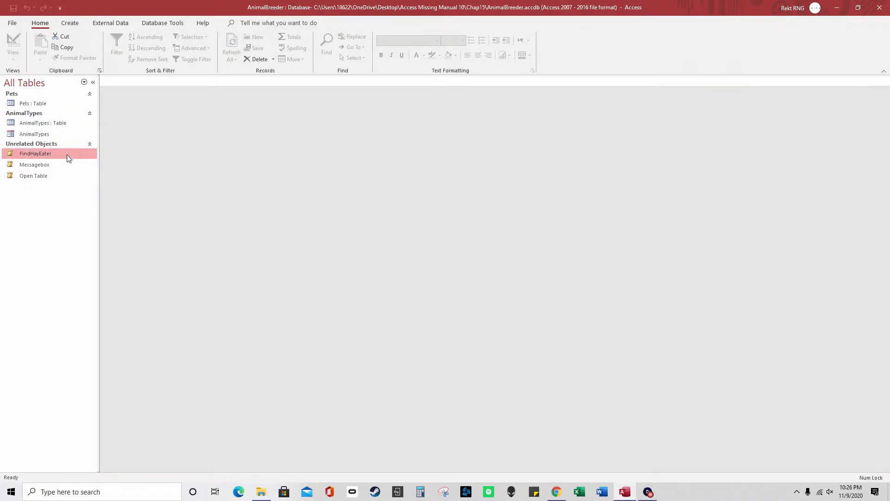
right_click(61, 154)
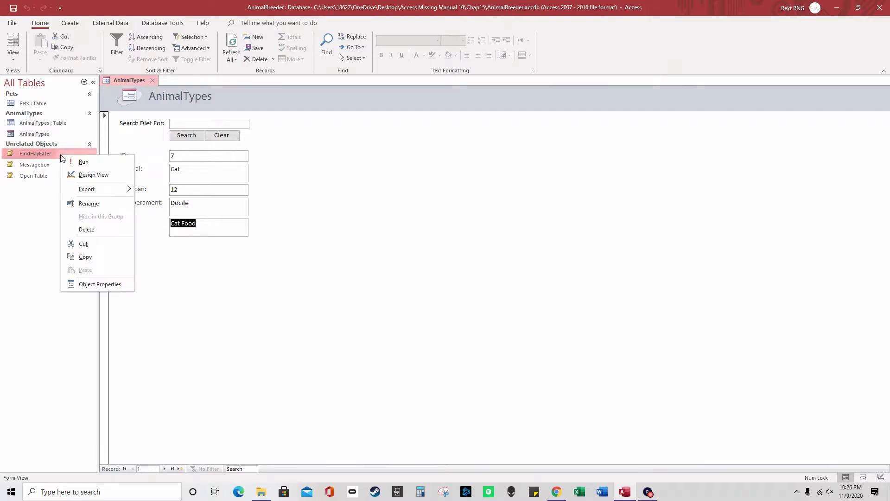
left_click(105, 181)
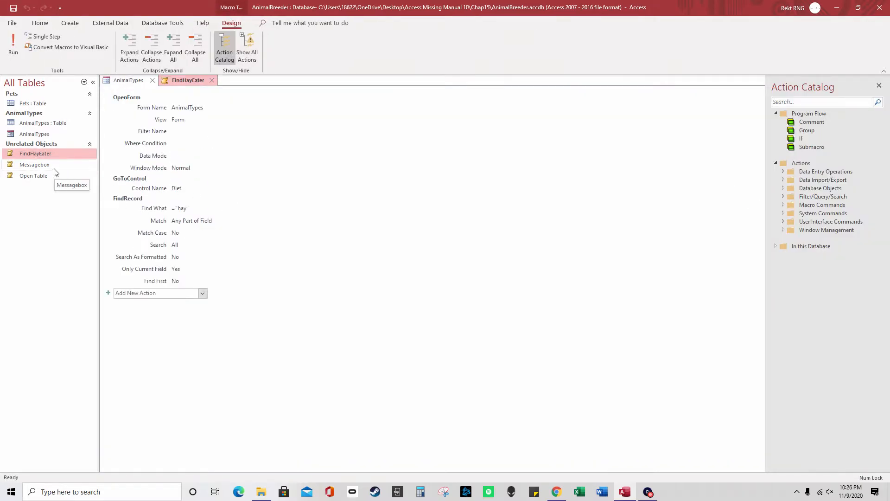
left_click(127, 80)
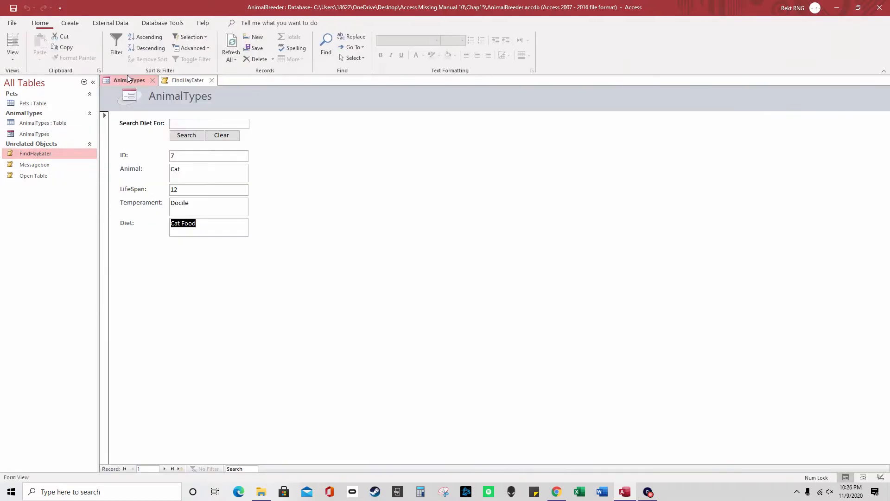
left_click(192, 80)
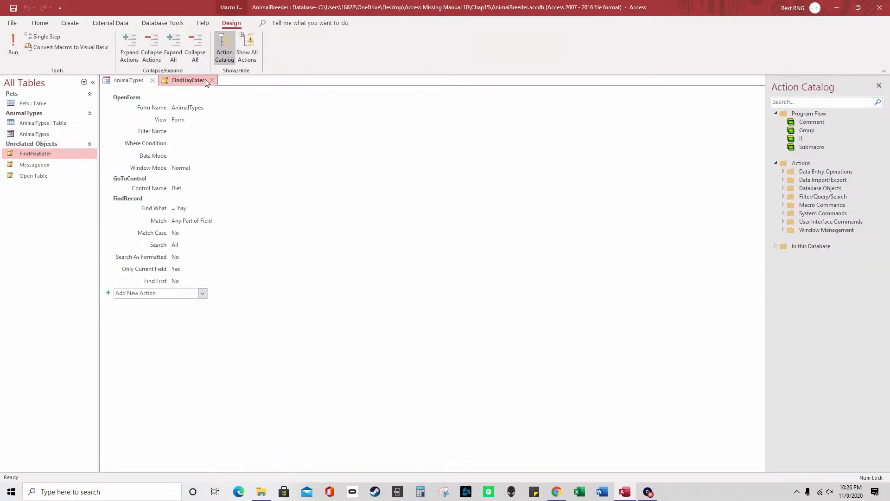
left_click(211, 81)
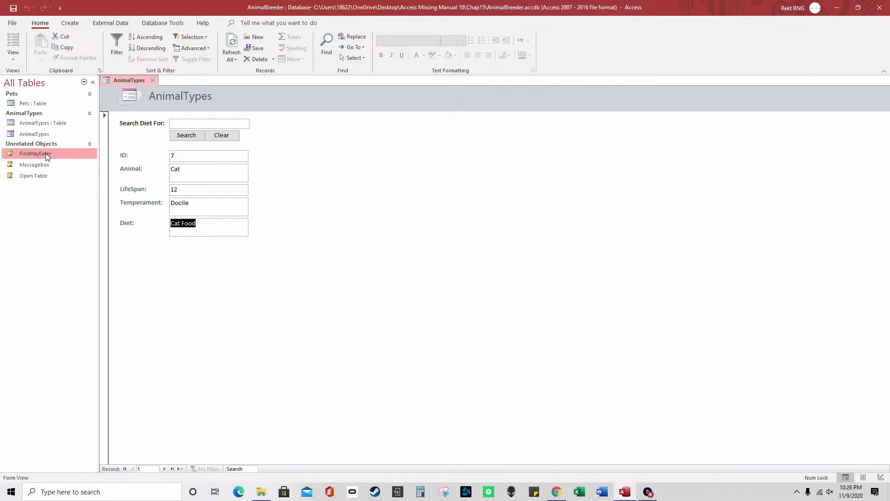
Open the AnimalTypes form design and the FindHayEater macro, inspecting its FindRecord and GoToControl actions
left_click(62, 133)
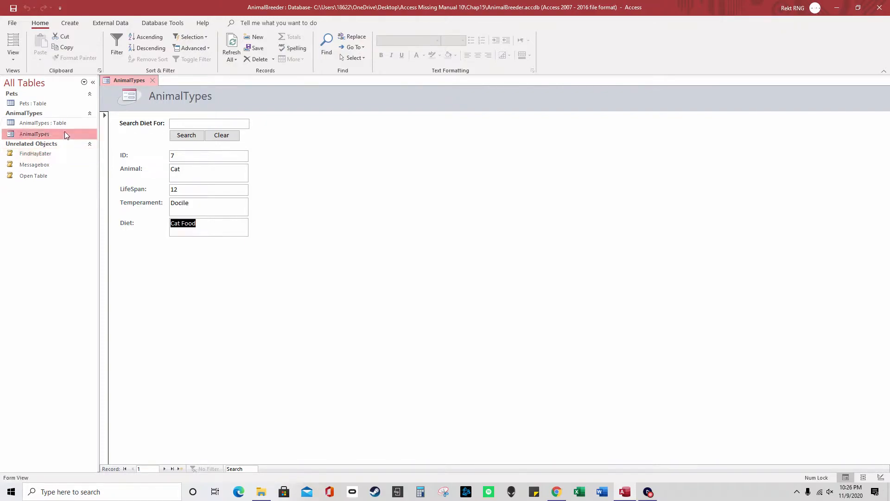
right_click(53, 133)
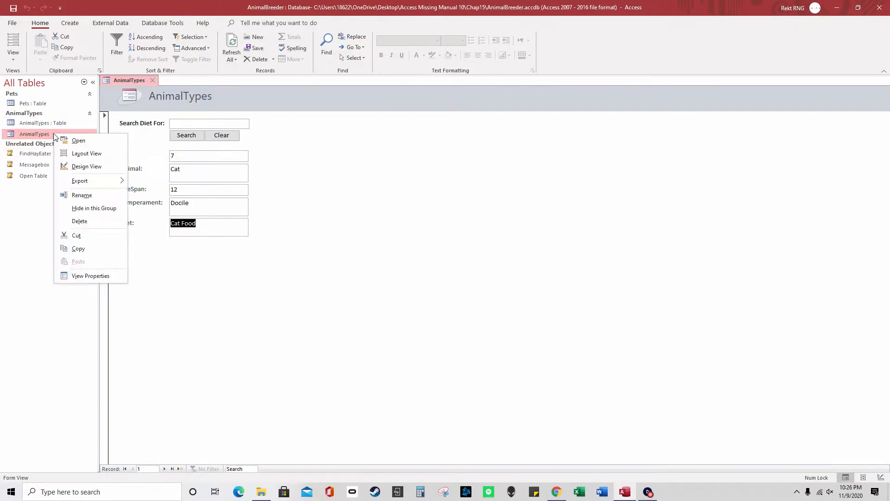
left_click(93, 167)
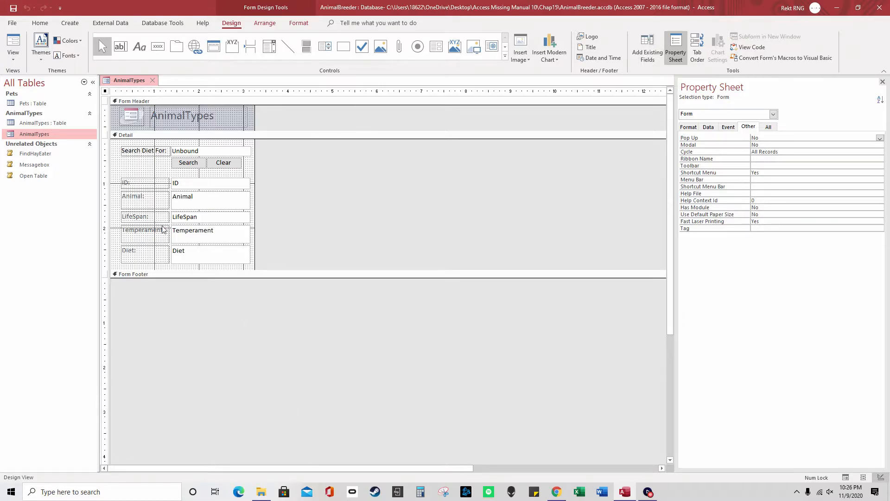
left_click(49, 168)
right_click(42, 154)
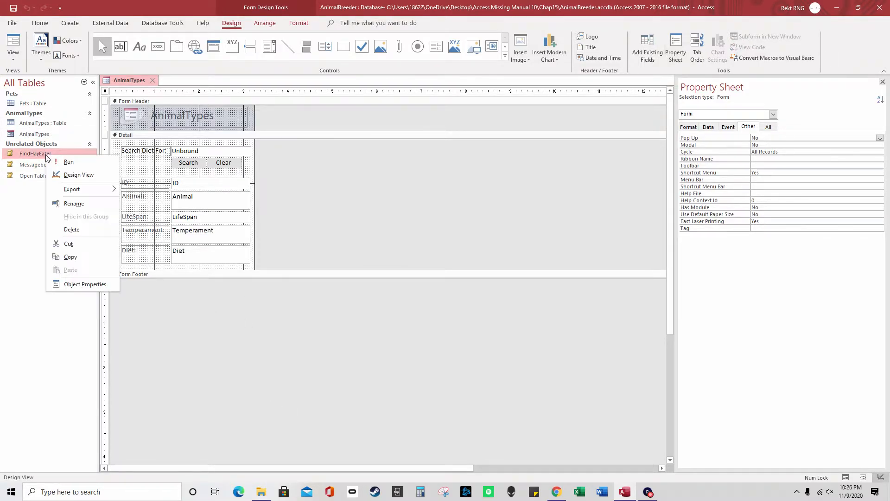
left_click(75, 175)
left_click(208, 211)
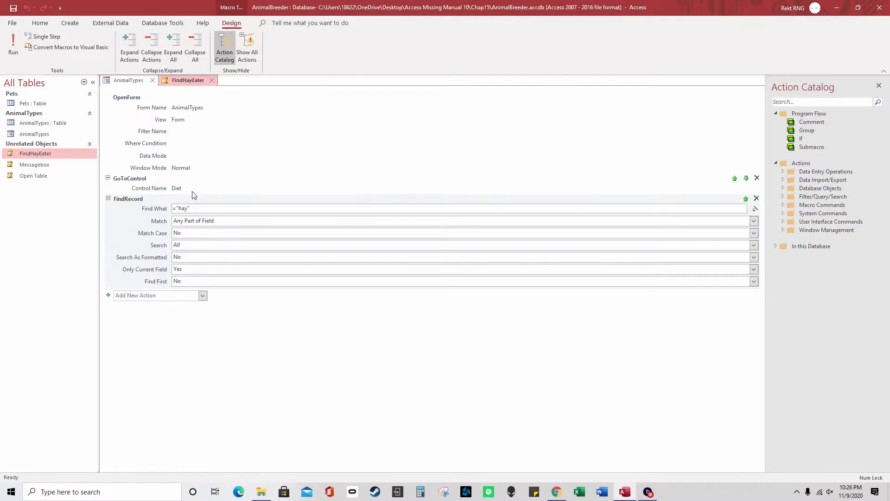
left_click(180, 193)
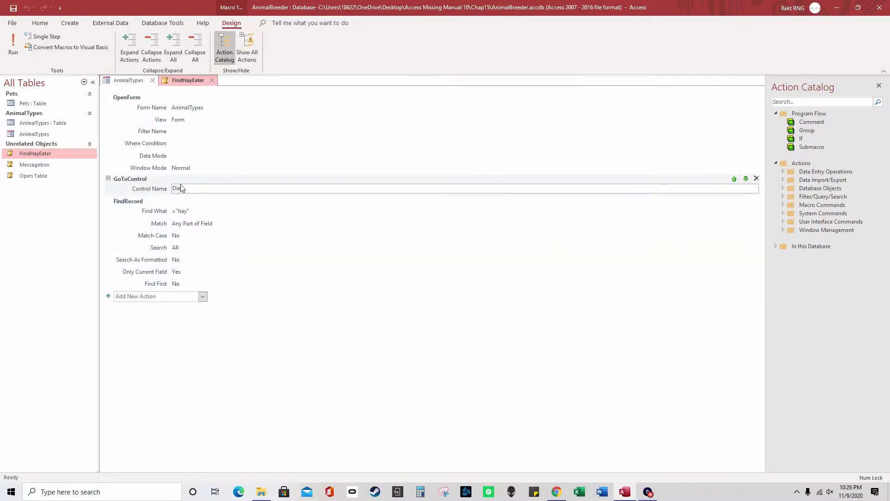
Close the AnimalTypes form and FindHayEater macro, then run FindHayEater from the Navigation Pane
left_click(131, 82)
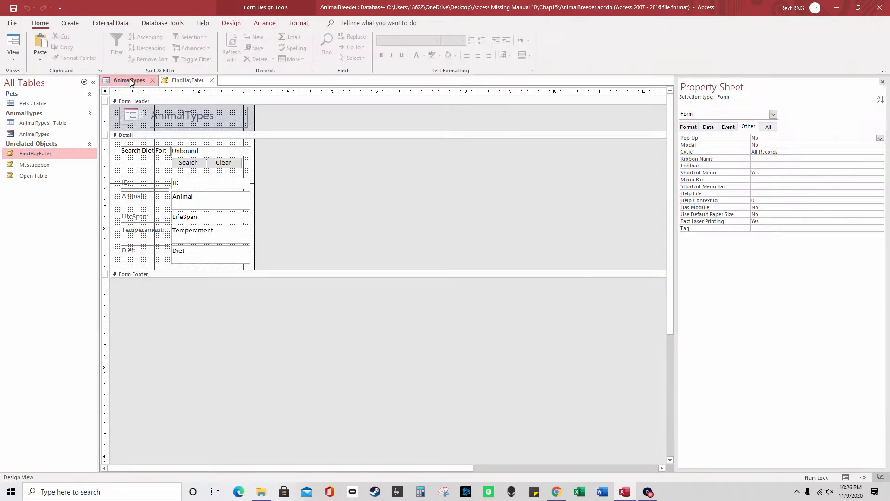
right_click(139, 84)
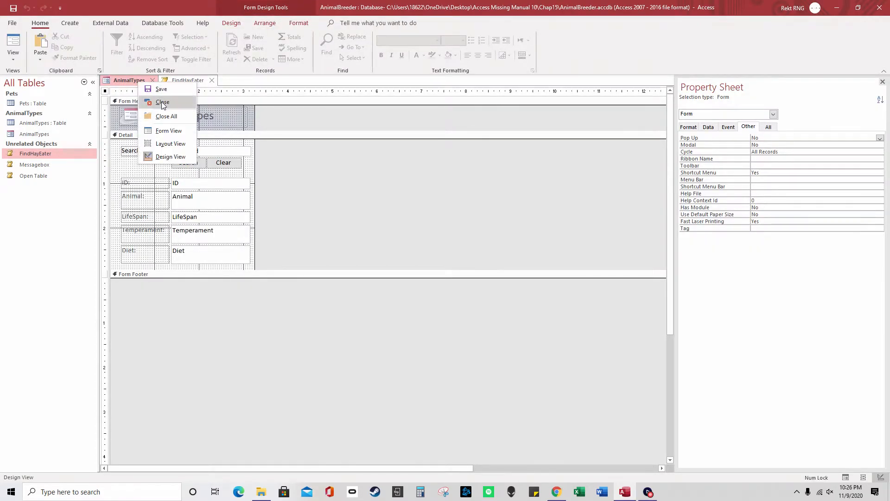
left_click(162, 101)
left_click(154, 81)
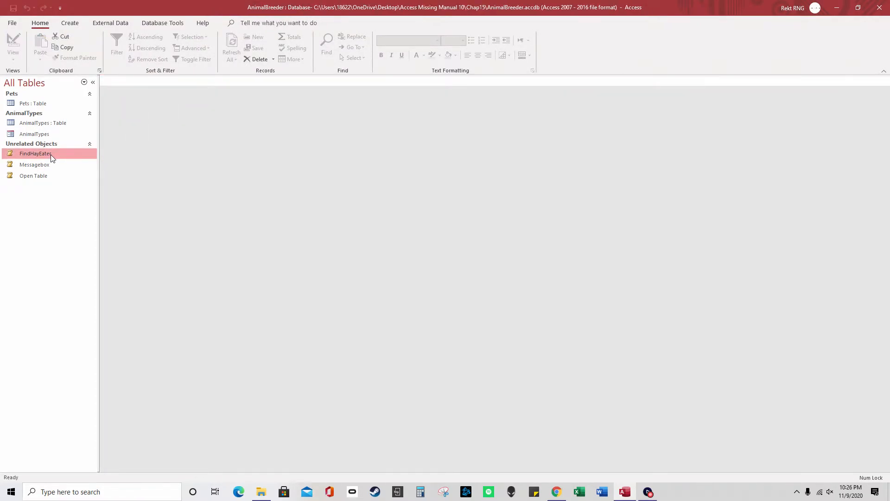
double_click(51, 155)
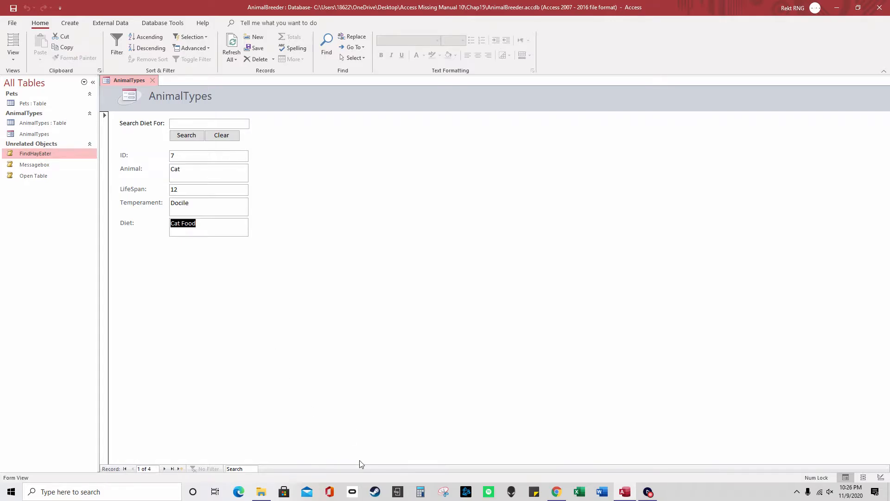
Close Access, go up to Access Missing Manual 10 in File Explorer, and open Chap16
left_click(880, 7)
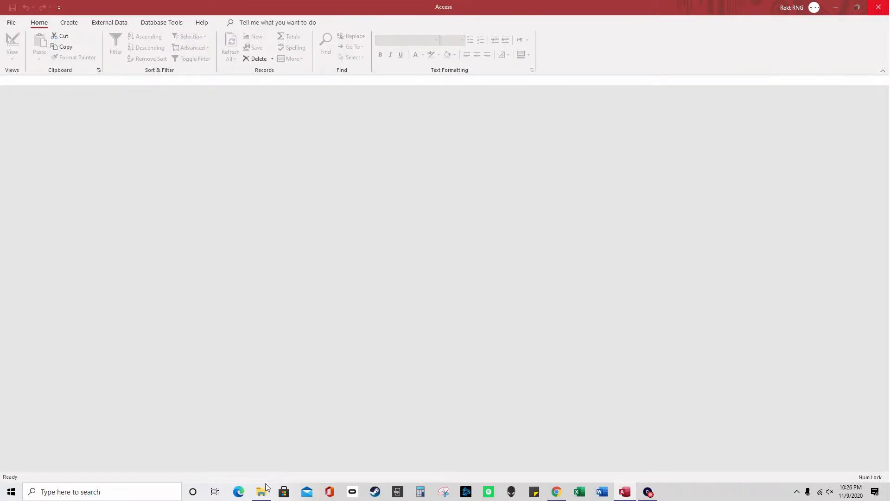
left_click(266, 487)
left_click(468, 272)
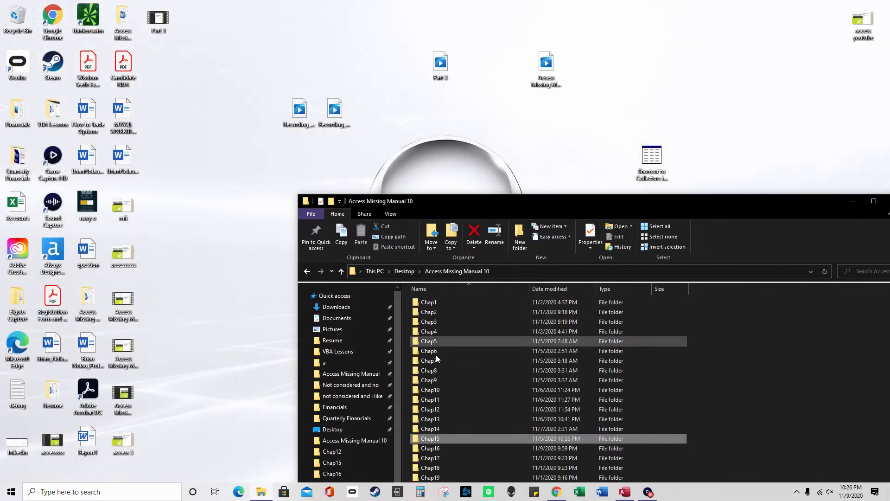
double_click(444, 449)
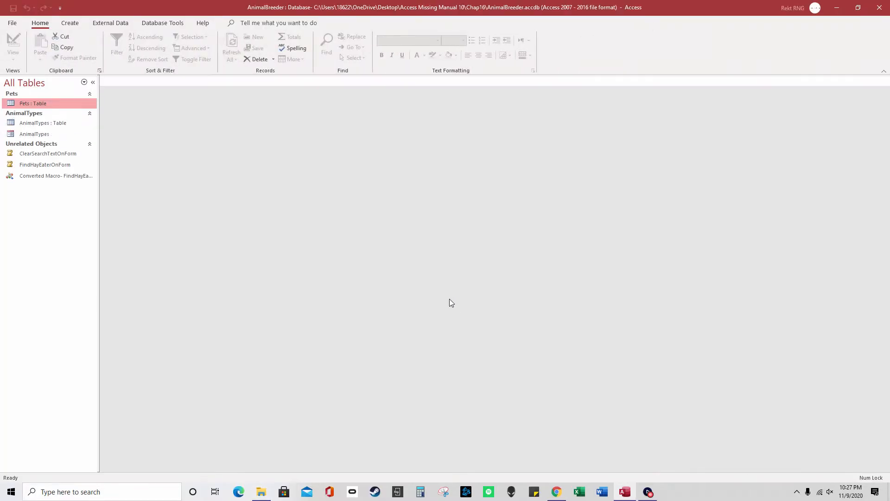
Run FindHayEaterOnForm, stop it after the GoToControl error, inspect its design, and open AnimalTypes
double_click(69, 165)
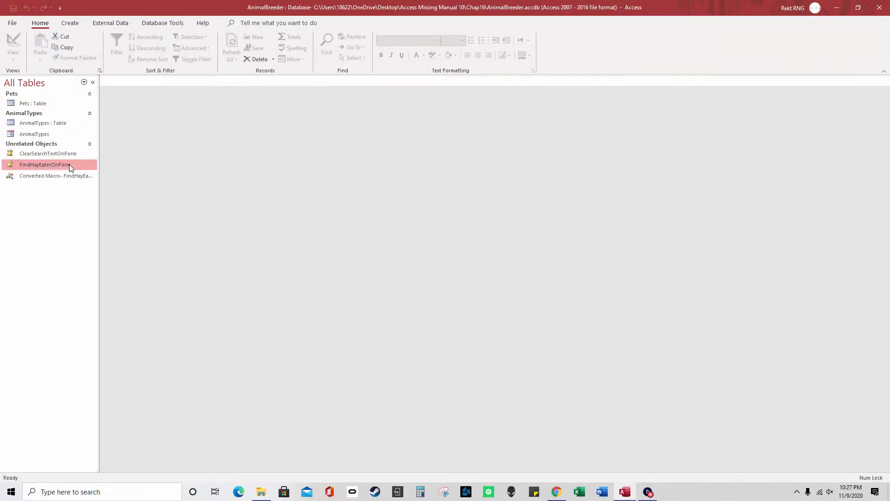
left_click(450, 282)
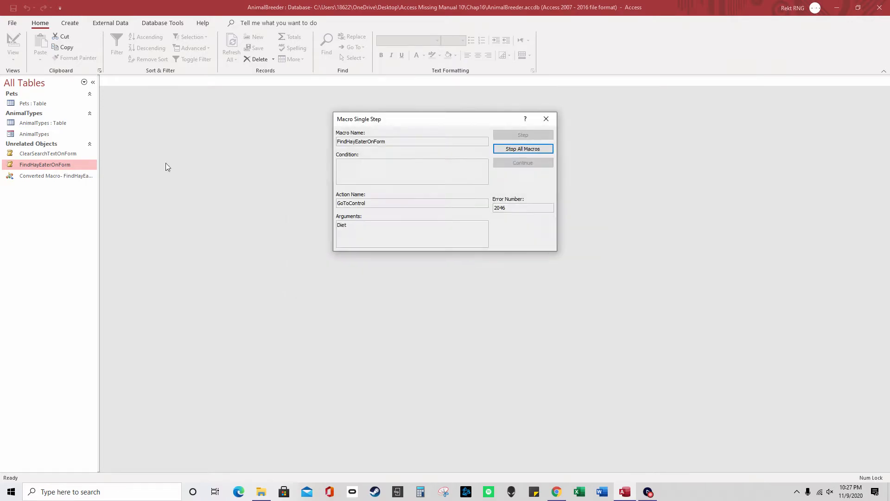
left_click(523, 148)
right_click(64, 165)
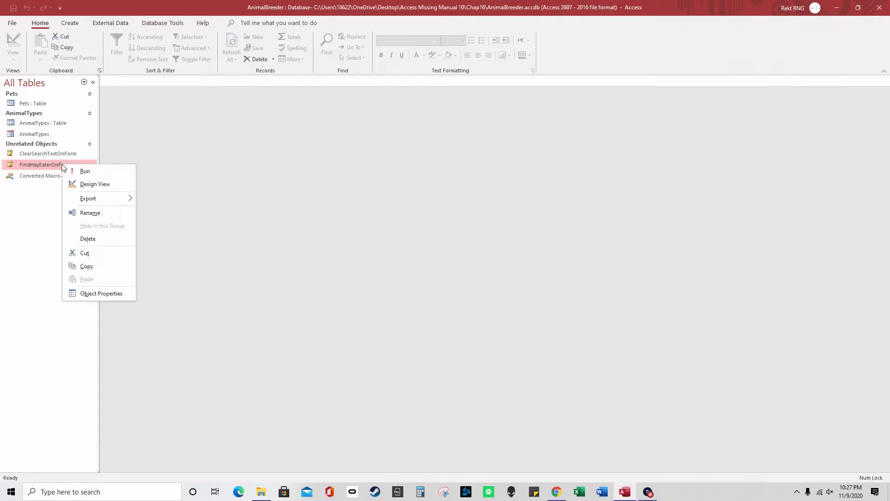
left_click(95, 184)
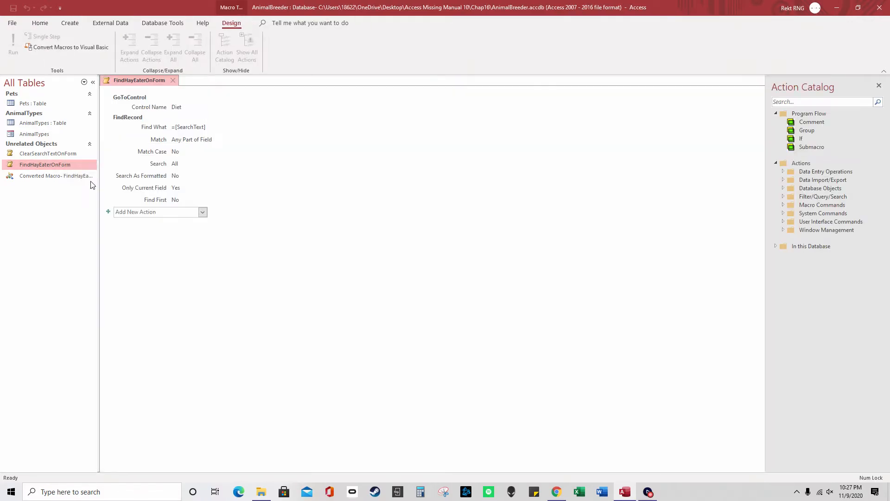
left_click(205, 129)
double_click(68, 136)
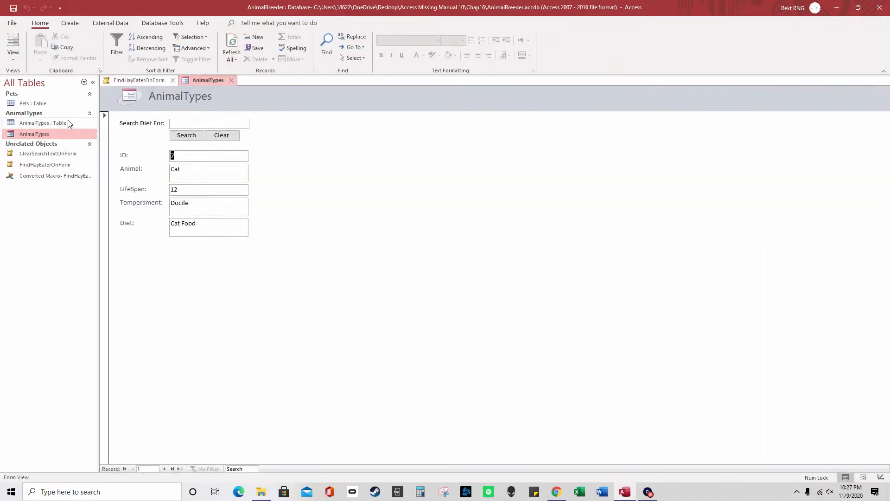
left_click(134, 82)
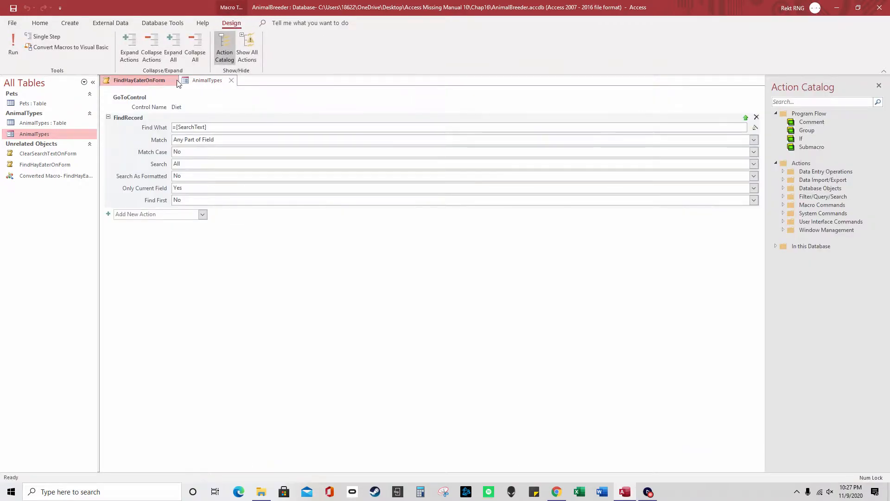
left_click(173, 80)
Rerun FindHayEaterOnForm, stop all macros at the error, and reopen it in Design View
double_click(65, 163)
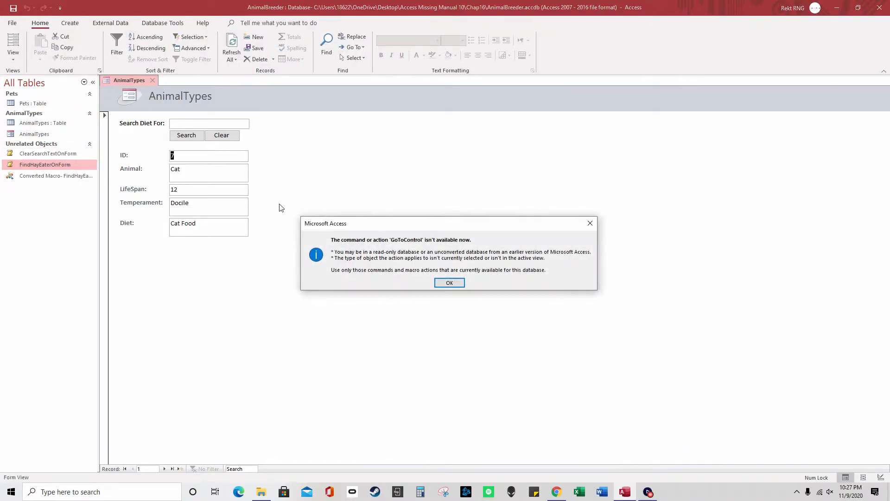
left_click(449, 282)
left_click(522, 149)
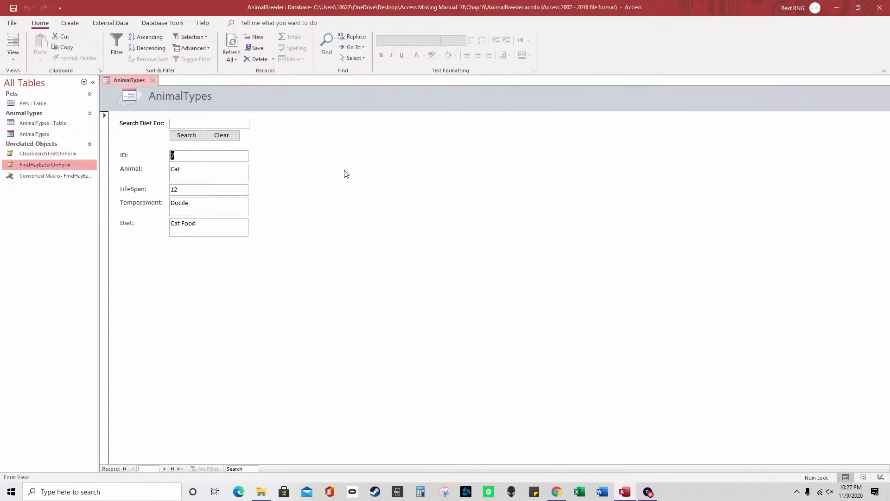
right_click(72, 165)
left_click(101, 182)
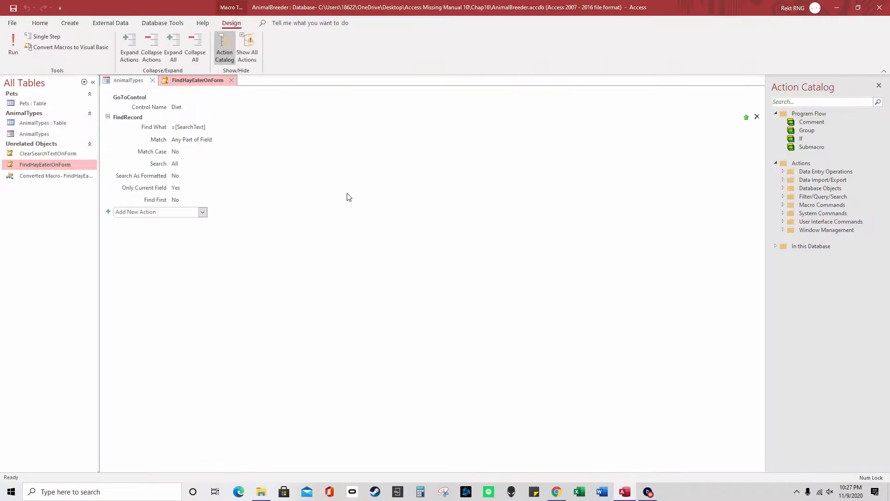
left_click(199, 141)
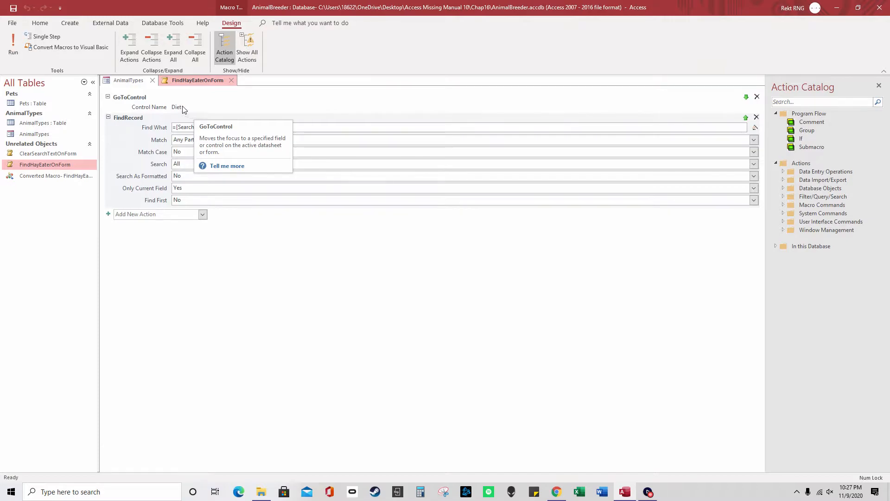
Add an OpenForm action for AnimalTypes and move it to the top of the macro
left_click(202, 215)
scroll(179, 442, "down", 5)
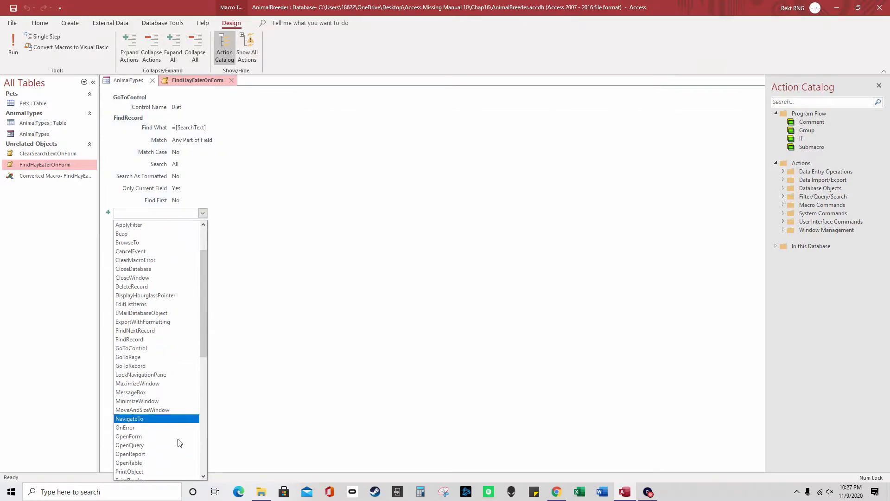
left_click(160, 389)
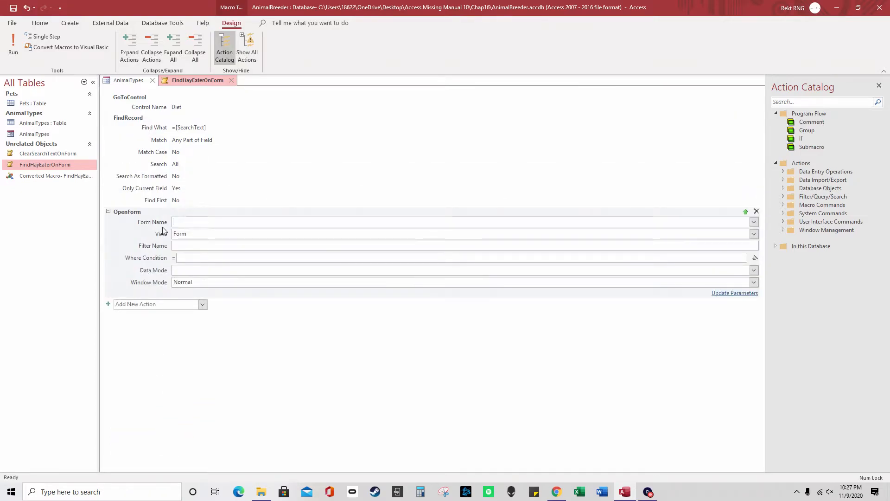
left_click(732, 221)
left_click(754, 224)
left_click(306, 234)
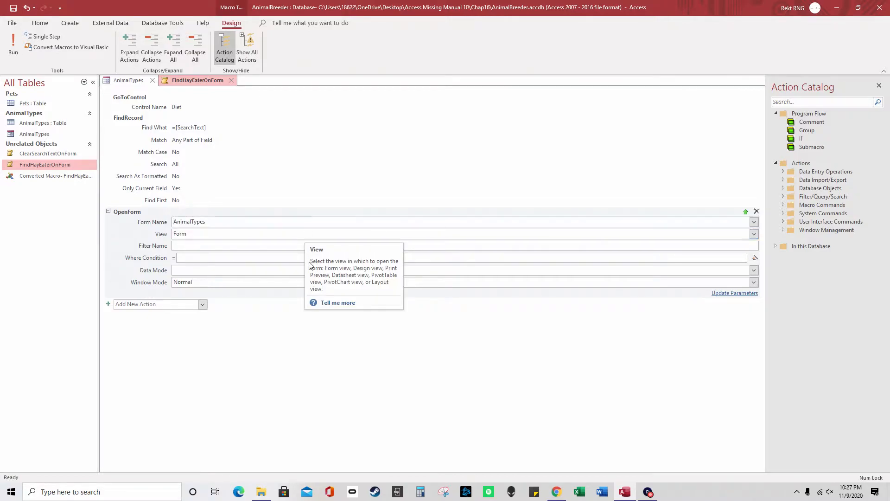
left_click(745, 212)
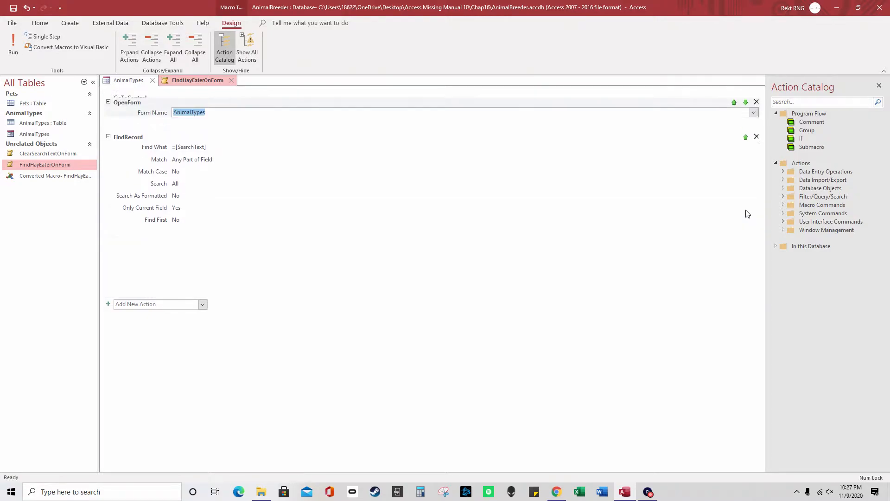
left_click(734, 119)
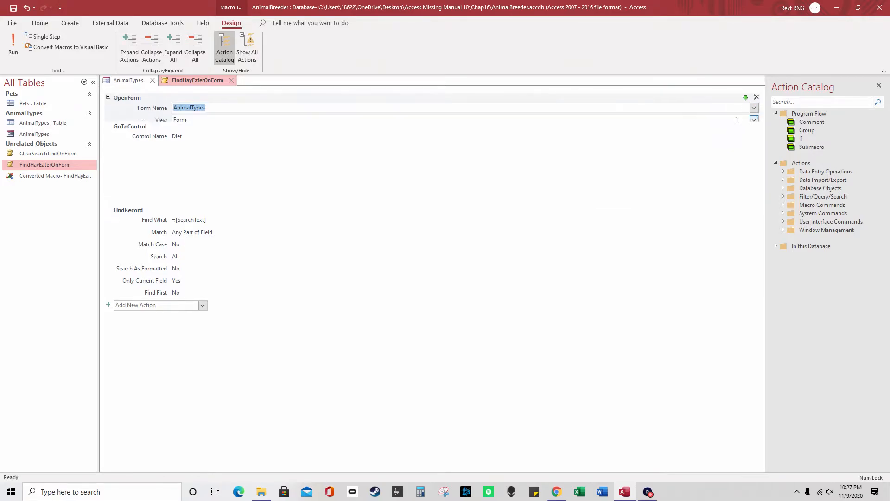
left_click(181, 199)
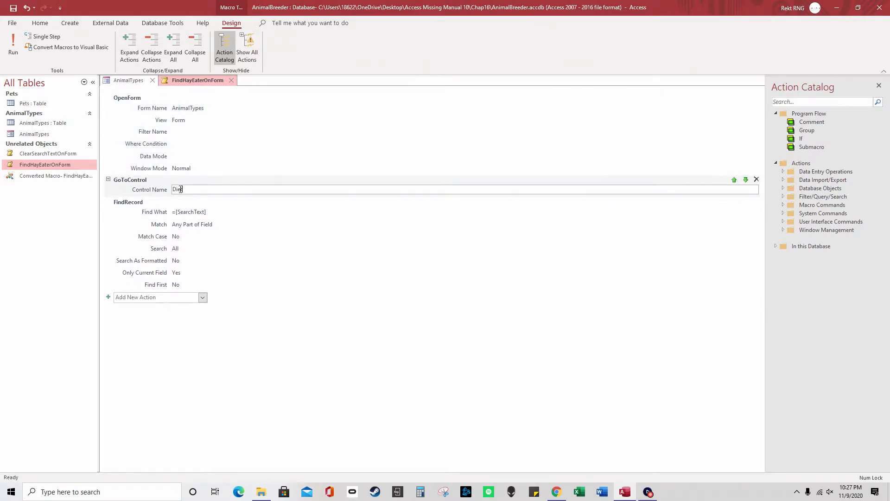
Compare the AnimalTypes form with the FindRecord Find What value =[SearchText], ending on the form
left_click(132, 81)
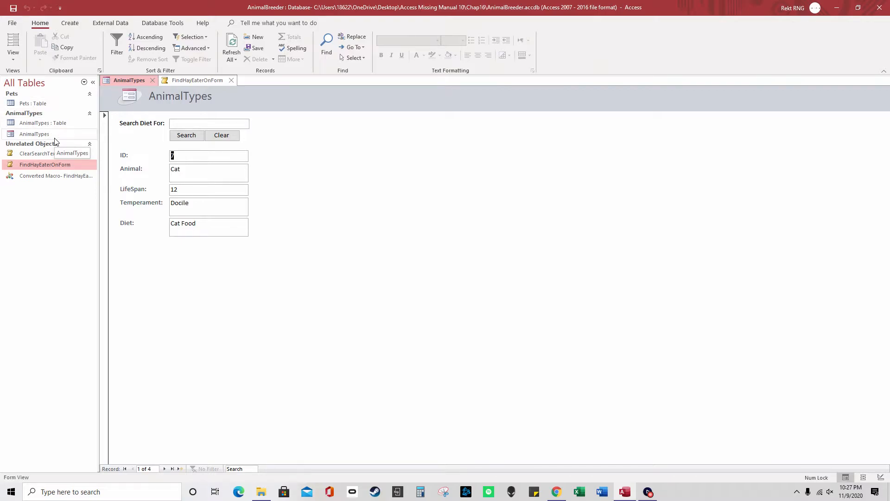
left_click(197, 81)
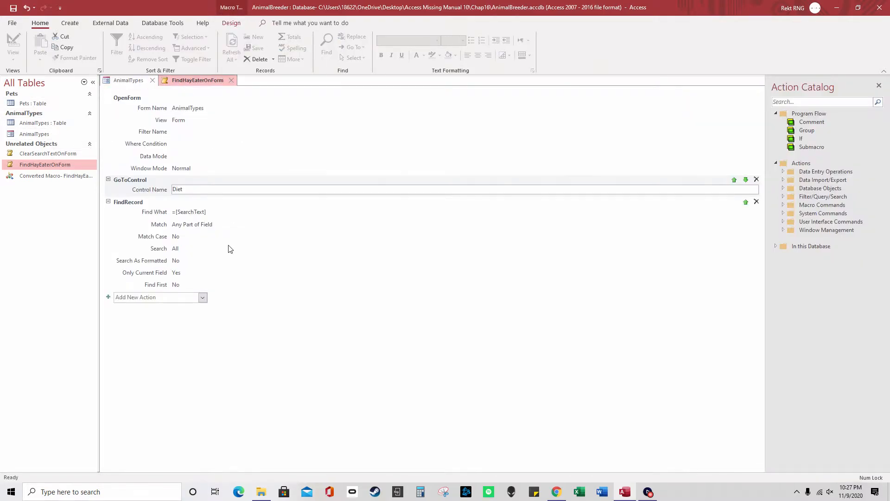
left_click(204, 229)
left_click(165, 210)
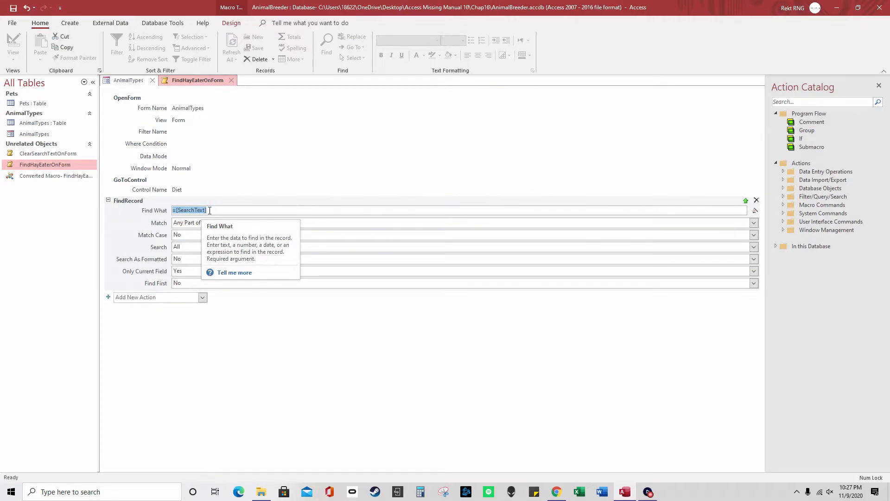
left_click(133, 80)
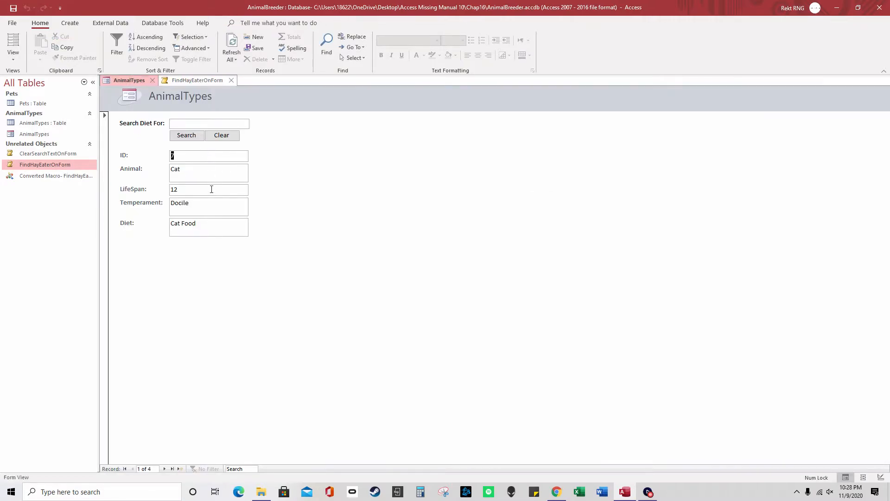
Put the AnimalTypes form in Design View and inspect the Diet and SearchText boxes' properties
right_click(137, 80)
left_click(162, 153)
left_click(215, 250)
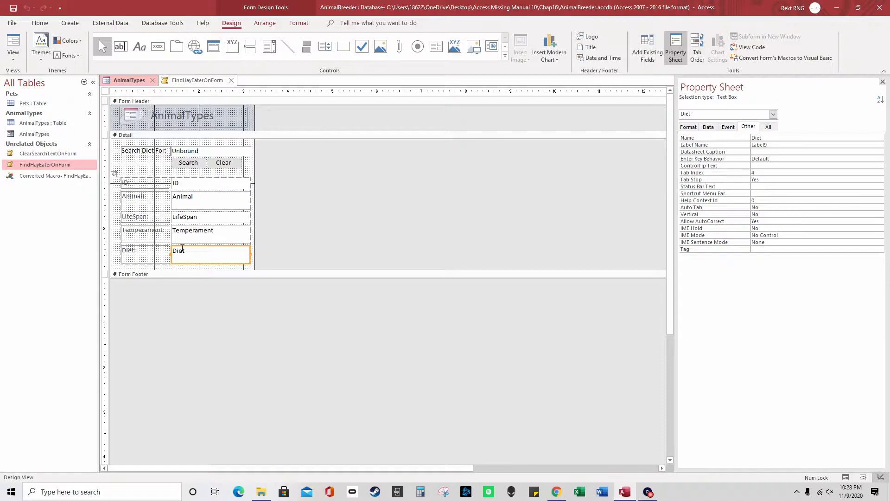
left_click(202, 152)
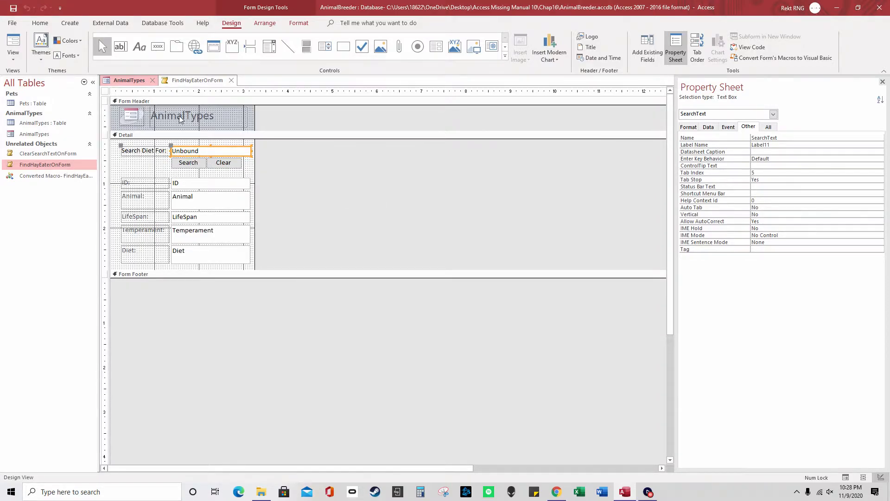
Switch AnimalTypes back to Form View, ready to enter text in Search Diet For
right_click(135, 83)
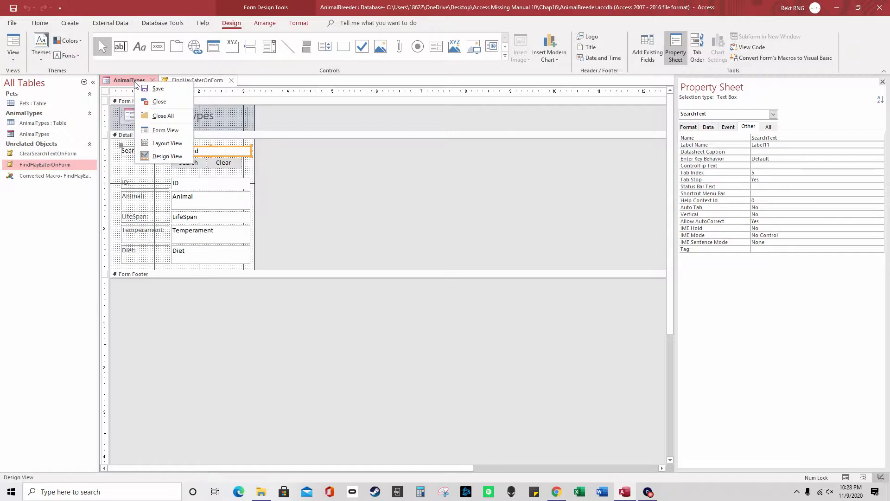
left_click(190, 121)
left_click(191, 122)
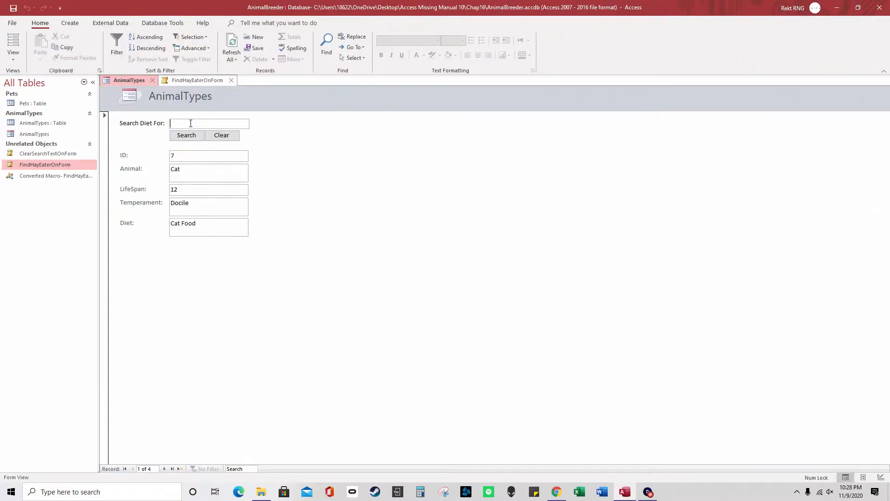
Search the diet for 'hay' to jump to Ferret, saving the macro when prompted, then return to FindHayEaterOnForm
type("hay")
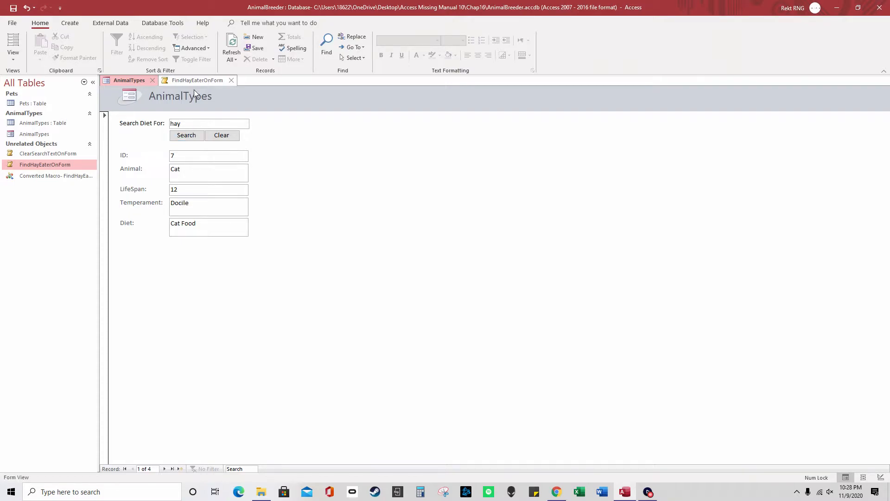
left_click(187, 136)
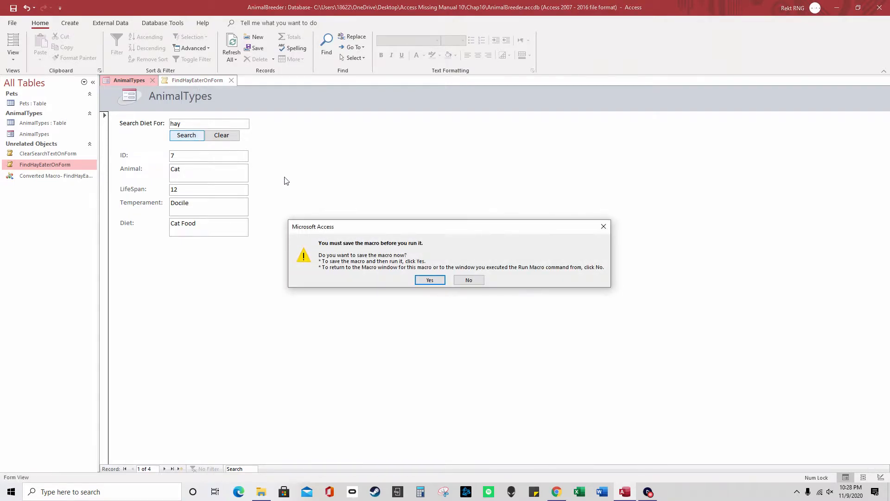
left_click(430, 280)
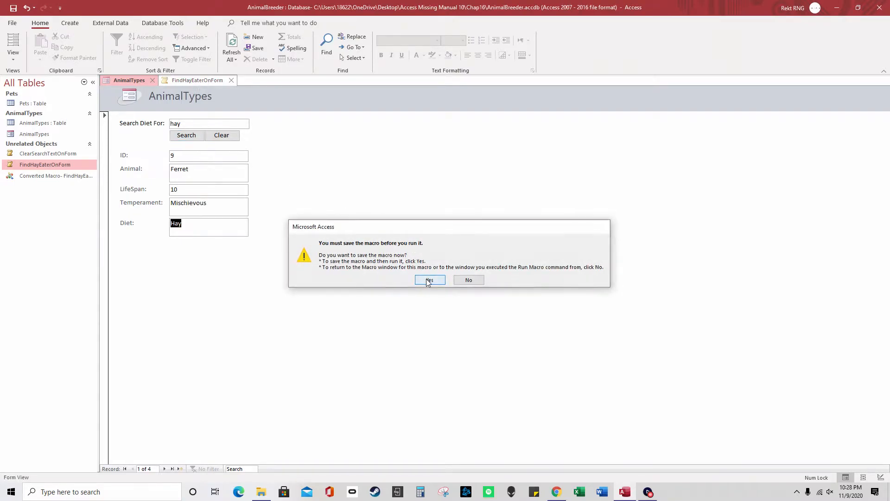
double_click(195, 123)
left_click(193, 135)
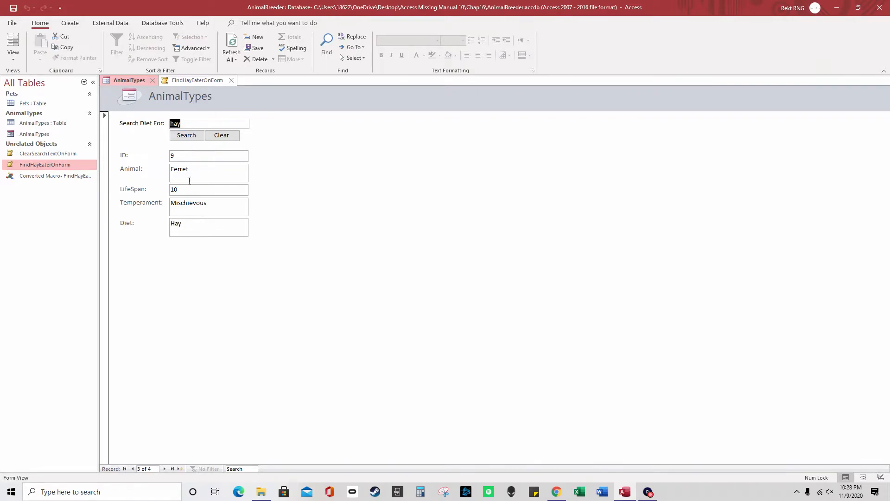
left_click(190, 80)
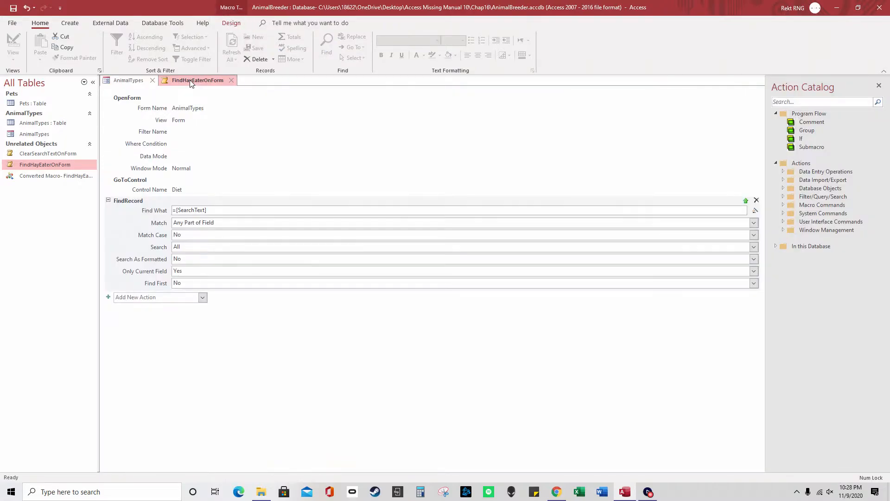
Switch AnimalTypes to Design View and open the Search button's On Click macro, FindHayEaterOnForm
left_click(127, 81)
right_click(128, 82)
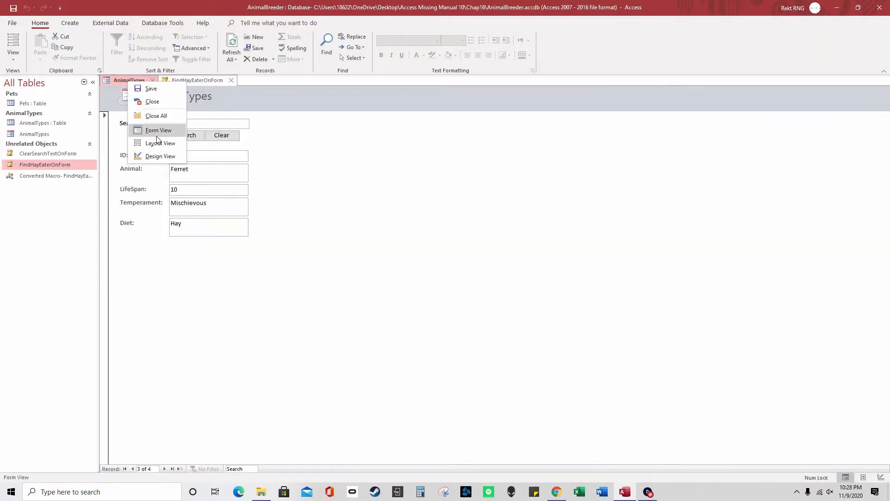
left_click(147, 155)
left_click(189, 163)
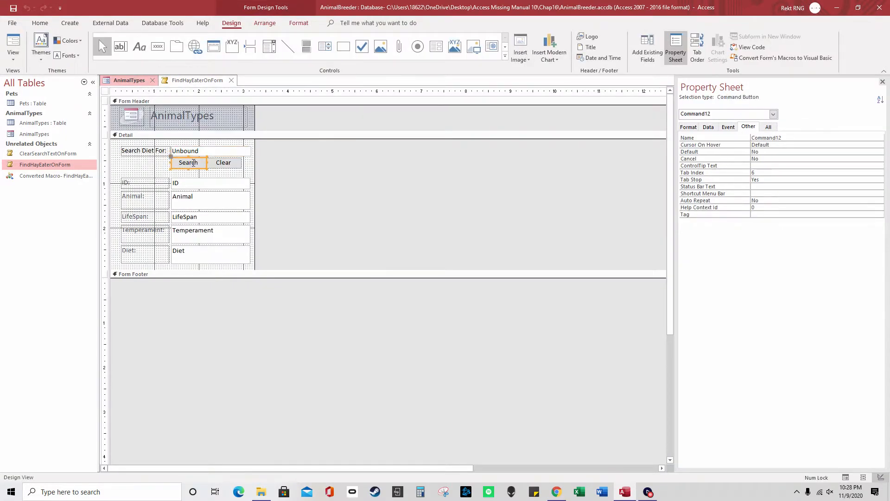
left_click(777, 139)
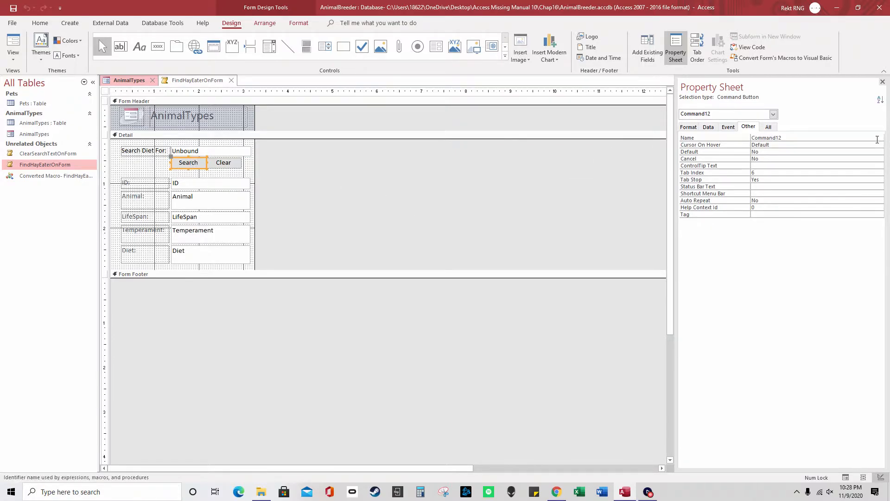
left_click(729, 126)
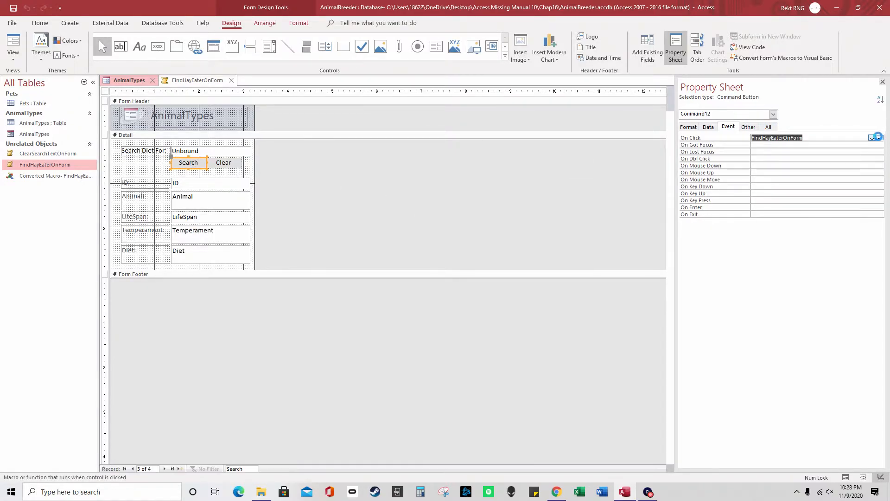
left_click(879, 138)
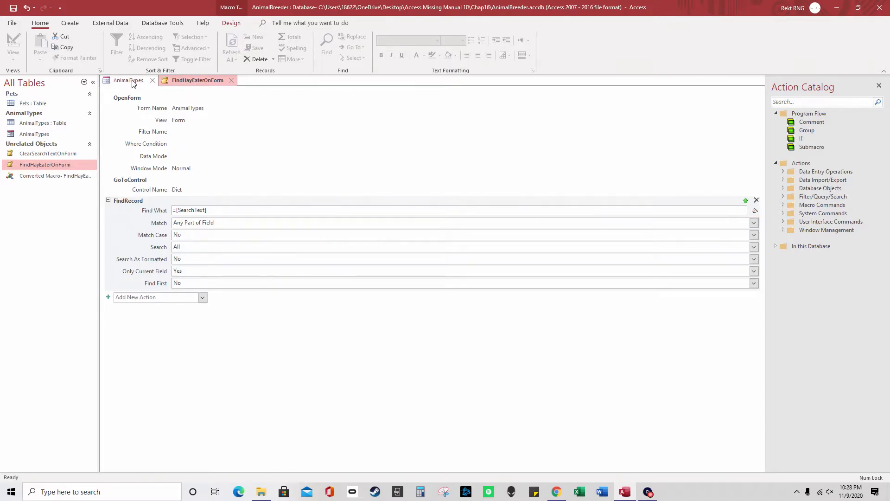
Note the Find What expression =[SearchText], then select the Search Diet For box in the form design
left_click_drag(214, 210, 172, 210)
left_click(132, 81)
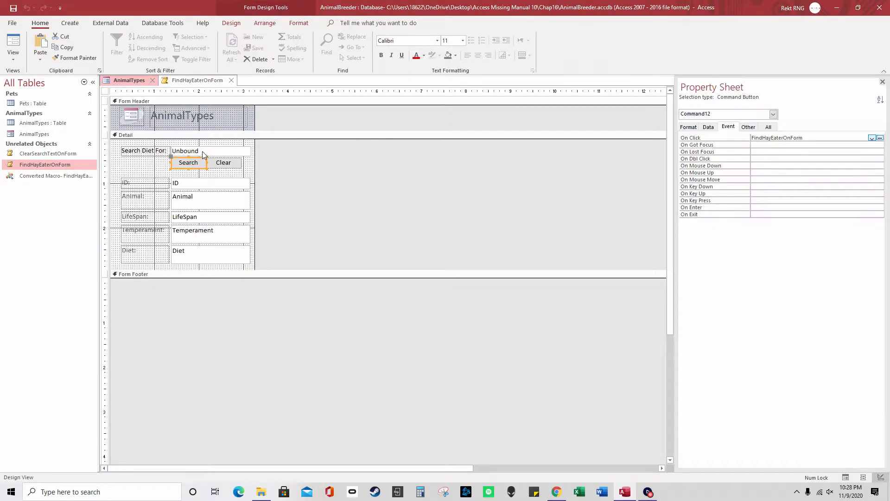
left_click(204, 151)
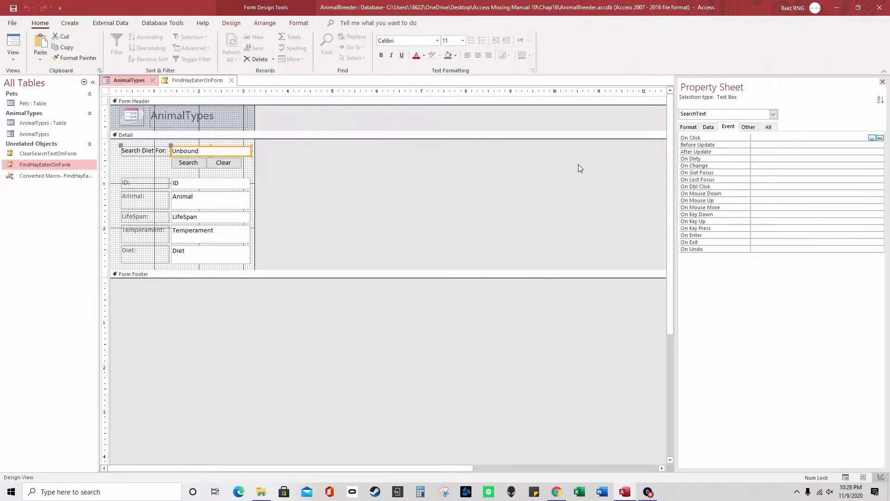
left_click(231, 23)
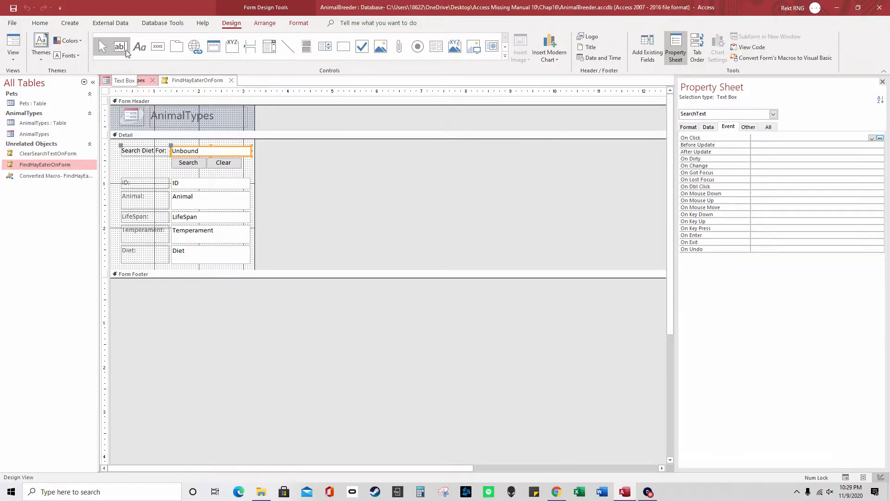
Draw a trial text box and delete it, then confirm the search box's Name is SearchText
left_click(122, 48)
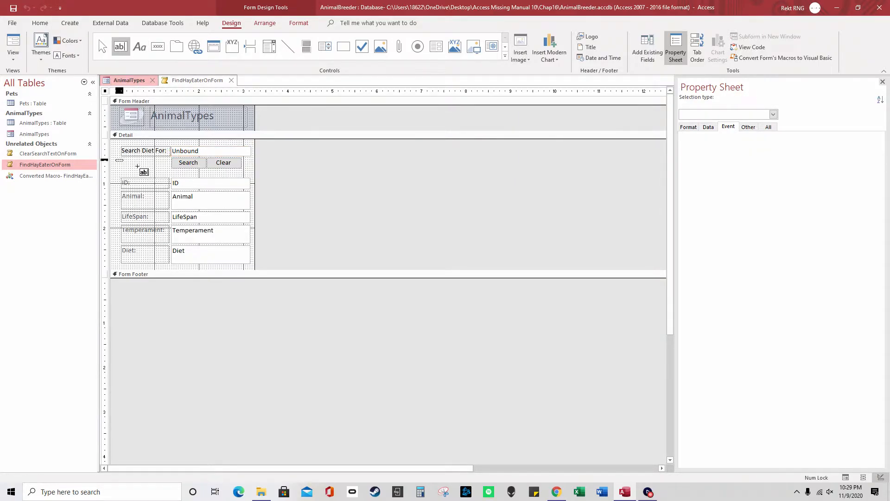
left_click_drag(115, 159, 146, 168)
key("Delete")
left_click(209, 151)
left_click(748, 126)
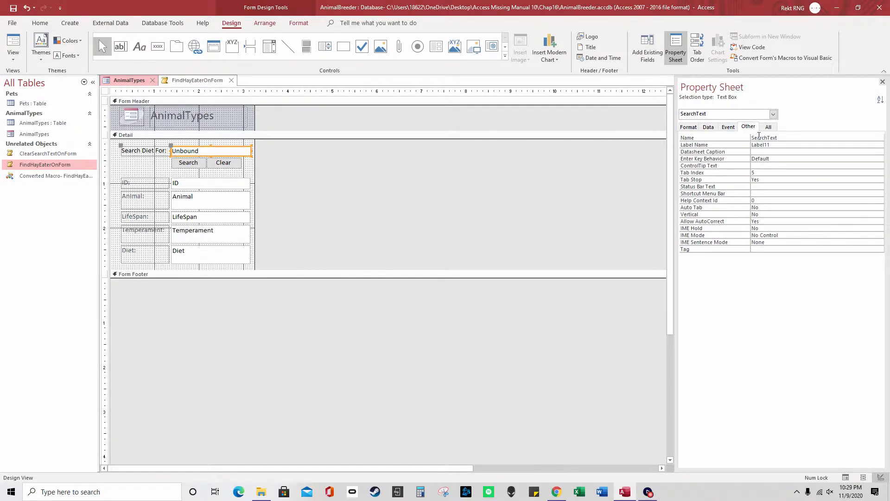
left_click(752, 138)
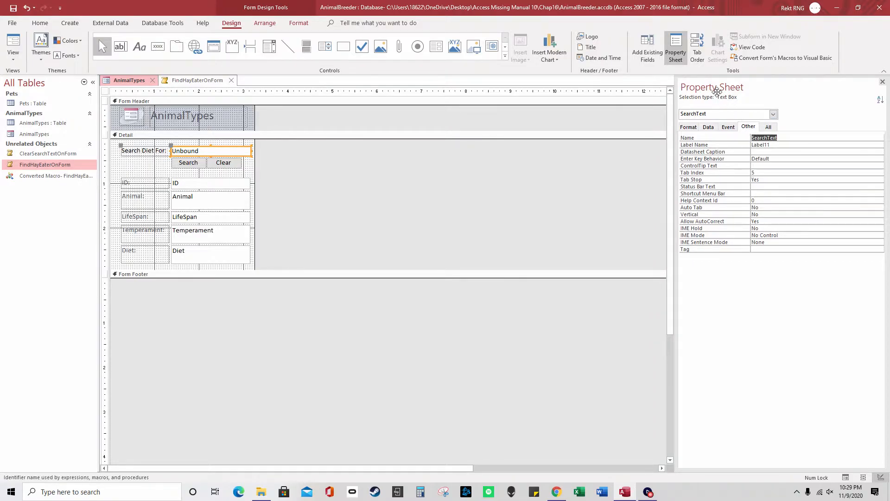
left_click(676, 46)
left_click(676, 47)
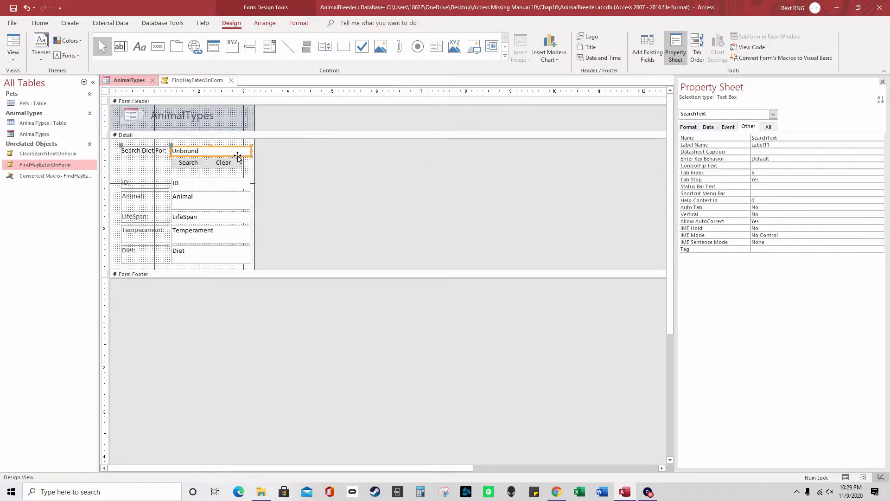
Add a trial Run Macro command button, cancel the wizard and delete it, then reopen FindHayEaterOnForm
left_click(189, 162)
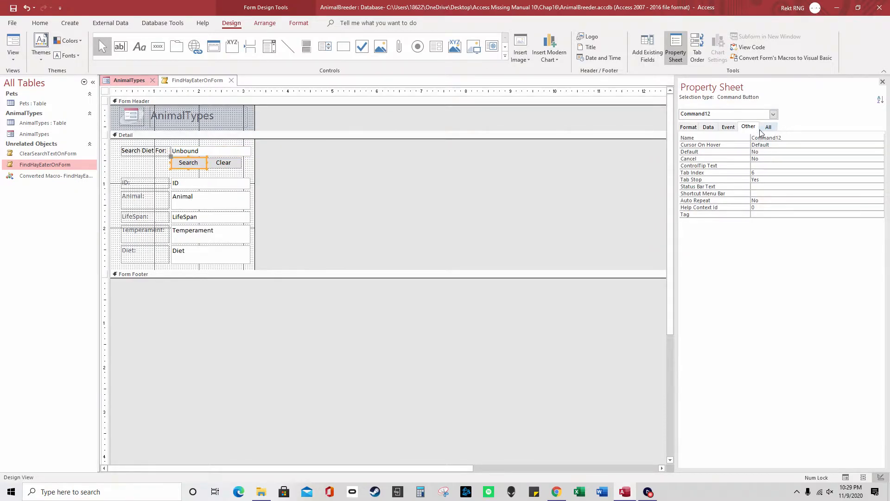
left_click(158, 47)
left_click(131, 159)
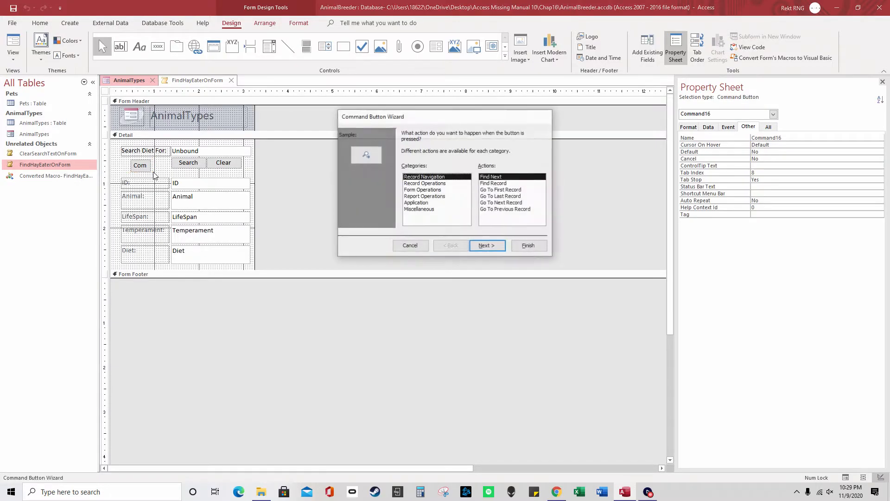
left_click(419, 210)
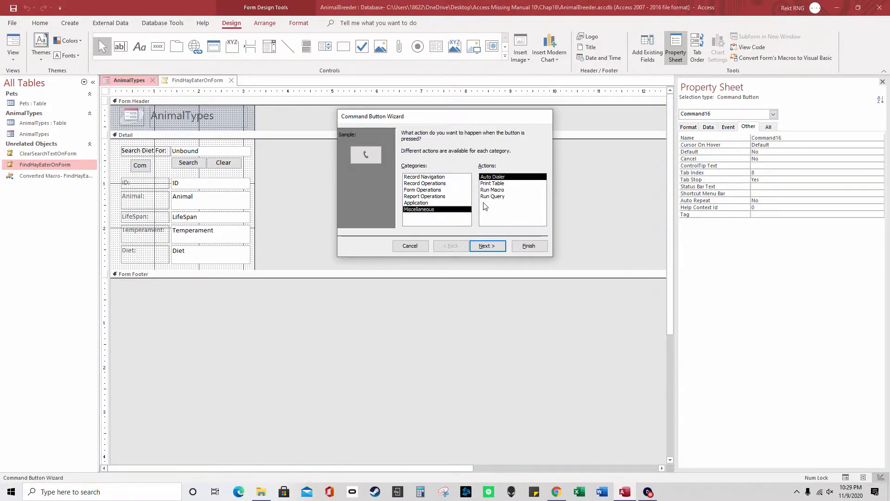
left_click(503, 190)
left_click(410, 247)
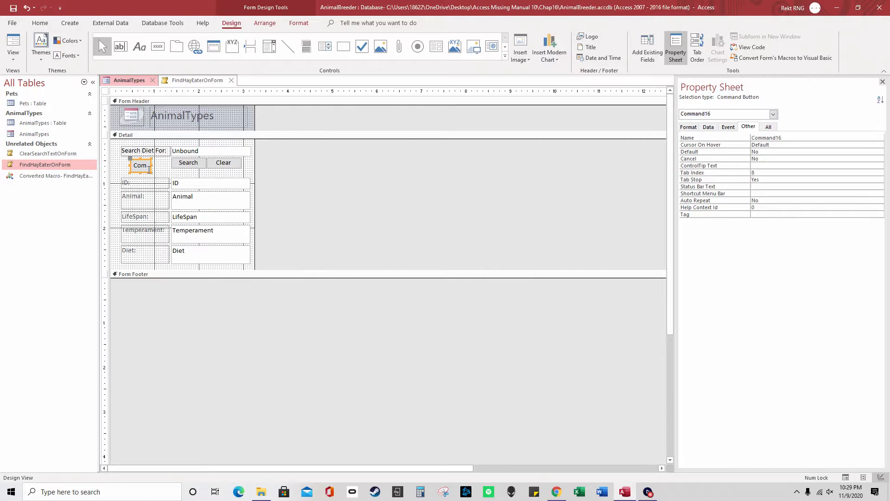
key("Delete")
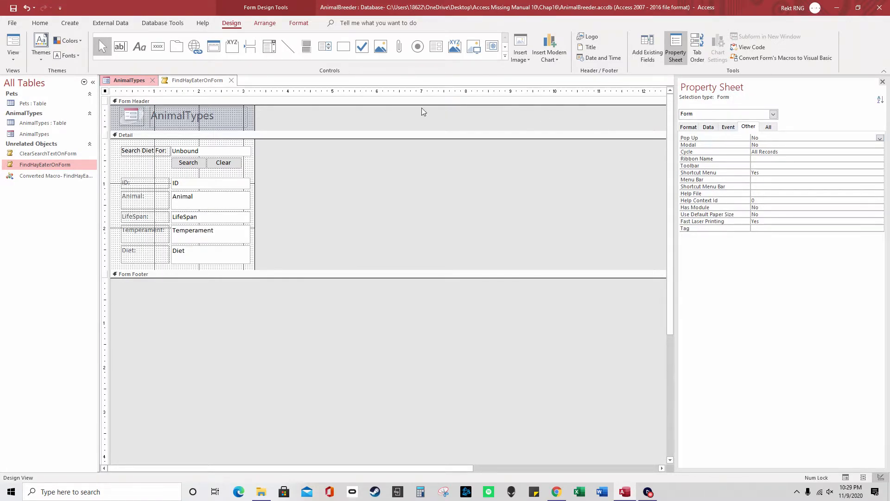
left_click(186, 81)
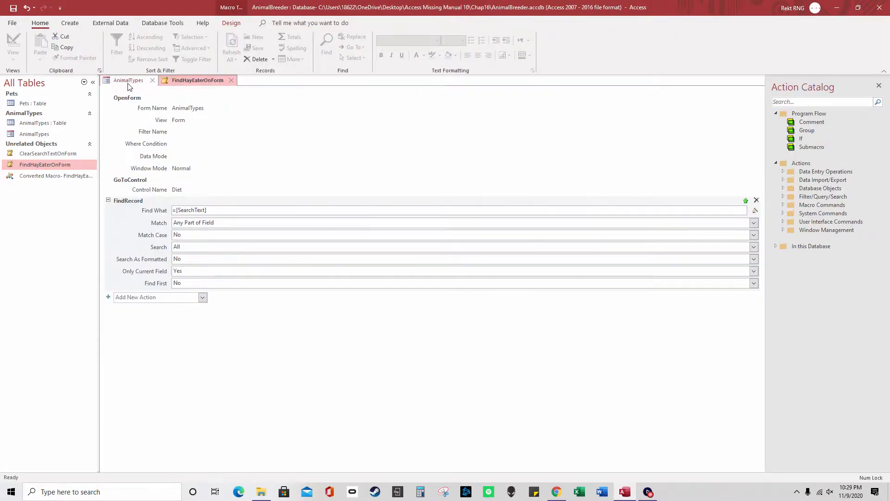
Check the Search button's On Click macro name, then close the FindHayEaterOnForm macro
left_click(129, 81)
left_click(192, 162)
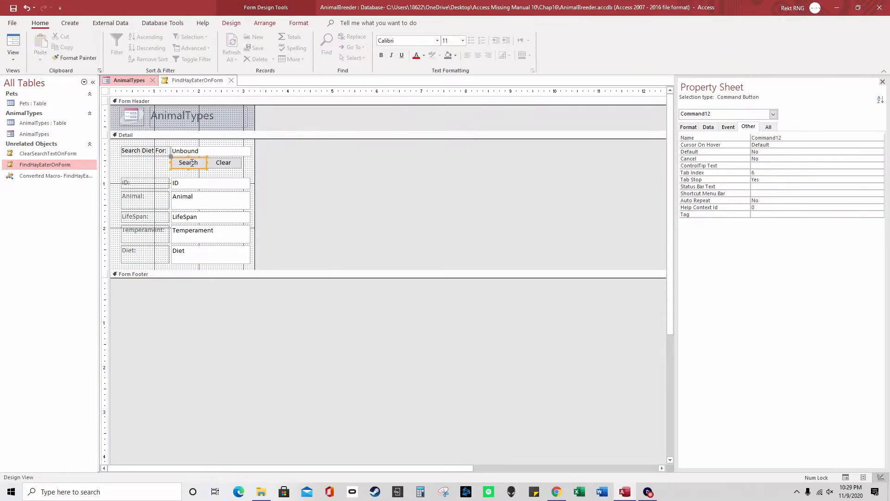
left_click(729, 127)
left_click(863, 137)
left_click_drag(804, 137, 742, 139)
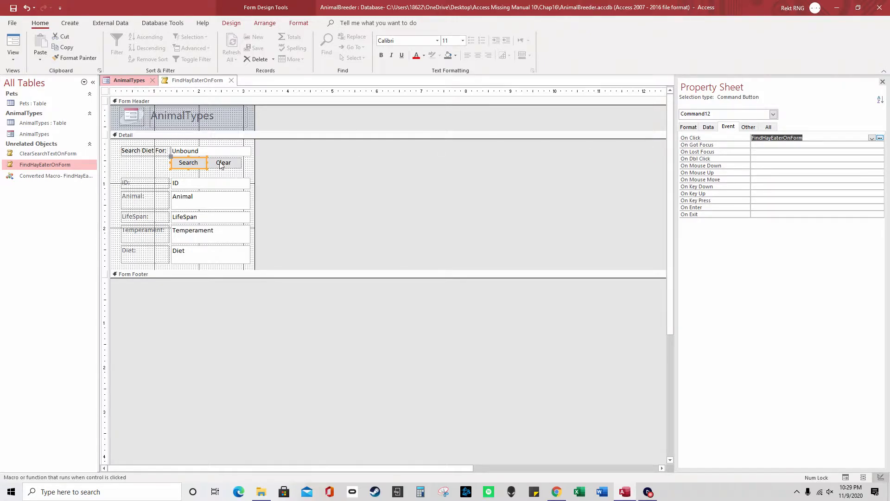
right_click(184, 85)
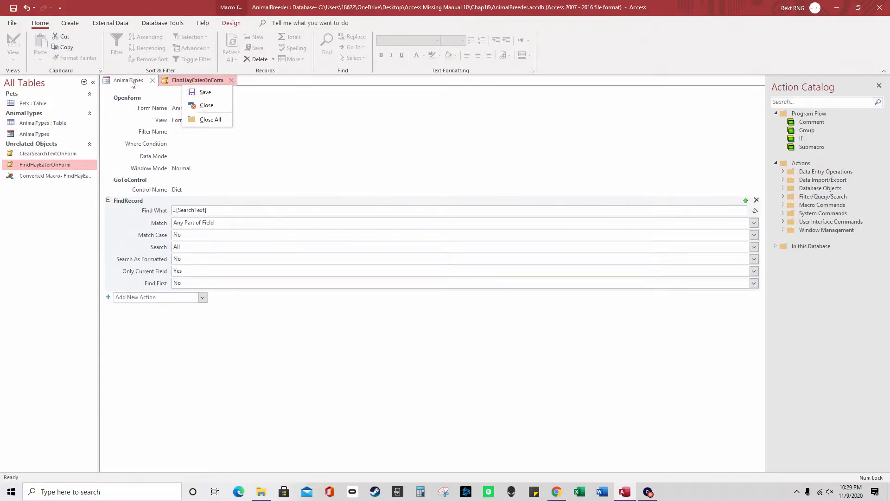
left_click(207, 105)
Switch AnimalTypes to Form View and run a search for 'hay' from the Cat record
right_click(138, 82)
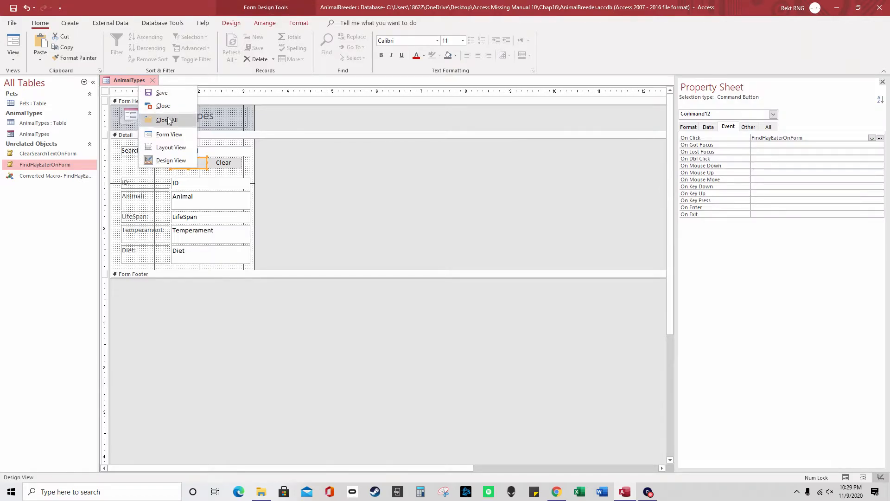
left_click(172, 137)
left_click_drag(181, 123, 167, 123)
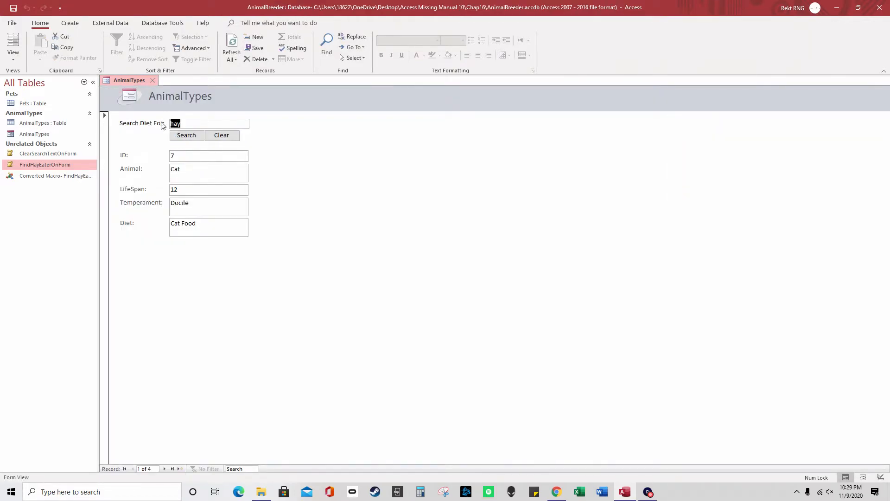
left_click_drag(226, 221, 166, 223)
left_click(187, 135)
Change ClearSearchTextOnForm's Item to =[SearchText], save it, and test the form's Clear button
right_click(69, 153)
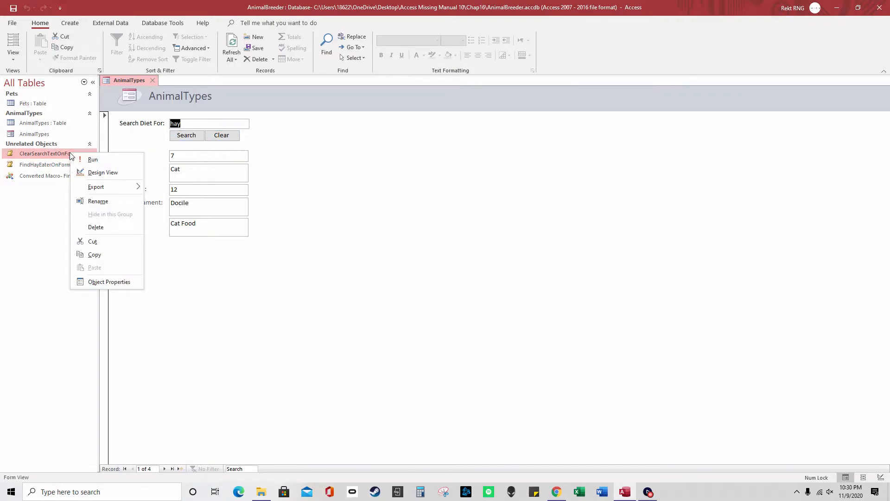
left_click(103, 172)
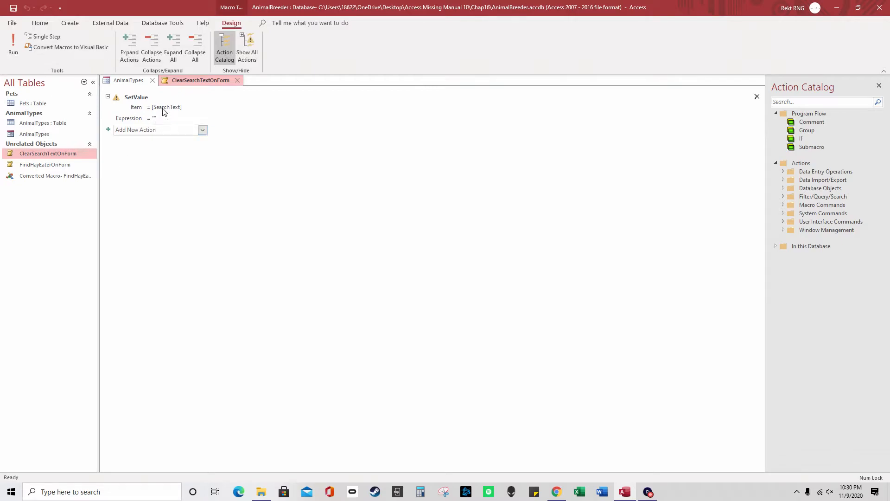
left_click_drag(195, 107, 150, 107)
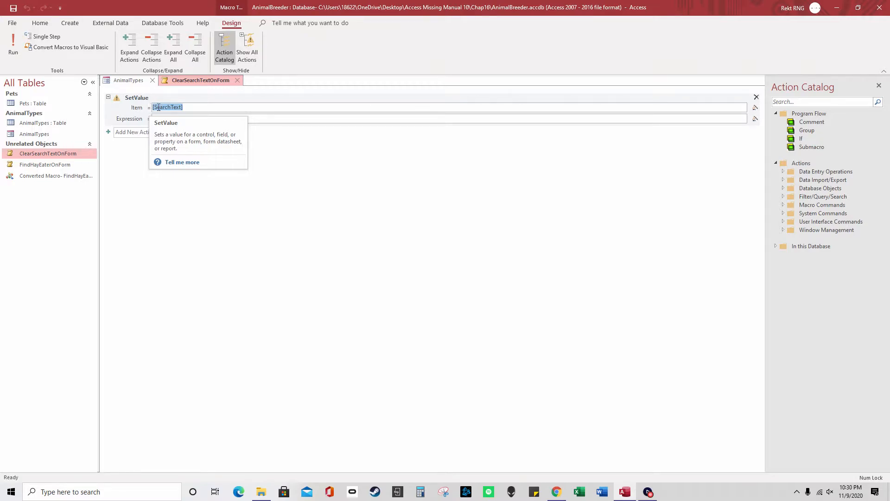
left_click(155, 107)
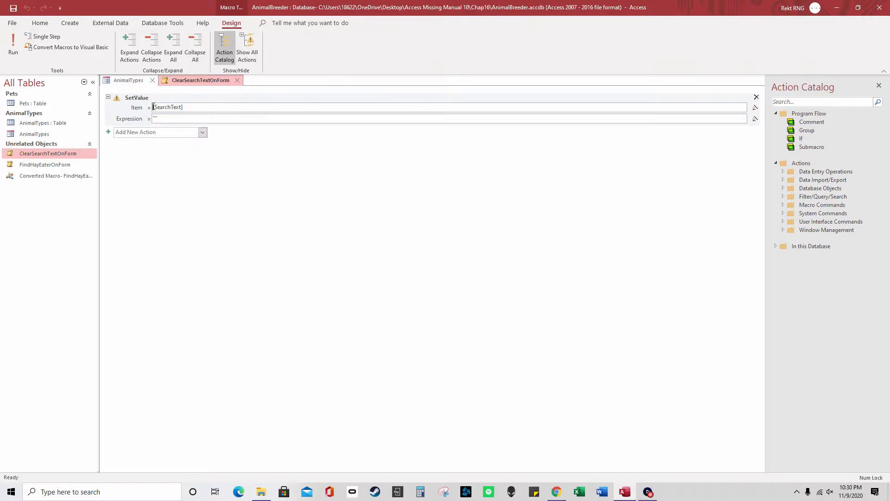
type("=")
left_click(238, 80)
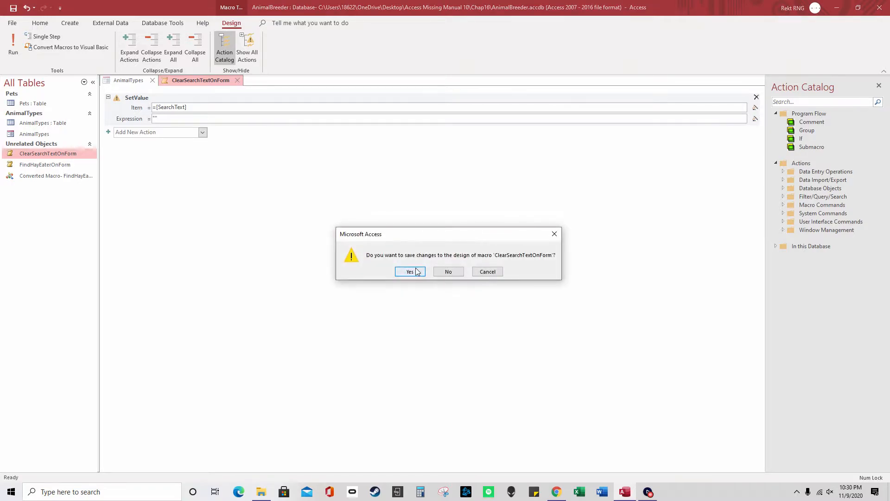
left_click(411, 272)
left_click(227, 142)
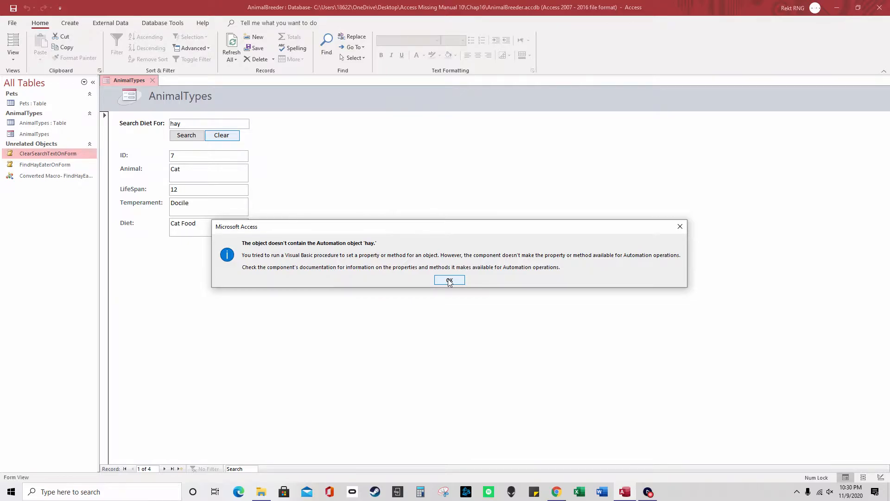
Dismiss the Automation error and Single Step report, then reopen and close ClearSearchTextOnForm
left_click(449, 281)
left_click(523, 149)
right_click(47, 154)
left_click(72, 174)
left_click(154, 107)
left_click(237, 80)
Test Clear by twice typing random text like 'hjgdjdgjdgj' in Search Diet For and clearing it
left_click(226, 139)
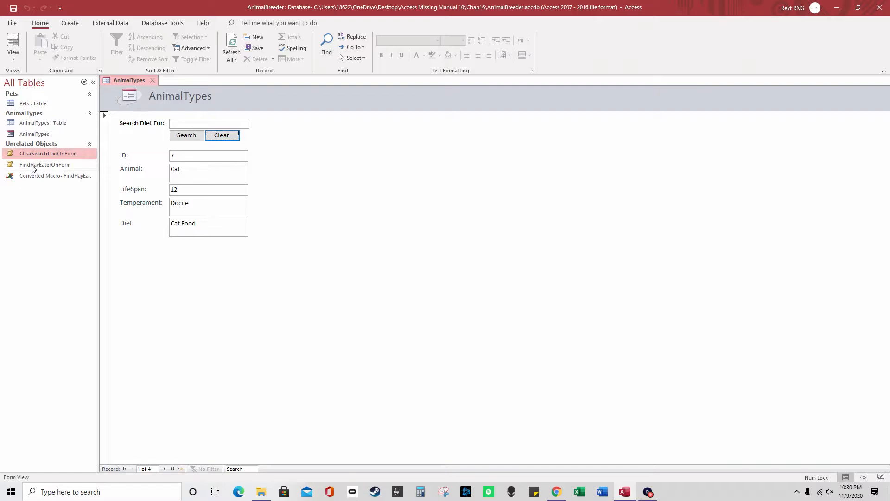
left_click(184, 123)
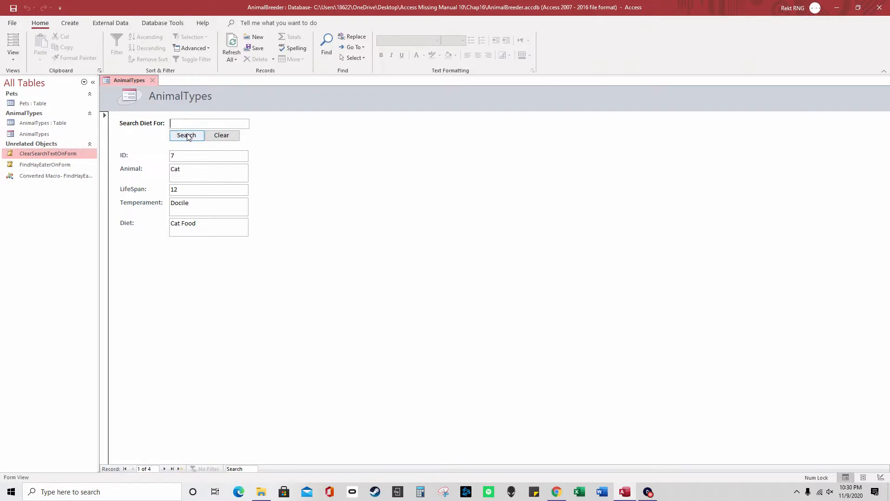
type("hjgdjdgjdgj")
left_click(224, 138)
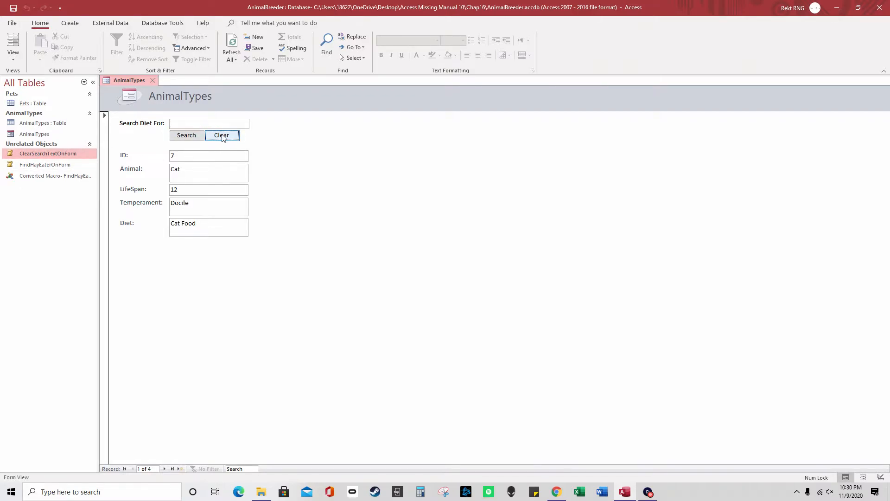
left_click(197, 124)
type("gjdgjdgj")
left_click(221, 136)
left_click(222, 127)
Set ClearSearchTextOnForm's Expression to "no", then save and close the macro
right_click(79, 154)
left_click(112, 176)
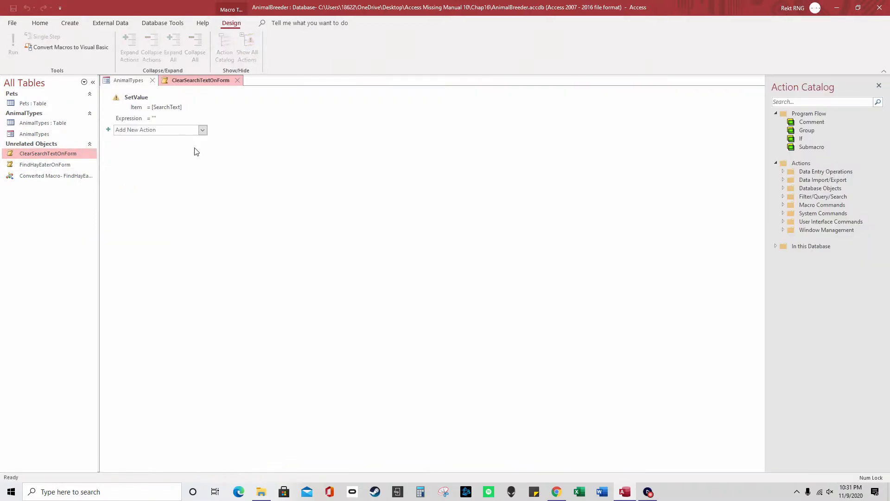
left_click(157, 107)
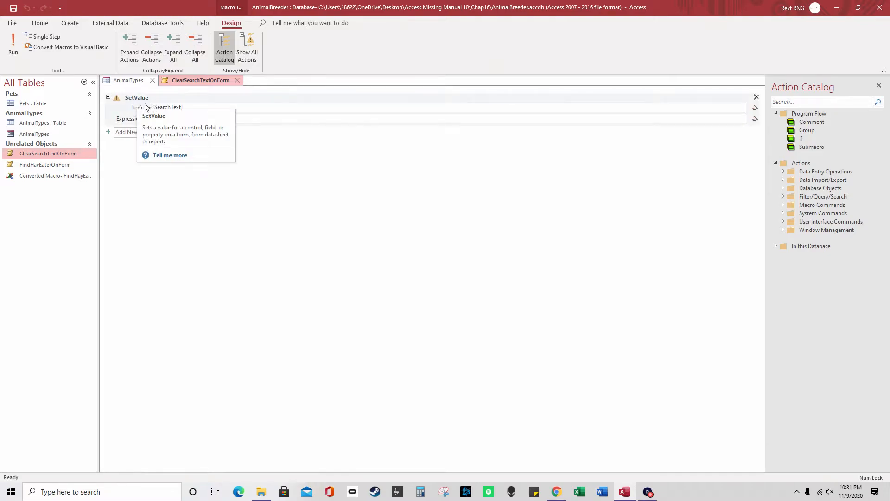
left_click_drag(185, 107, 152, 109)
left_click(173, 119)
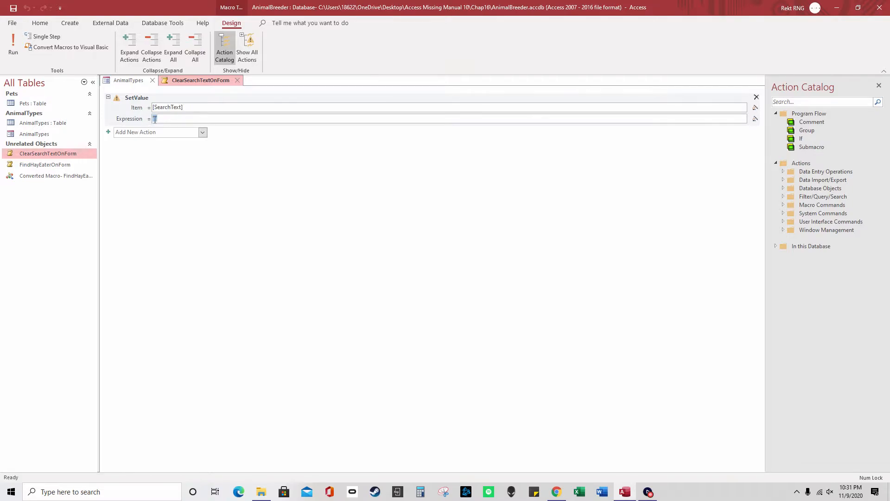
type("no")
right_click(214, 85)
left_click(233, 89)
left_click(237, 80)
Fill the search box with 'no', search to find Python, then close Access without saving
left_click(222, 135)
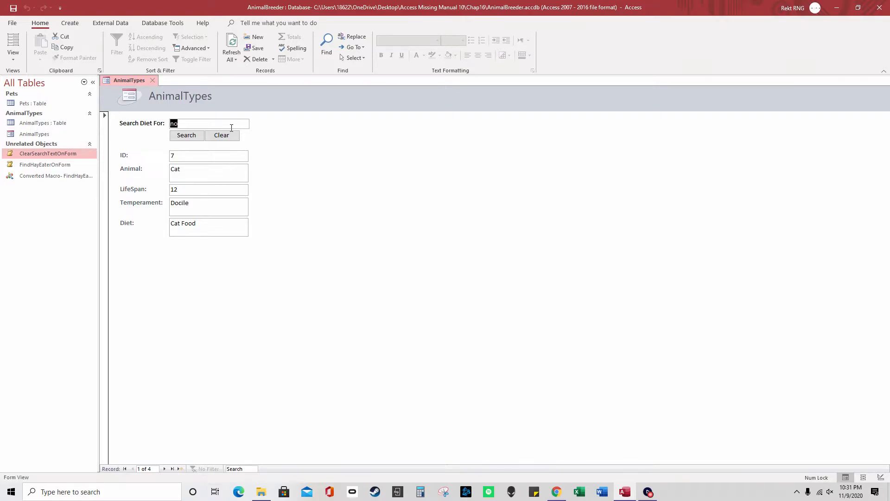
left_click(186, 135)
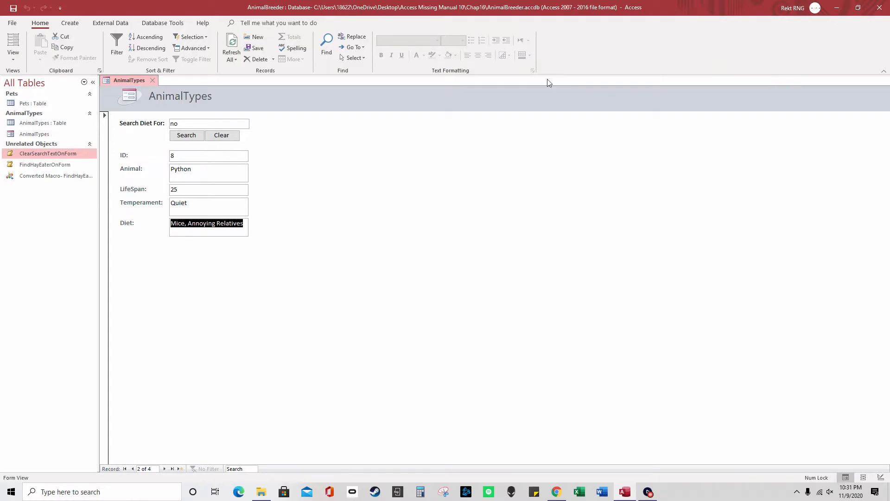
left_click(879, 7)
left_click(449, 273)
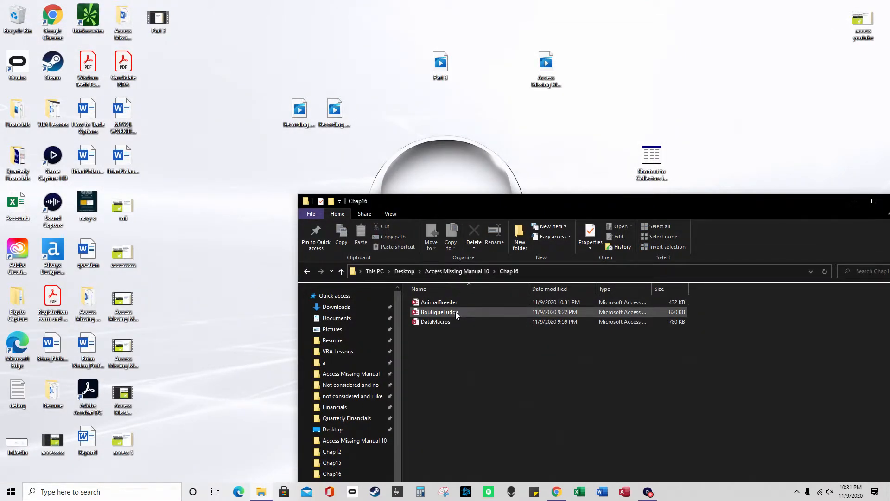
Open Chap15's BoutiqueFudge database, dismiss the welcome message, expand Queries and Reports, then close Access
left_click(458, 271)
double_click(444, 438)
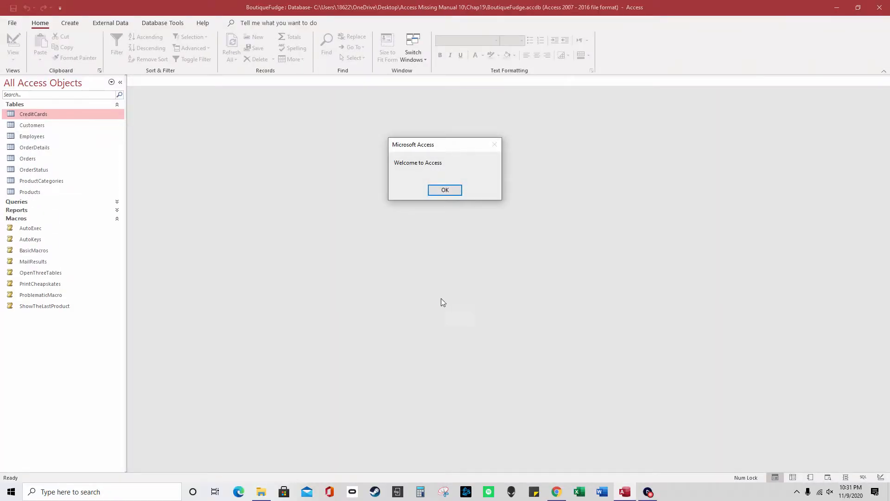
left_click(435, 192)
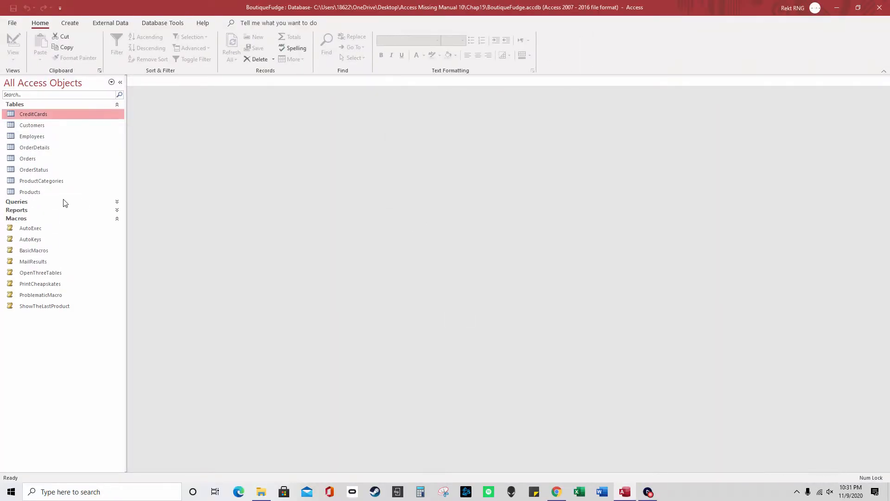
left_click(118, 212)
left_click(118, 201)
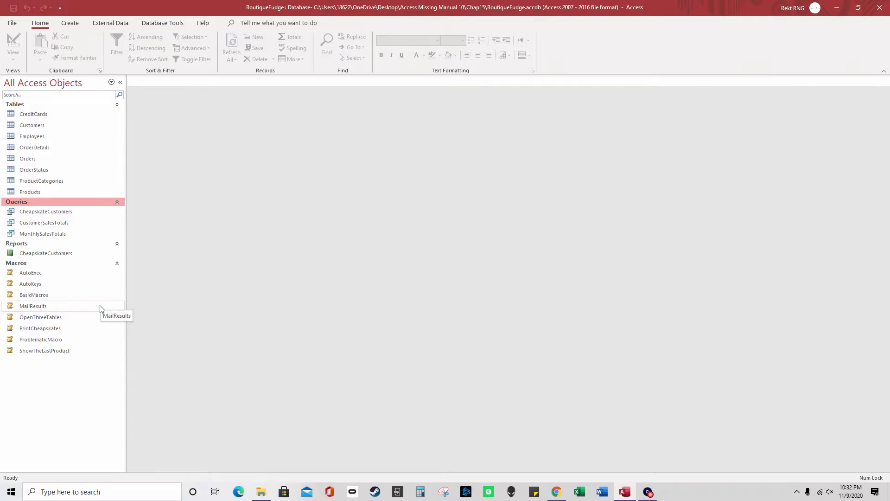
left_click(879, 8)
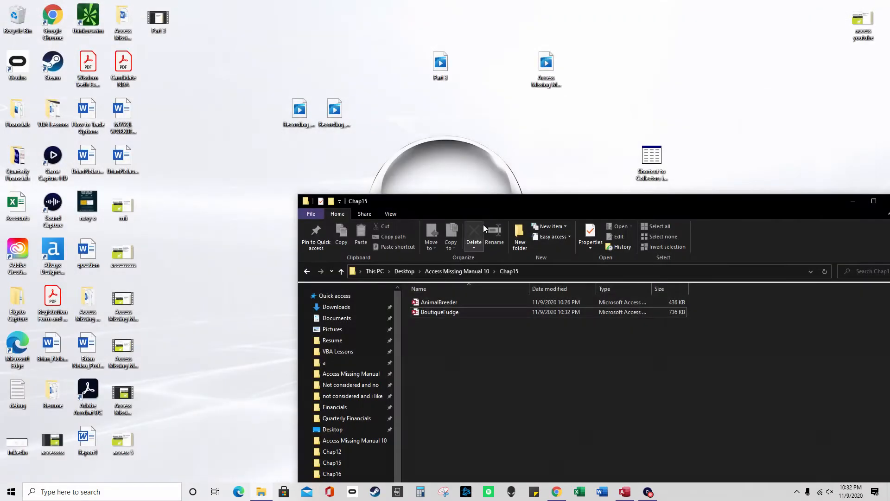
Navigate from Access Missing Manual 10 into Chap16 and open its BoutiqueFudge database
left_click(484, 271)
double_click(450, 448)
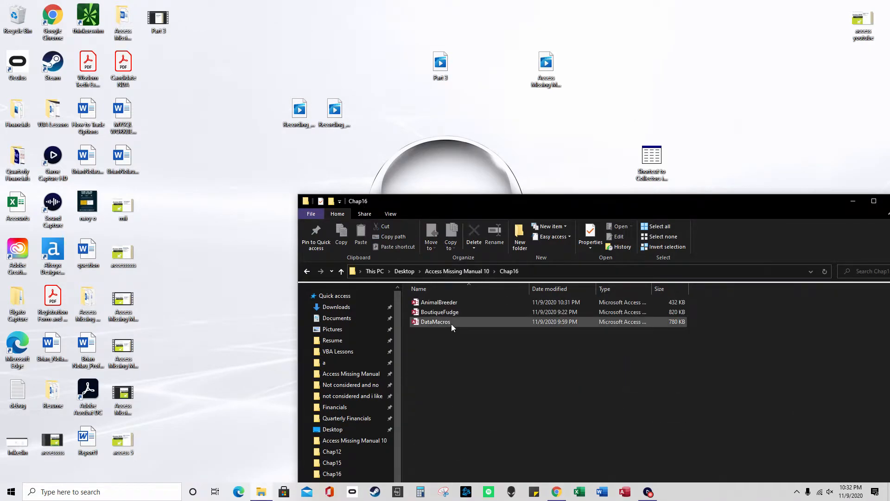
left_click(454, 315)
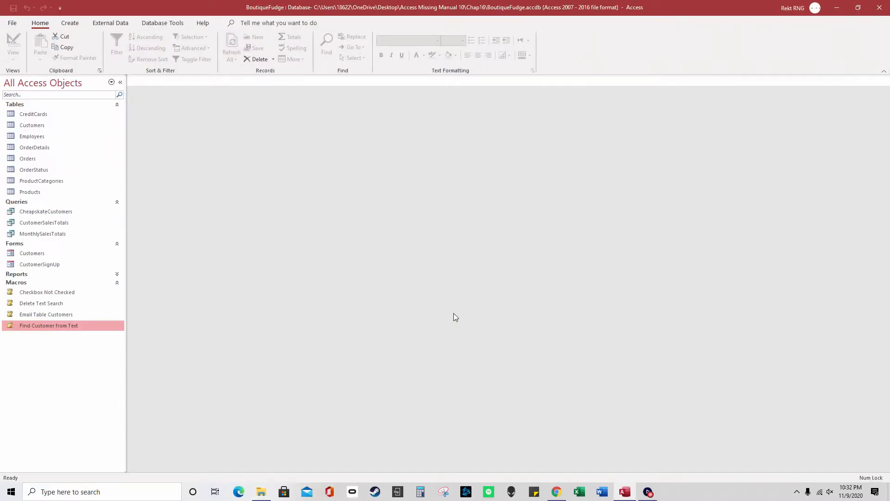
Open the Email Table Customers macro and confirm it sends the Customers table as PDF
right_click(69, 314)
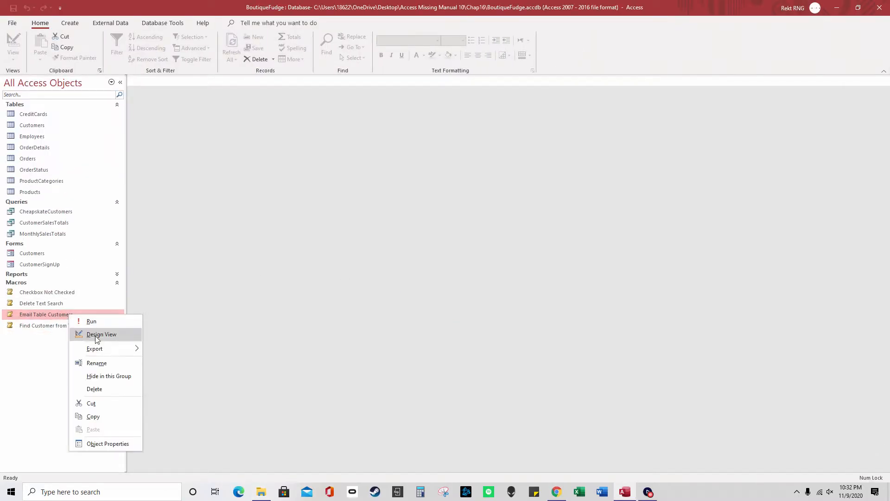
left_click(98, 339)
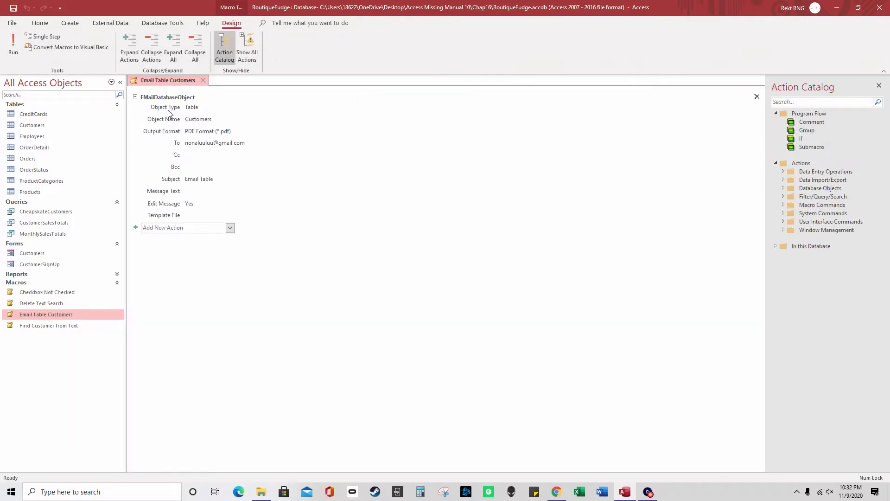
left_click(198, 108)
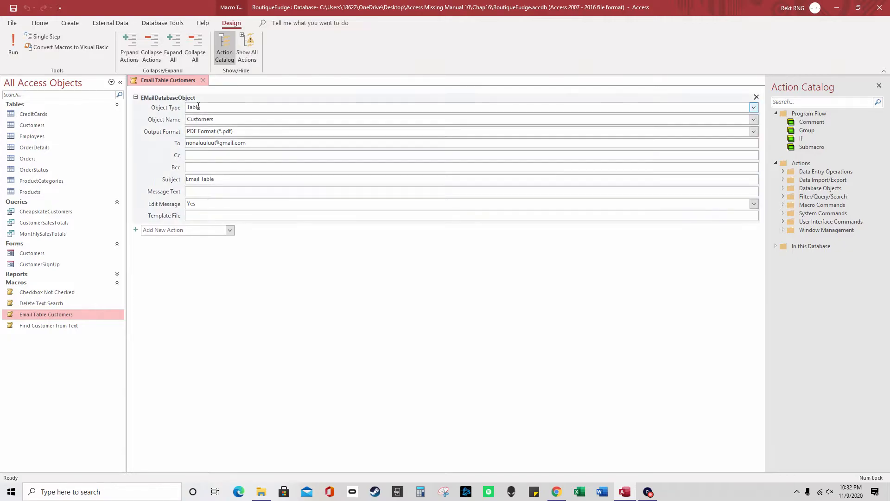
left_click(754, 107)
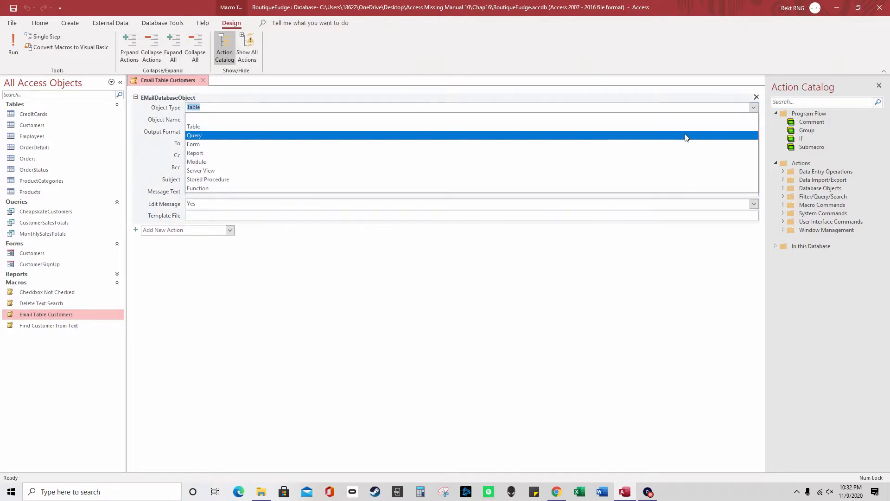
left_click(160, 135)
left_click(221, 118)
left_click(754, 119)
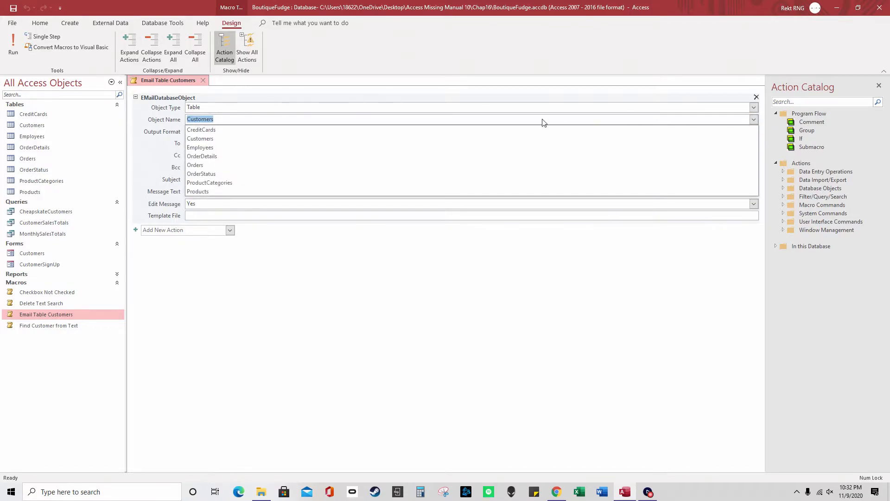
left_click(171, 138)
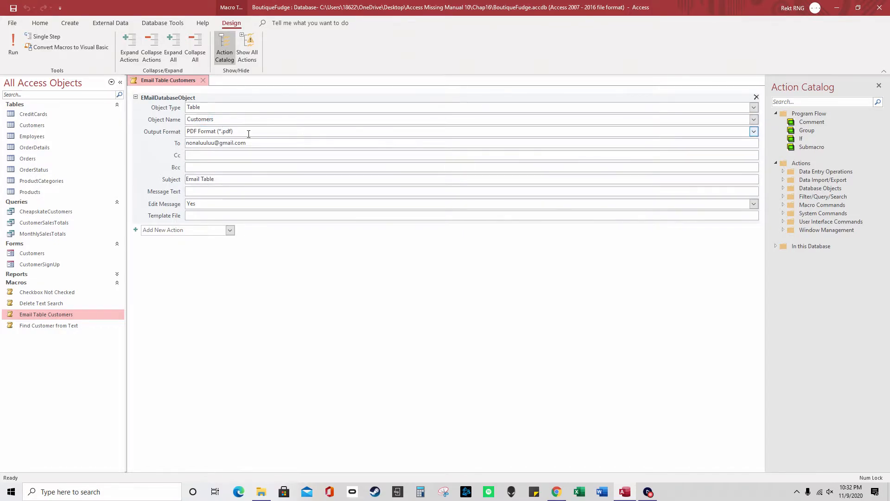
left_click(360, 133)
left_click(754, 132)
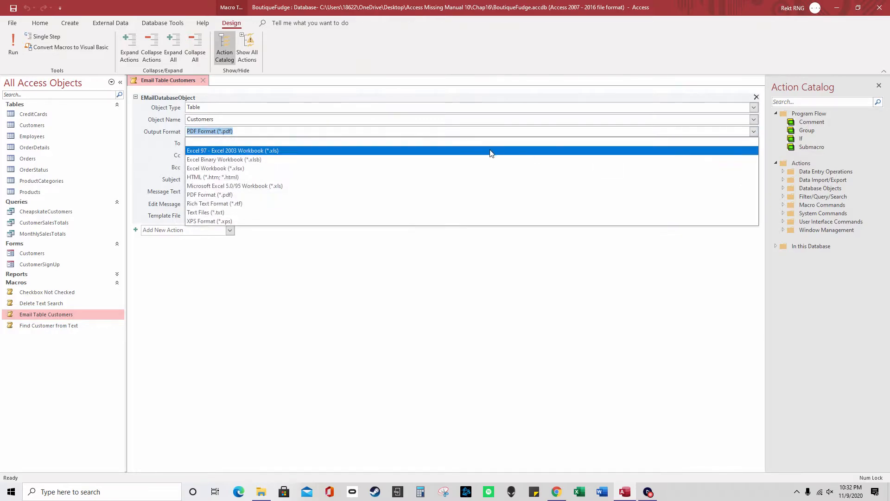
left_click(147, 132)
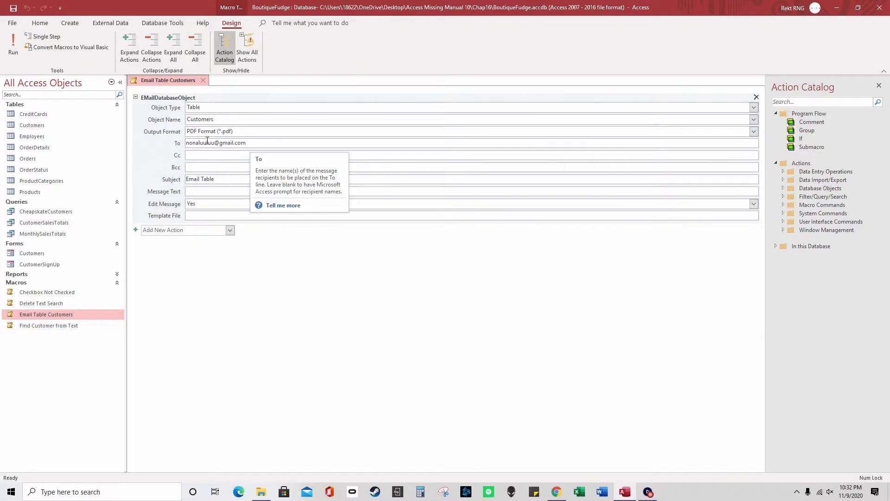
Remove the extra recipient address and message body text, keep Edit Message Yes, and close the macro
left_click(225, 141)
left_click(272, 143)
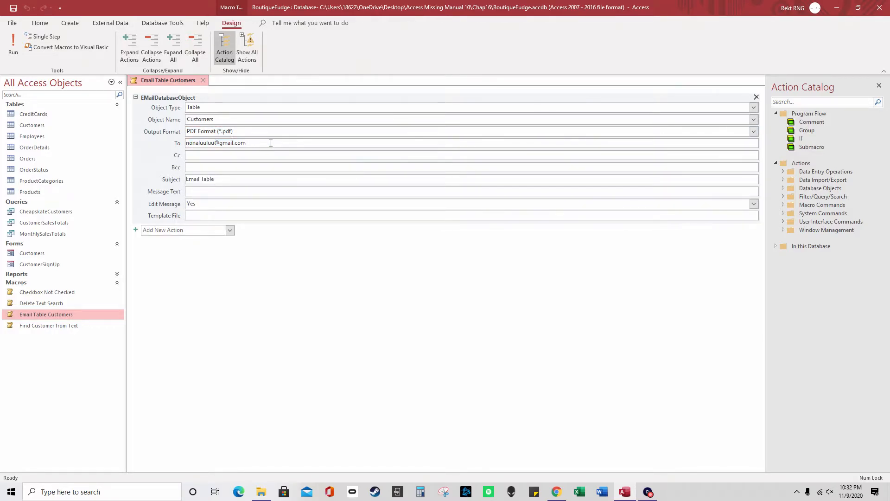
key("ctrl+shift+Left")
key("ctrl+shift+Left")
key("ctrl+shift+Left")
key("BackSpace")
type("body of the email")
key("ctrl+shift+Left")
key("ctrl+shift+Left")
key("ctrl+shift+Left")
key("ctrl+shift+Left")
key("BackSpace")
left_click(753, 204)
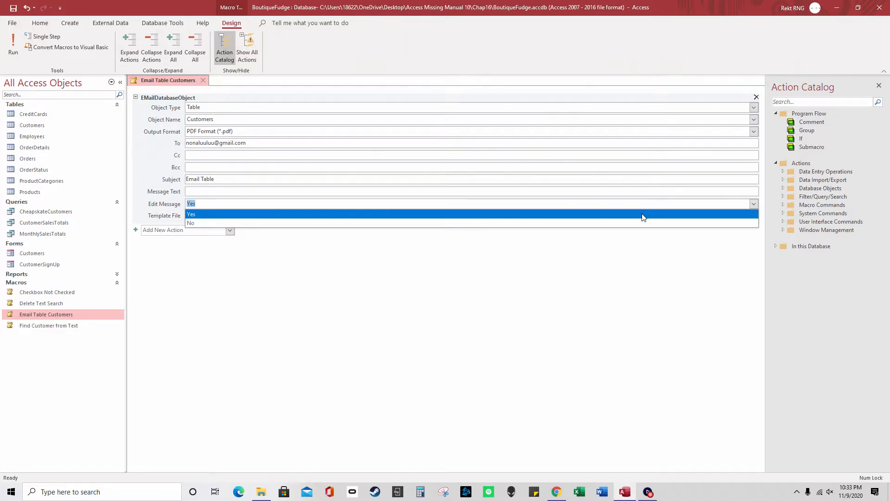
left_click(157, 195)
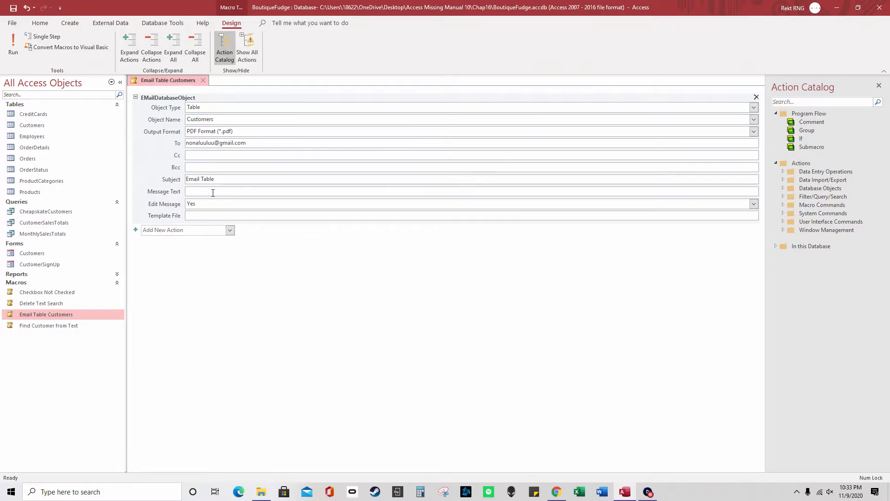
left_click(203, 81)
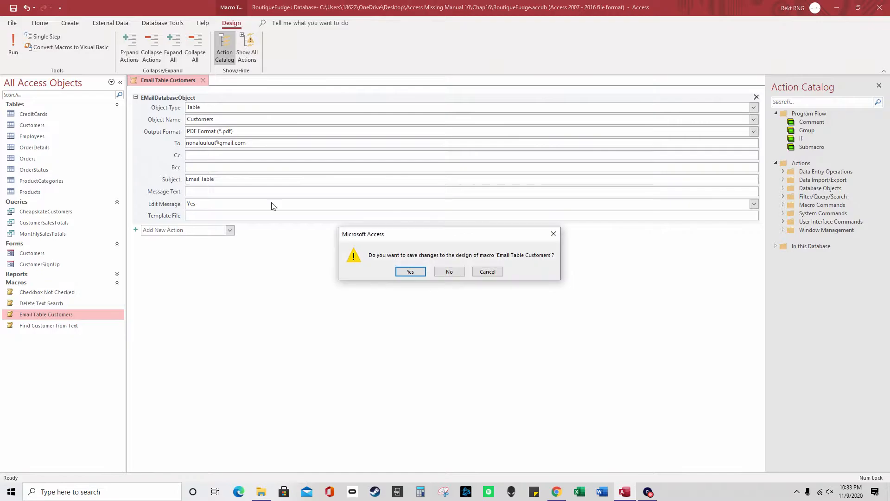
Save the macro, then check the Outlook draft's recipient and 'Email Table' subject
left_click(423, 273)
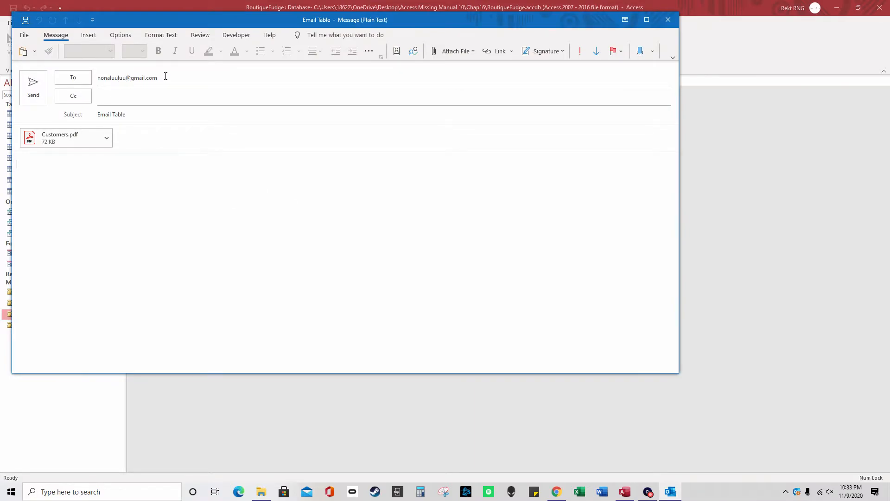
left_click_drag(165, 76, 98, 77)
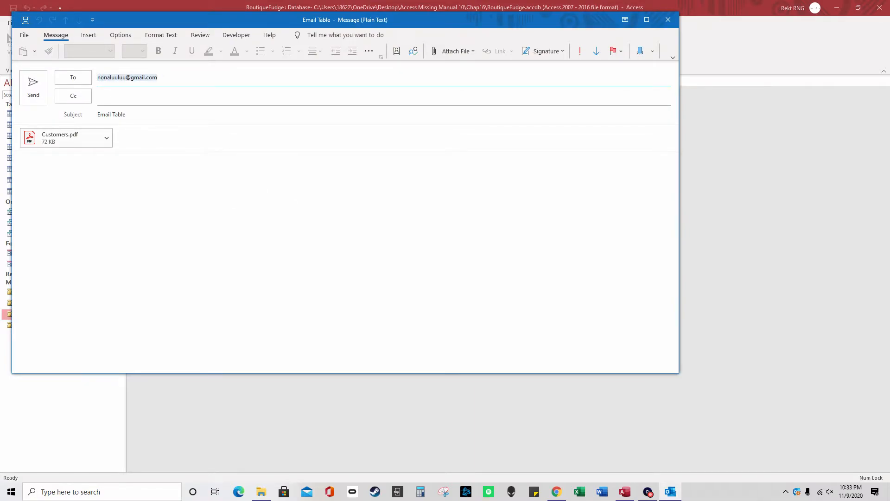
left_click_drag(134, 116, 92, 116)
Scroll through the attached Customers.pdf in Acrobat, then close it and the unsent draft
double_click(73, 141)
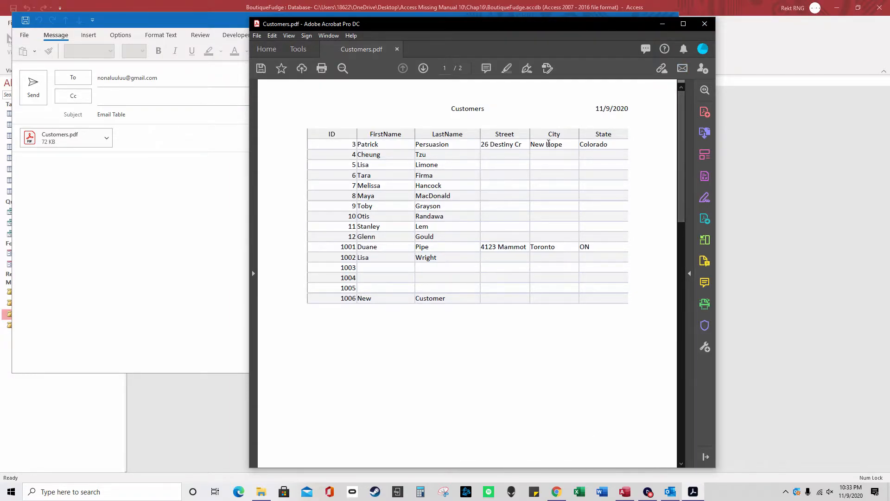
left_click_drag(681, 108, 693, 288)
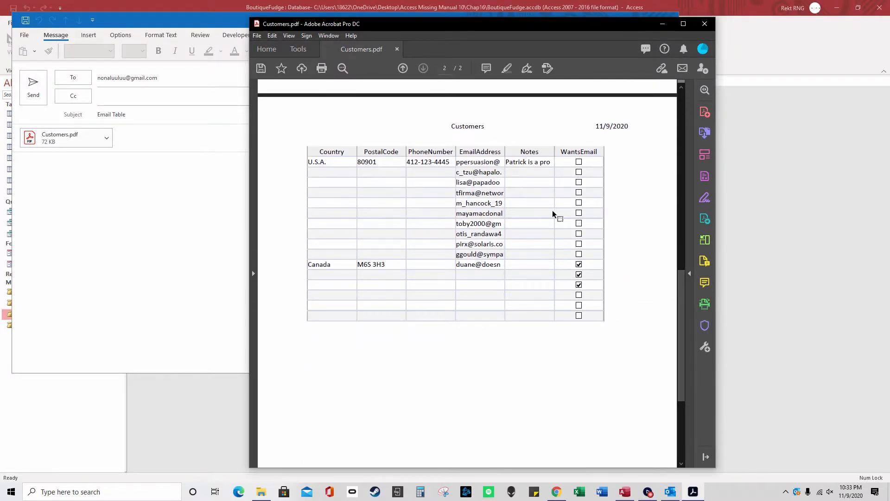
left_click_drag(686, 291, 687, 102)
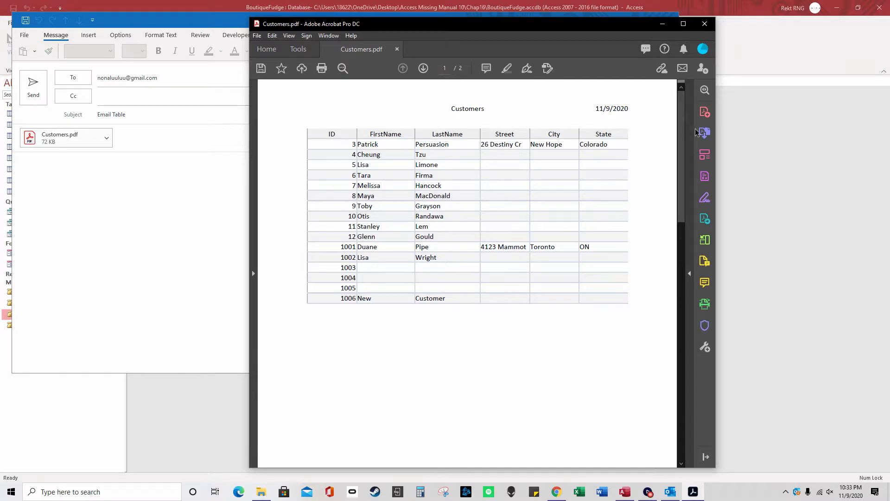
left_click(704, 24)
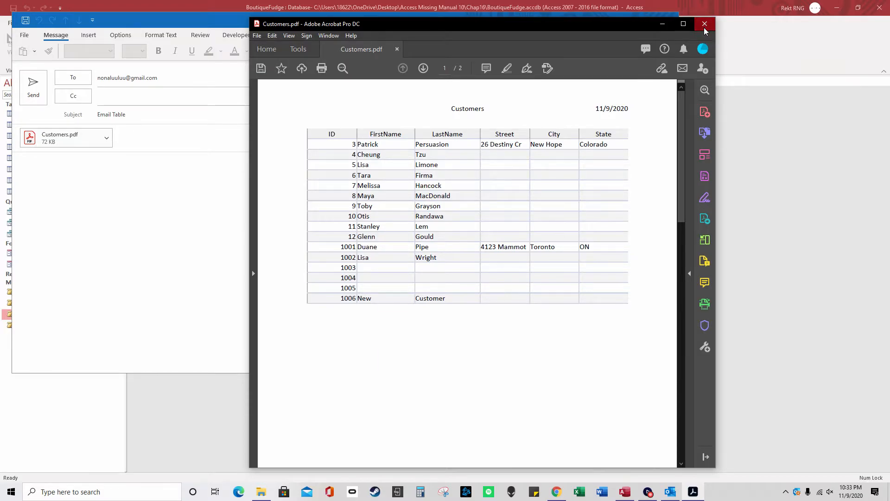
left_click(673, 21)
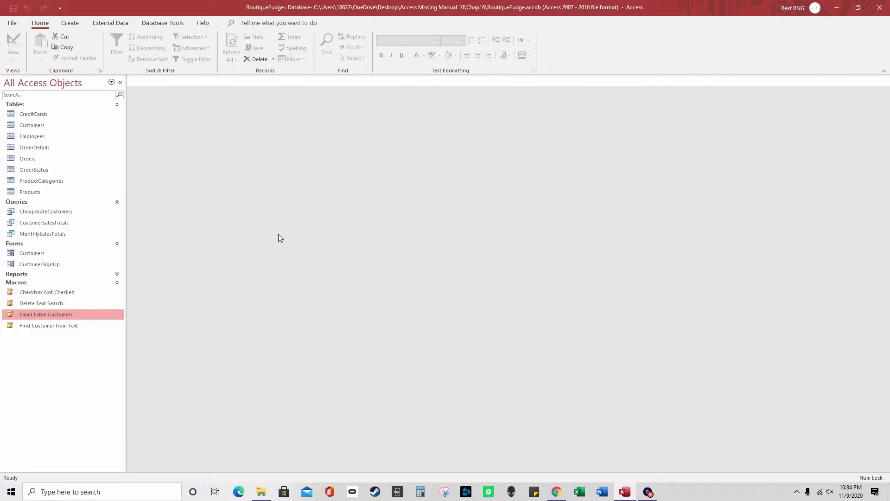
Restart Access with BoutiqueFudge, rerun Email Table Customers, discard its draft, and open CustomerSignUp
left_click(879, 7)
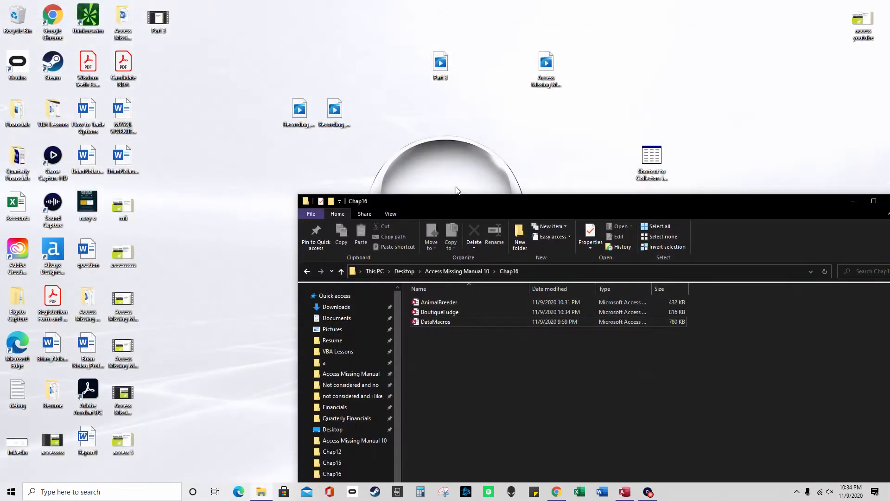
double_click(463, 311)
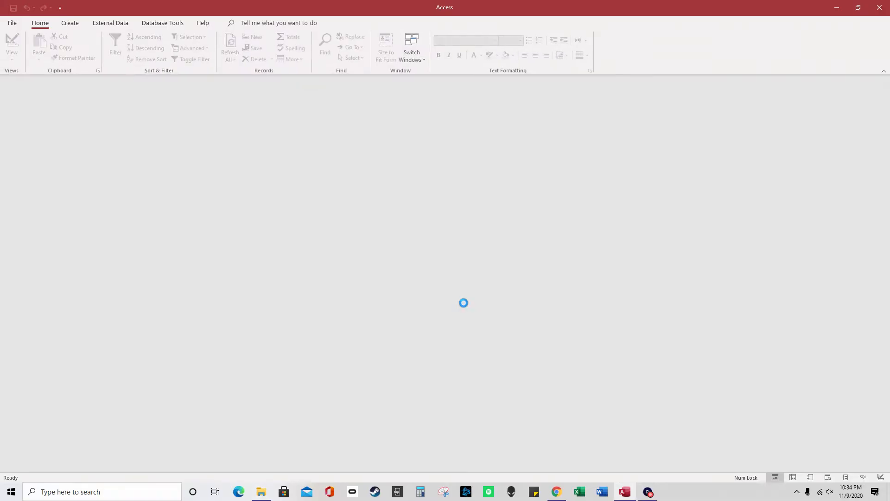
double_click(84, 314)
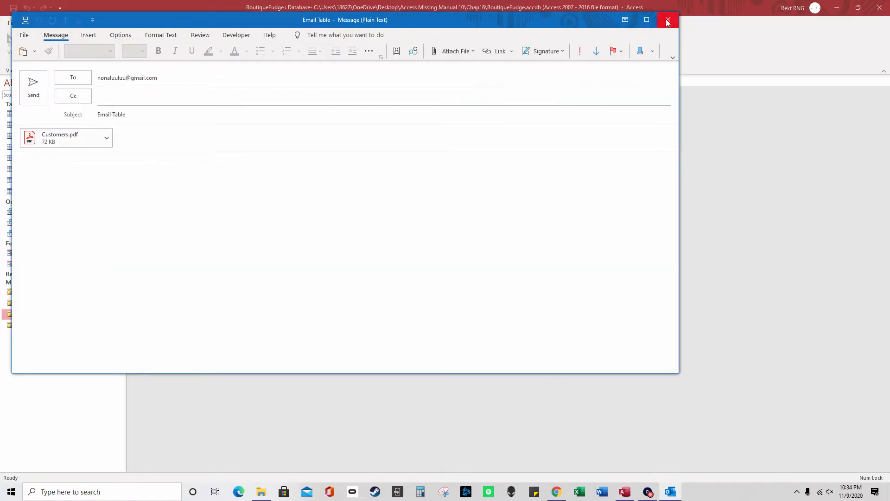
left_click(666, 19)
double_click(59, 264)
right_click(173, 80)
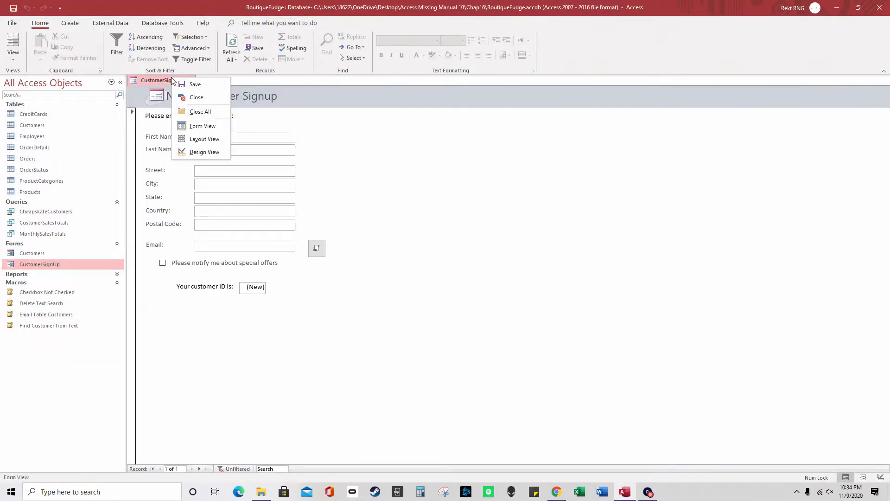
Switch CustomerSignUp to Design View and show the Property Sheet's event properties
left_click(197, 152)
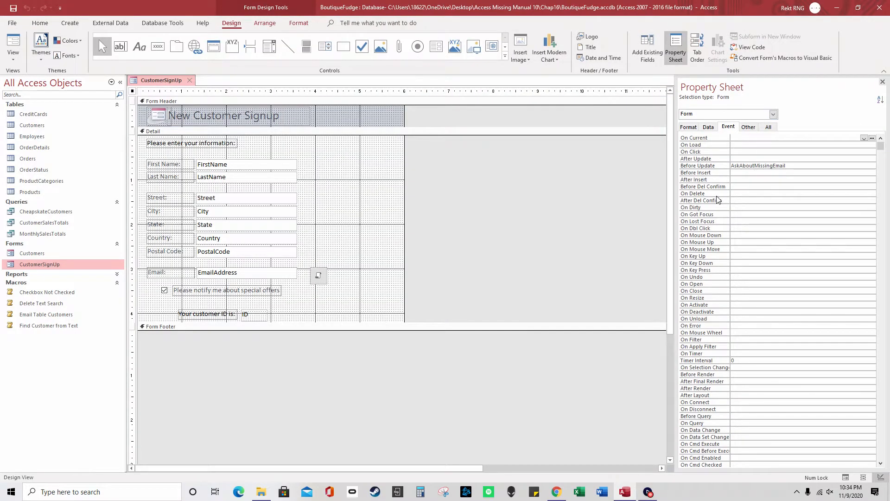
left_click(676, 50)
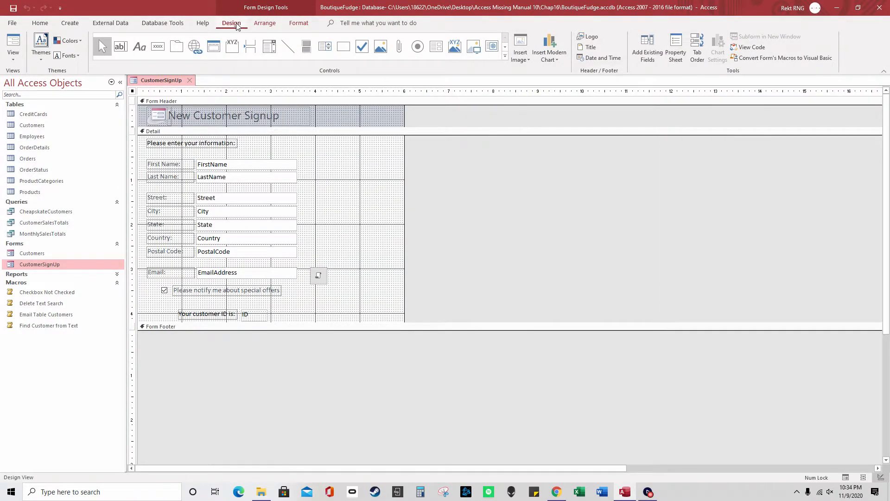
left_click(676, 50)
Inspect the On Current, On Load, On Click, After Update, After Insert, On Dirty and On Dbl Click events
left_click(859, 138)
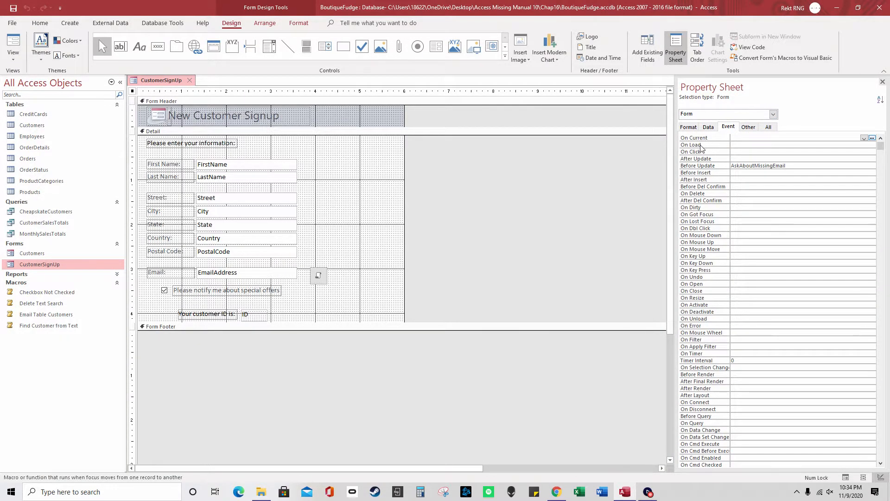
left_click(698, 147)
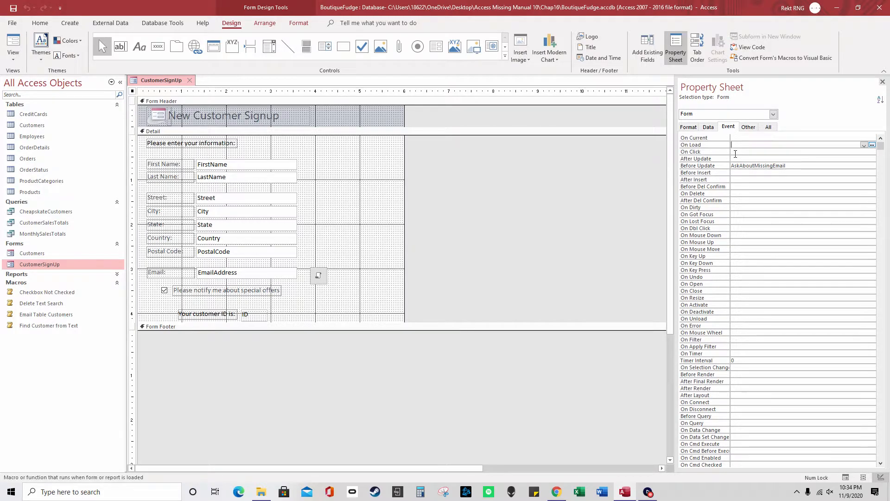
left_click(735, 154)
left_click(747, 159)
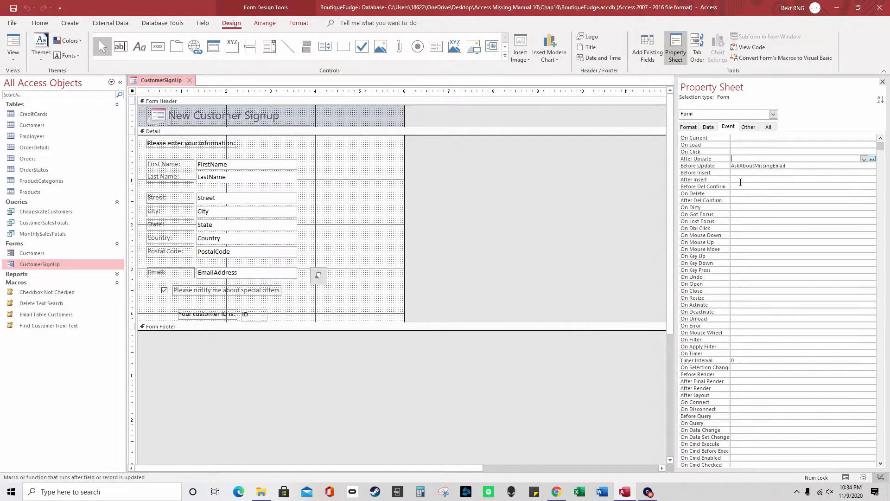
left_click(741, 181)
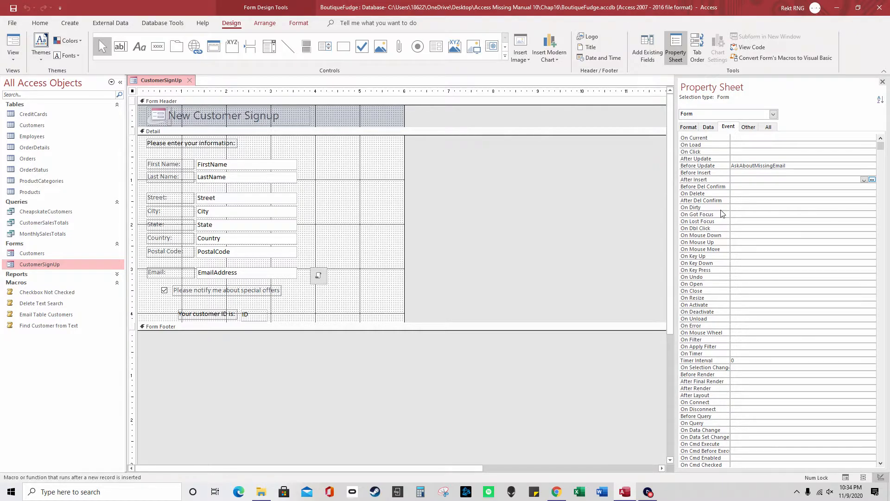
left_click(737, 205)
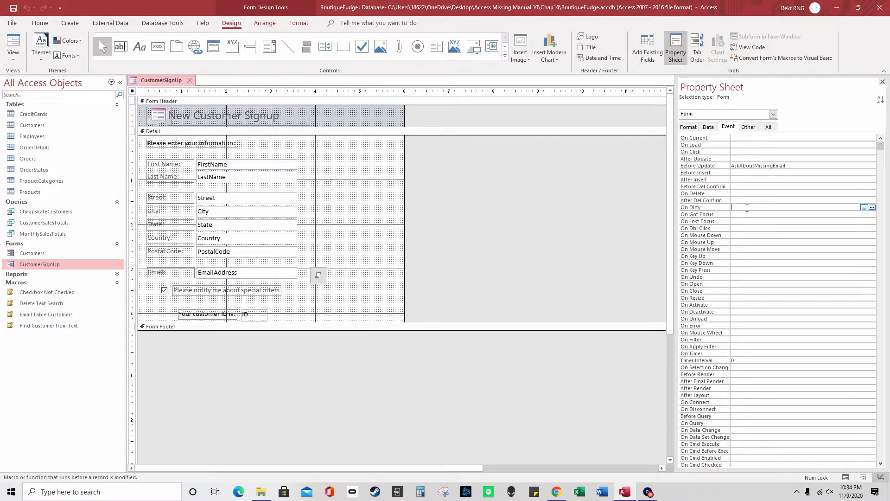
left_click(735, 228)
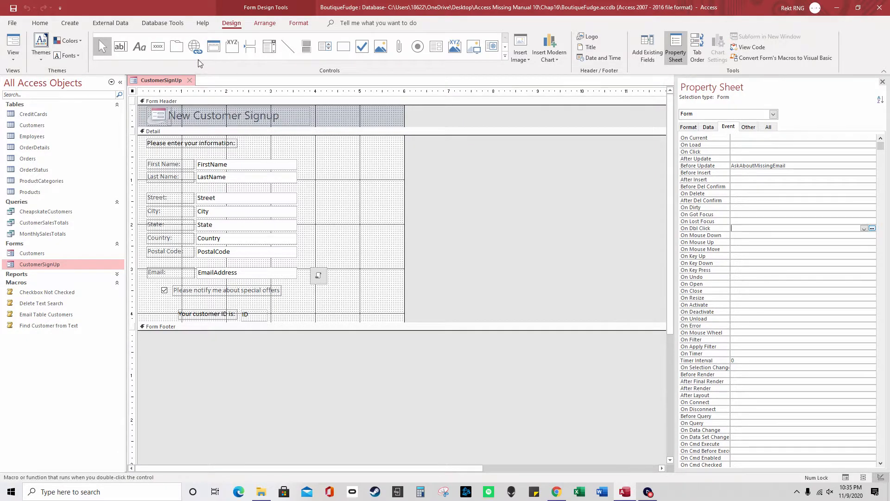
Draw a new command button on CustomerSignUp and set its action to Miscellaneous > Run Macro
left_click(157, 47)
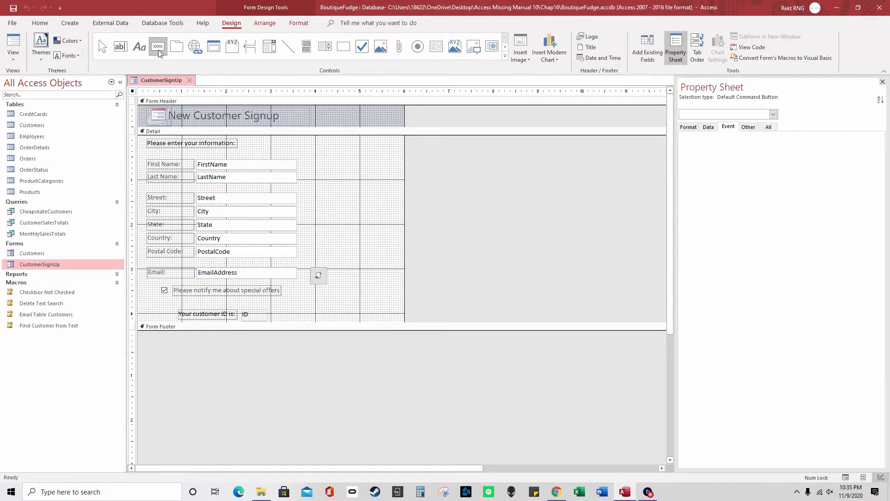
left_click_drag(347, 154, 391, 174)
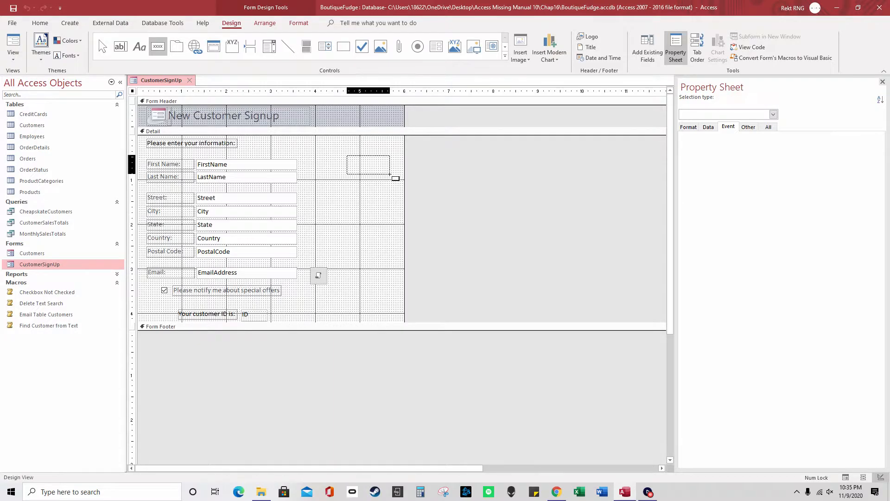
left_click(437, 209)
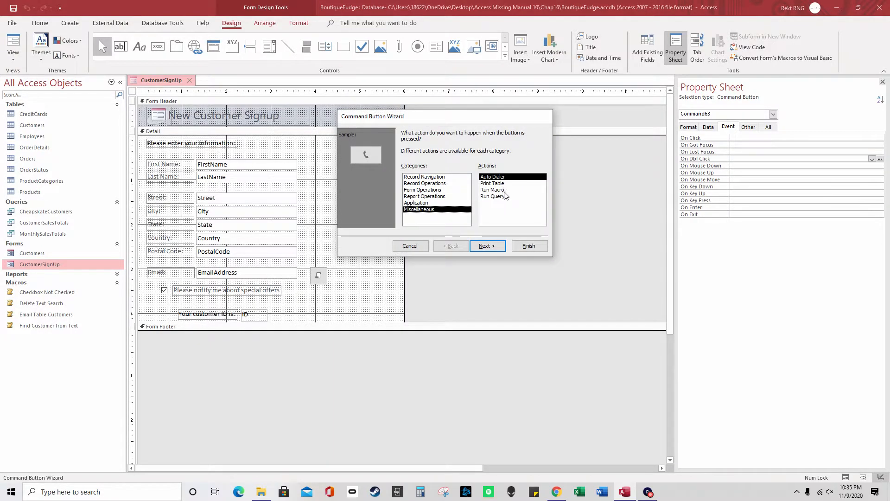
left_click(492, 190)
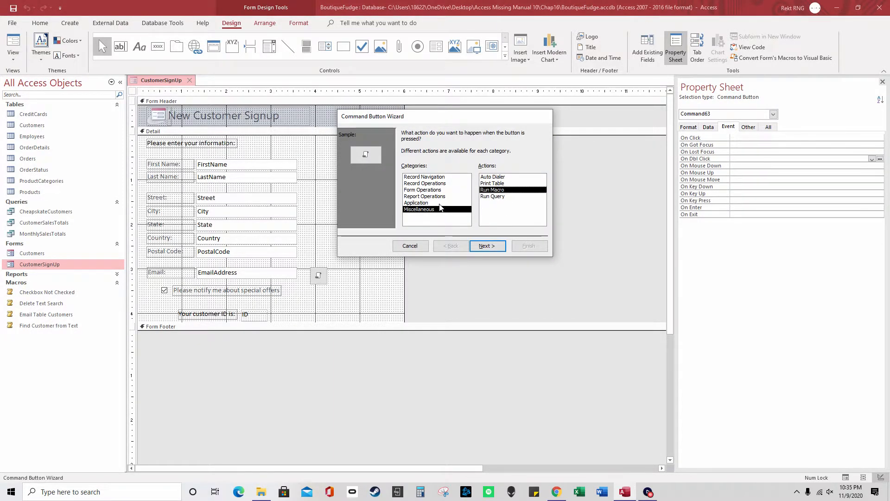
left_click(438, 204)
left_click(435, 190)
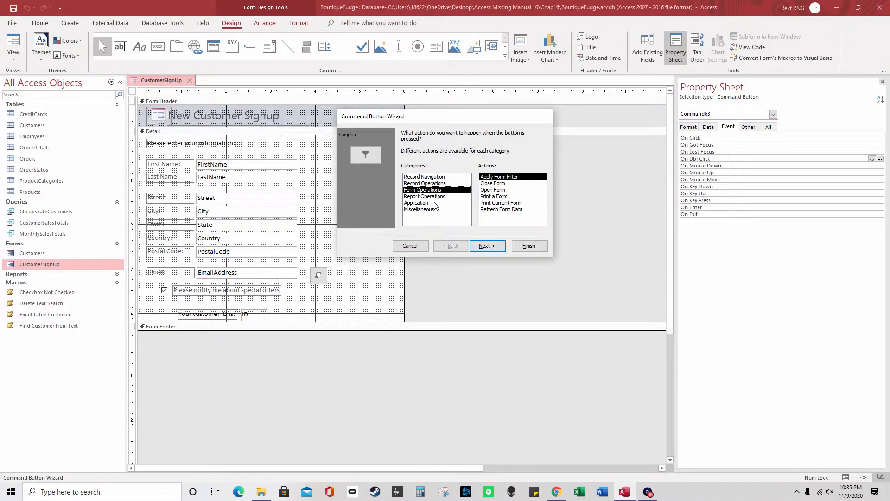
left_click(436, 209)
left_click(500, 190)
Choose the Checkbox Not Checked macro for the button and finish the wizard
left_click(494, 250)
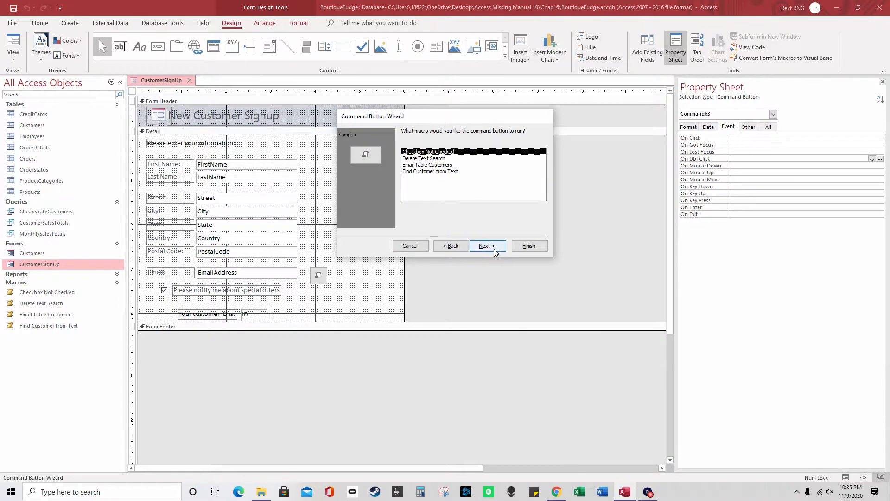
left_click(449, 246)
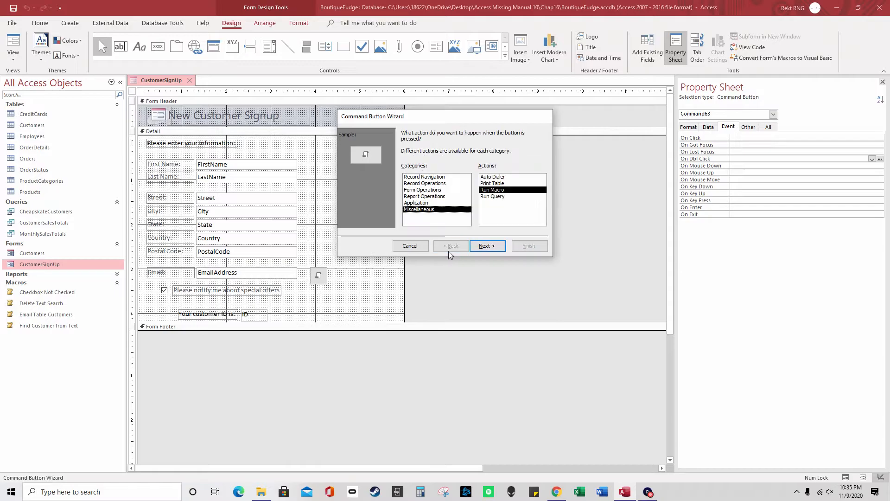
left_click(484, 246)
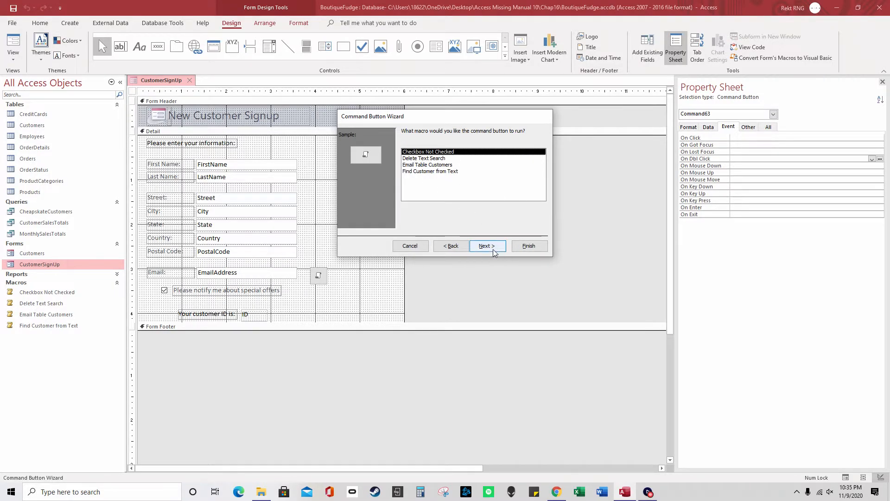
left_click(462, 248)
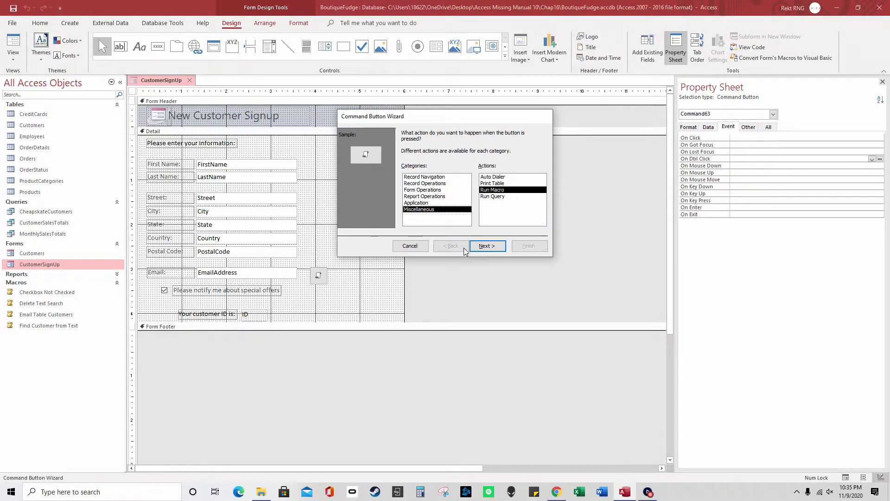
left_click(486, 246)
left_click(527, 246)
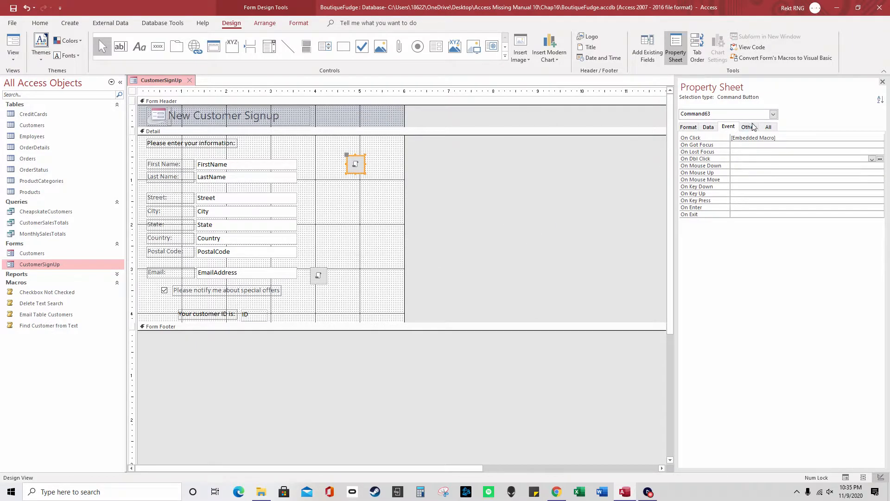
Open the button's embedded On Click macro, inspect its RunMacro action, and close it
left_click(804, 137)
left_click(872, 138)
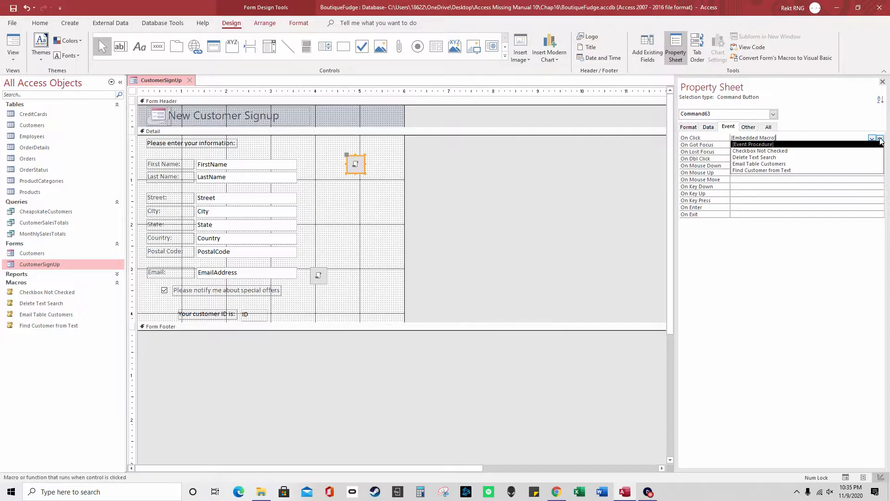
left_click(880, 139)
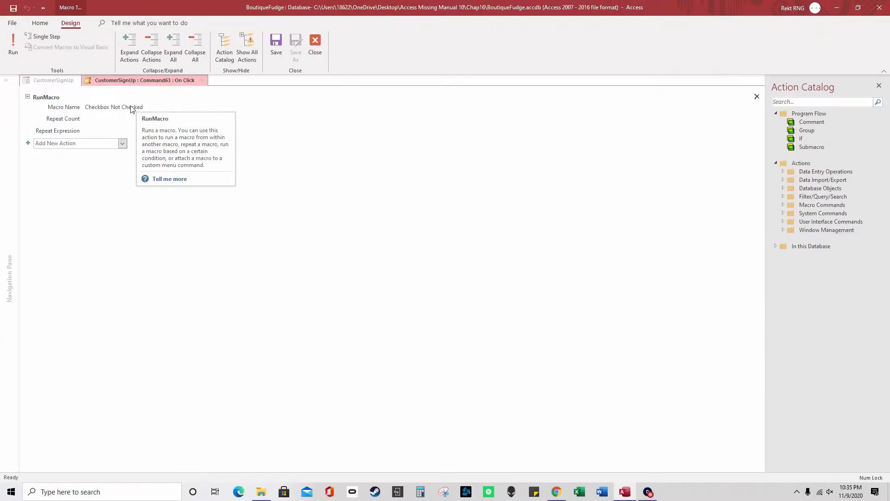
left_click(115, 113)
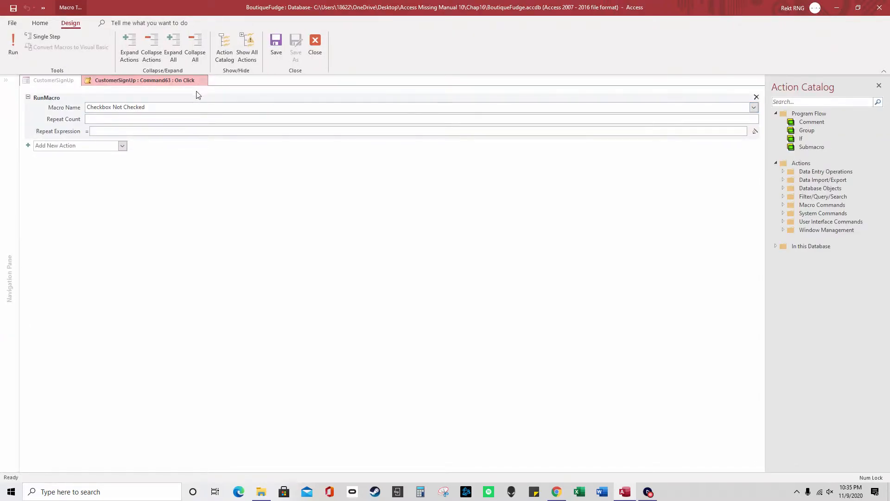
left_click(315, 44)
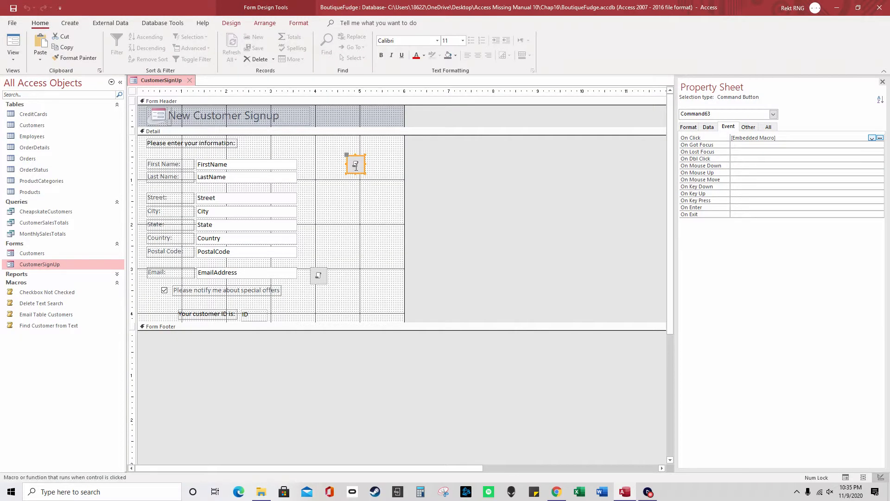
Delete the new button from the CustomerSignUp form
left_click(361, 165)
left_click(359, 155)
key("Delete")
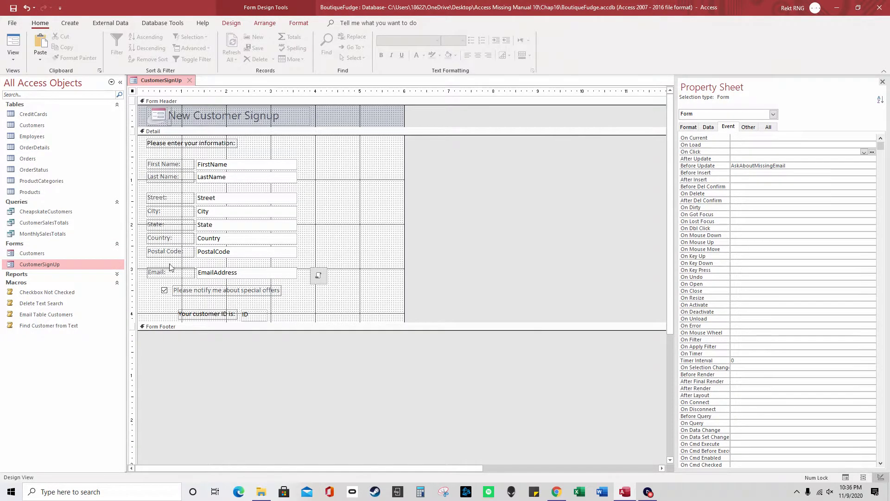
Open the Customers form, try its search box, then switch it to Design view
double_click(74, 254)
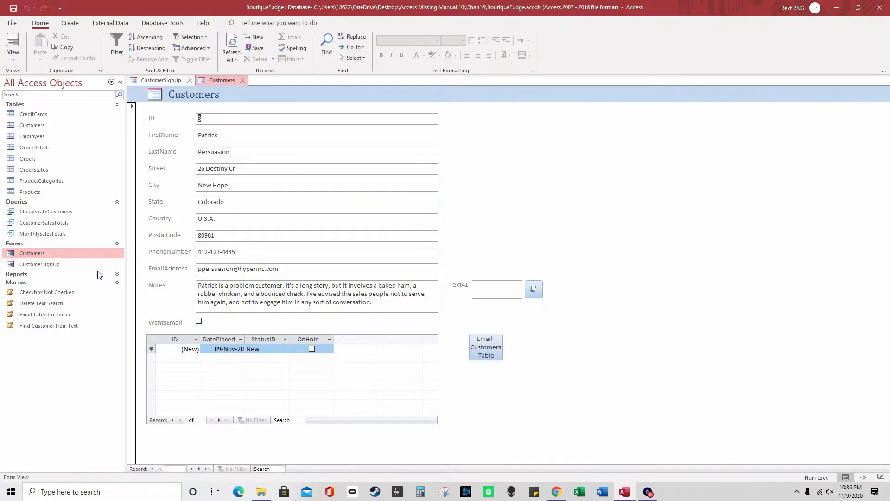
left_click(492, 290)
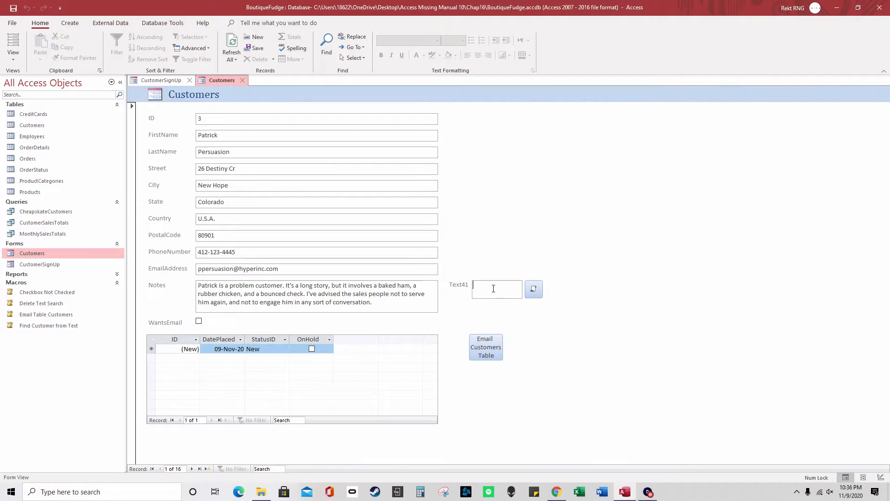
right_click(213, 79)
left_click(260, 156)
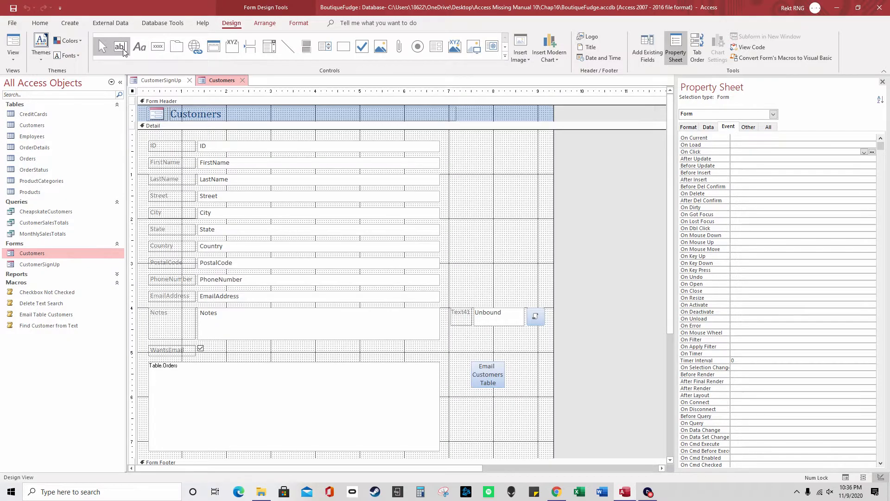
left_click(123, 52)
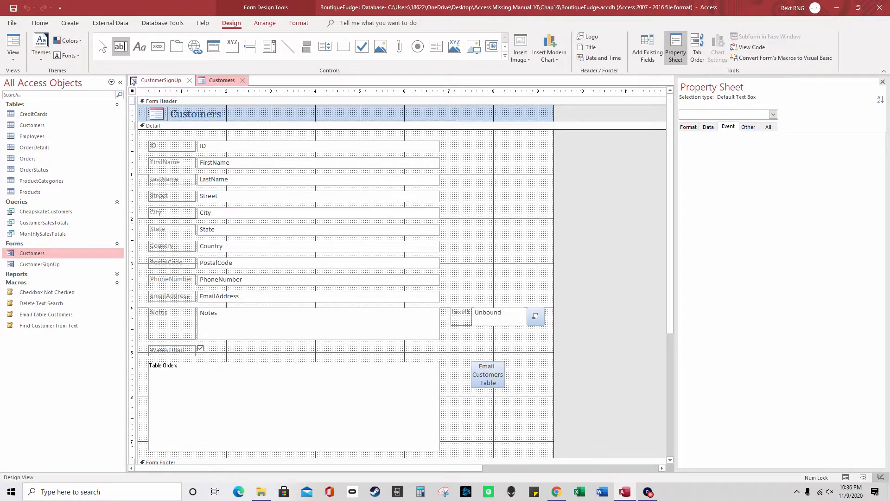
left_click(110, 54)
left_click(516, 319)
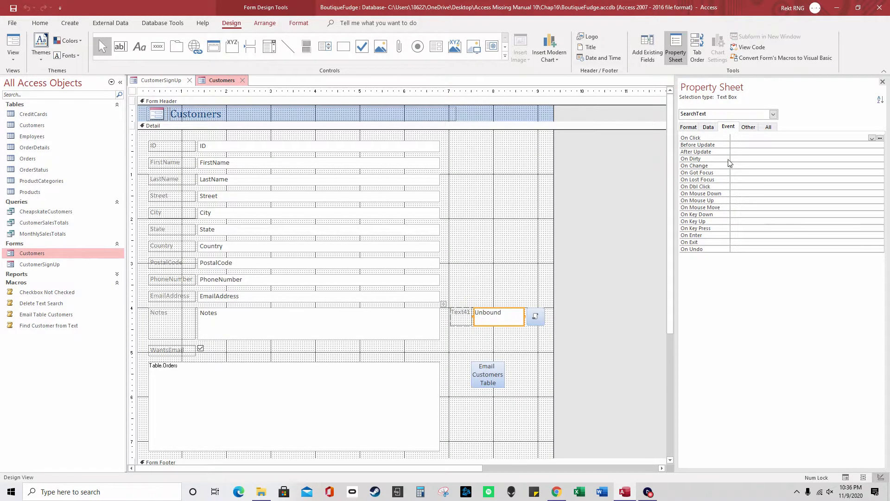
left_click(748, 127)
double_click(755, 138)
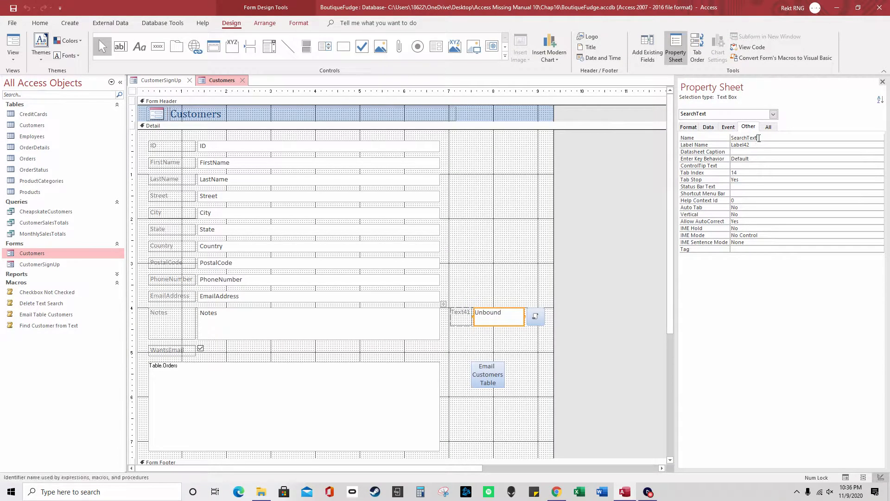
left_click(776, 139)
double_click(749, 139)
left_click(540, 316)
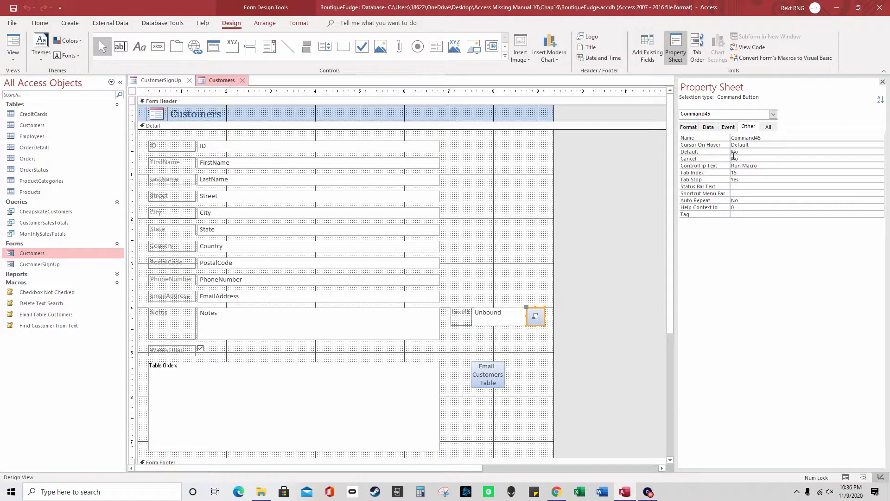
left_click(729, 127)
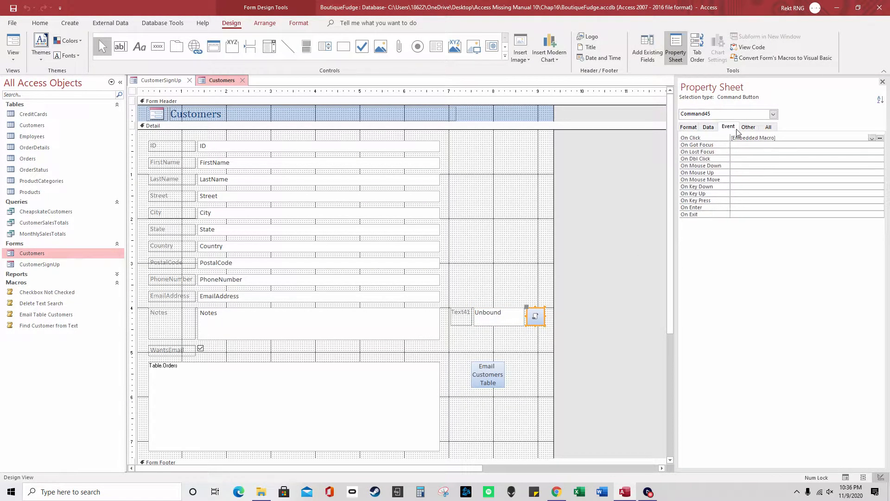
left_click(872, 138)
left_click(880, 138)
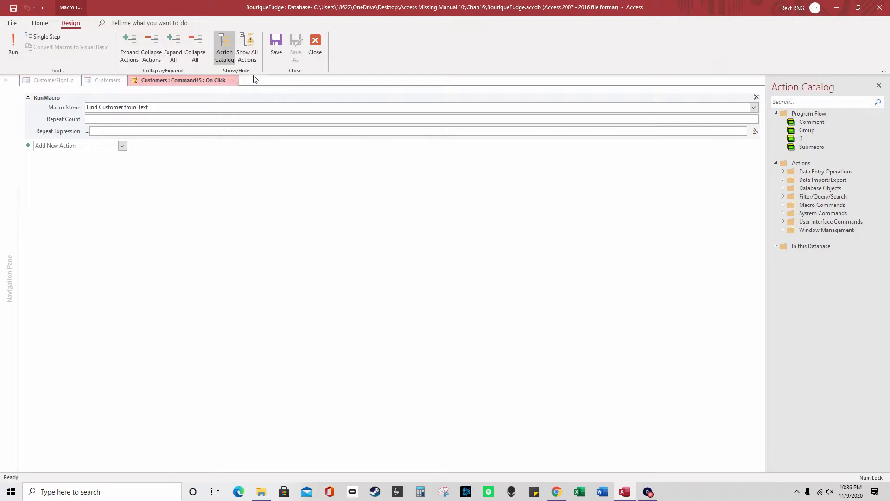
left_click(315, 45)
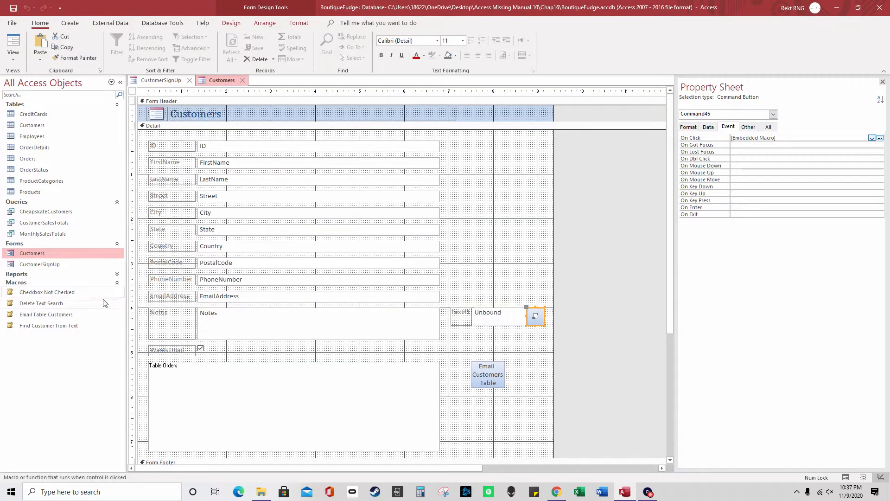
left_click(80, 327)
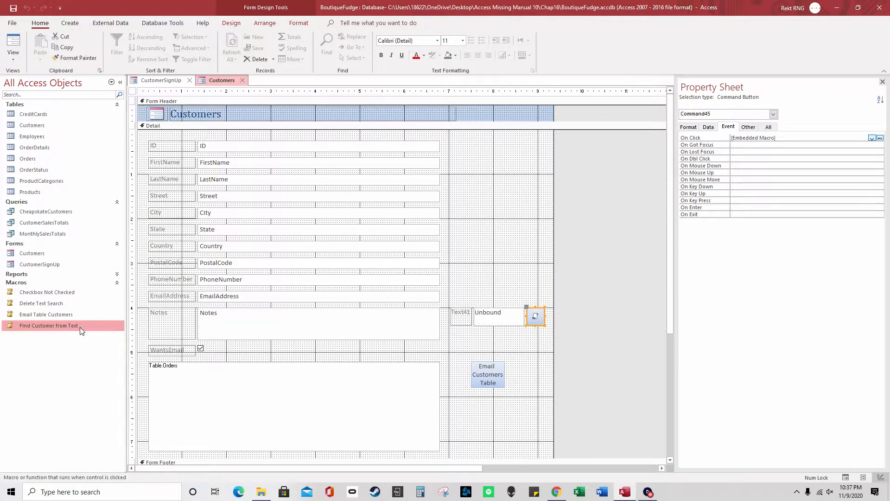
Run Find Customer from Text, dismiss its error, and open the macro for editing
double_click(81, 328)
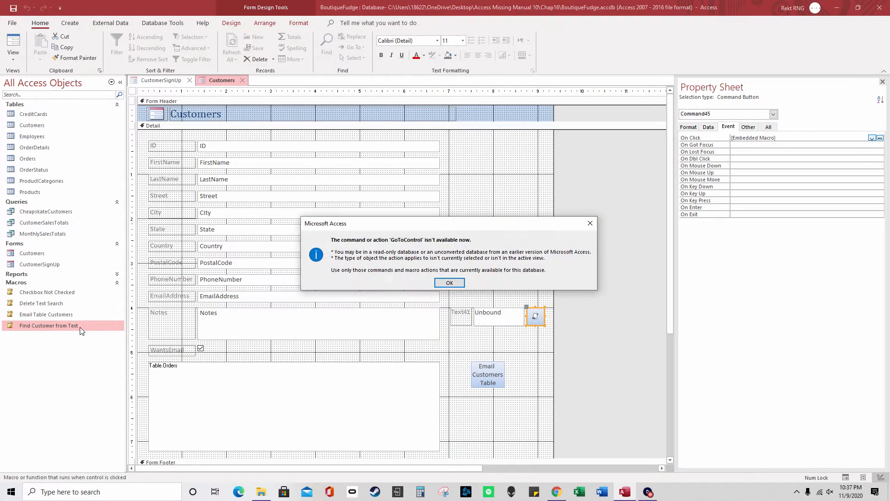
left_click(456, 285)
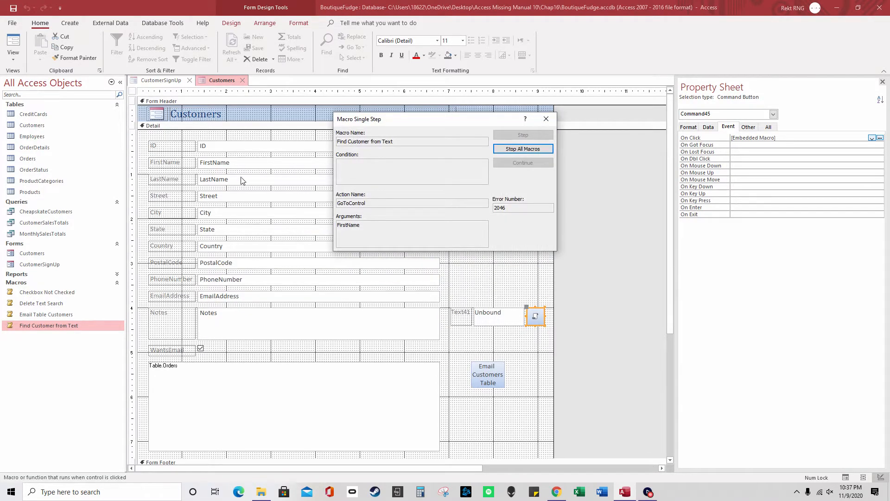
left_click(528, 149)
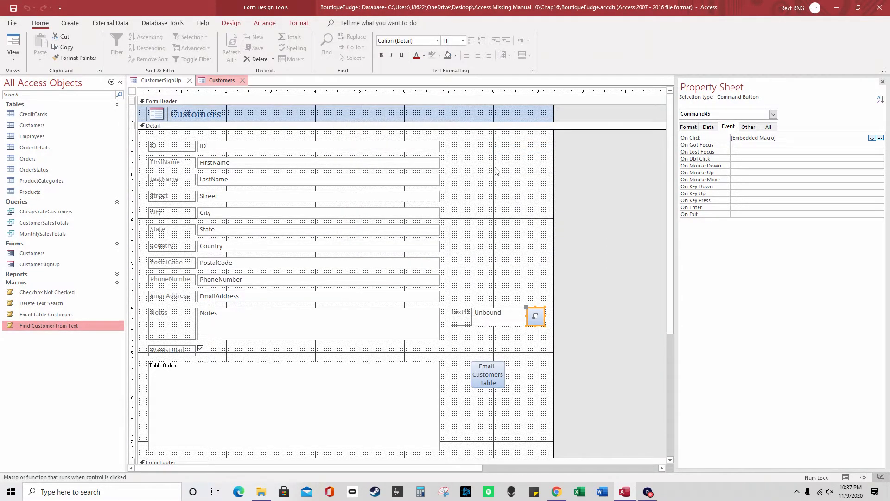
right_click(84, 325)
left_click(111, 346)
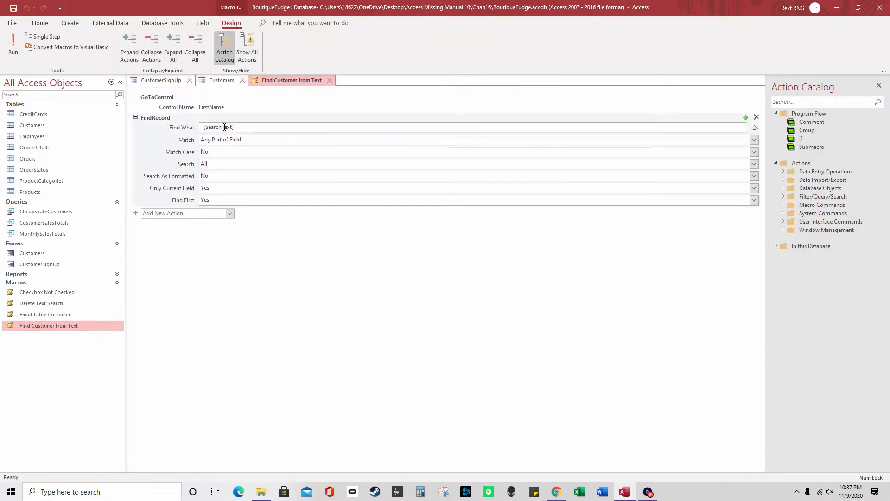
Compare the FindRecord Find What value =[SearchText] with the SearchText box on the Customers form
left_click(225, 81)
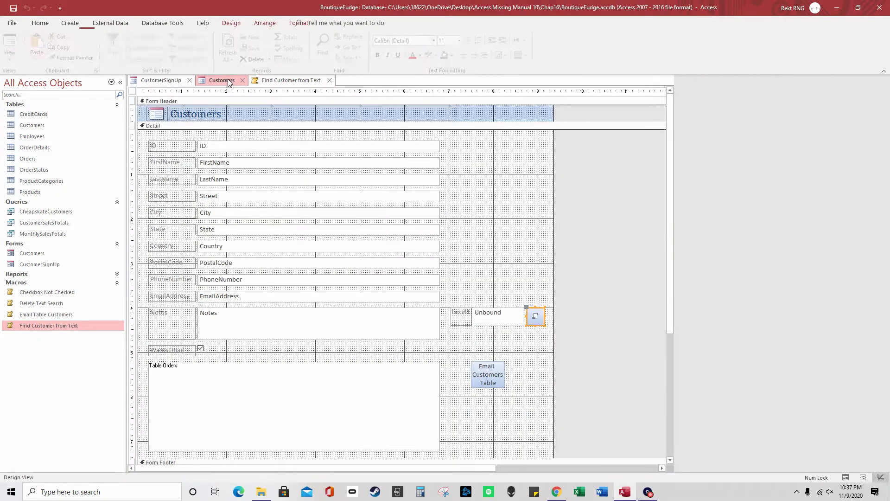
left_click(284, 82)
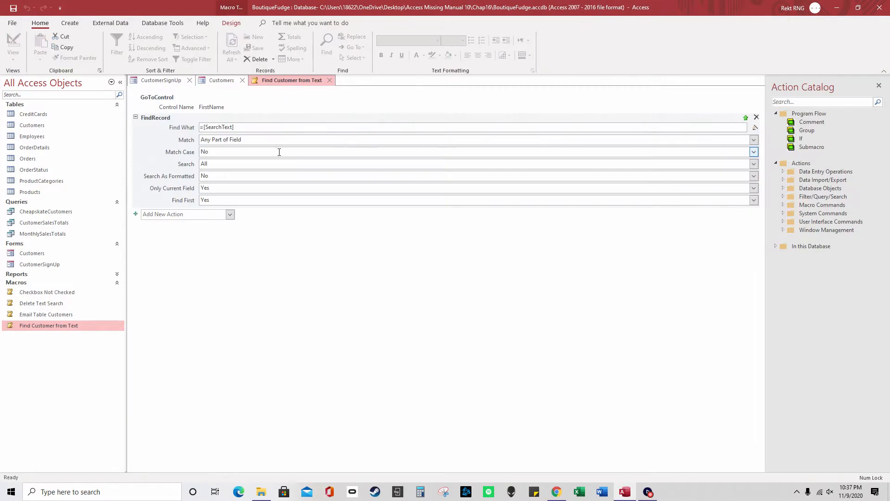
left_click_drag(200, 127, 242, 127)
left_click(218, 82)
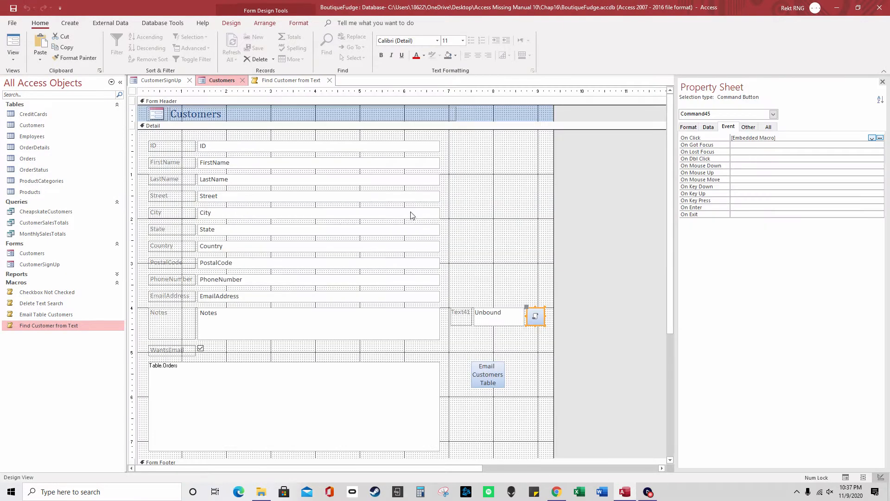
left_click(504, 317)
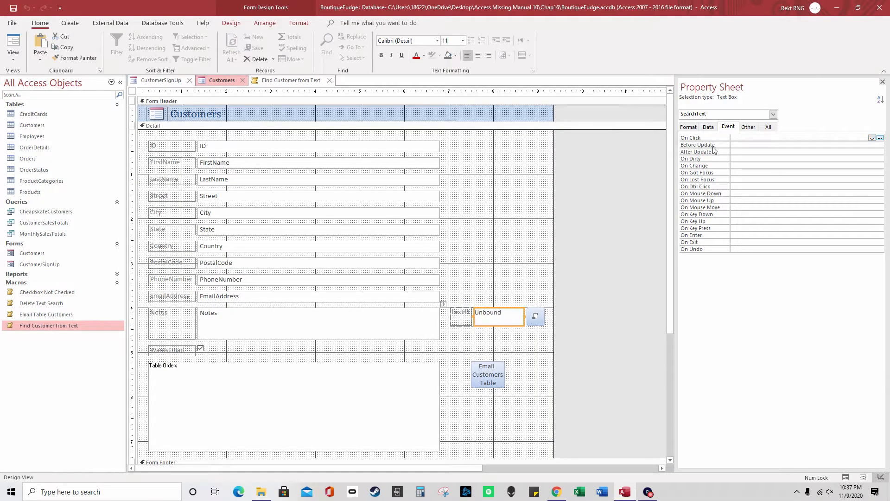
left_click(291, 81)
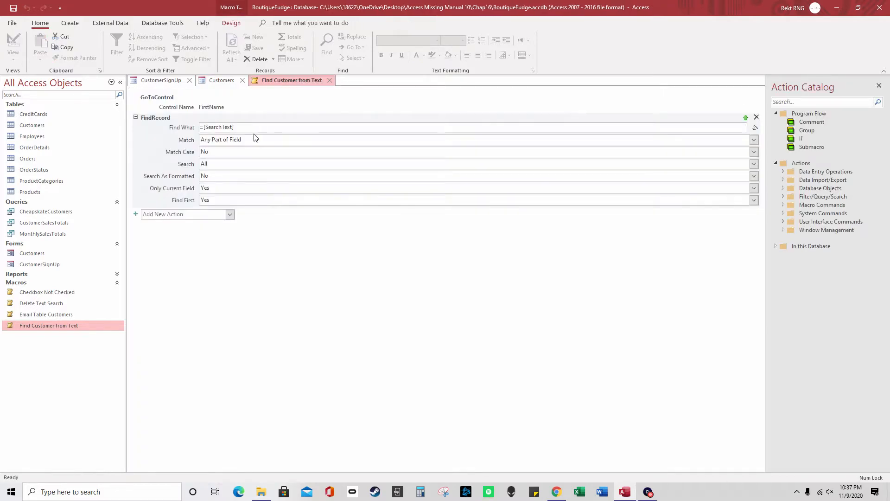
Review the Match, Match Case and Find First options without changing them, then close the macro
left_click_drag(234, 140, 257, 139)
left_click(225, 152)
double_click(209, 152)
left_click(222, 139)
left_click(753, 139)
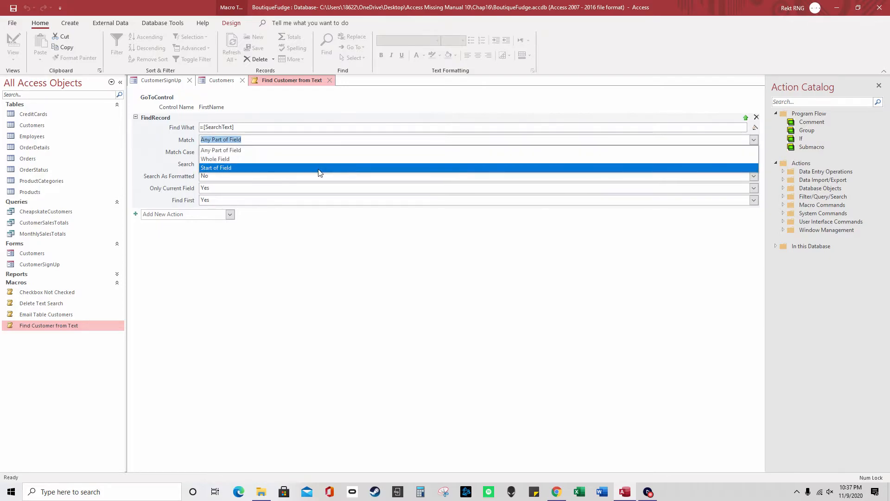
left_click(195, 163)
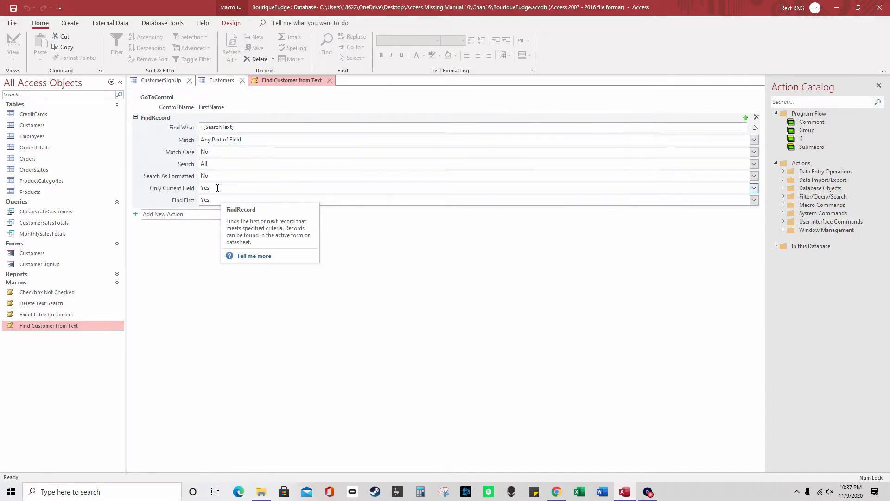
left_click(754, 200)
left_click(716, 208)
left_click(363, 97)
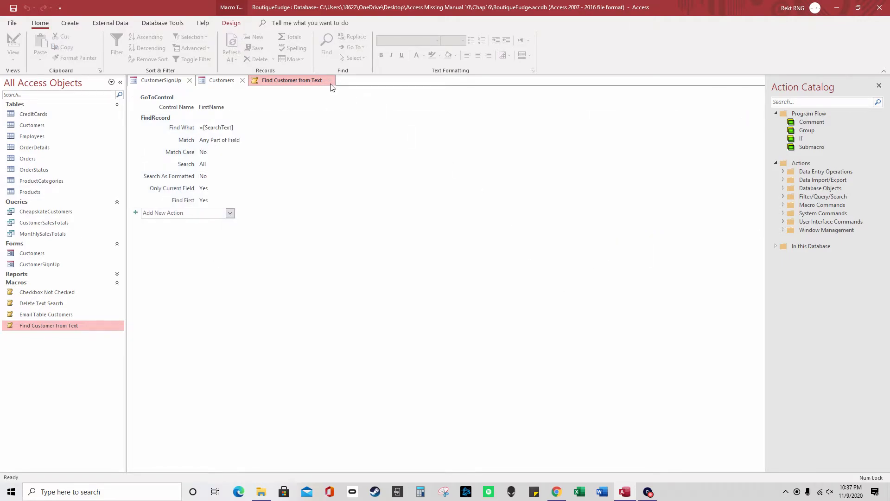
left_click(330, 80)
right_click(222, 86)
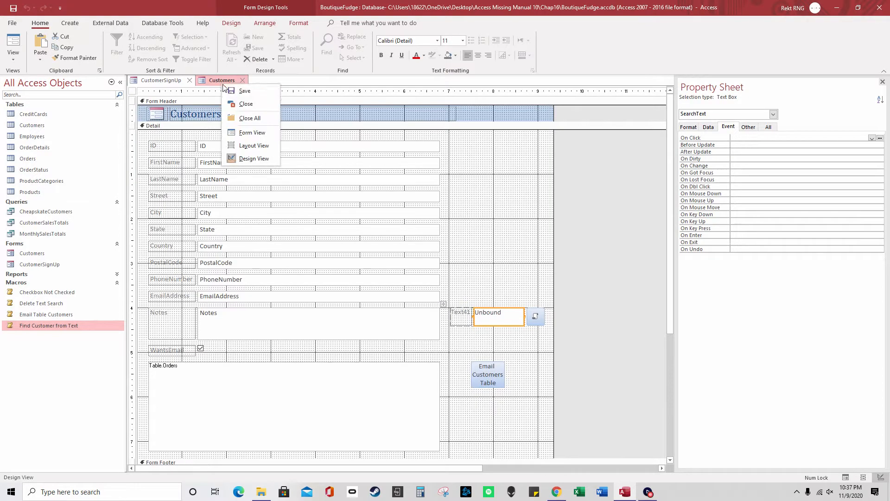
Show the Customers form in Form View and open the Customers table at customer ID 5
left_click(252, 132)
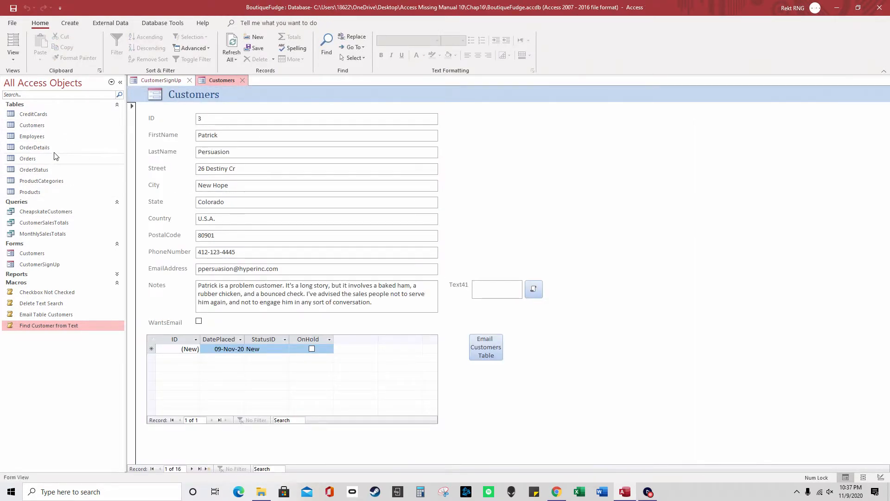
double_click(49, 127)
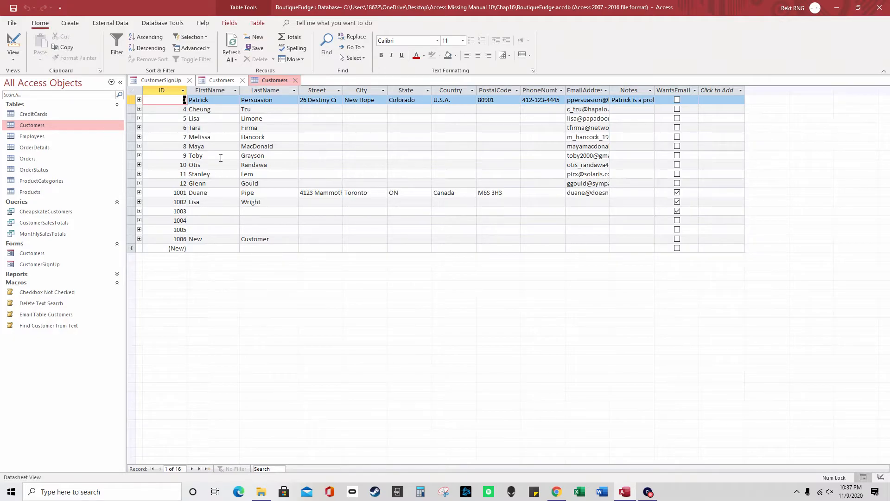
left_click(190, 118)
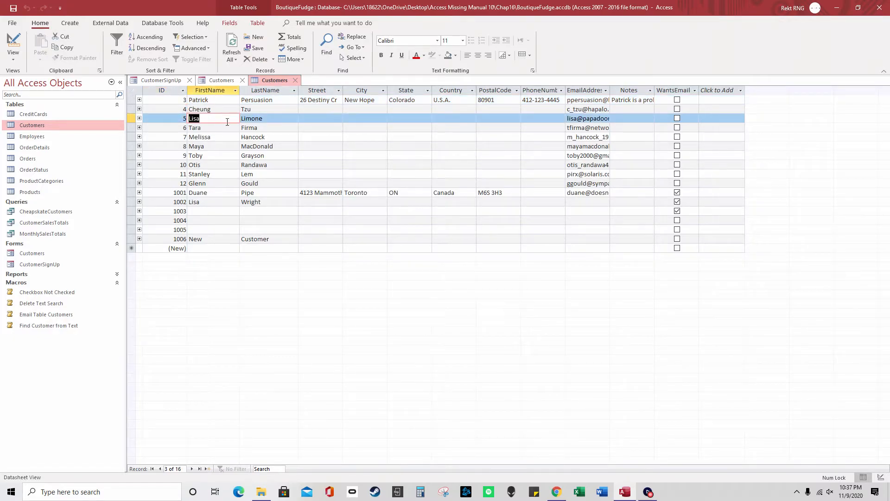
Close the Customers table and search the form by first name to reach customer ID 5
left_click(296, 80)
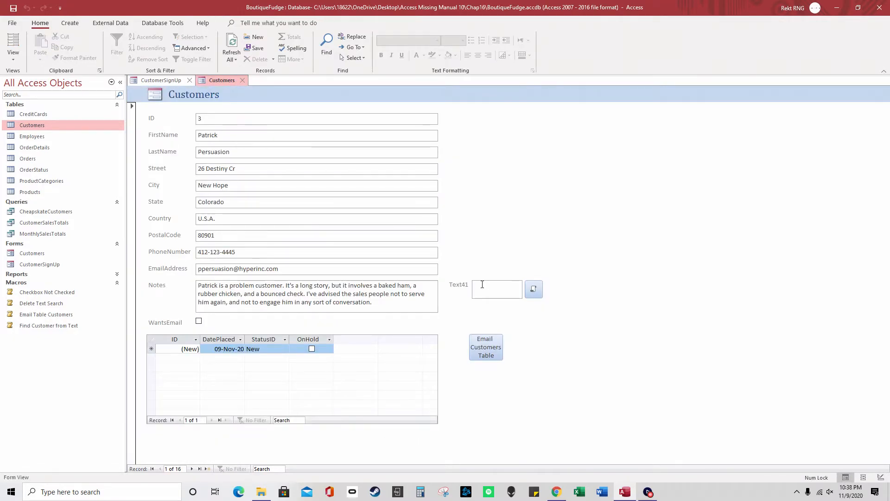
left_click(533, 289)
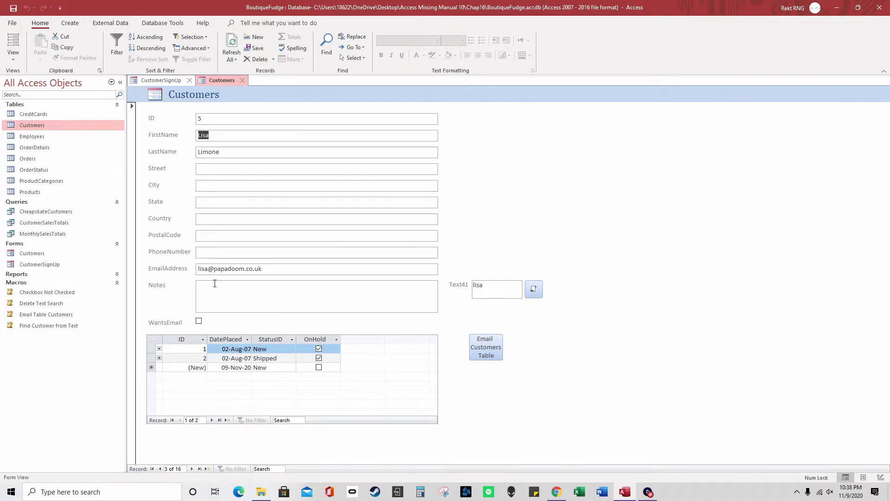
left_click(70, 23)
left_click(116, 23)
left_click(152, 24)
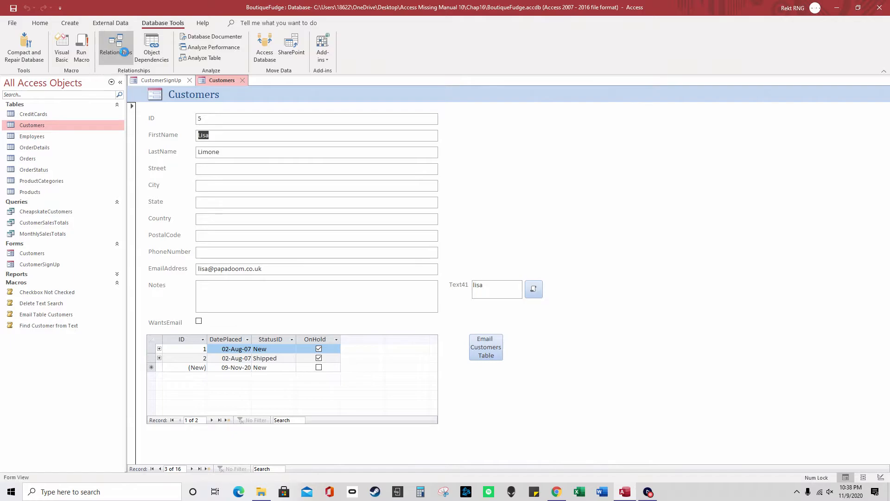
left_click(124, 52)
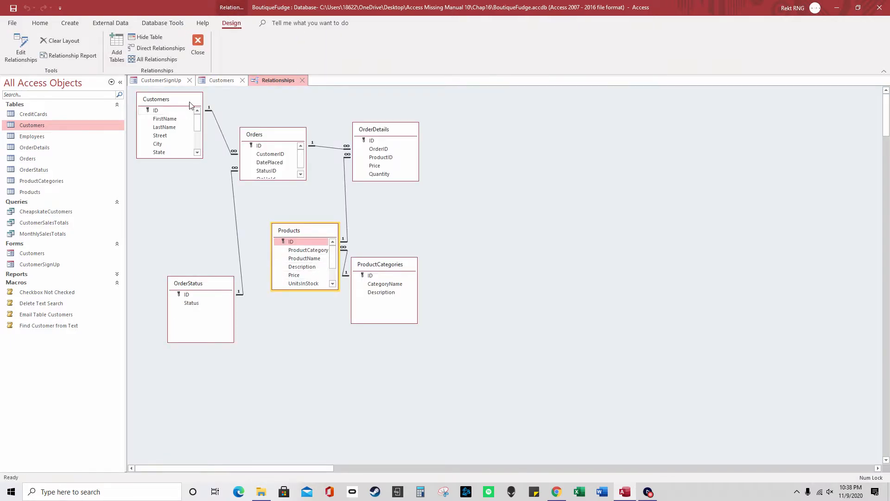
left_click_drag(268, 135, 275, 131)
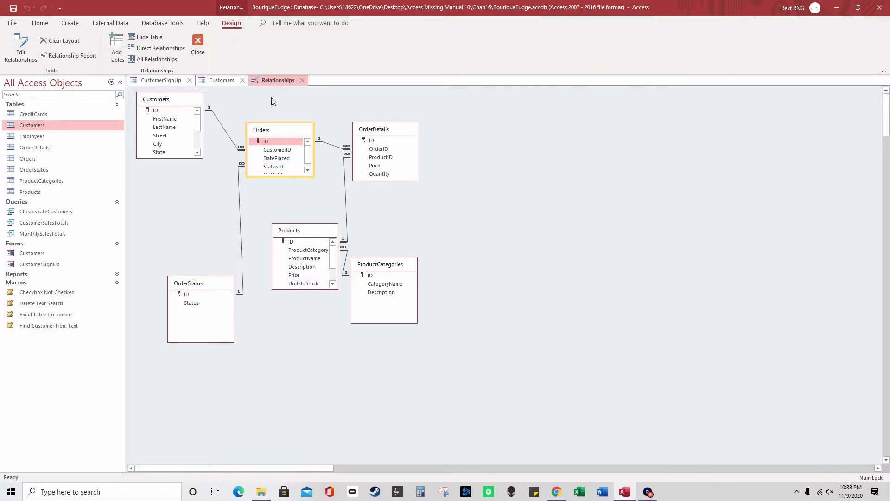
left_click(222, 80)
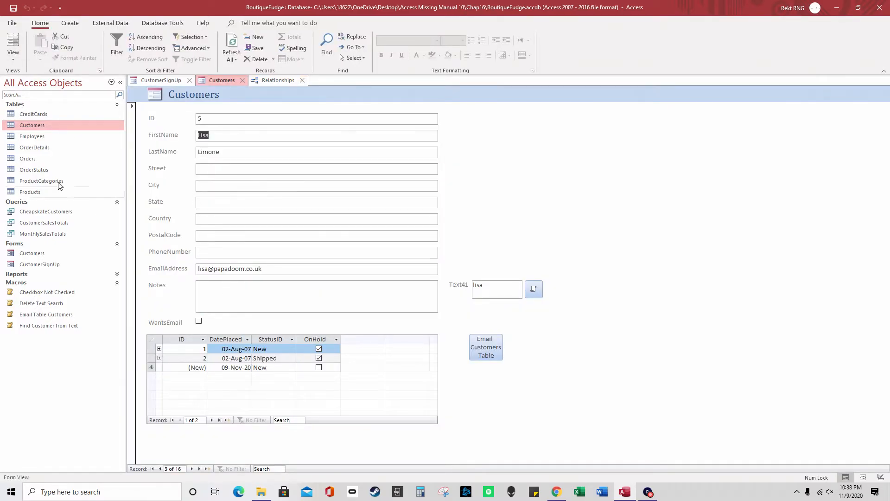
double_click(41, 161)
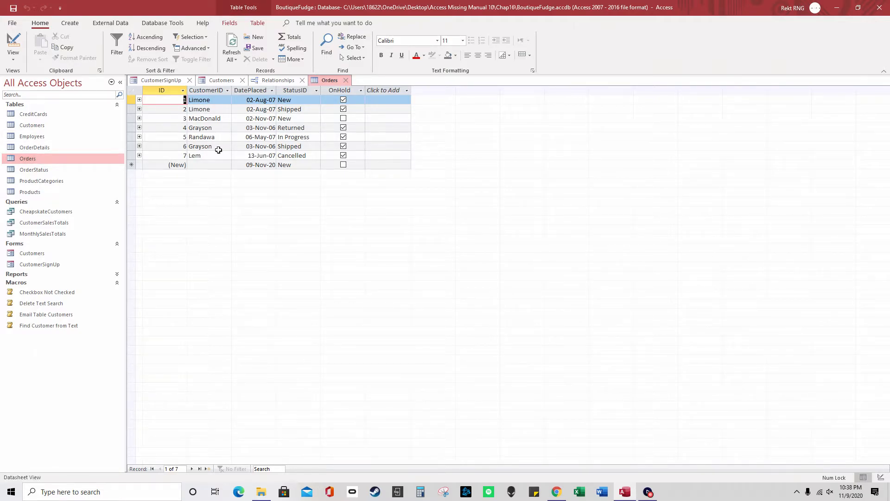
left_click(217, 100)
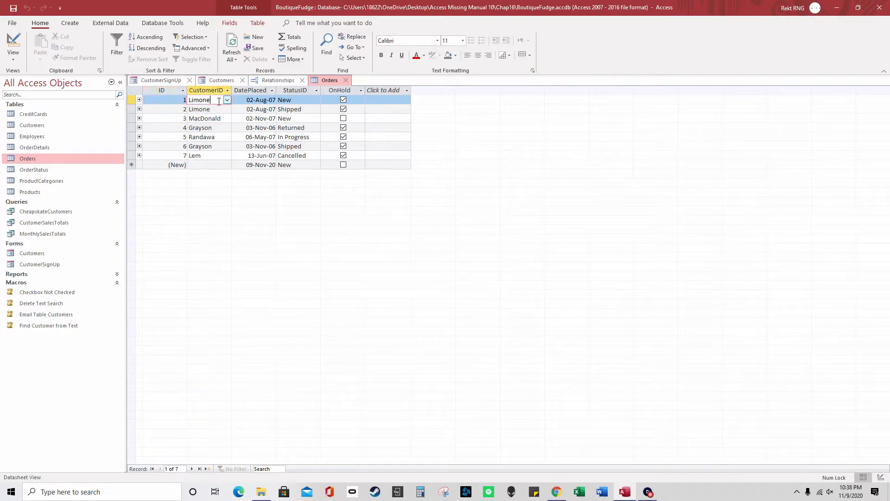
double_click(219, 110)
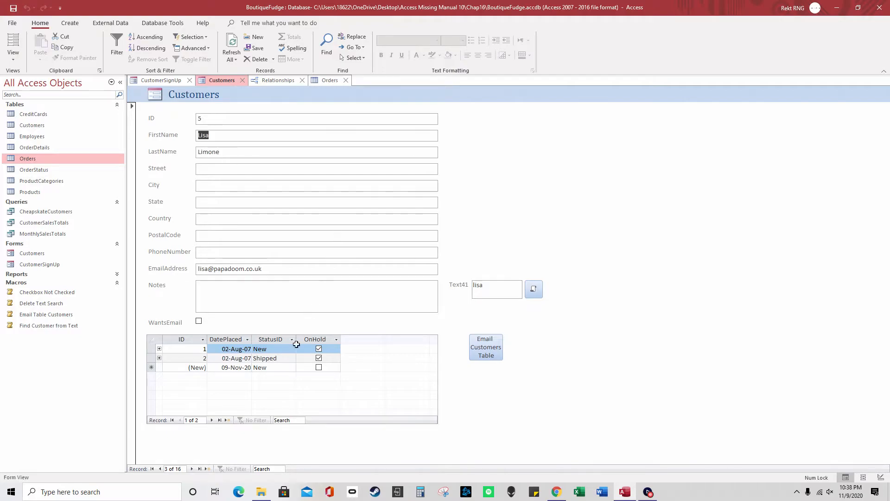
left_click(159, 349)
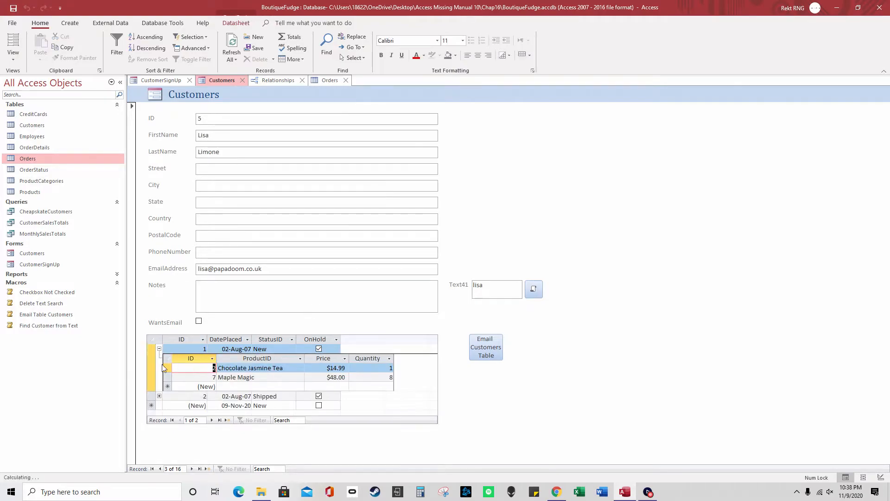
left_click(159, 396)
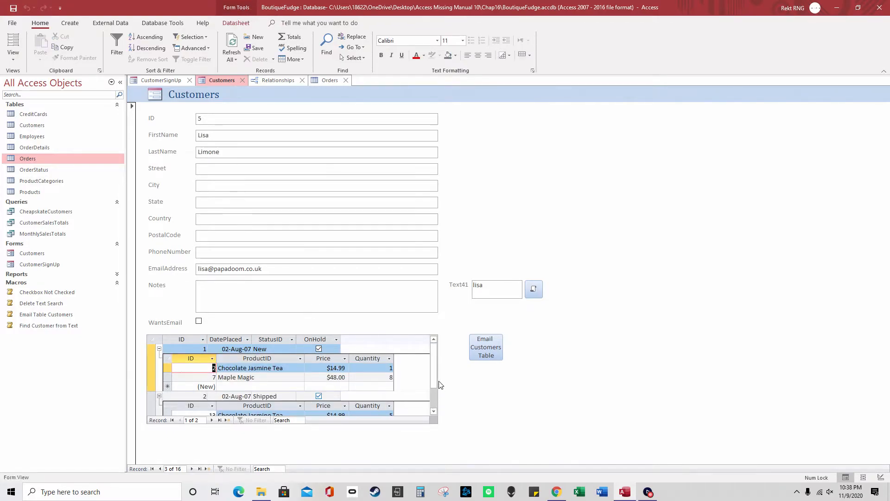
left_click(435, 393)
left_click_drag(436, 394, 431, 366)
left_click(159, 349)
left_click(159, 358)
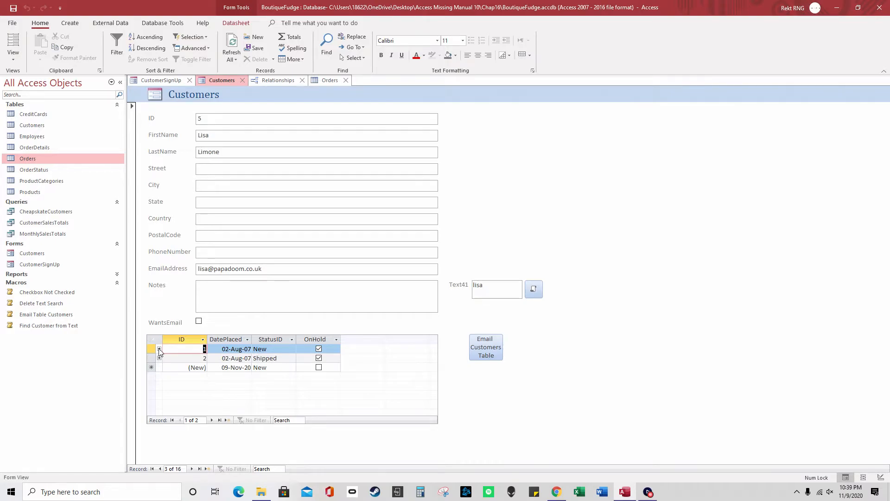
left_click(159, 349)
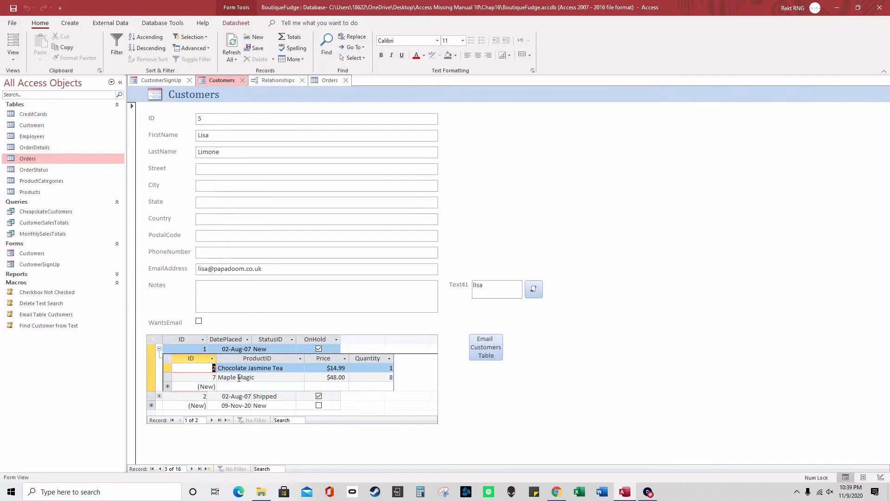
left_click(322, 82)
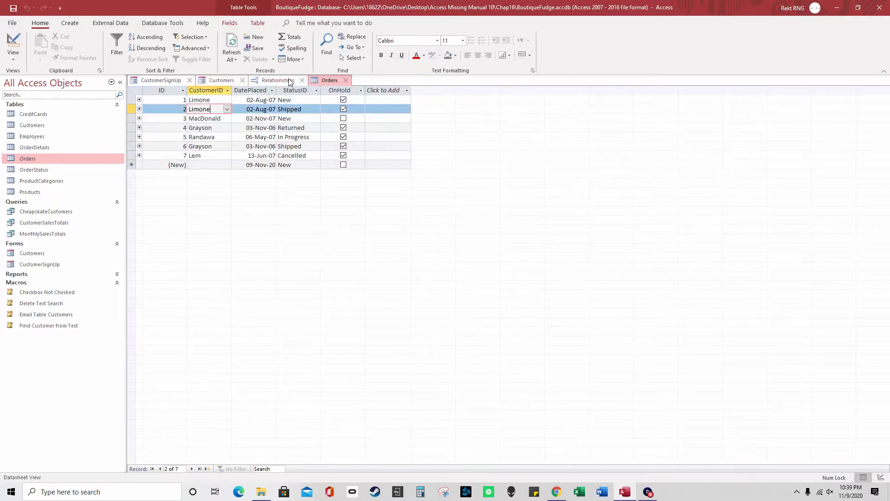
left_click(269, 79)
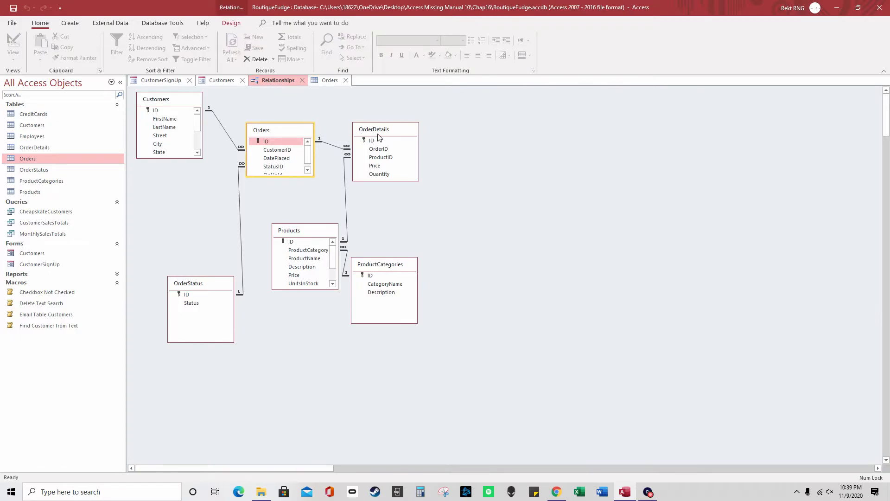
left_click_drag(383, 132, 391, 138)
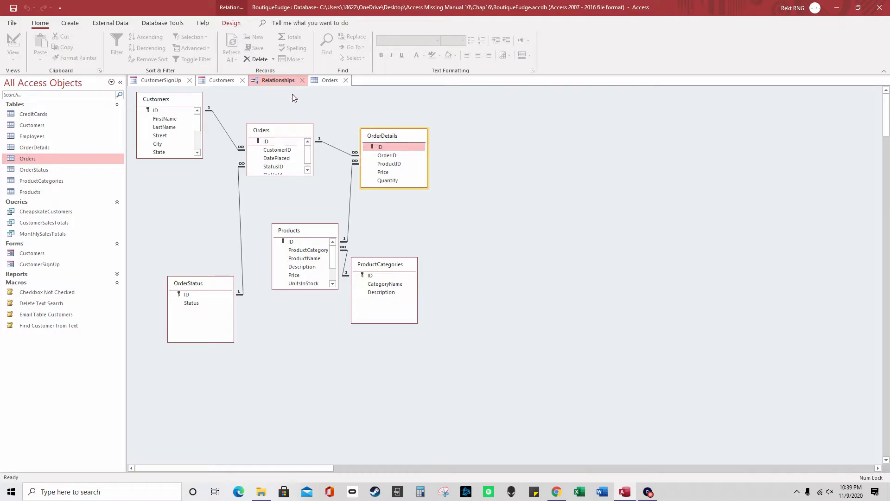
left_click(326, 82)
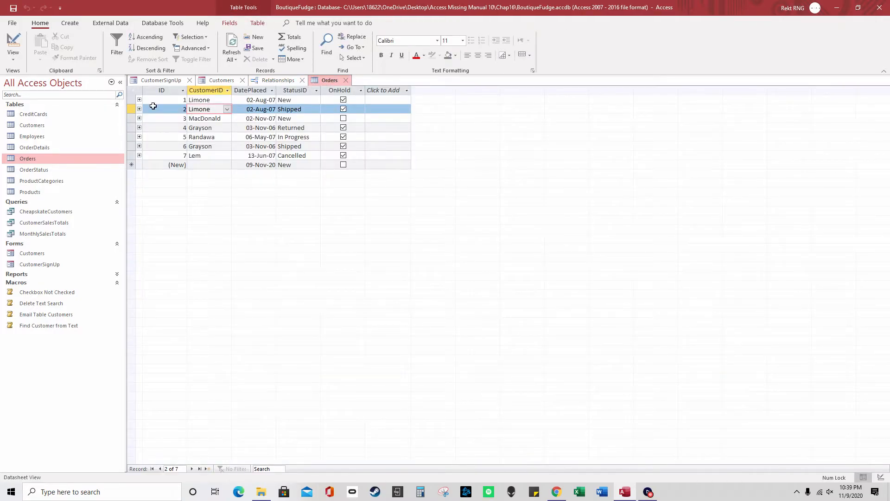
left_click(140, 100)
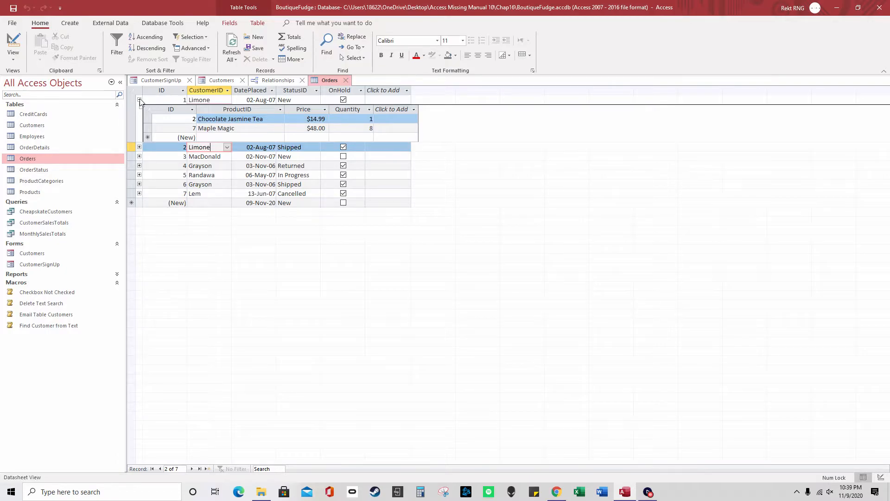
left_click(140, 100)
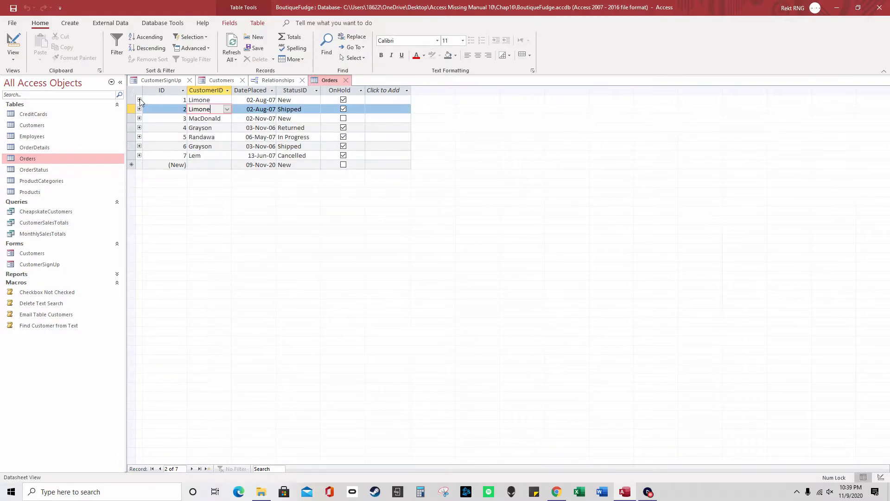
left_click(266, 80)
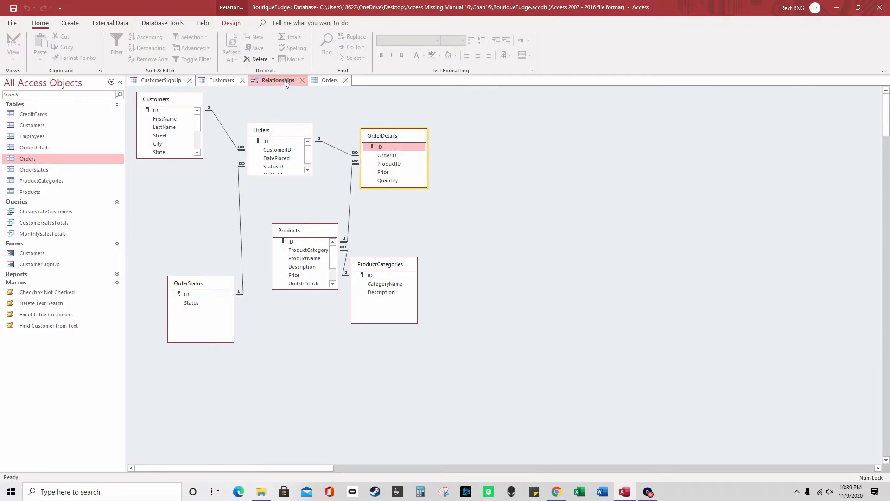
left_click(224, 81)
left_click(174, 81)
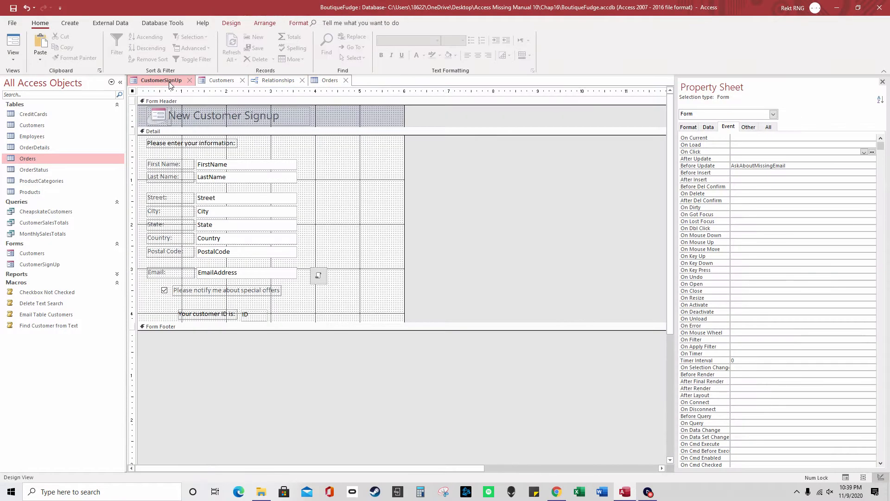
left_click(208, 83)
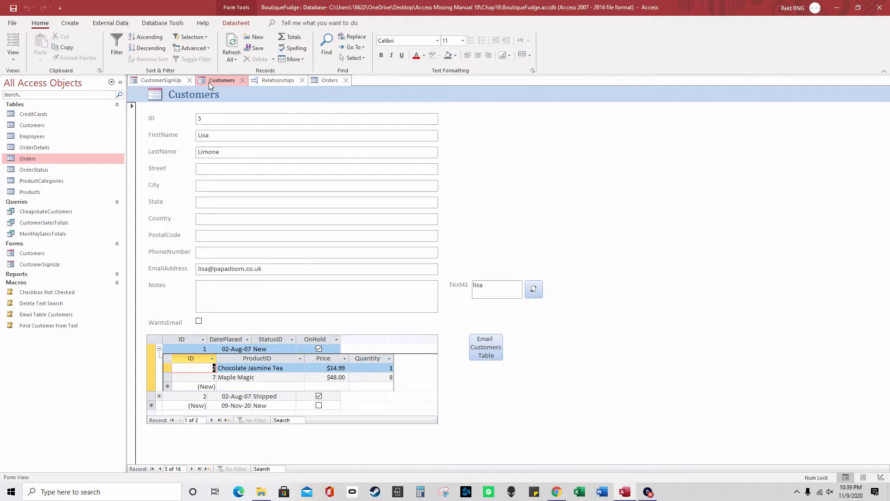
left_click(159, 349)
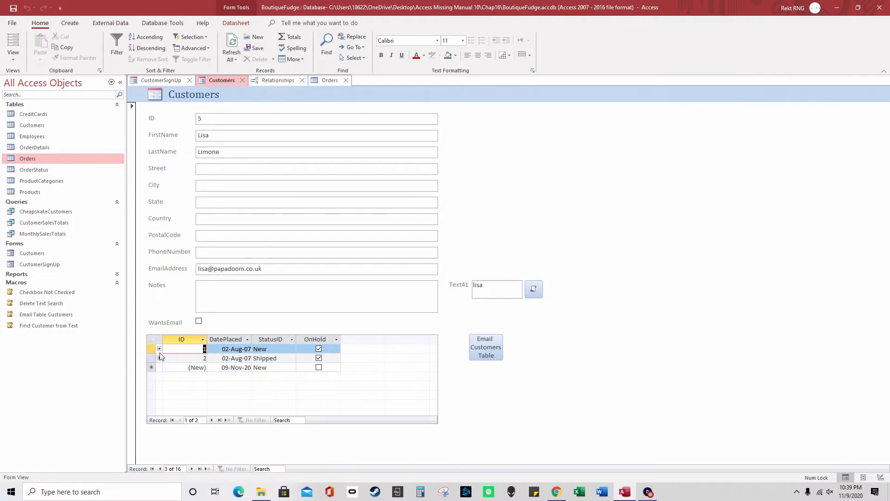
left_click(159, 349)
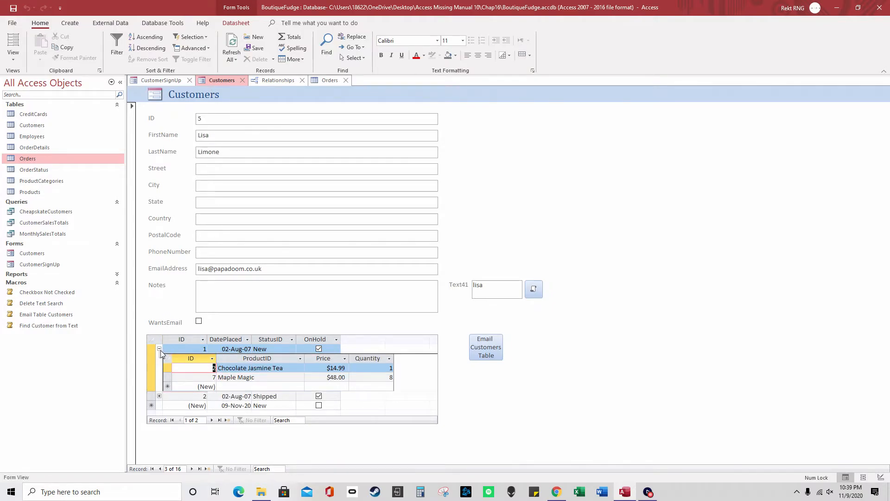
left_click(159, 349)
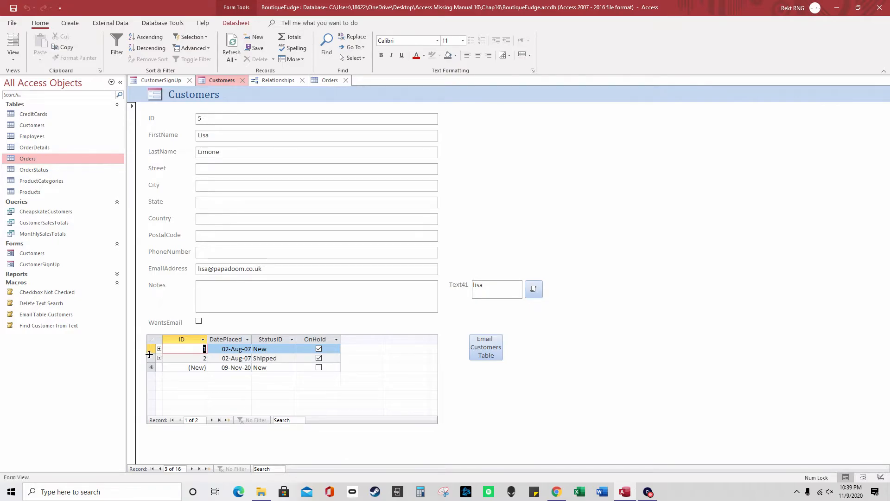
left_click(159, 349)
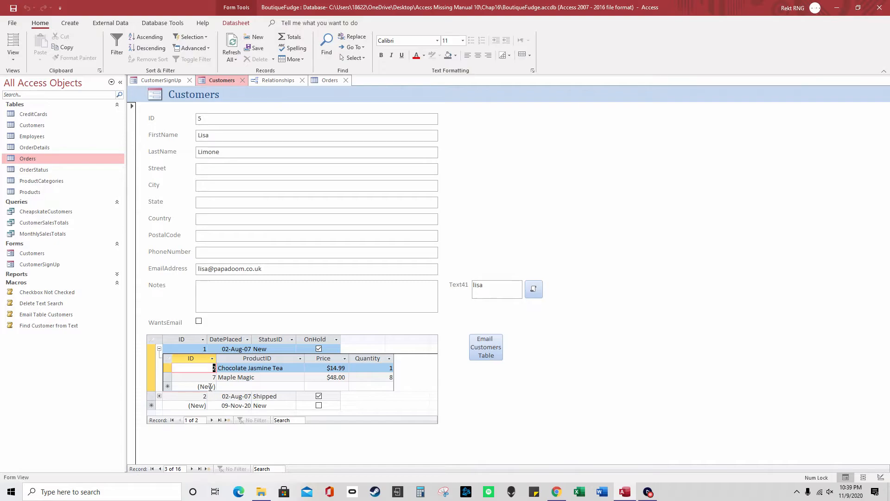
Add a Cream-Filled Croissant line at $99.00, quantity 2, to order 1, then close Customers
left_click(238, 386)
type("hfh")
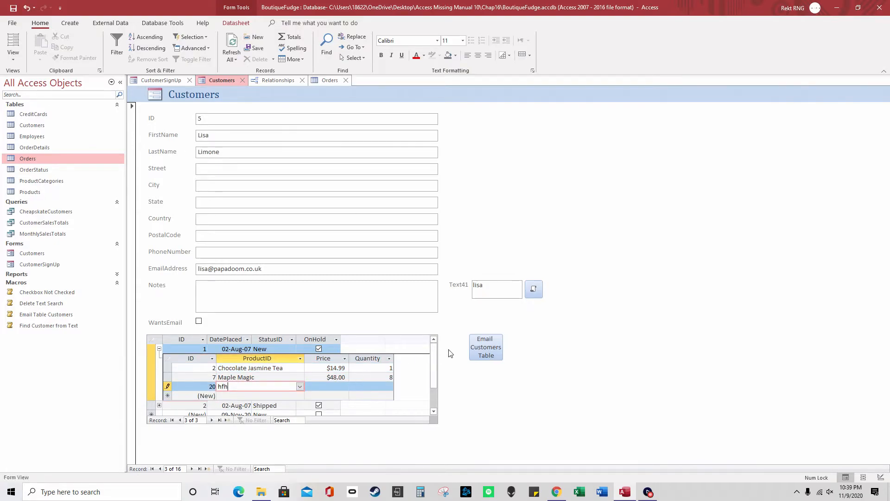
left_click(339, 388)
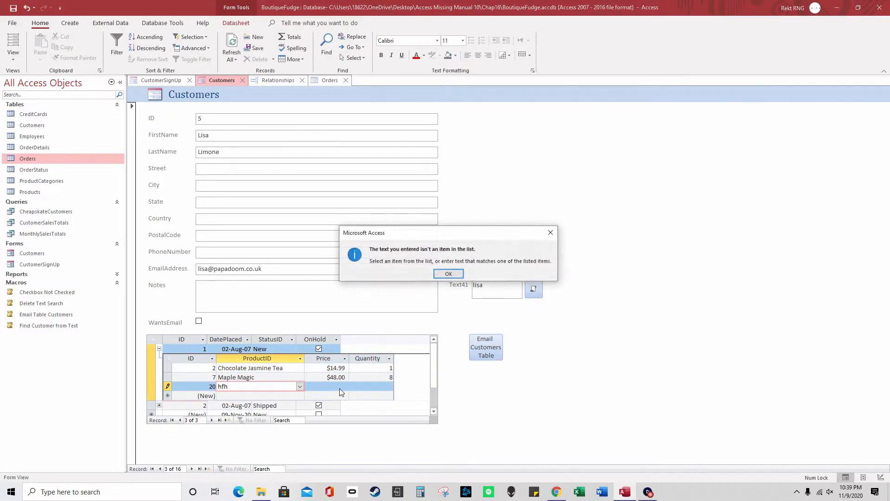
left_click(457, 275)
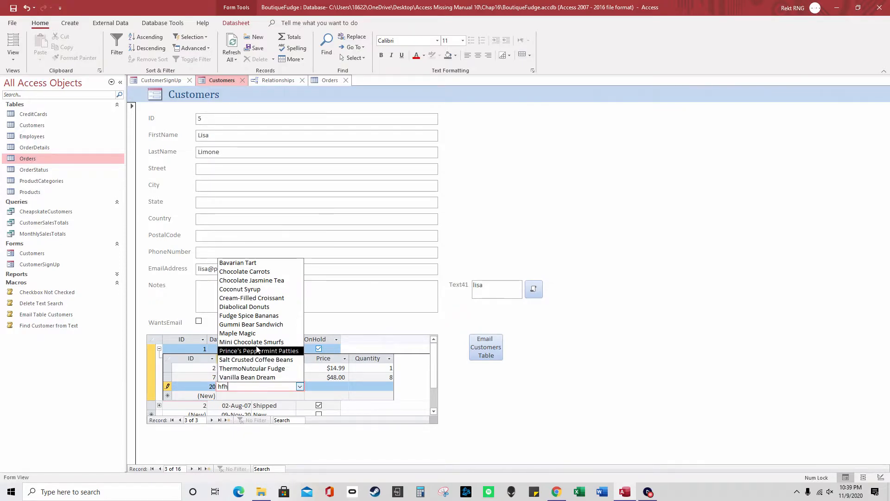
left_click(257, 299)
left_click(326, 386)
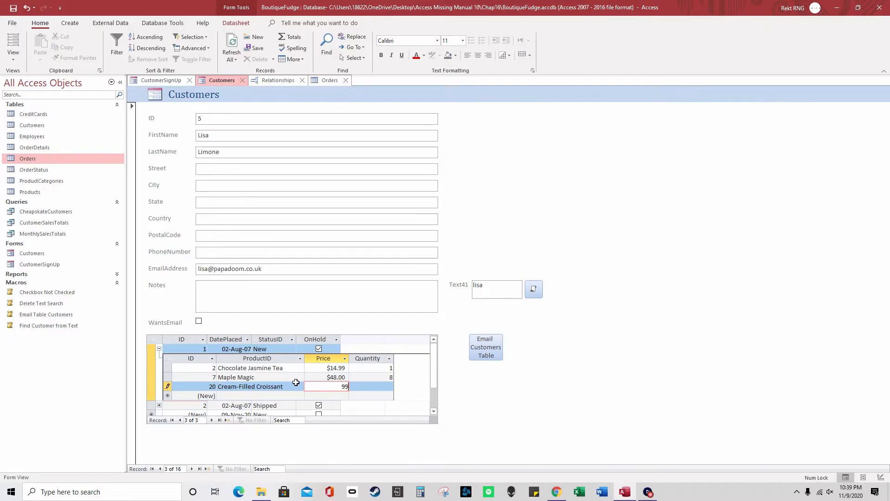
left_click(369, 384)
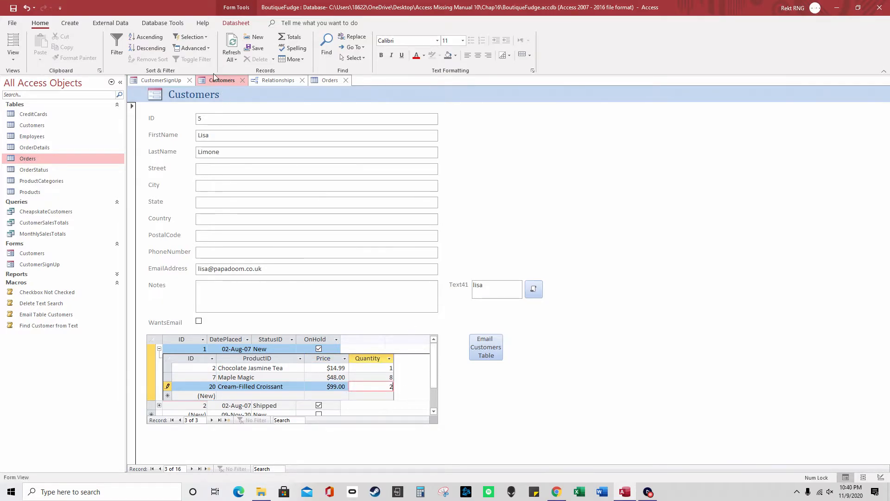
left_click(244, 79)
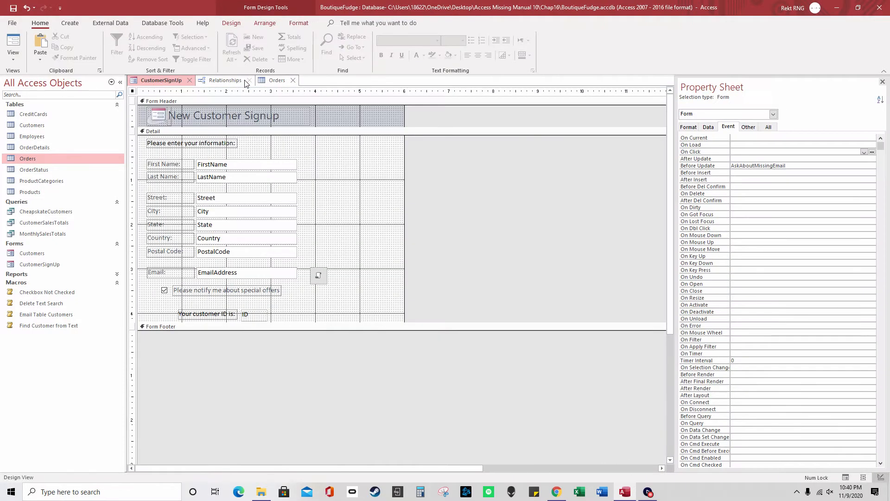
Check the Customers, Orders and OrderDetails tables for the new croissant line, then close them
double_click(51, 126)
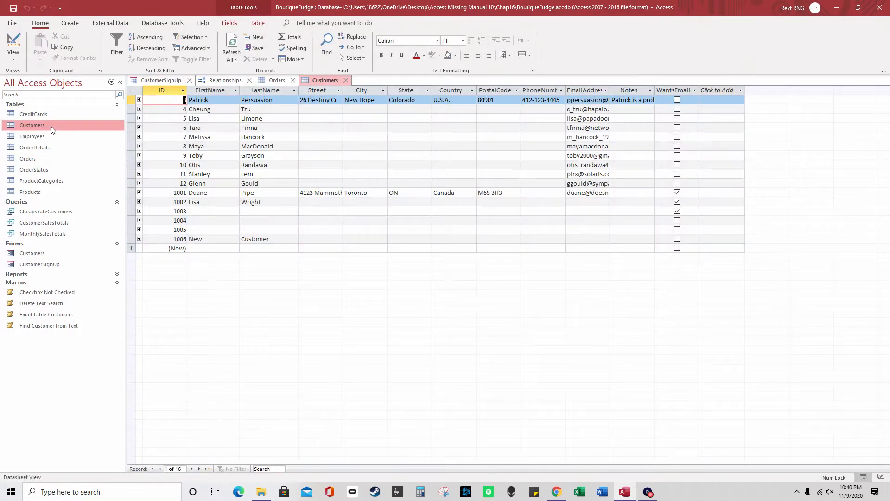
double_click(60, 158)
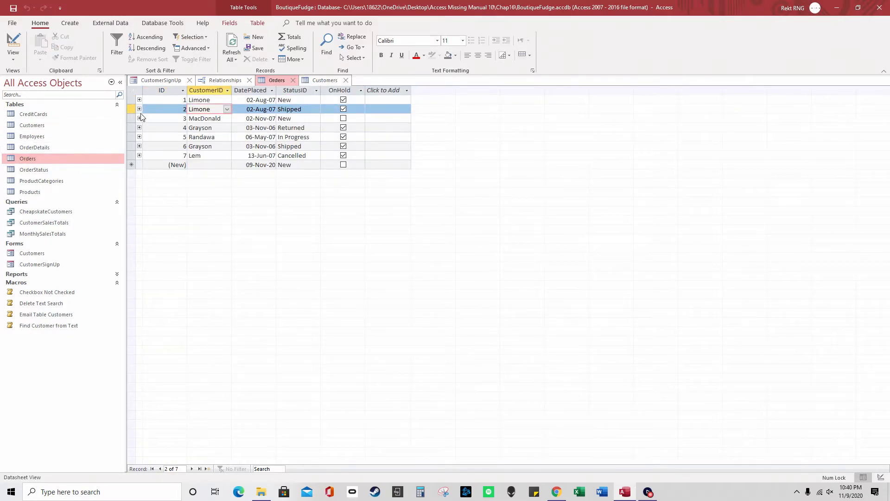
left_click(139, 100)
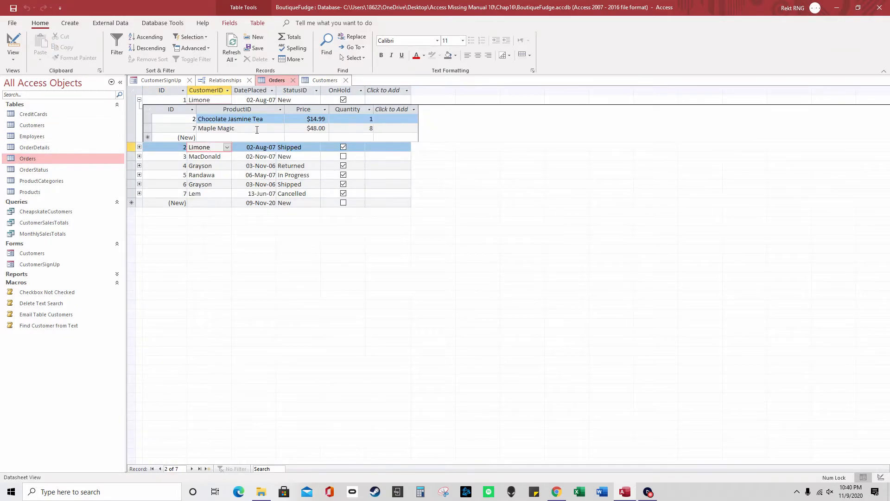
left_click(293, 80)
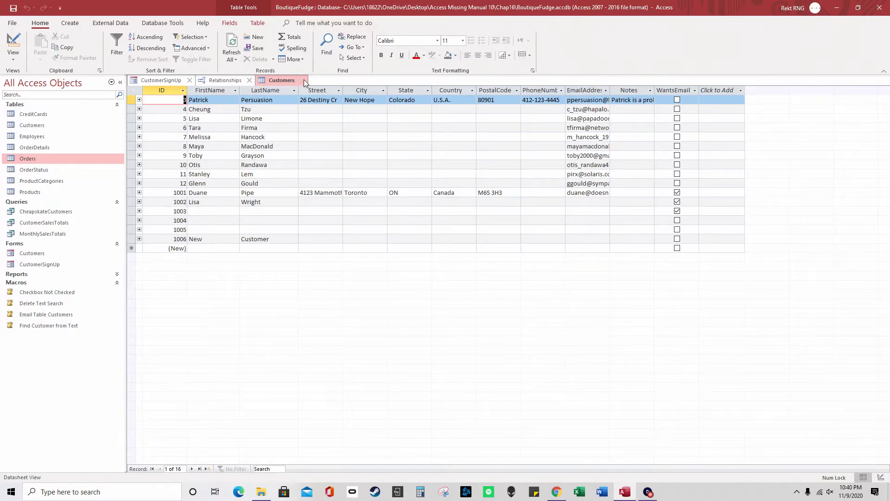
double_click(50, 147)
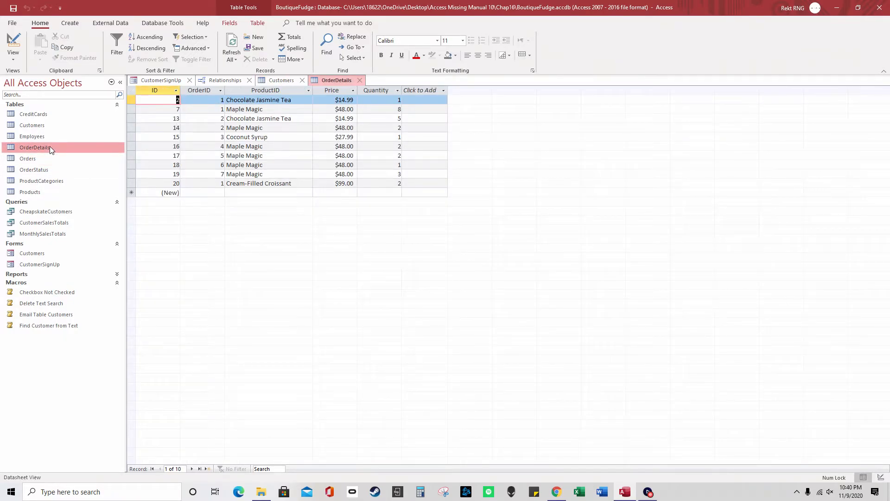
left_click(359, 80)
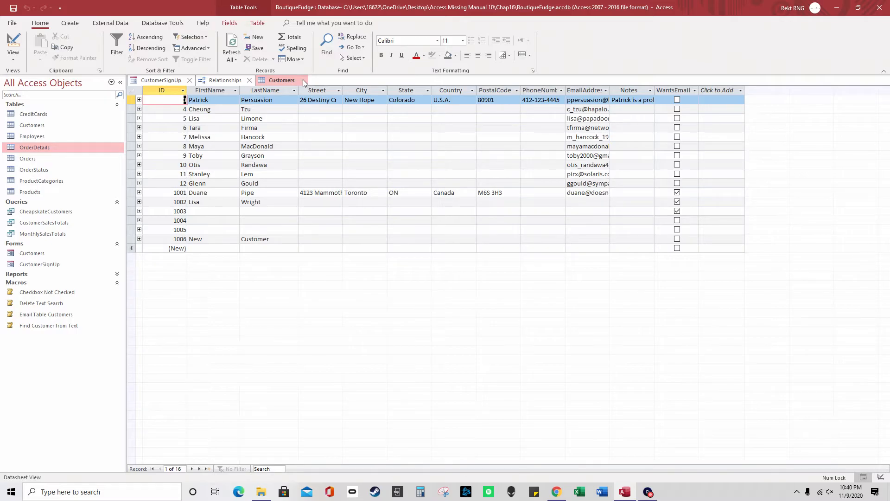
left_click(304, 81)
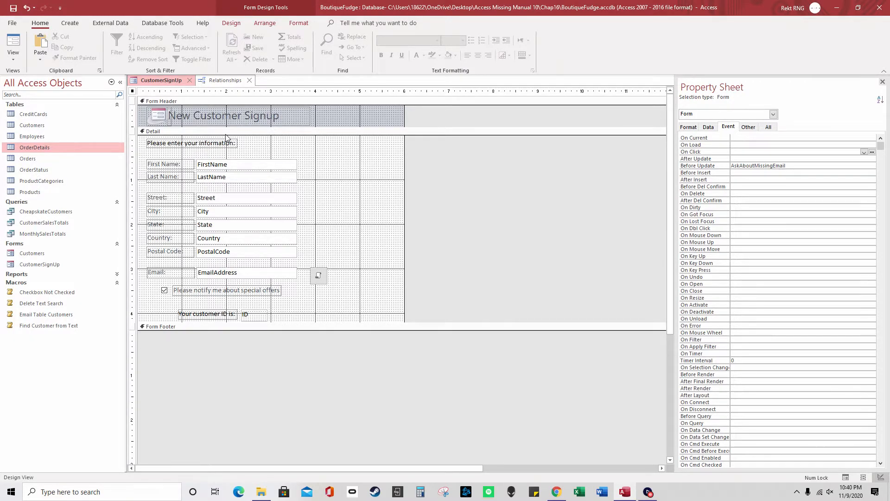
Close the Relationships window without saving
right_click(79, 262)
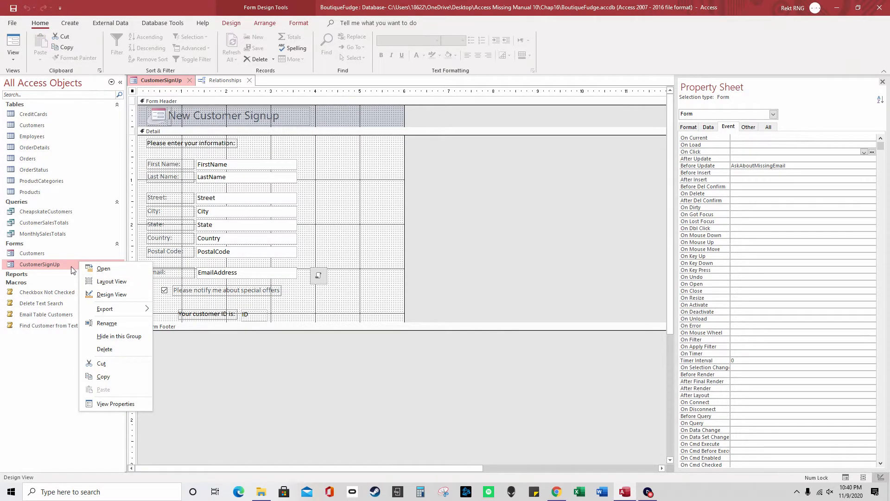
left_click(250, 80)
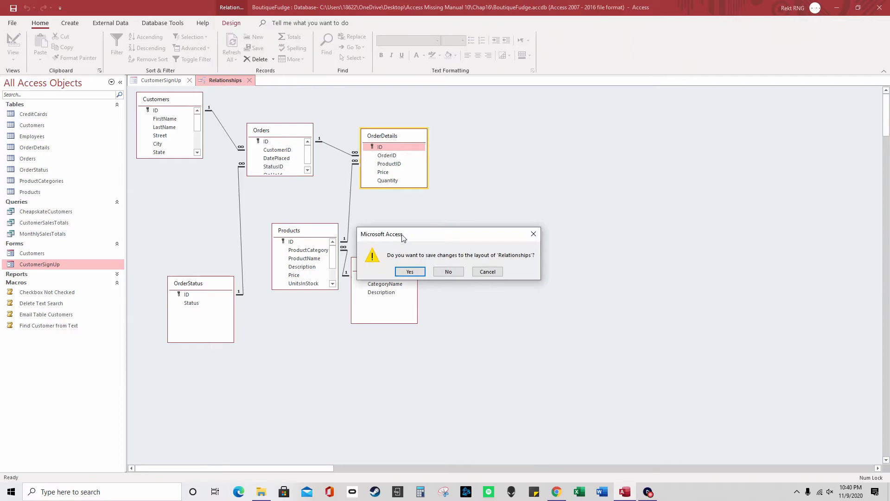
left_click(449, 272)
Open CustomerSignUp in Form View, tick special offers, and try emailing without an address
right_click(172, 83)
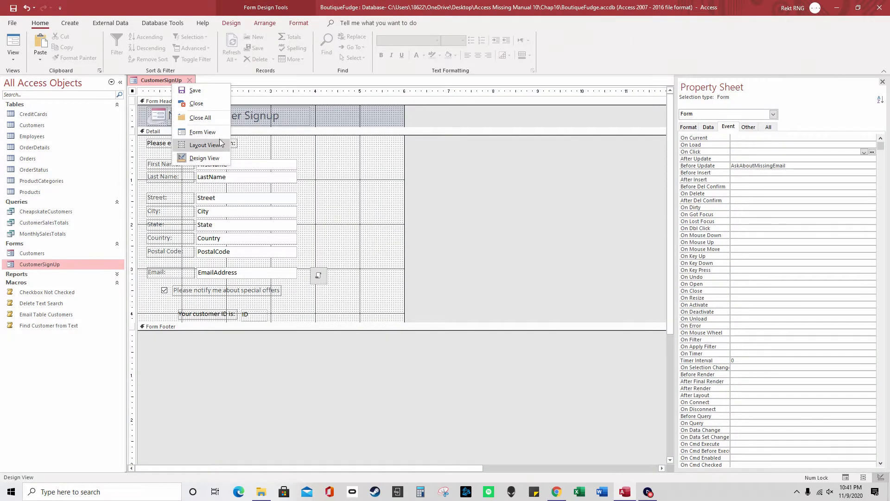
left_click(203, 132)
left_click(163, 264)
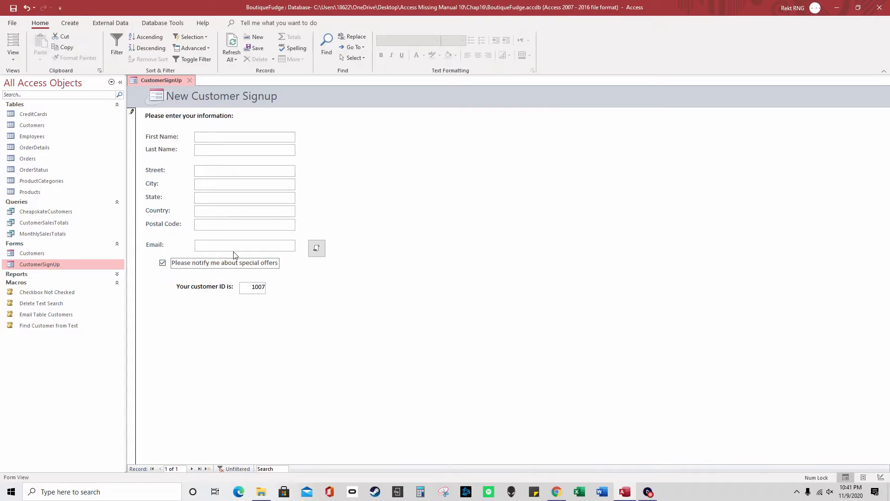
left_click(319, 250)
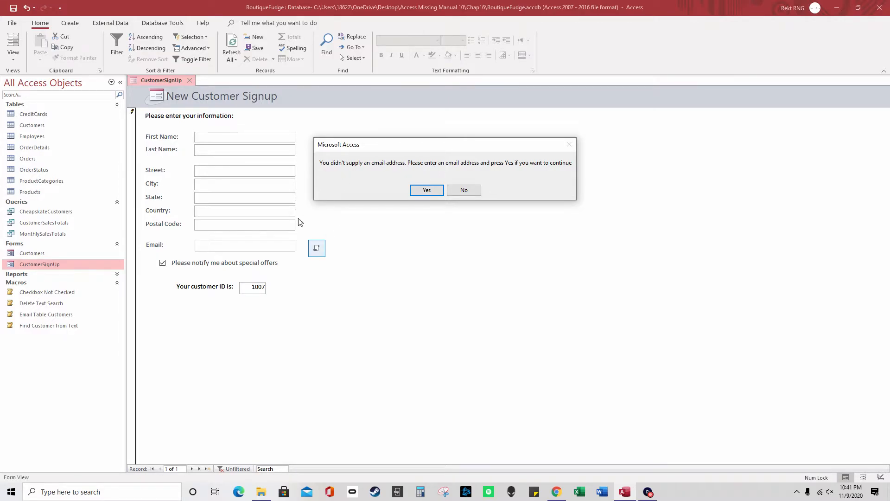
Accept the missing-email warning and attachment format, then select the placeholder recipient in Outlook
left_click(427, 190)
left_click(499, 136)
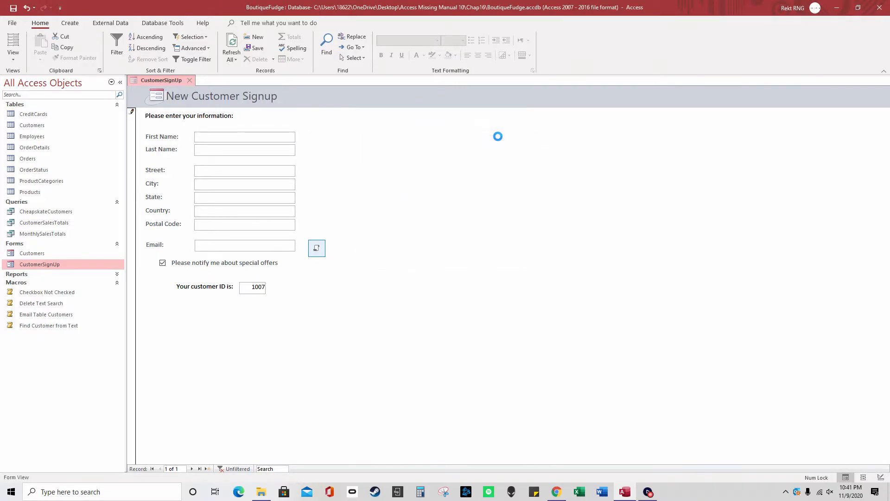
left_click_drag(140, 82, 93, 81)
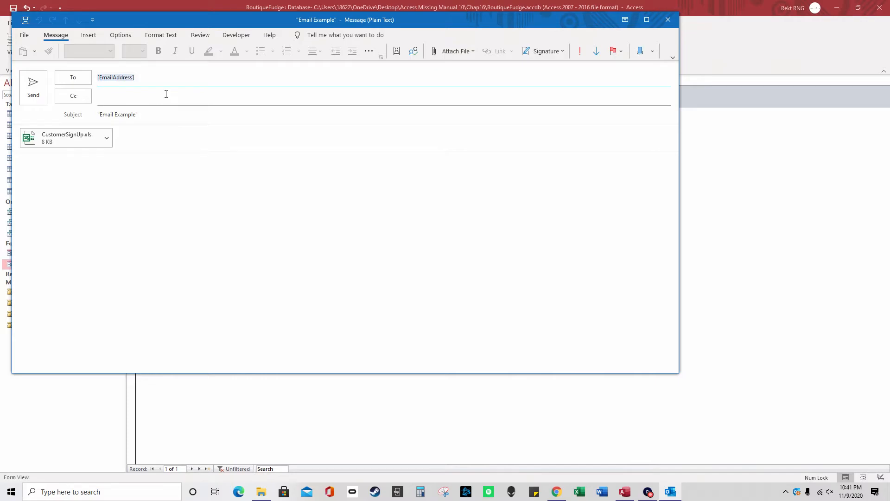
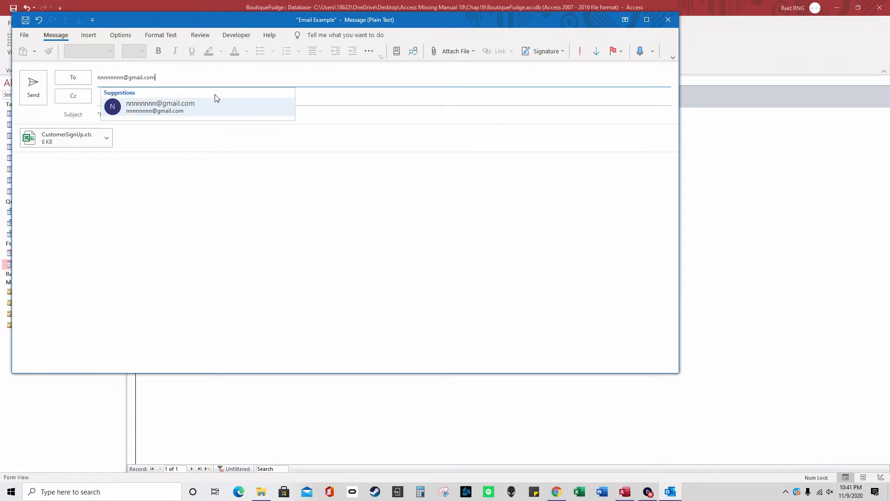
Replace the recipient with a typed email address, discard the message unsaved, and answer No in Access
left_click(322, 96)
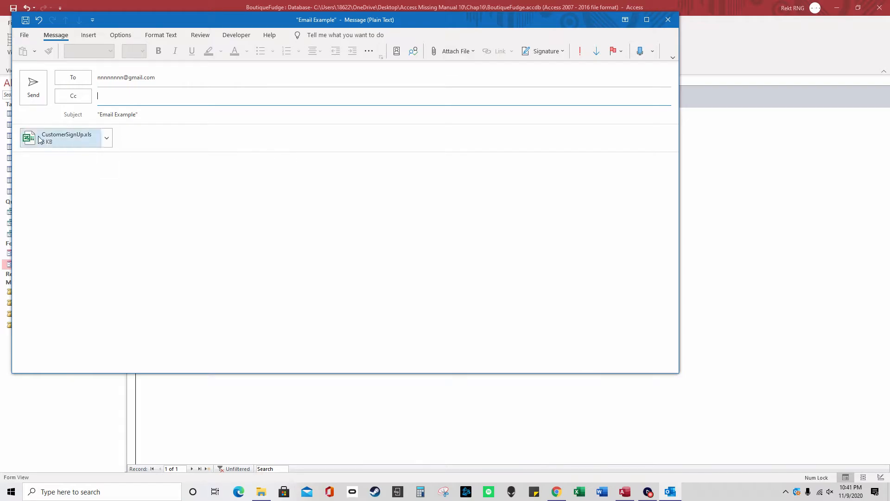
left_click(668, 19)
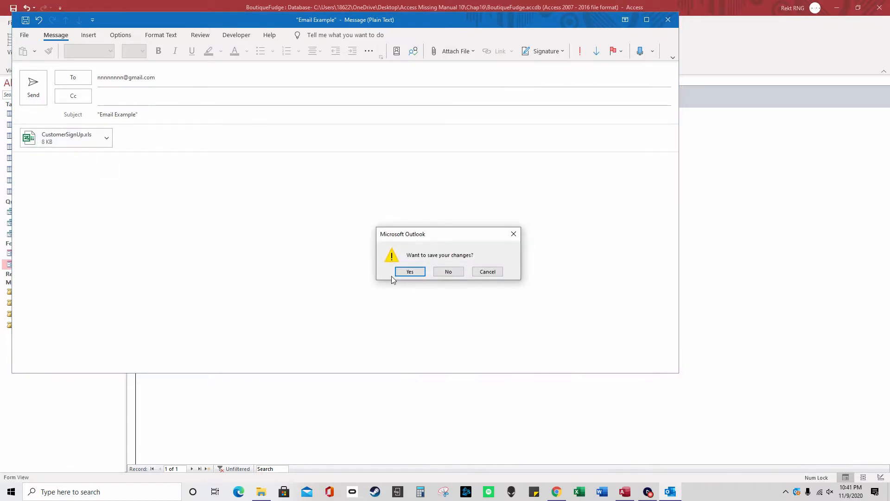
left_click(449, 270)
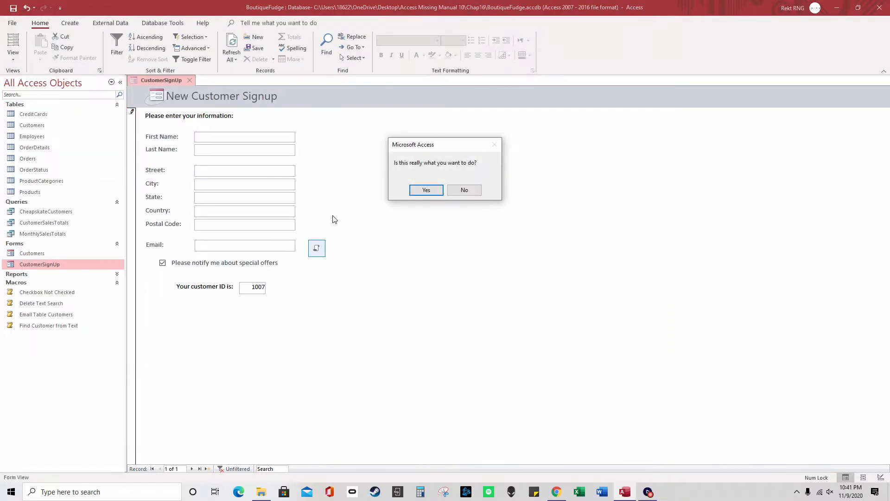
left_click(463, 191)
Fill in the form's Email field, resend the signup, check the recipient, and close the message
left_click(258, 245)
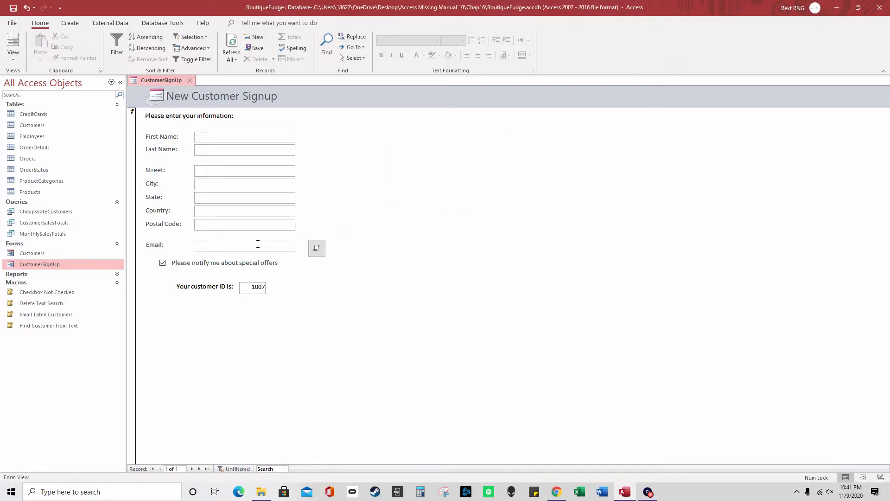
left_click(316, 248)
left_click(503, 138)
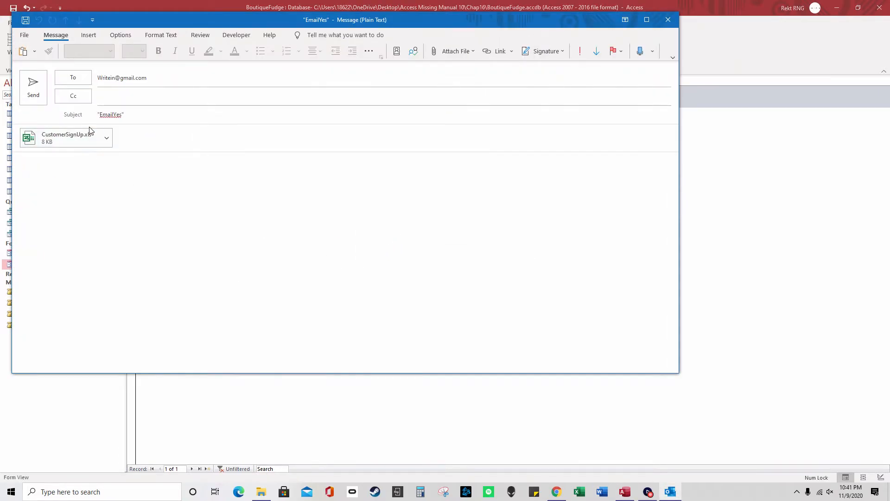
left_click(119, 77)
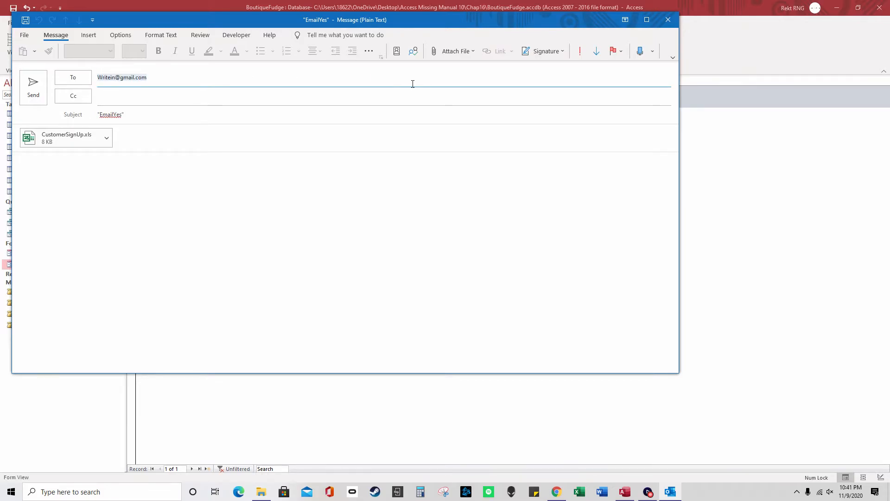
left_click(668, 20)
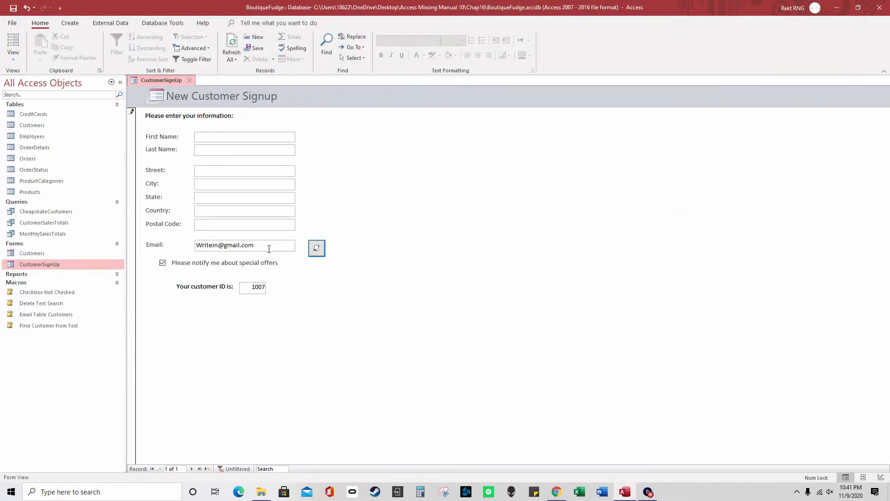
Select the entered email address, then try Layout View twice, dismissing the missing-macro error each time
left_click_drag(270, 246, 195, 246)
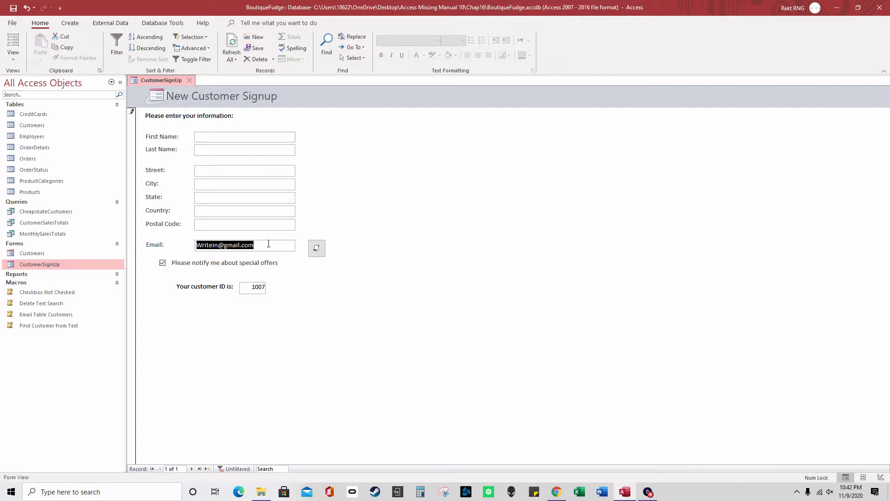
left_click_drag(268, 245, 190, 247)
right_click(164, 80)
left_click(202, 137)
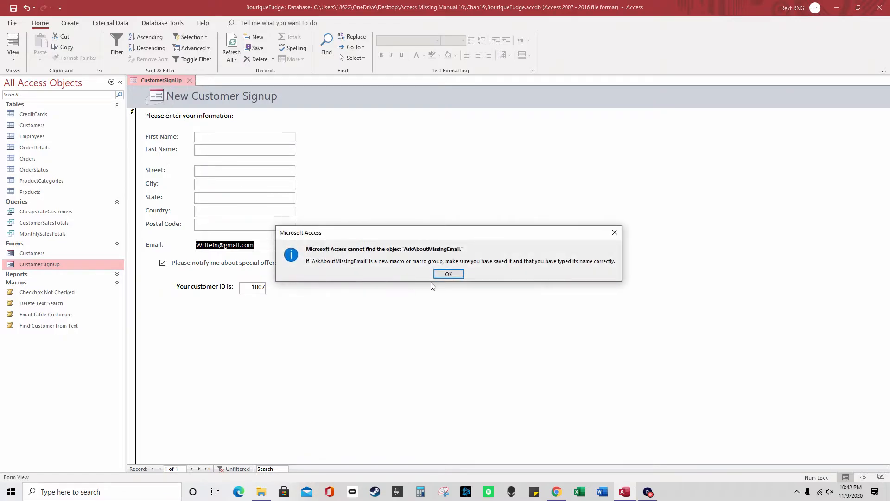
left_click(456, 275)
right_click(163, 80)
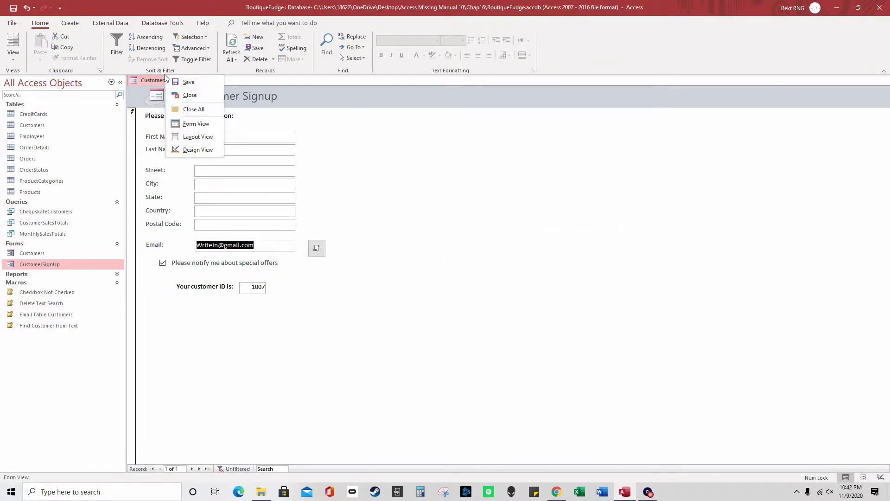
left_click(195, 144)
left_click(449, 276)
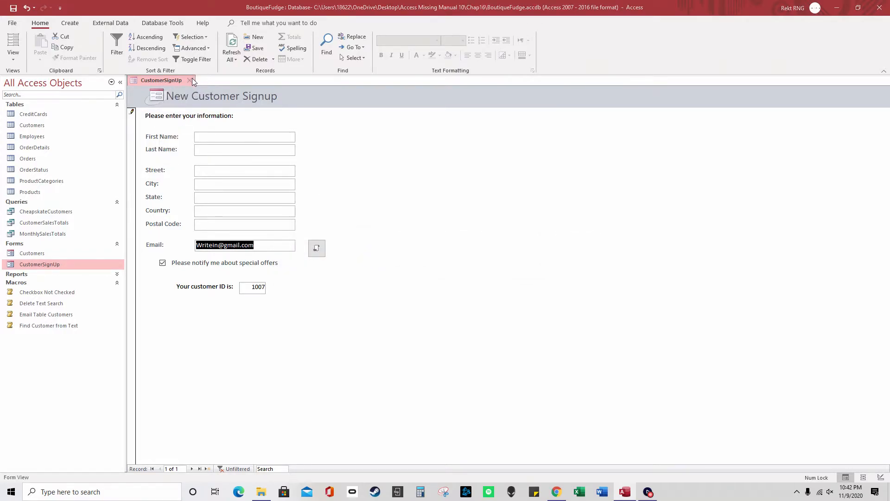
Close the CustomerSignUp form without saving design changes, discarding unsaved record 1007
left_click(191, 80)
left_click(448, 271)
left_click(448, 275)
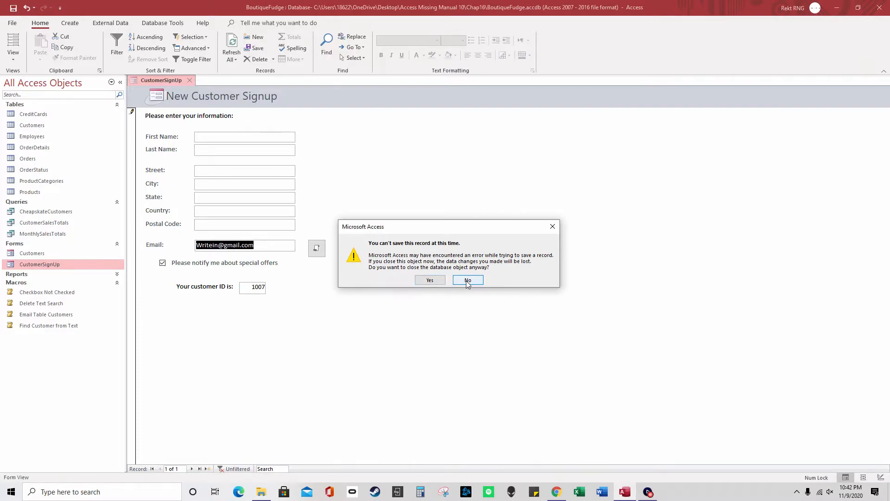
left_click(435, 280)
Reopen CustomerSignUp in Design View and select the command button beside the Email field
double_click(71, 265)
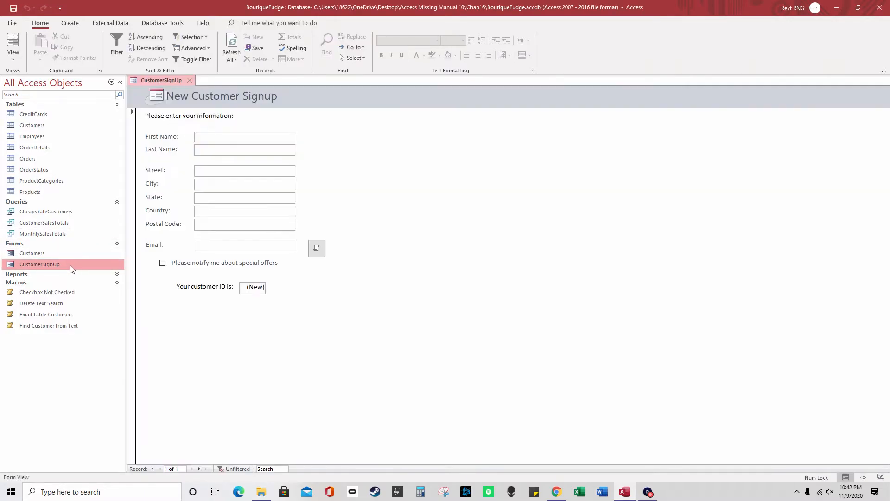
right_click(72, 265)
left_click(99, 297)
left_click(319, 274)
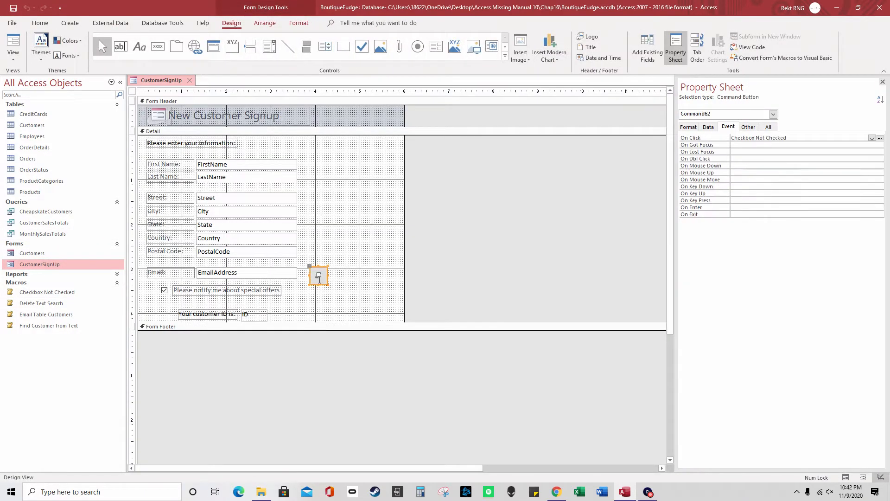
Open the button's Checkbox Not Checked On Click macro and mark EmailAddress in its first If condition
left_click(880, 137)
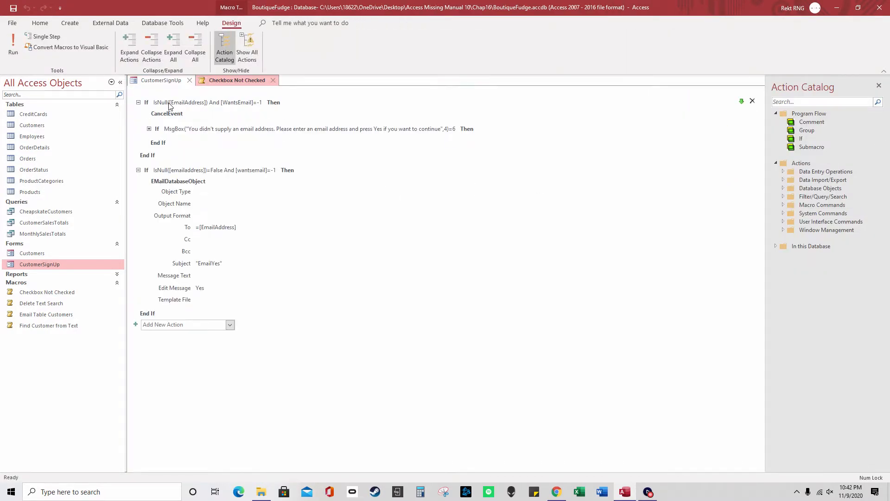
left_click(174, 104)
left_click(169, 80)
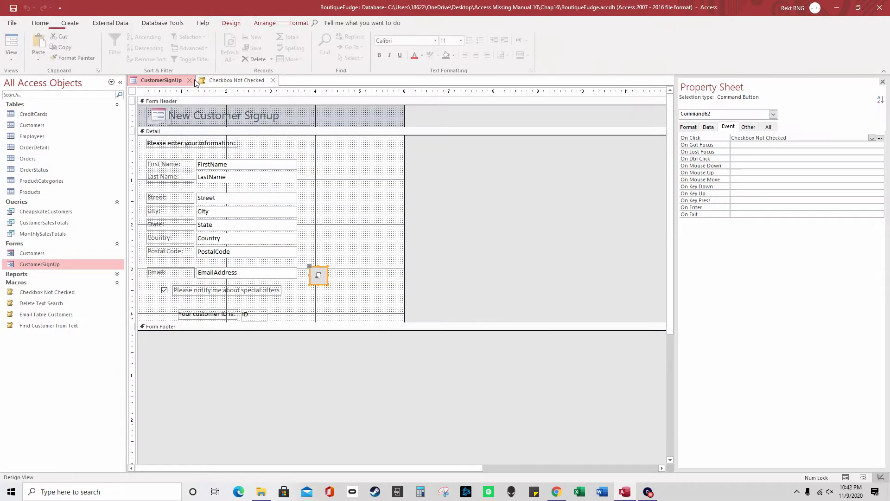
left_click(236, 81)
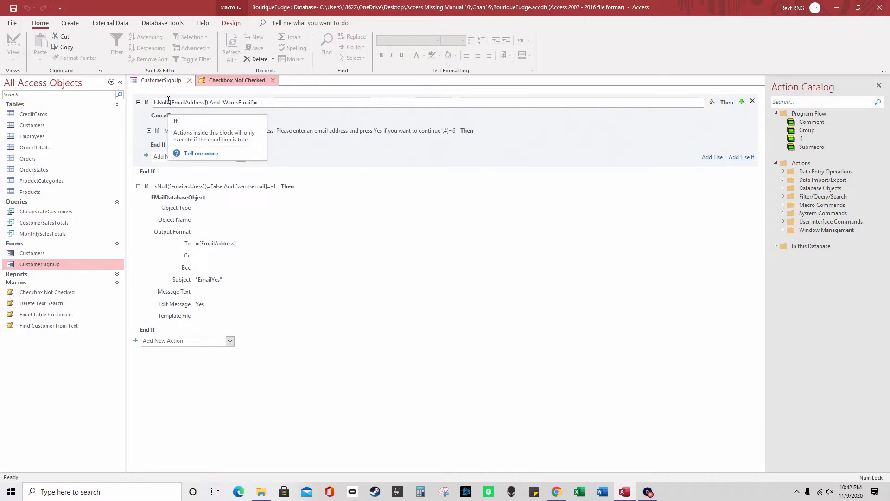
left_click(230, 341)
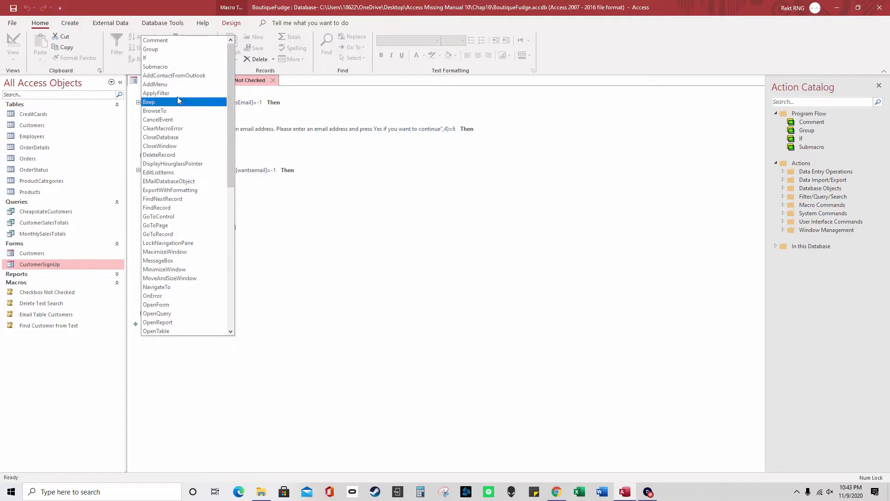
left_click(324, 235)
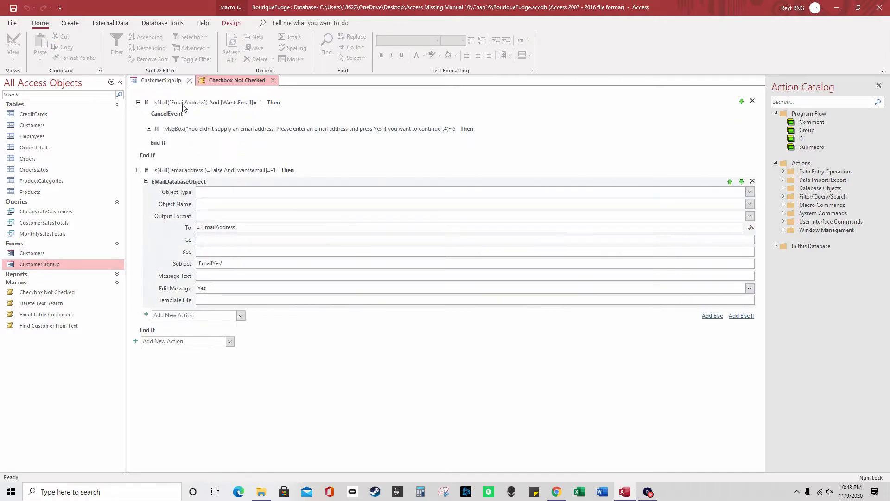
left_click(177, 103)
left_click_drag(204, 102, 173, 103)
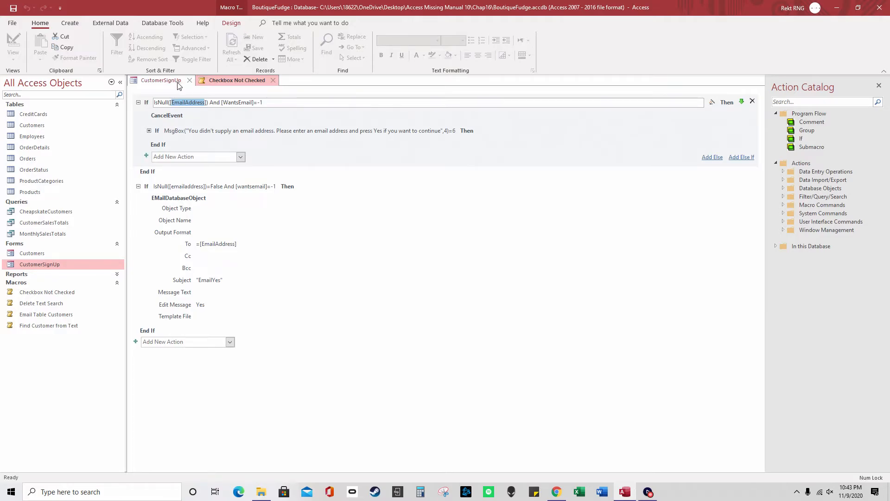
Compare the email text box and offers checkbox Names with the macro's EmailAddress and WantsEmail references
left_click(176, 81)
left_click(257, 279)
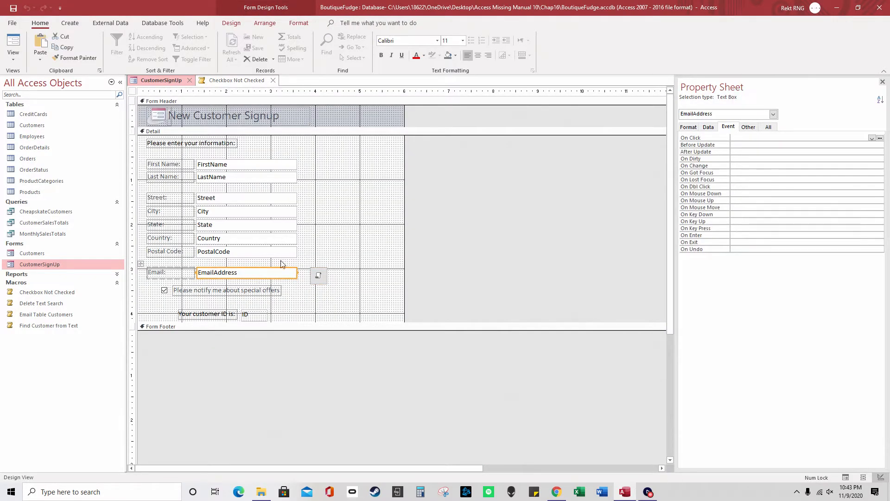
left_click(748, 127)
left_click_drag(766, 138, 729, 139)
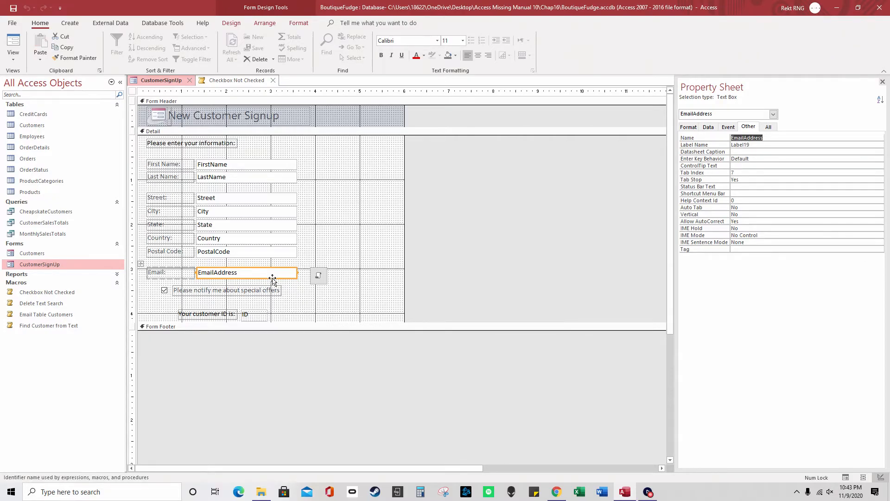
left_click(225, 83)
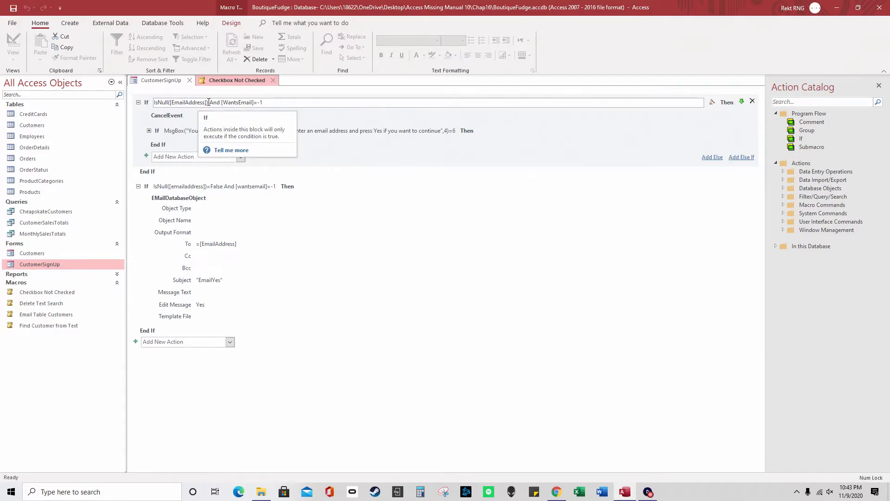
left_click(179, 81)
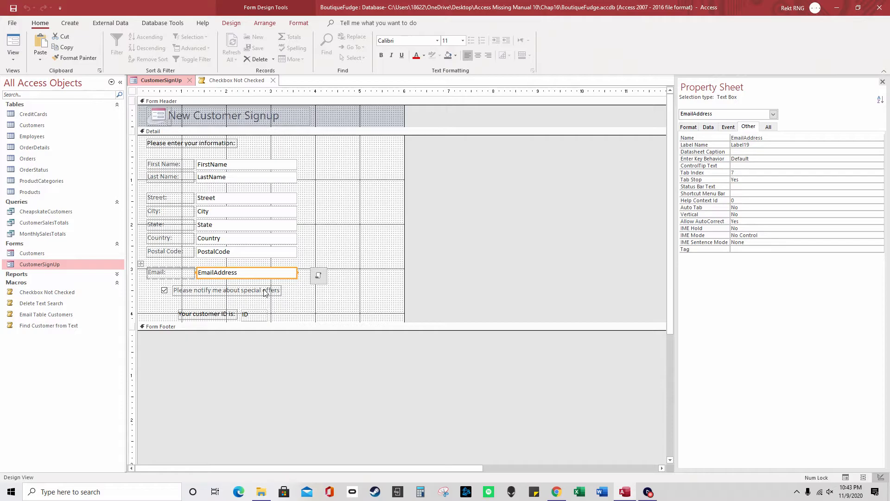
left_click(165, 291)
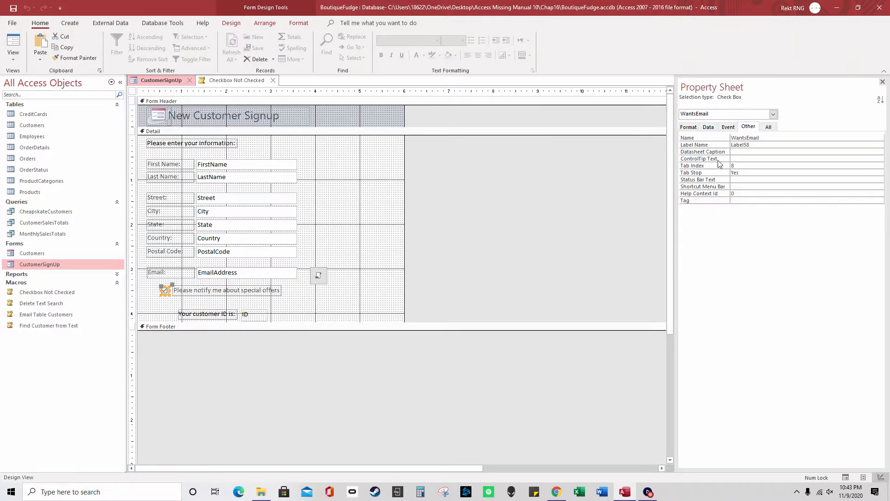
double_click(766, 137)
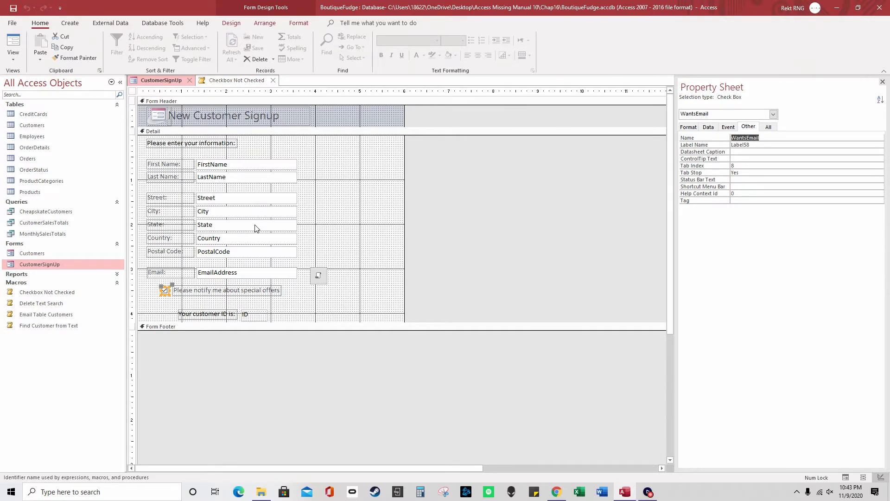
left_click(237, 80)
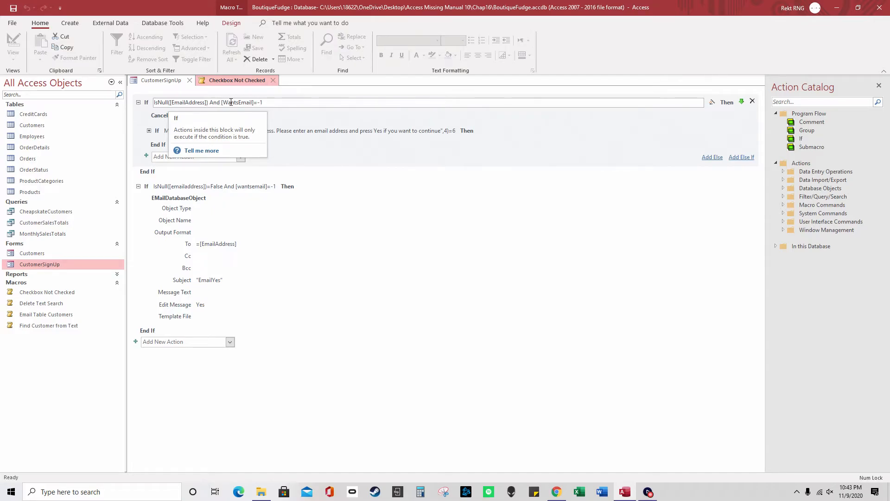
left_click_drag(222, 102, 267, 105)
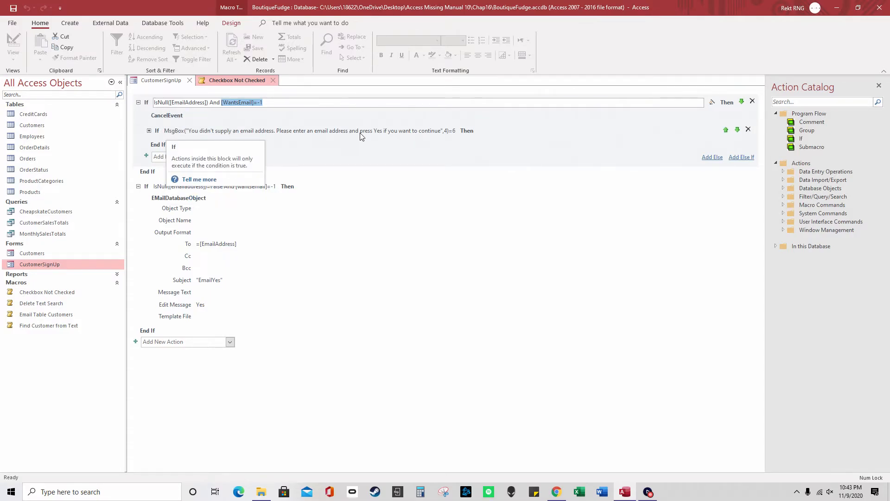
left_click(456, 133)
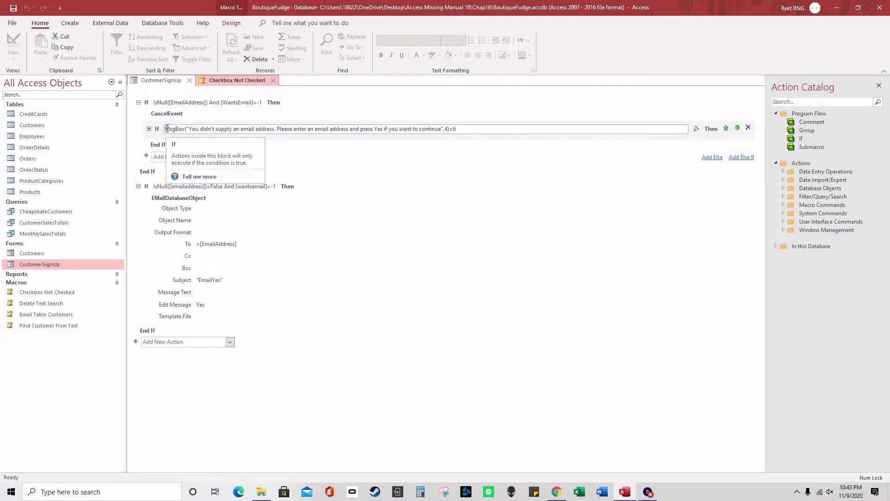
left_click_drag(165, 128, 187, 129)
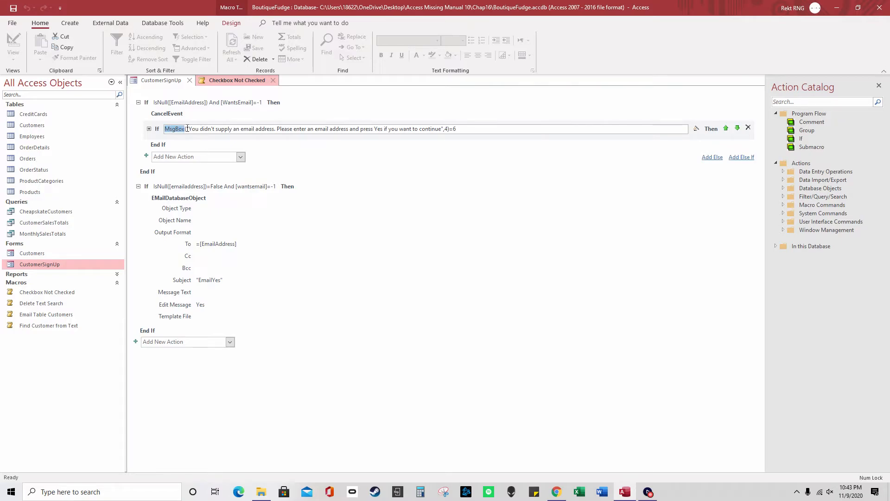
left_click(190, 128)
left_click_drag(188, 129, 457, 128)
left_click(448, 128)
left_click(458, 130)
left_click(204, 217)
left_click(380, 130)
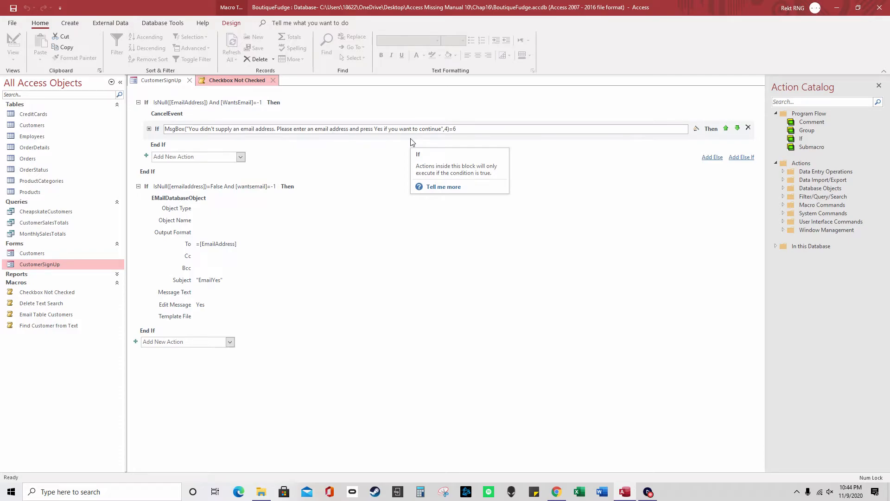
left_click_drag(450, 129, 456, 129)
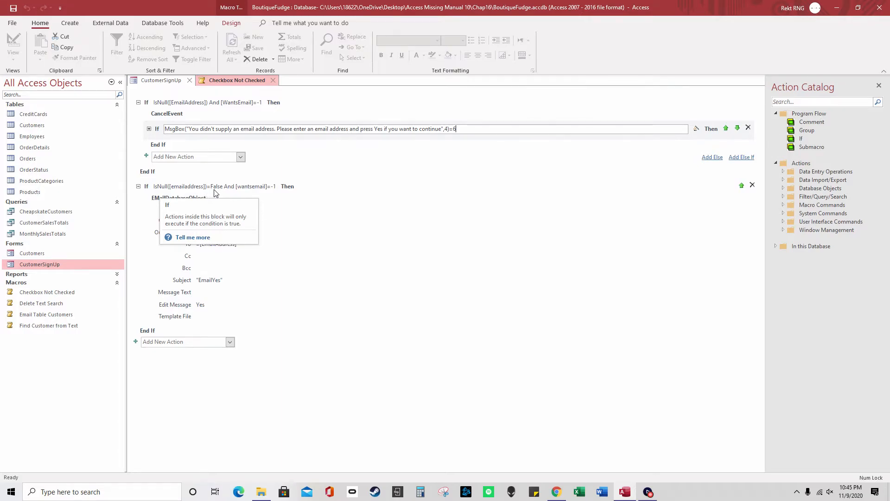
Check the second condition's =False and the EMailDatabaseObject =[EmailAddress] recipient against the email box's name
left_click(260, 191)
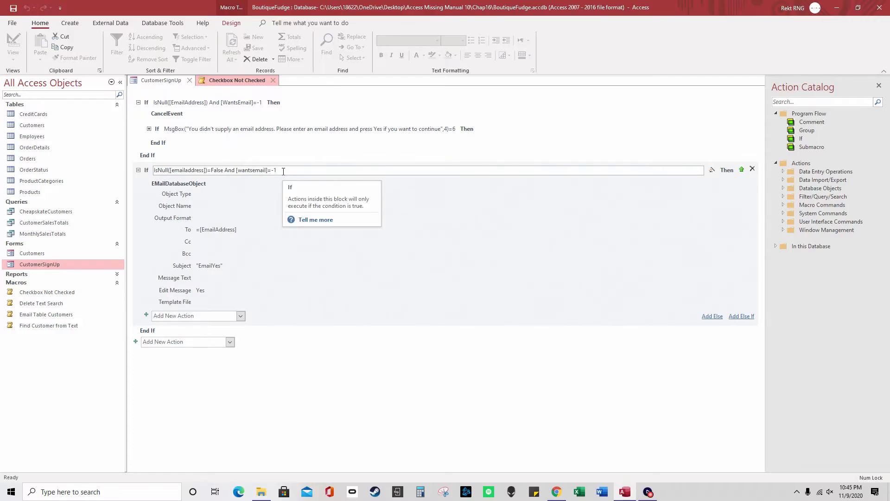
left_click_drag(221, 171, 209, 171)
left_click(211, 170)
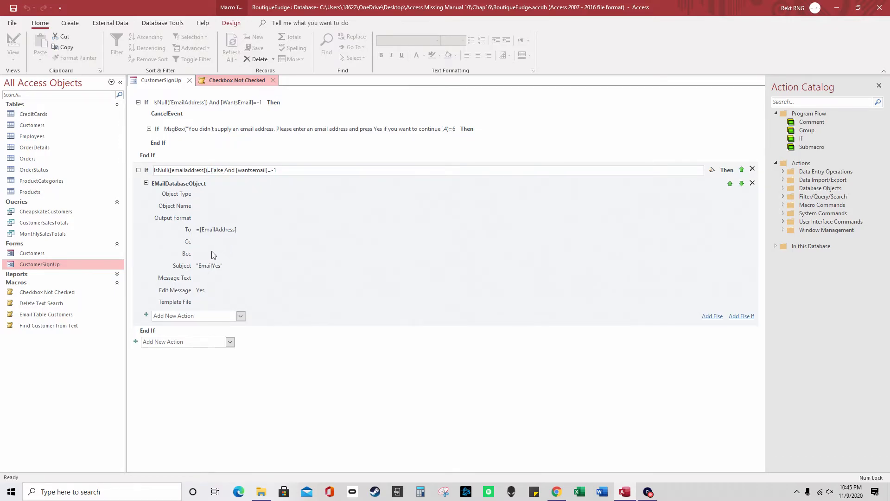
left_click(218, 230)
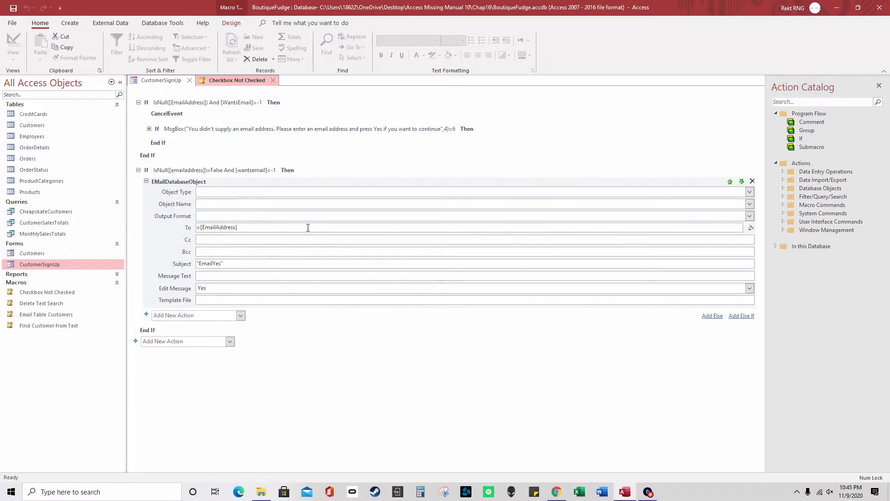
left_click_drag(257, 230, 202, 227)
left_click(169, 81)
left_click(256, 272)
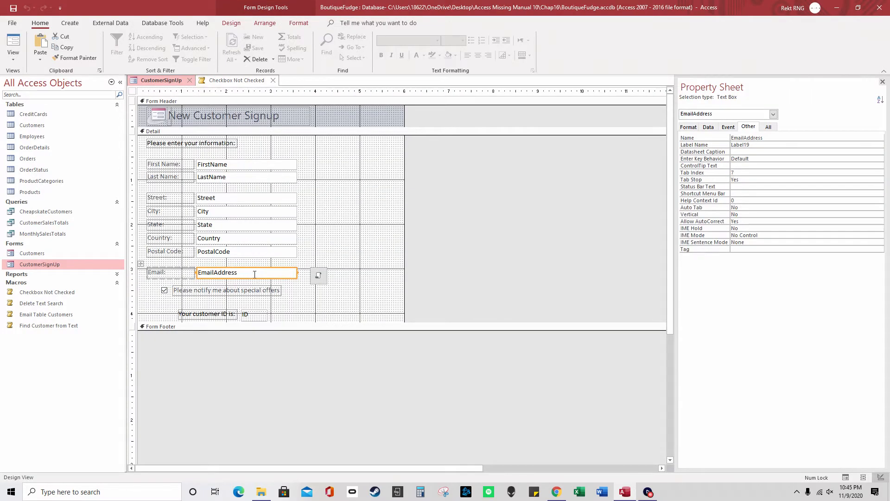
double_click(770, 138)
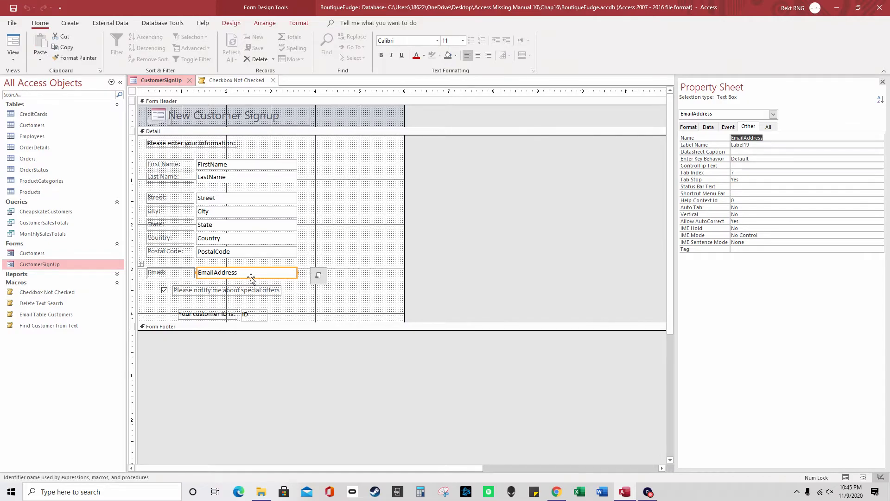
left_click(227, 82)
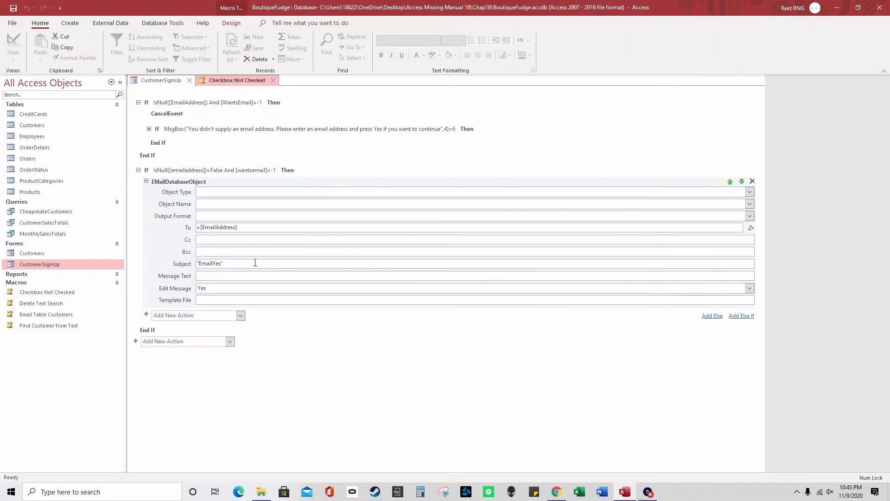
left_click(217, 228)
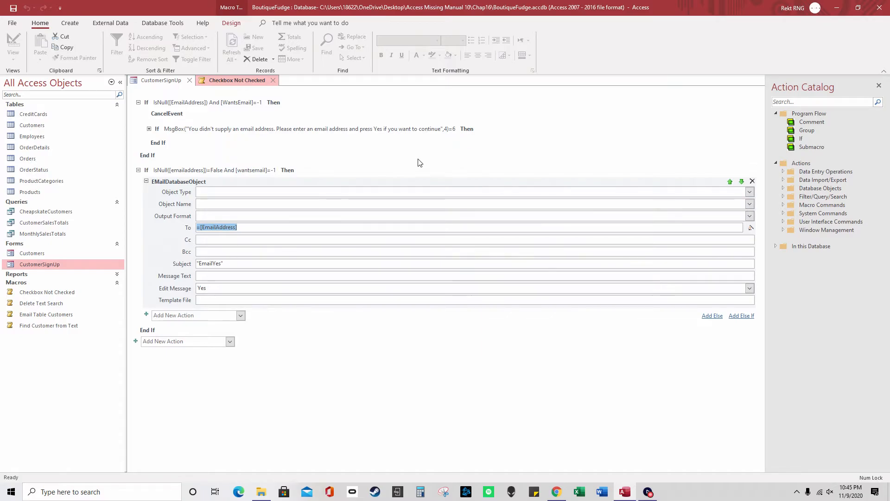
Change the MsgBox If condition's comparison from 7 to 6 and close the macro
left_click(457, 130)
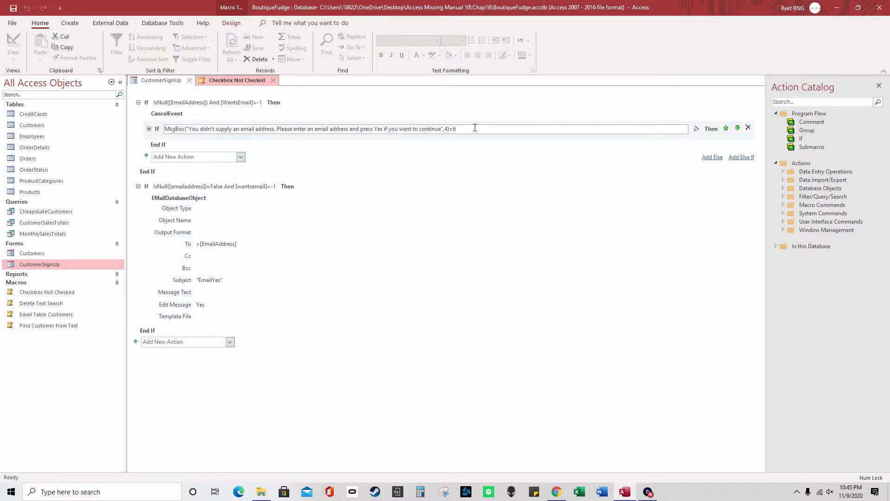
key("BackSpace")
type("6")
left_click(273, 80)
In Form View, tick special offers, run the email button, and answer No to the missing-email prompt
right_click(178, 80)
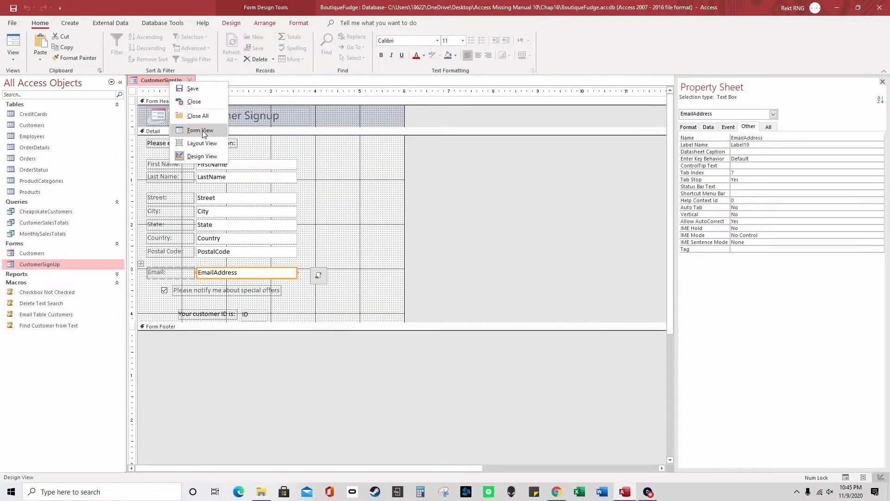
left_click(202, 129)
left_click(163, 263)
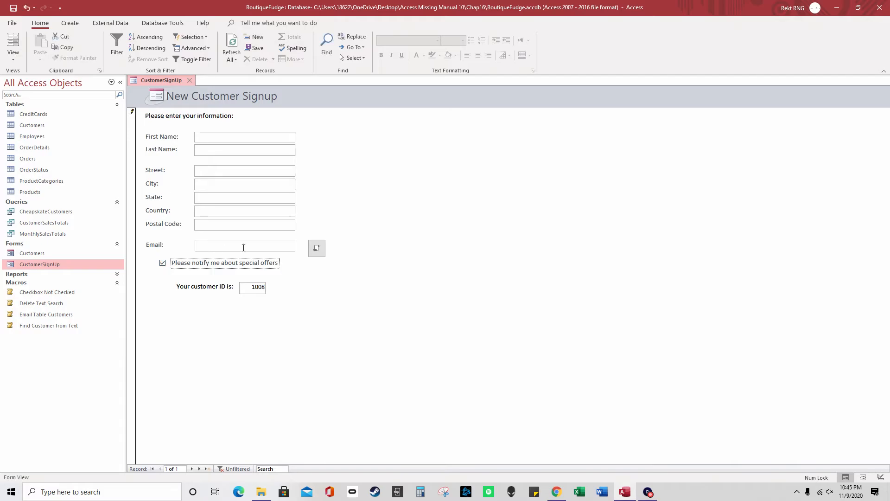
left_click(322, 249)
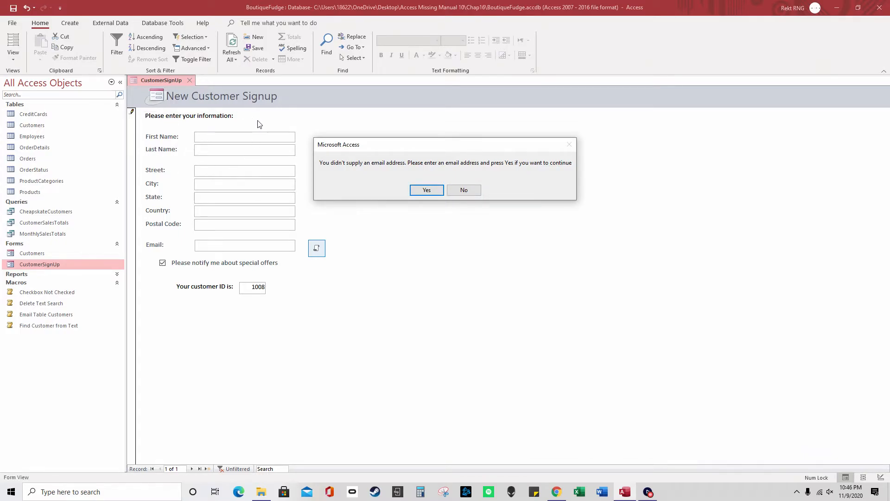
left_click(467, 190)
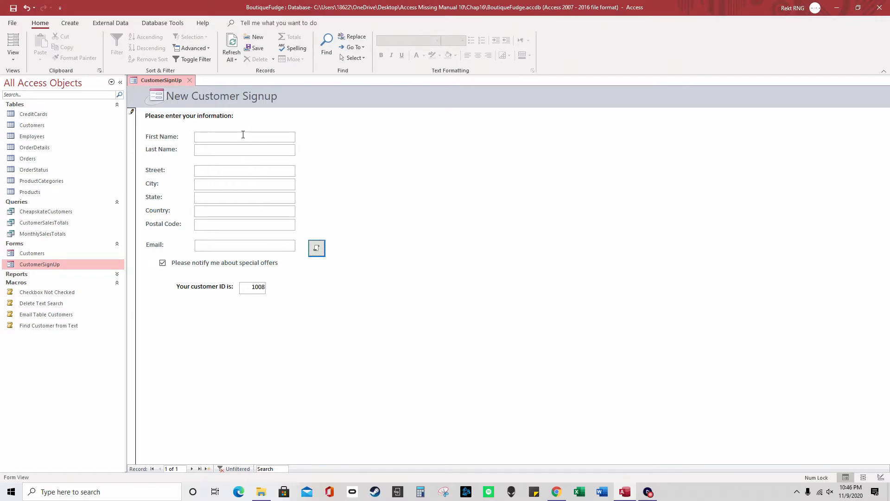
Enter First Name 'customer', then type 'bbb' in Email and clear it again
left_click(243, 134)
type("customer")
key("Tab")
key("Tab")
key("Tab")
key("Tab")
left_click(270, 242)
type("bbb")
left_click_drag(241, 247, 168, 242)
key("BackSpace")
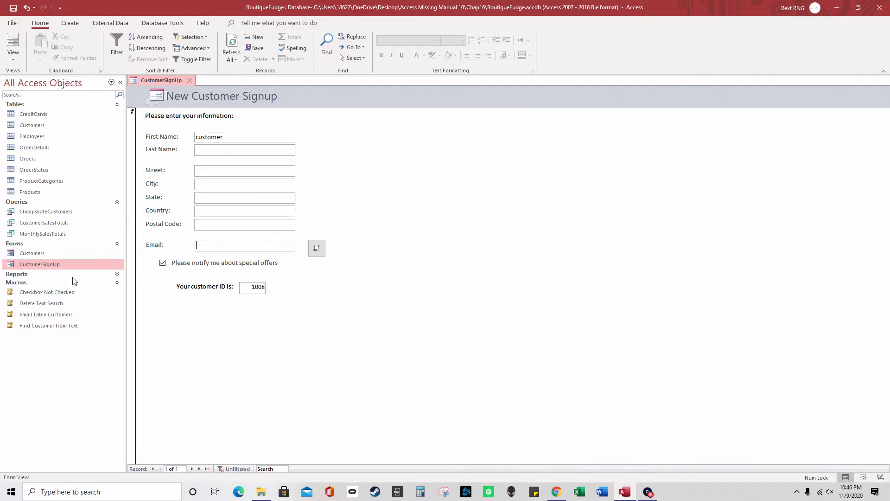
right_click(70, 294)
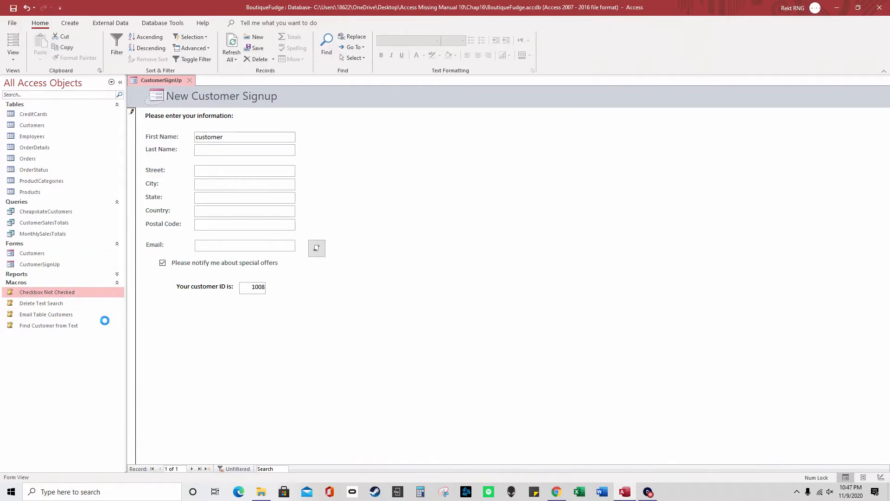
left_click(99, 315)
left_click(230, 324)
scroll(208, 293, "down", 5)
left_click(204, 271)
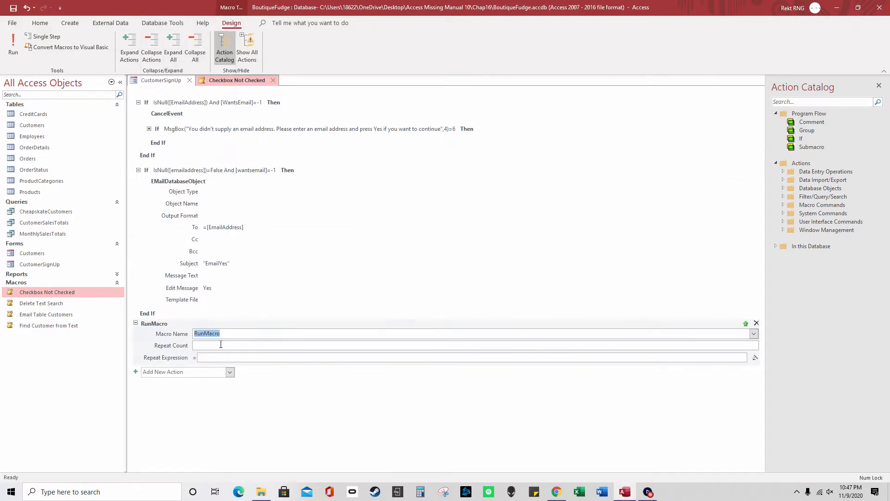
left_click(243, 333)
left_click(754, 335)
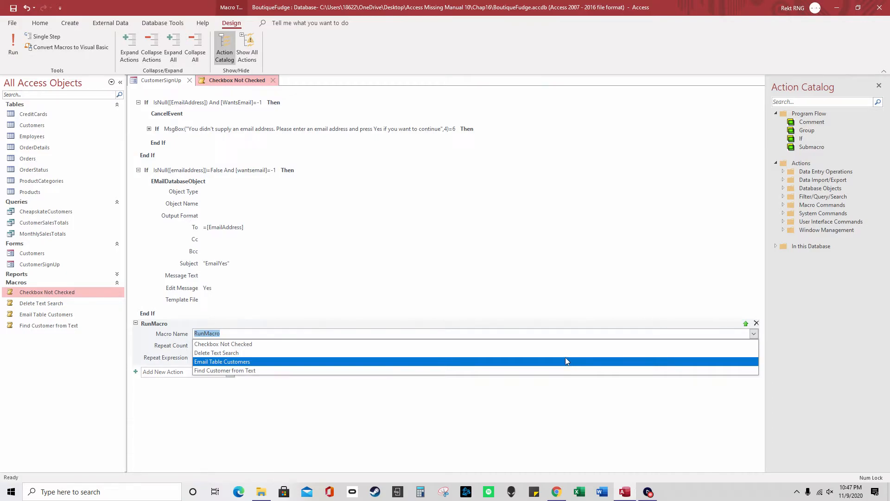
left_click(756, 323)
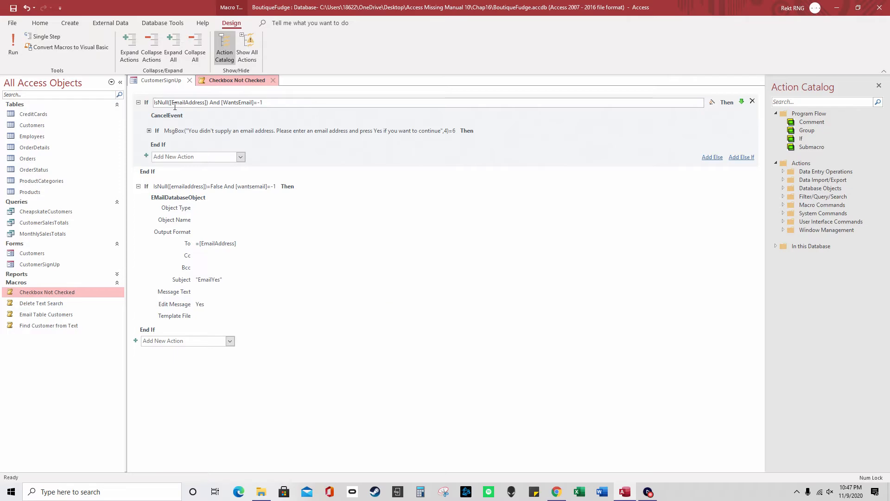
left_click(274, 81)
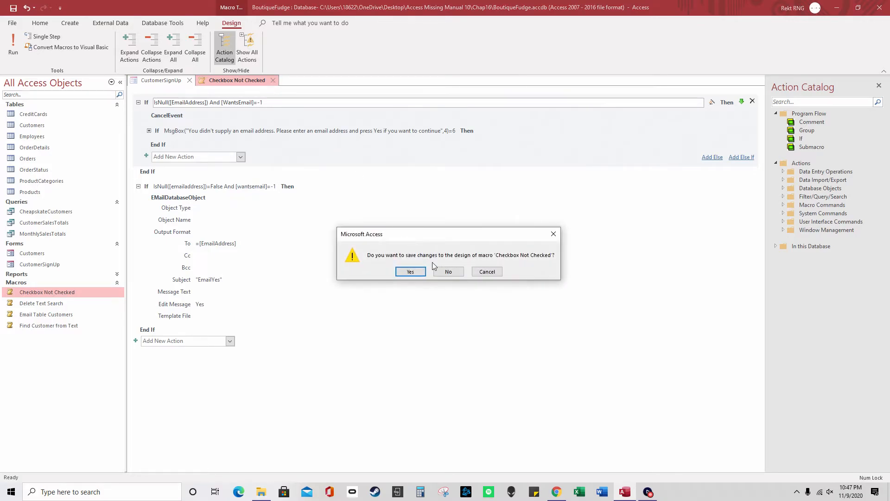
left_click(442, 270)
left_click(190, 80)
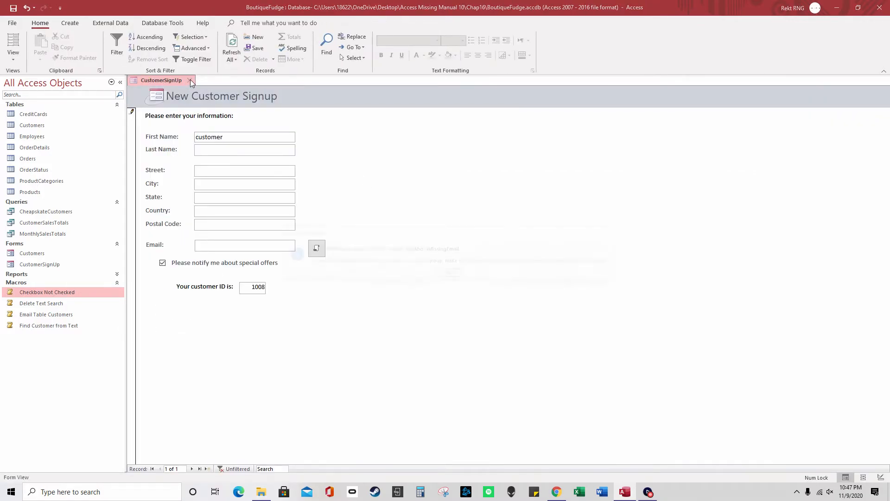
Dismiss the missing-object and can't-save errors, then close CustomerSignUp, discarding record 1008
left_click(614, 232)
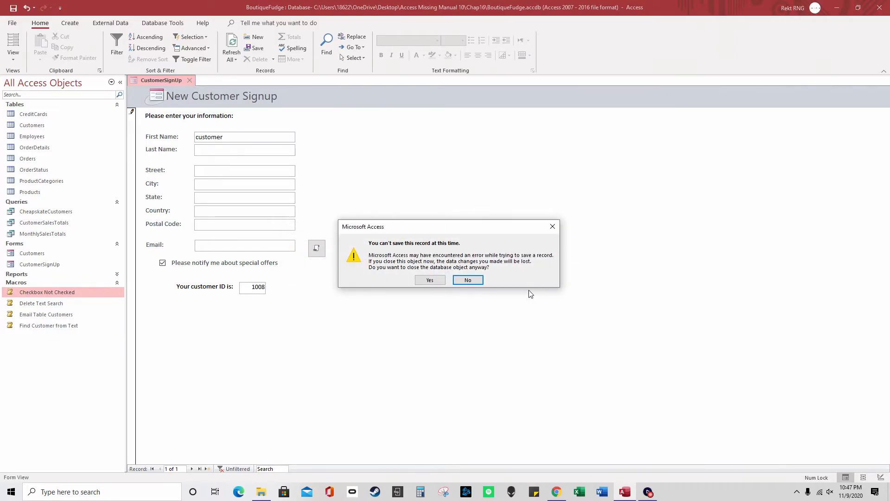
left_click(552, 225)
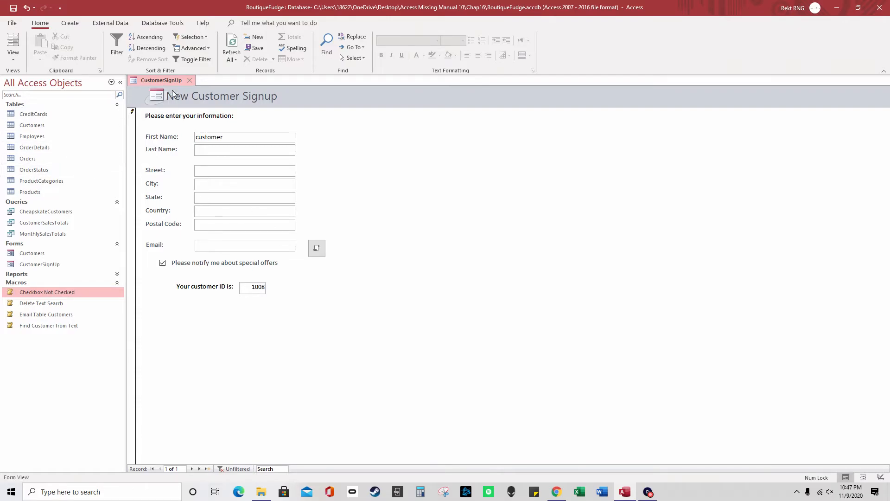
left_click(190, 81)
left_click(448, 274)
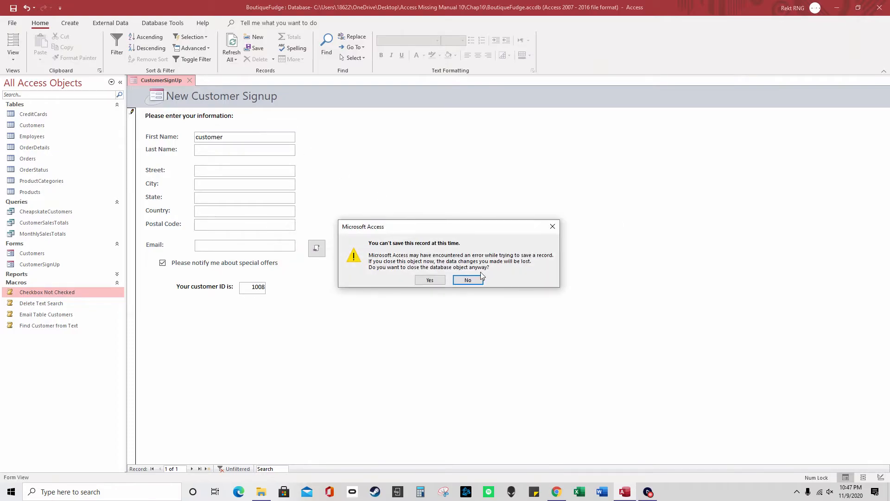
left_click(430, 280)
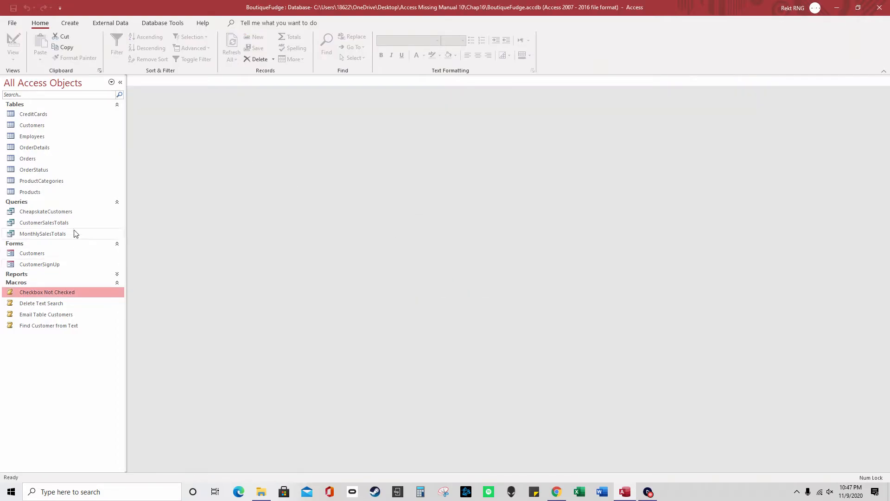
Open the Customers table as a datasheet and show its Table Tools event macro commands
double_click(49, 125)
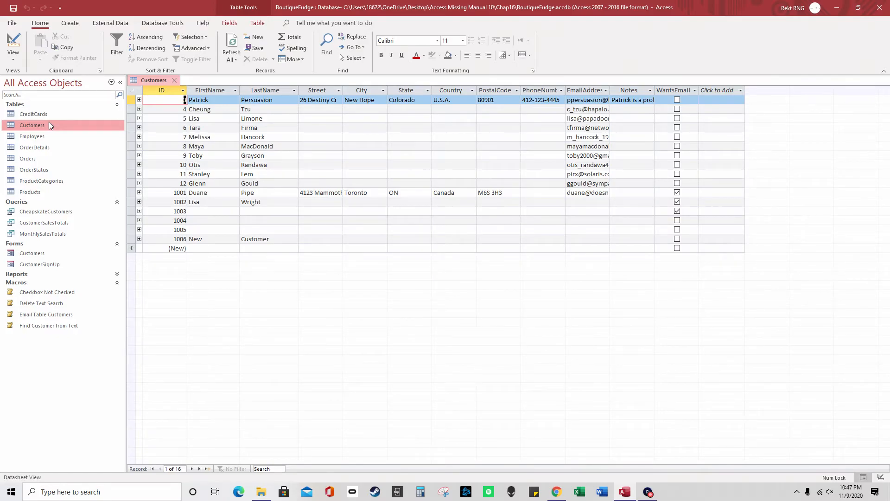
left_click(264, 23)
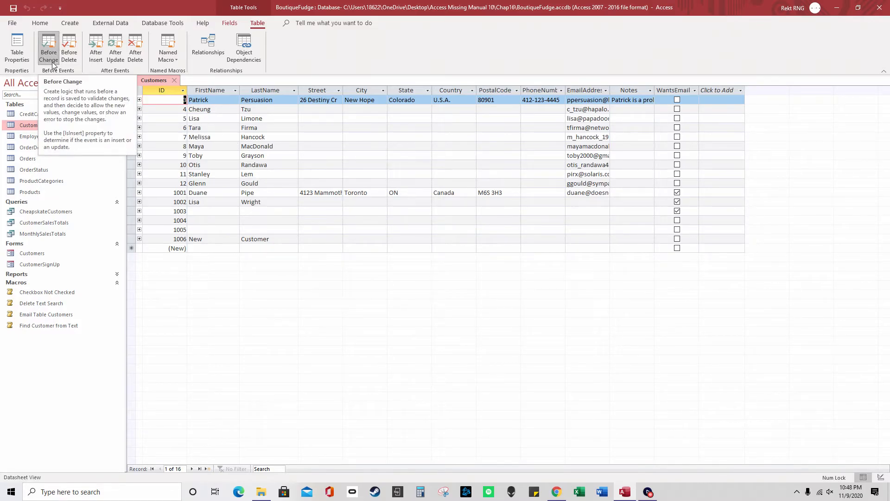
List tables with data macros via Rename/Delete Macro, then open the Customers Before Change macro
left_click(175, 58)
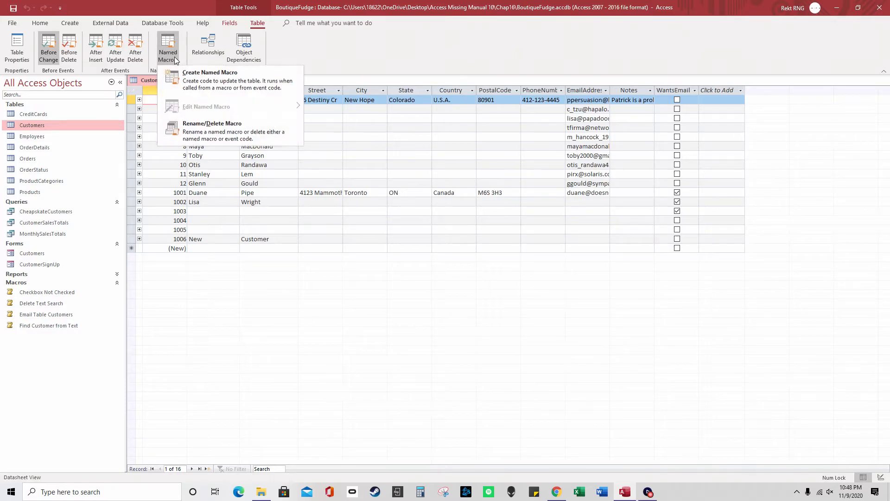
left_click(239, 135)
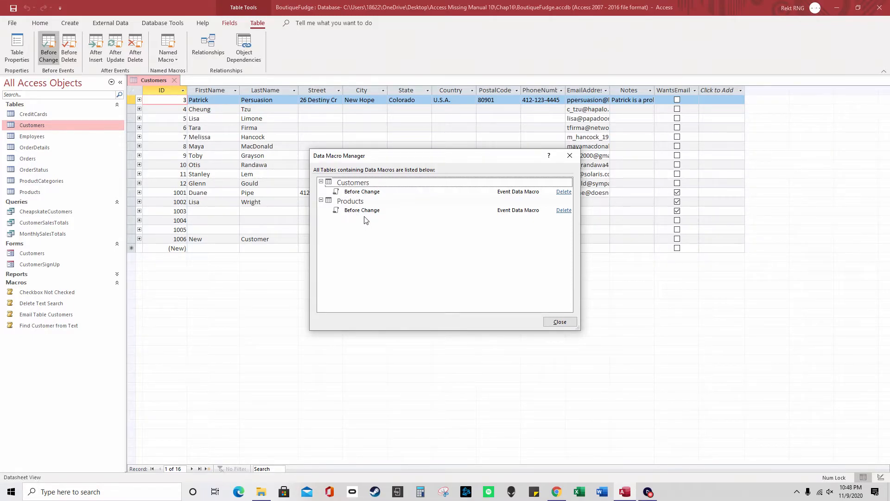
left_click(561, 323)
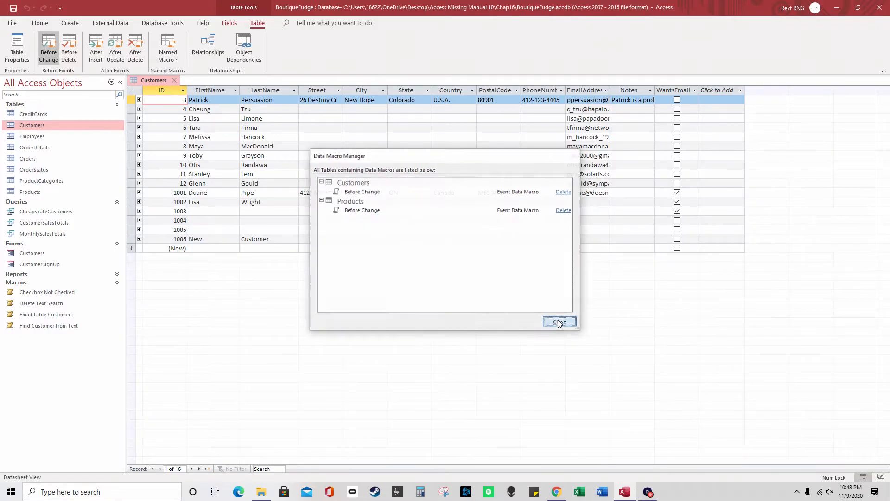
left_click(52, 57)
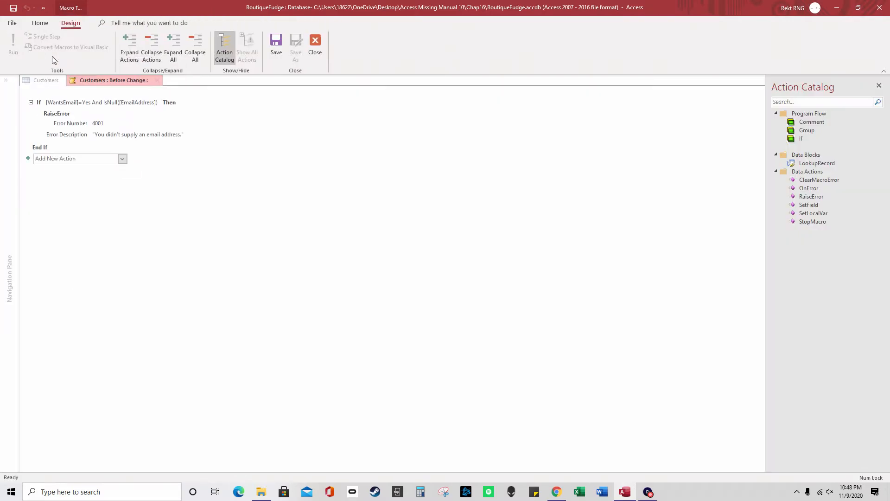
Inspect the IsNull([EmailAddress]) condition and error 4001 message, then close the Before Change macro
left_click(72, 103)
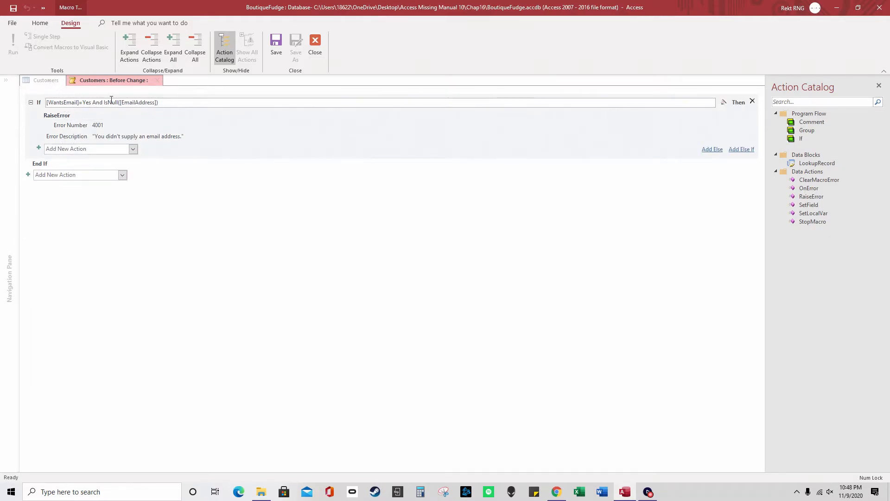
left_click_drag(117, 103, 181, 104)
left_click(181, 105)
left_click(112, 135)
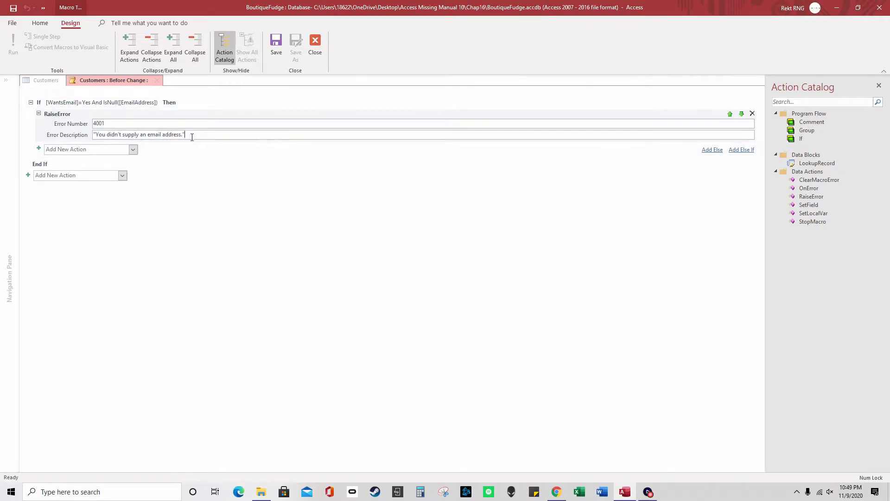
left_click_drag(191, 134, 94, 129)
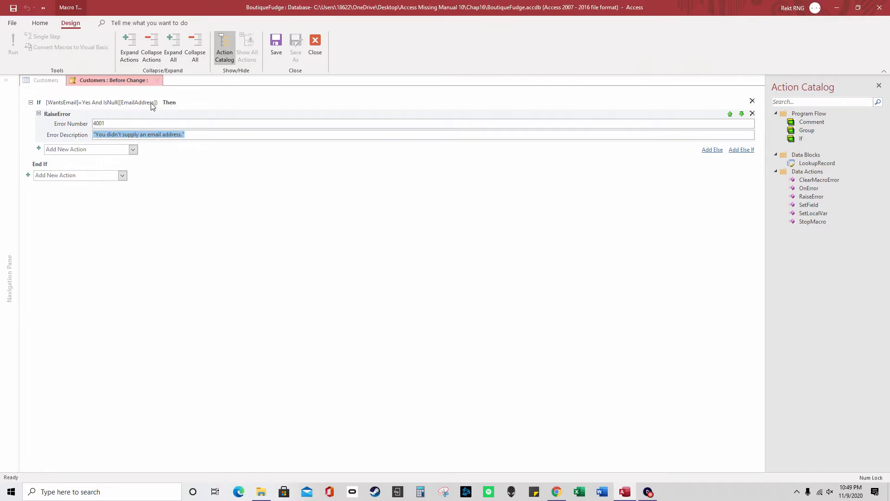
left_click(315, 49)
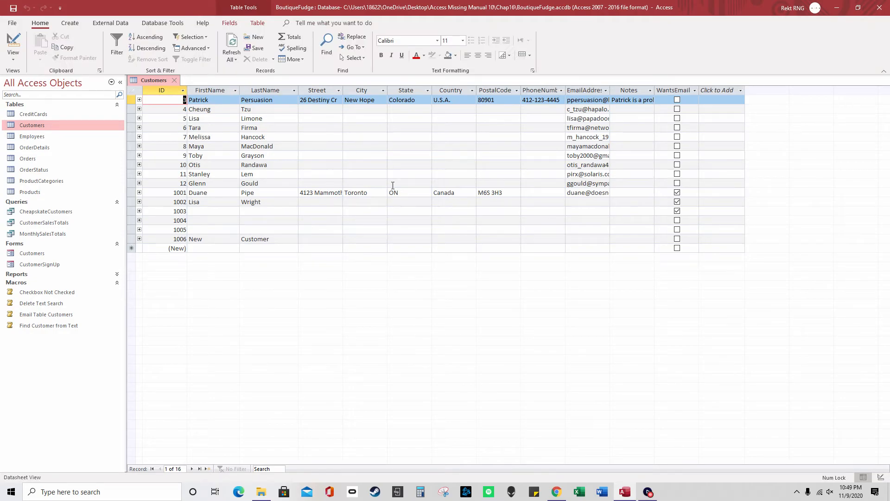
Tick WantsEmail for customer 1004, leave EmailAddress blank, OK the warning, and return to EmailAddress
left_click(677, 221)
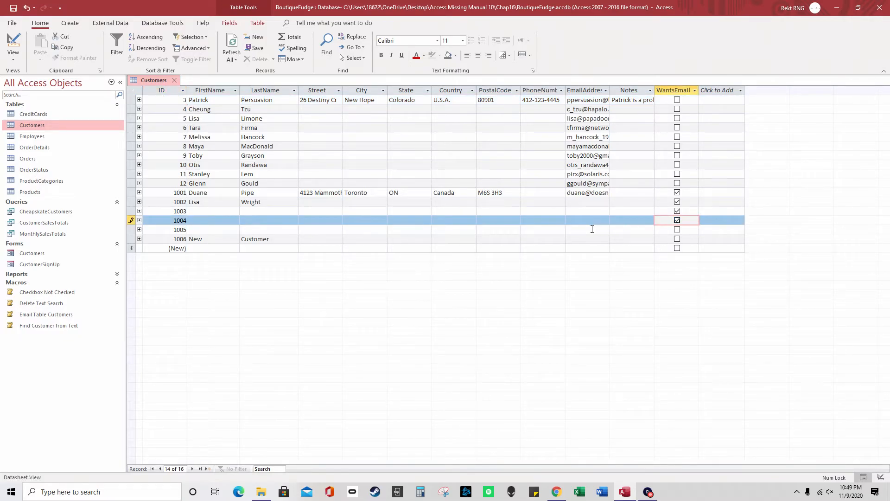
left_click(580, 221)
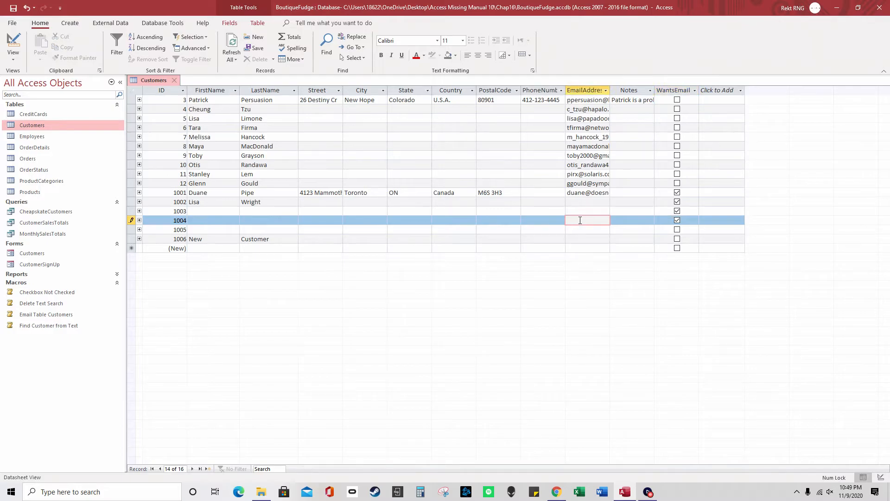
left_click(621, 221)
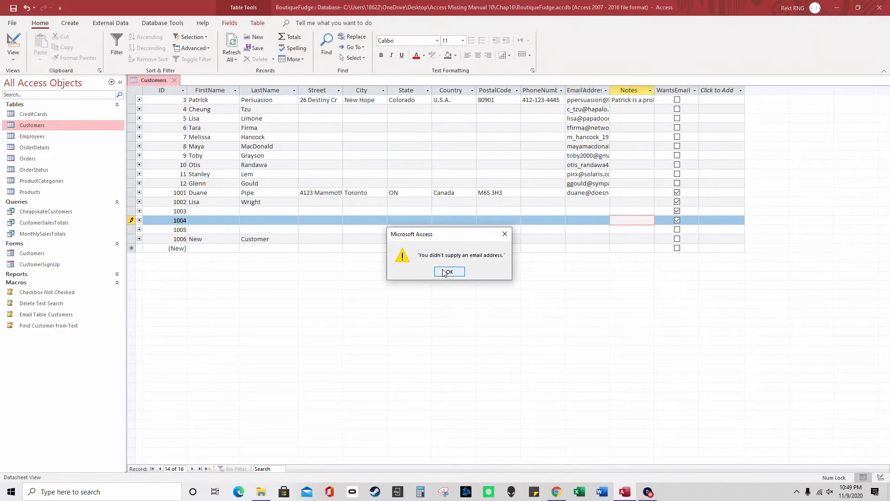
left_click(448, 272)
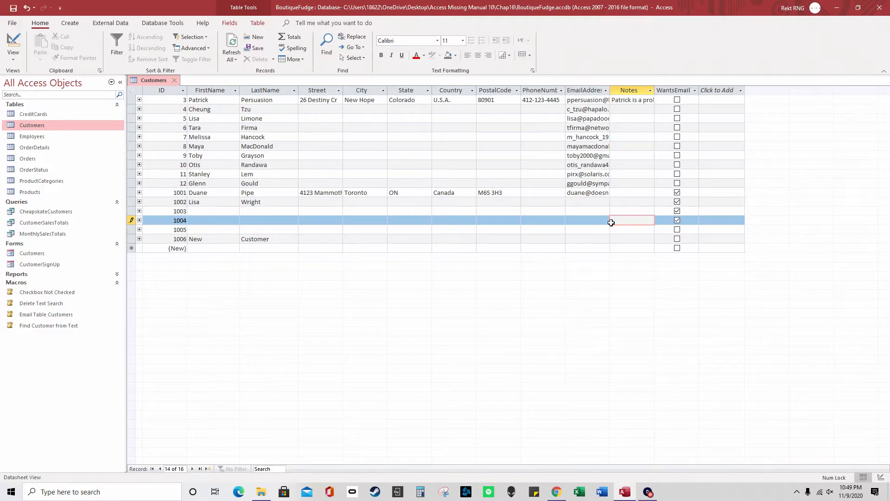
left_click(577, 220)
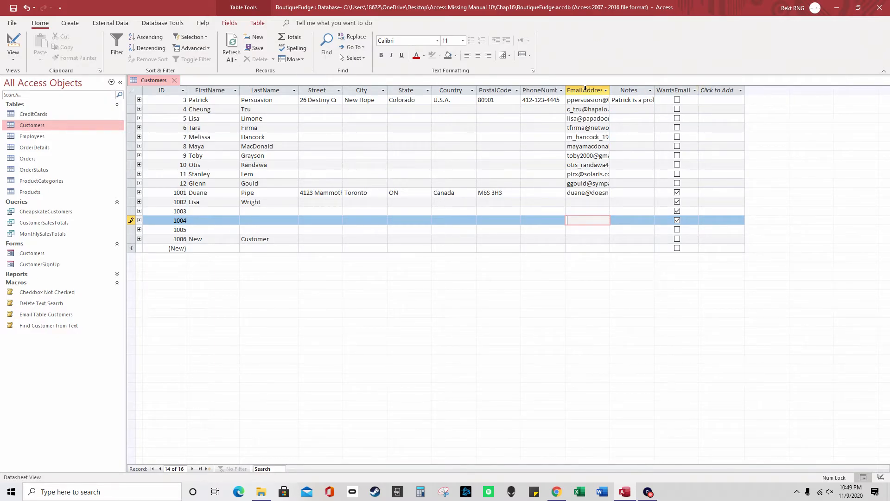
Dismiss the missing e-mail warning and enter an email address in customer 1004's EmailAddress cell
left_click(546, 168)
left_click(443, 271)
type("kkk")
left_click(593, 204)
key("Down")
key("Down")
Widen the EmailAddress column, select the WantsEmail column, and show the table's event macro options
left_click(600, 90)
mouse_move(610, 91)
left_mouse_down()
mouse_move(639, 95)
mouse_move(627, 91)
left_mouse_up()
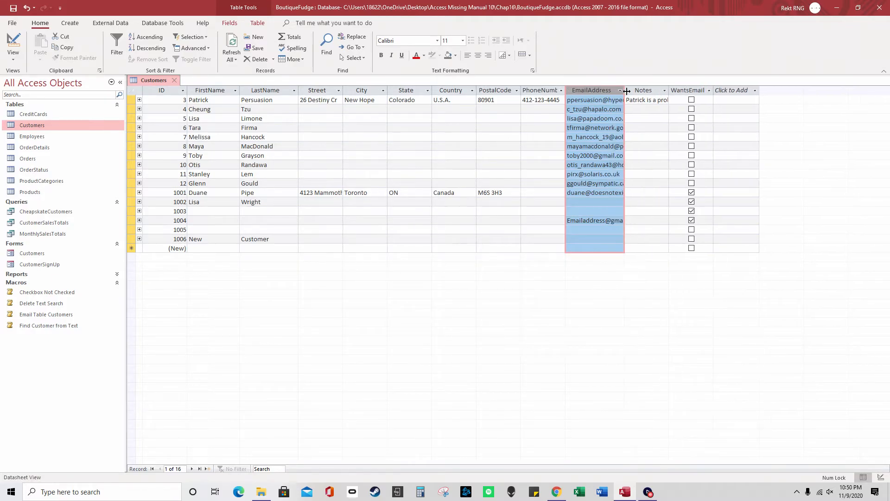
left_click(695, 92)
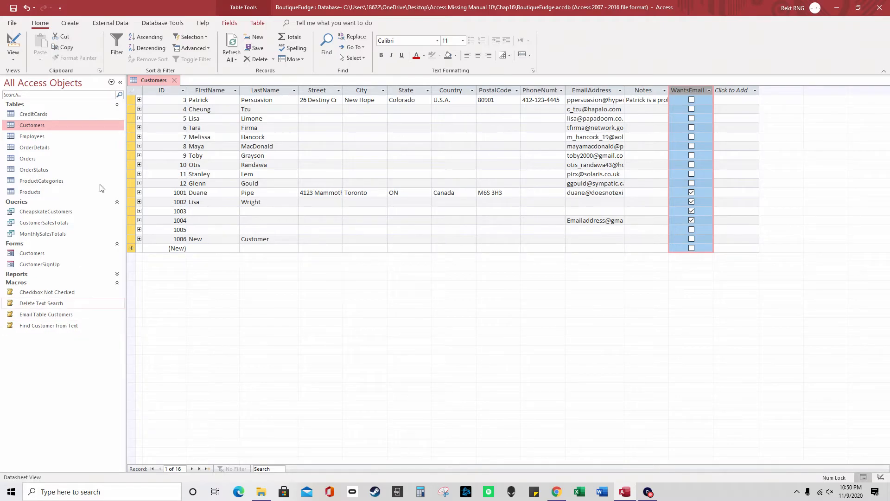
left_click(258, 22)
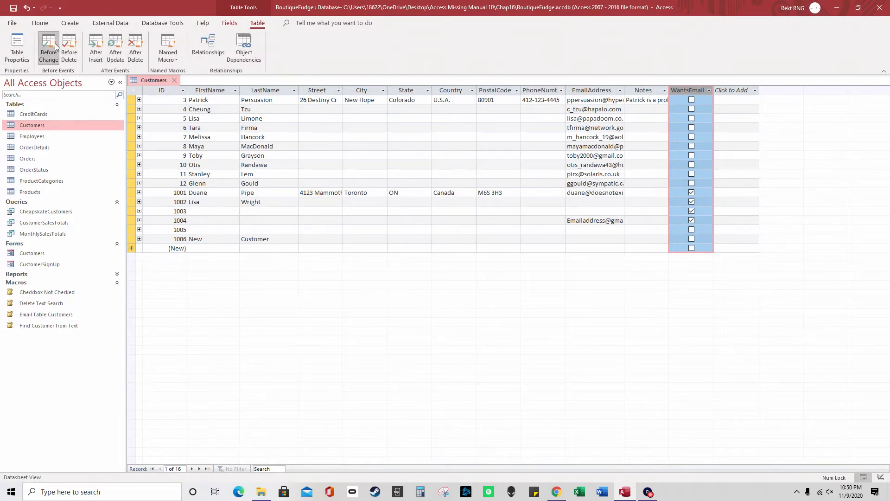
Inspect the Before Change If condition on [WantsEmail] and [EmailAddress], then close the designer
left_click(54, 43)
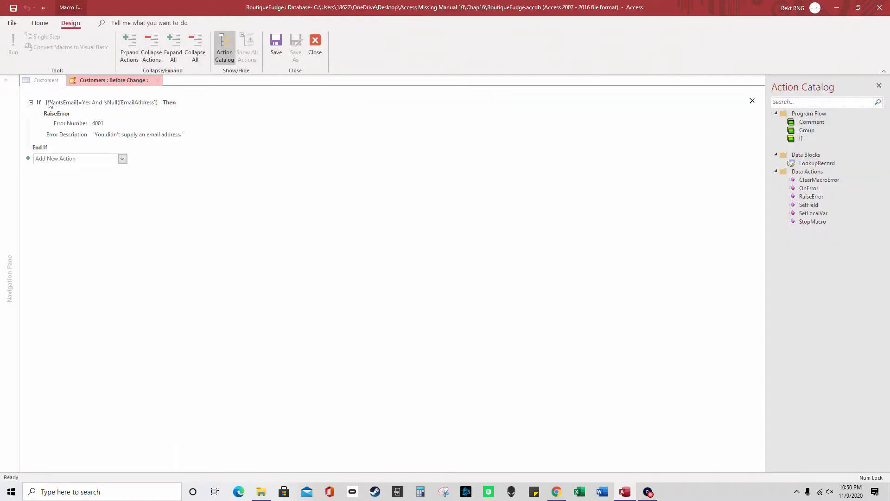
left_click(50, 104)
left_click_drag(80, 103, 40, 103)
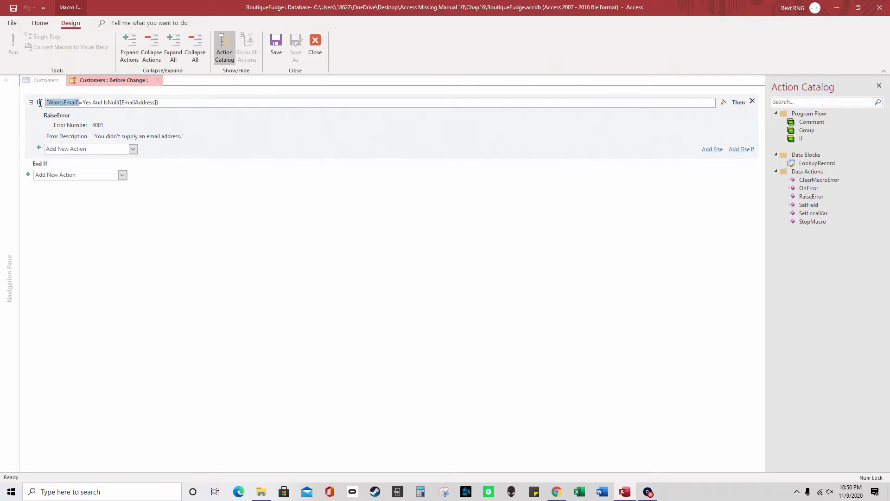
left_click_drag(119, 103, 169, 104)
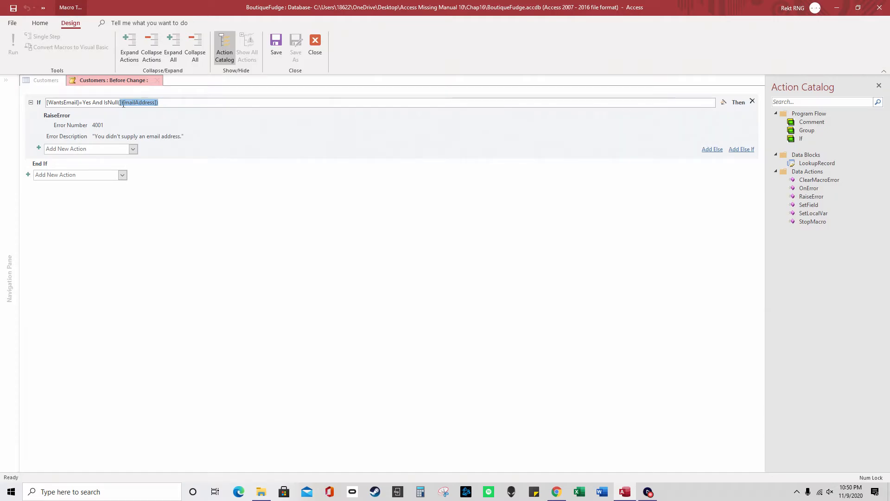
left_click(158, 81)
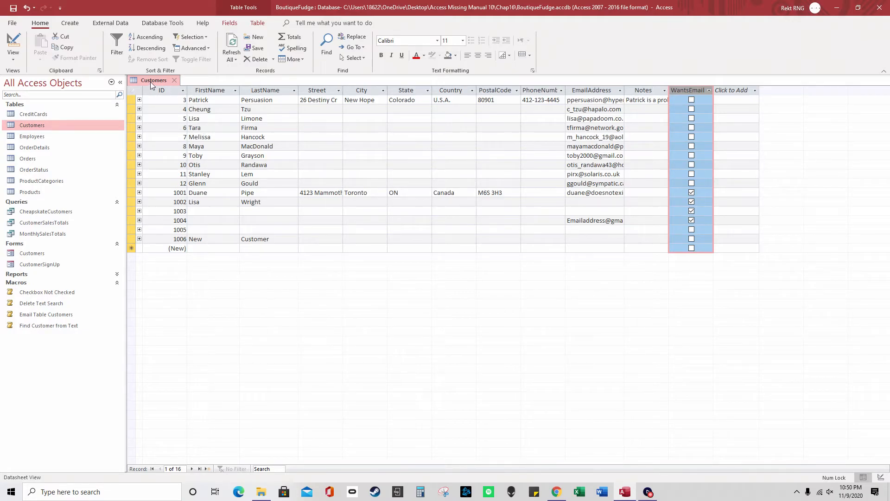
Reopen the Before Change data macro and select its RaiseError action
left_click(258, 22)
left_click(45, 52)
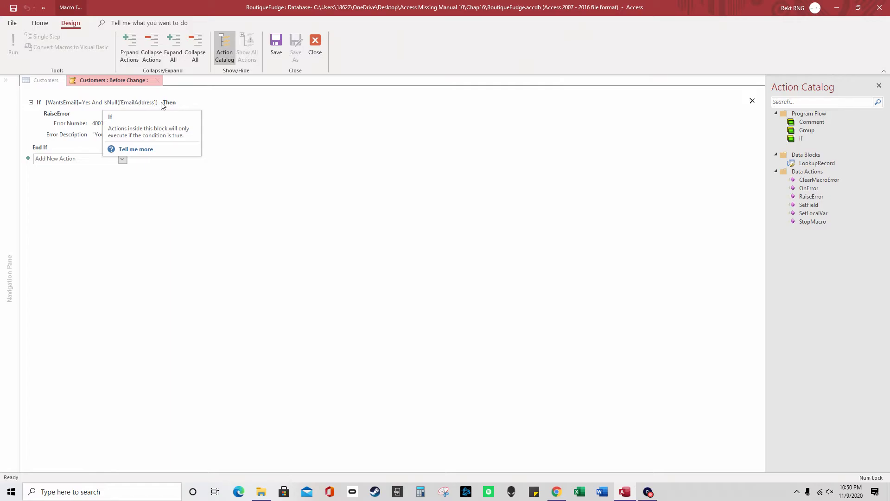
left_click(58, 121)
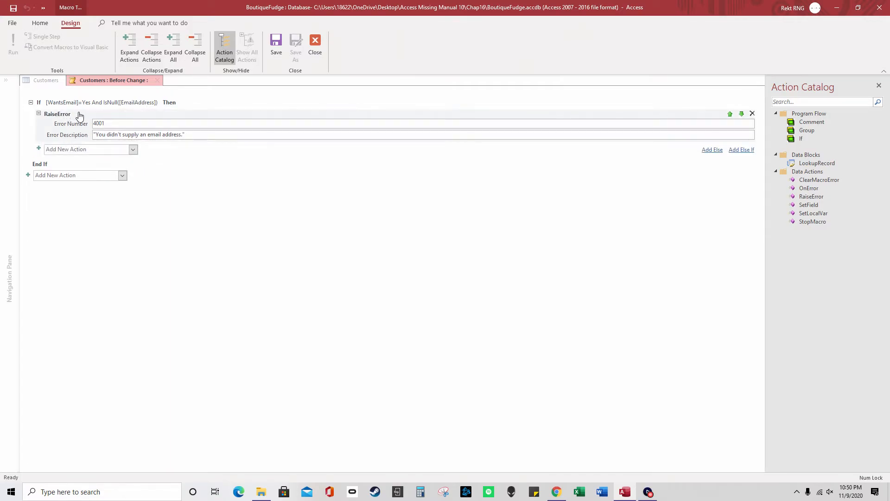
Delete RaiseError and add a SetField action inside the If block
left_click(752, 113)
left_click(136, 119)
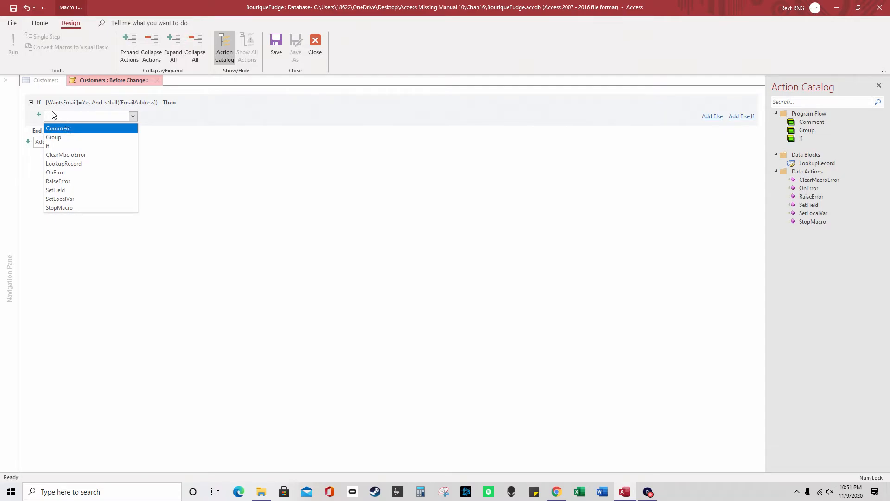
left_click(33, 112)
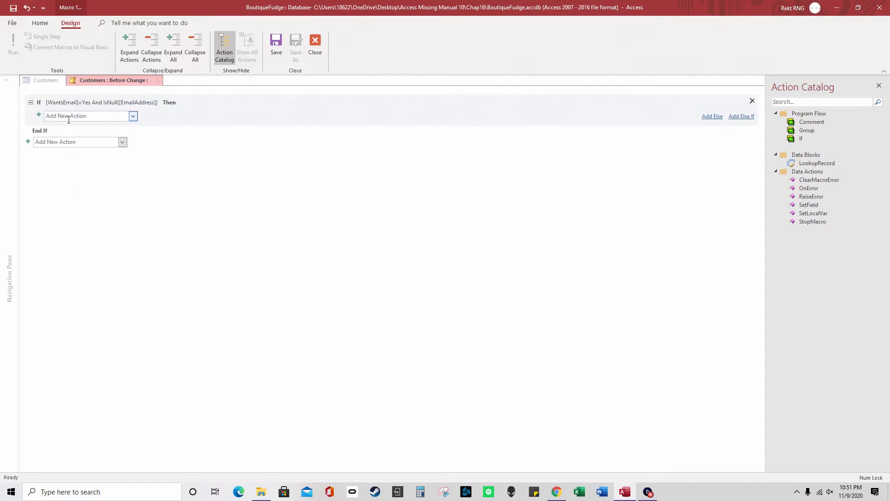
left_click(132, 116)
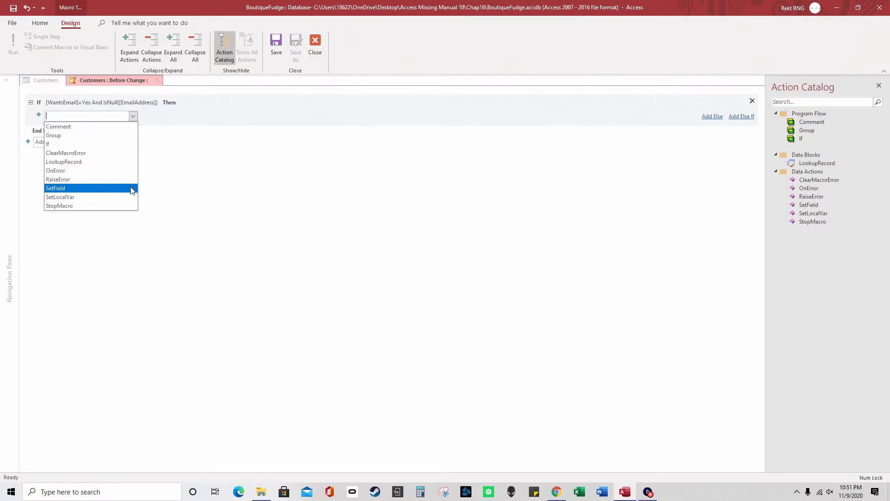
left_click(164, 188)
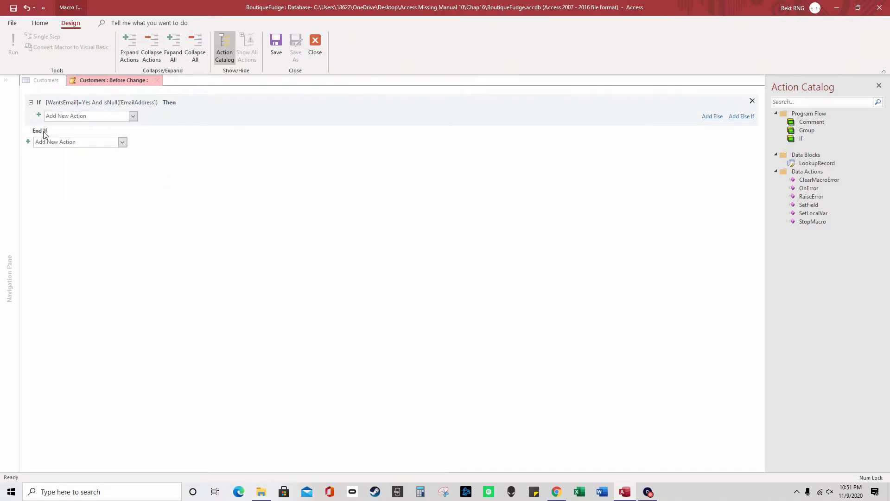
left_click(133, 117)
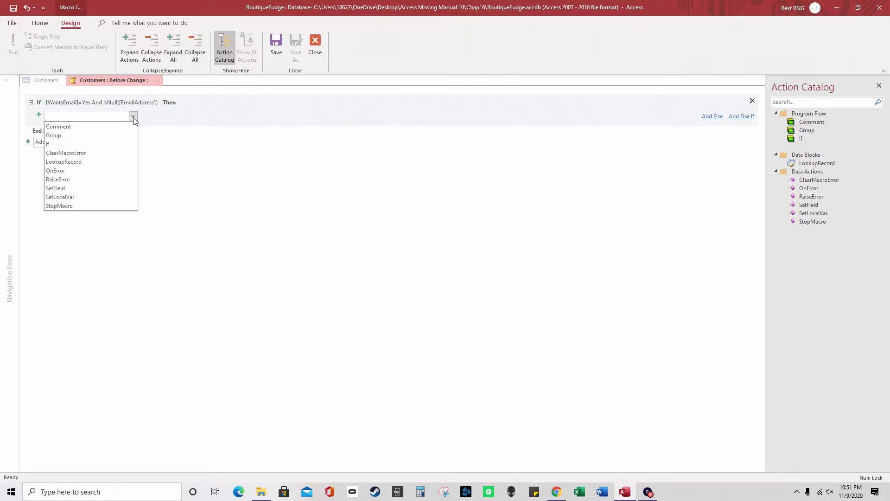
left_click(103, 188)
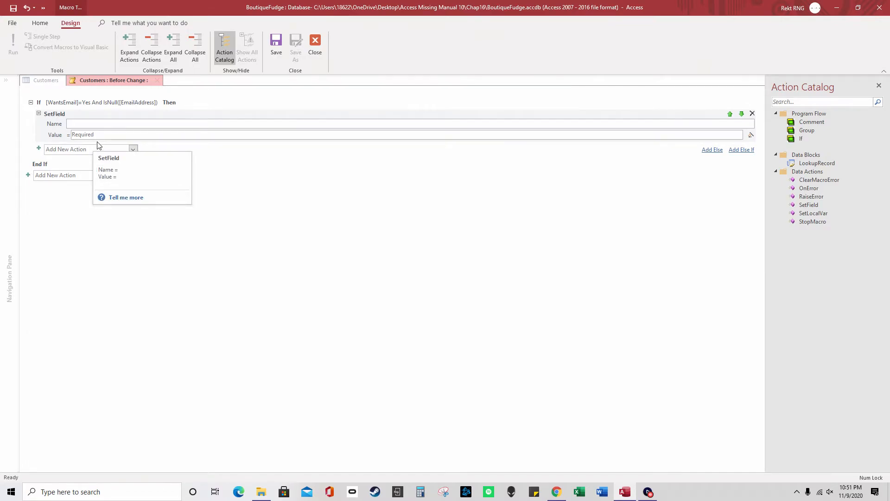
Set SetField's Name to WantsEmail and Value to No, then close the macro
type("WantsE")
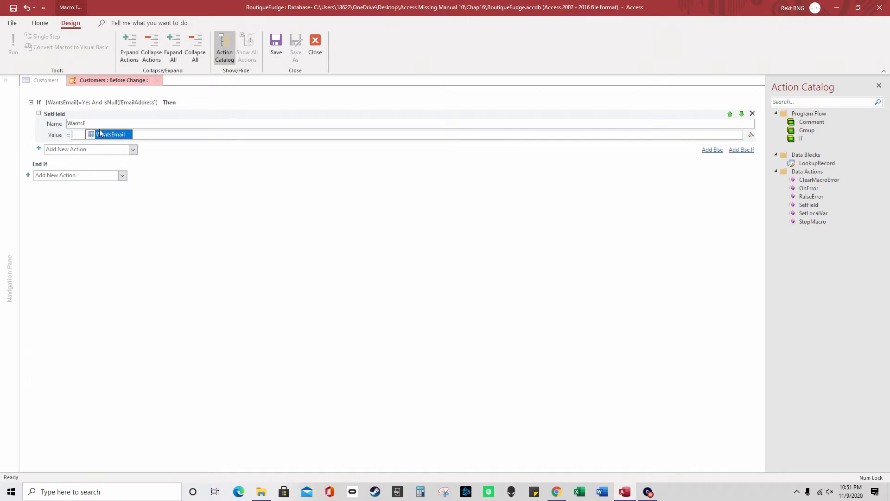
left_click(110, 134)
left_click(109, 135)
type("No")
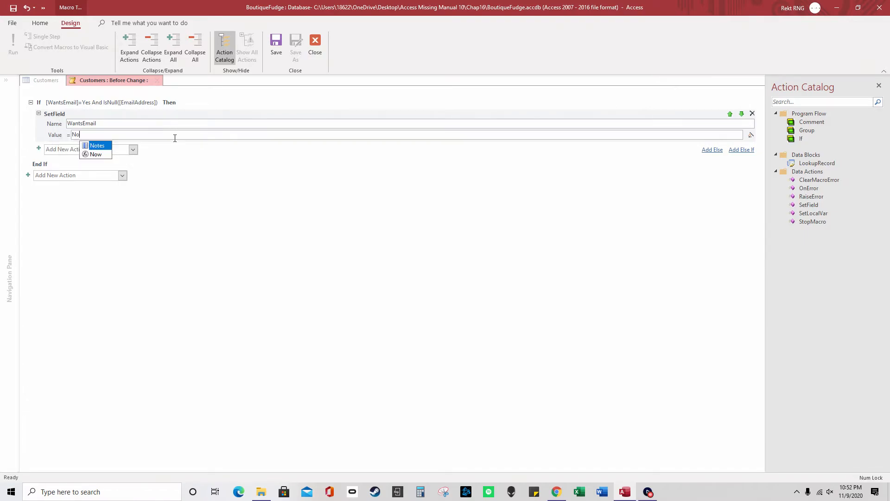
left_click(312, 45)
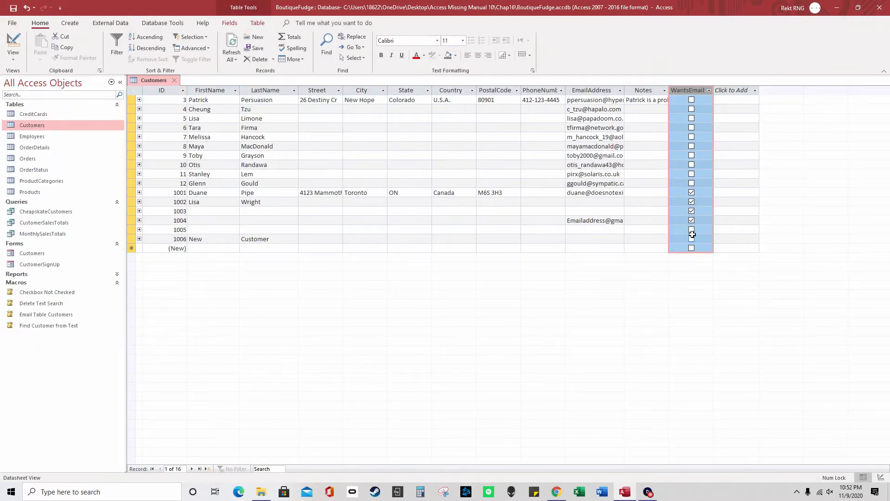
Toggle record 1005's WantsEmail box and move to record 1006 to test the macro
left_click(691, 230)
left_click(662, 239)
left_click(690, 230)
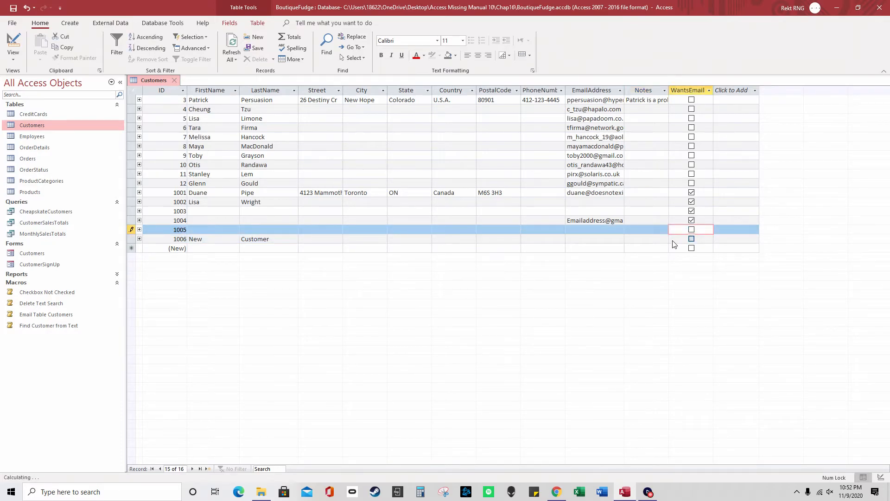
Reopen Before Change, add a quote mark before No in the value, then save and close
right_click(157, 82)
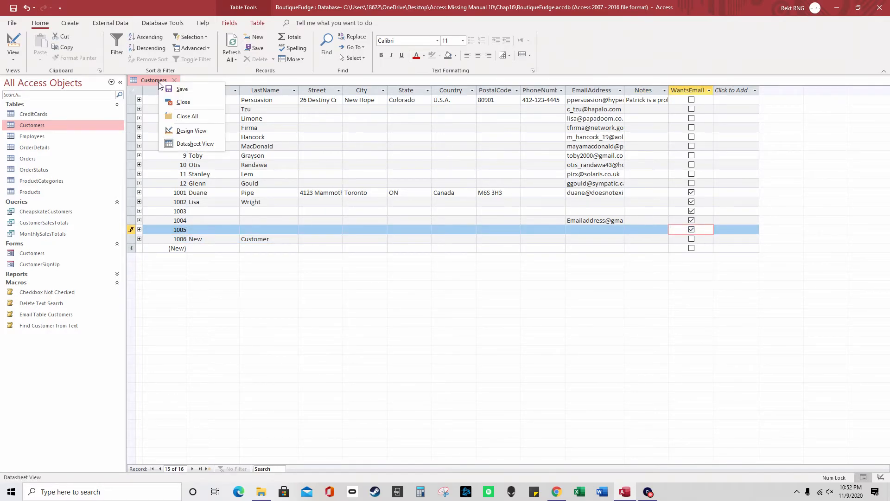
left_click(257, 23)
left_click(48, 55)
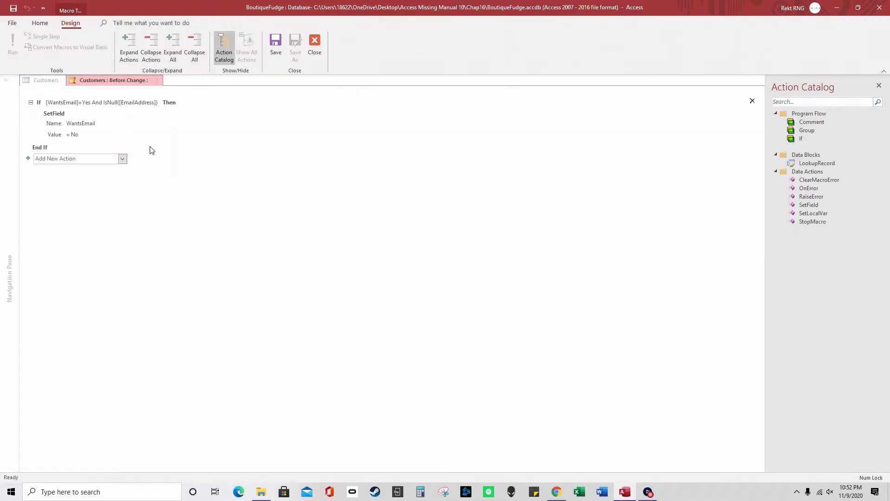
left_click(72, 134)
type("\"No")
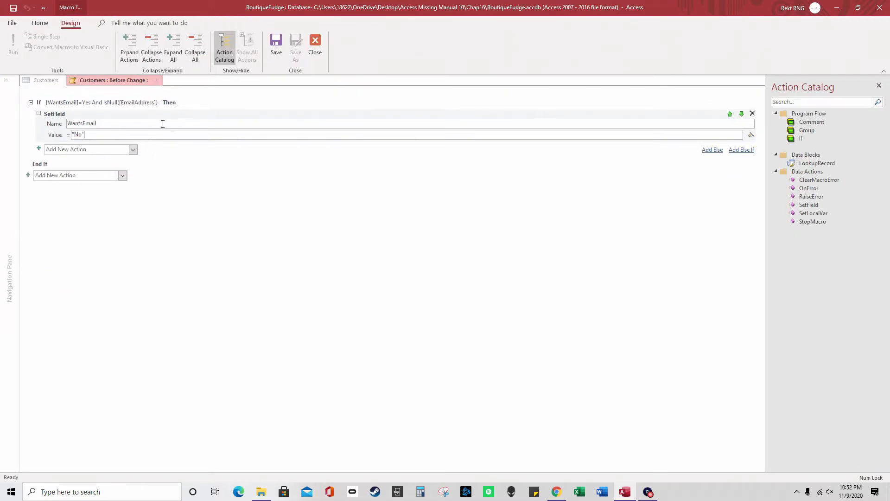
left_click(280, 47)
left_click(315, 47)
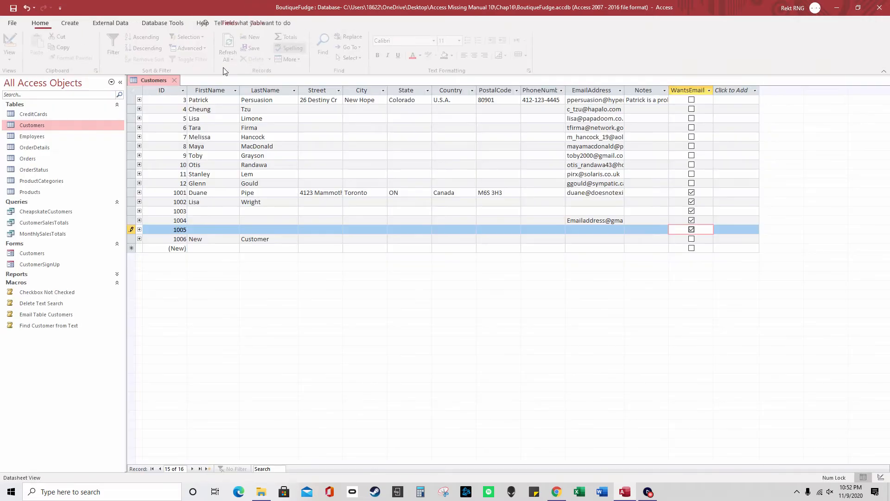
Toggle WantsEmail on records 1005 and 1006, dismissing each type mismatch error
left_click(691, 238)
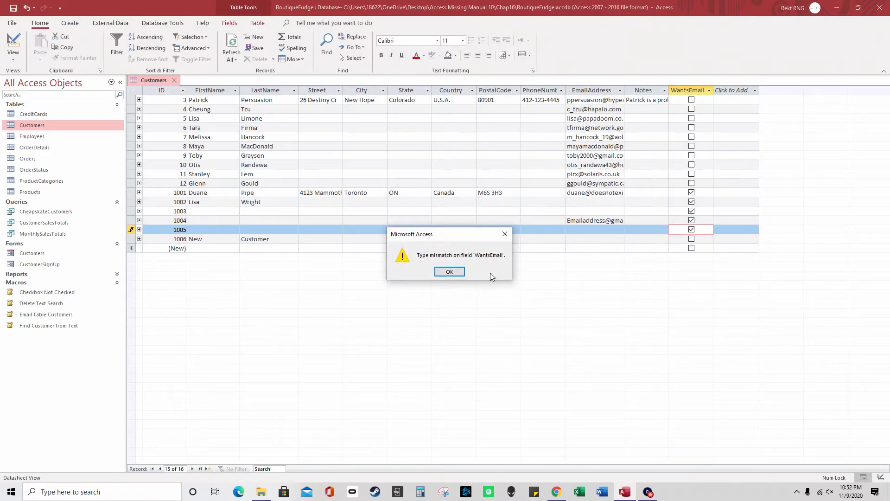
left_click(450, 271)
left_click(691, 239)
left_click(450, 271)
left_click(692, 239)
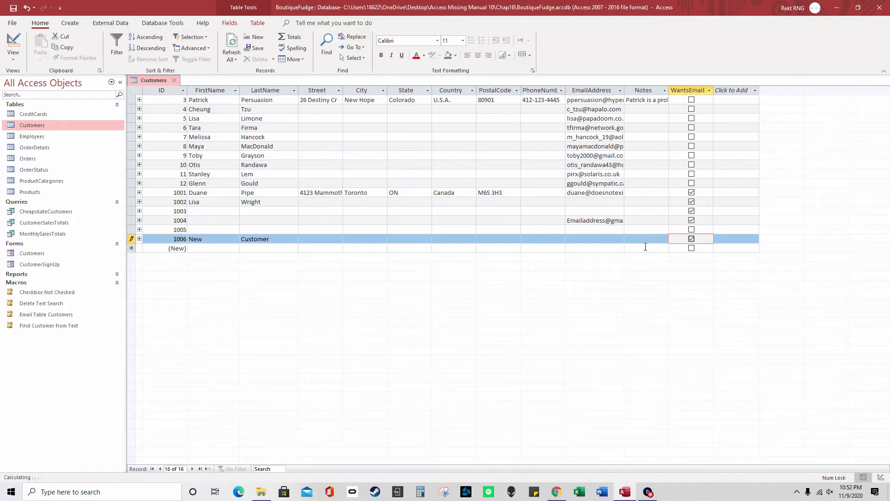
left_click(449, 271)
left_click(692, 239)
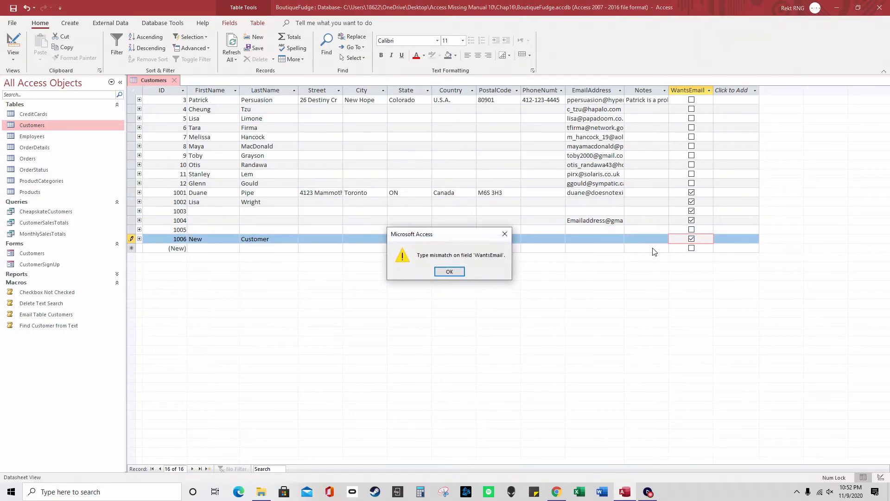
left_click(449, 272)
Reopen the Before Change macro and select WantsEmail in the SetField name
left_click(257, 23)
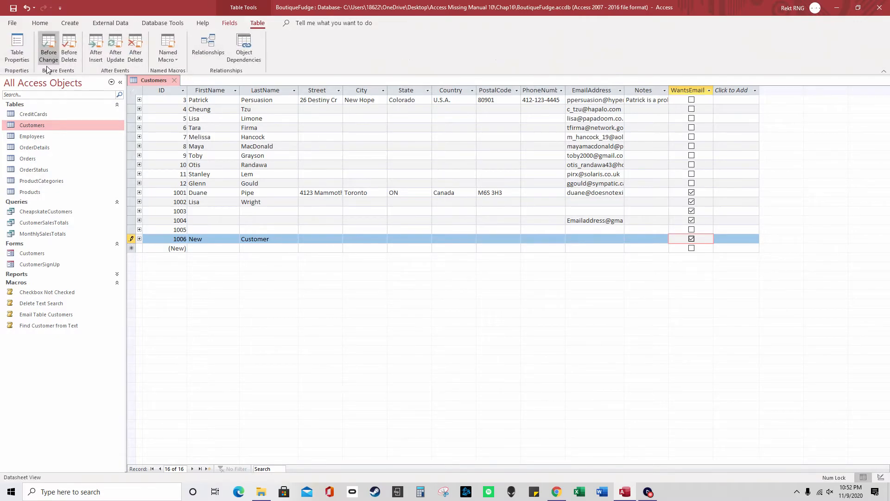
left_click(51, 56)
left_click(93, 124)
left_click_drag(103, 124, 66, 124)
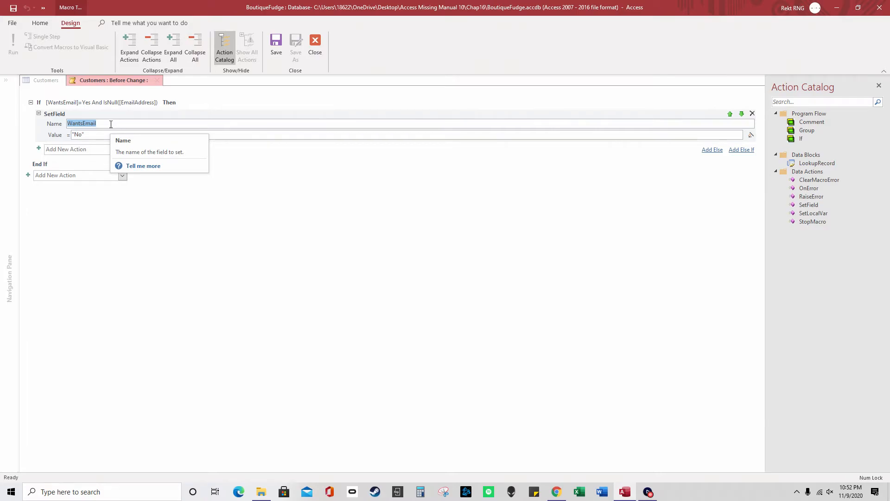
Change the SetField field name to EmailAddress, then save and close the macro
type("E")
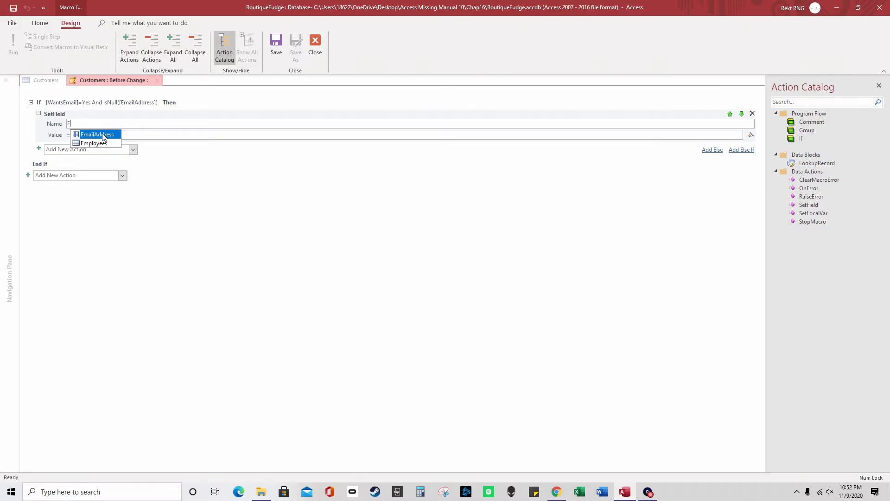
left_click(103, 134)
left_click(276, 44)
left_click(315, 45)
Test on record 1006, clear the No from its EmailAddress, untick WantsEmail, and close the database
left_click(691, 239)
left_click(692, 238)
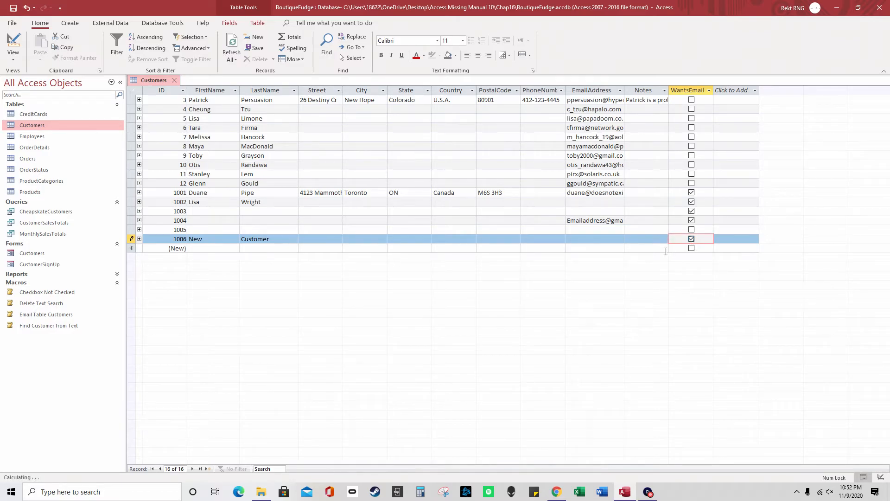
left_click(661, 250)
left_click_drag(581, 241, 549, 240)
left_click(693, 240)
left_click(587, 242)
key("BackSpace")
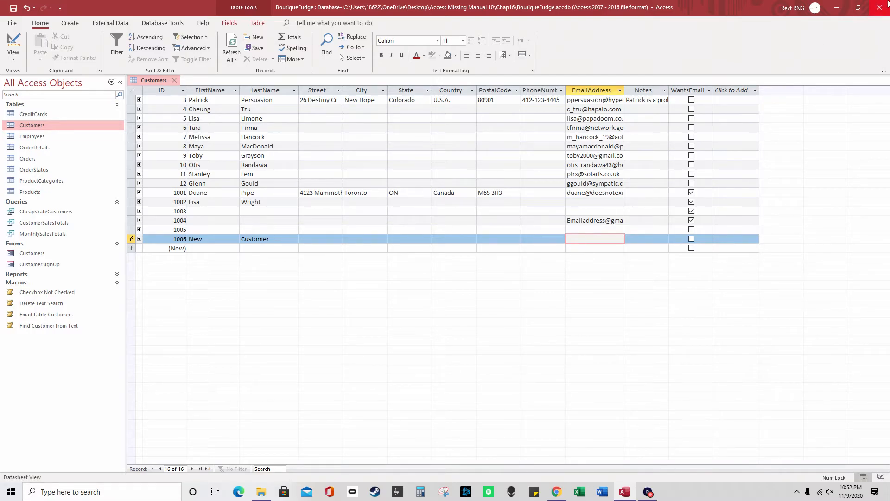
left_click(879, 8)
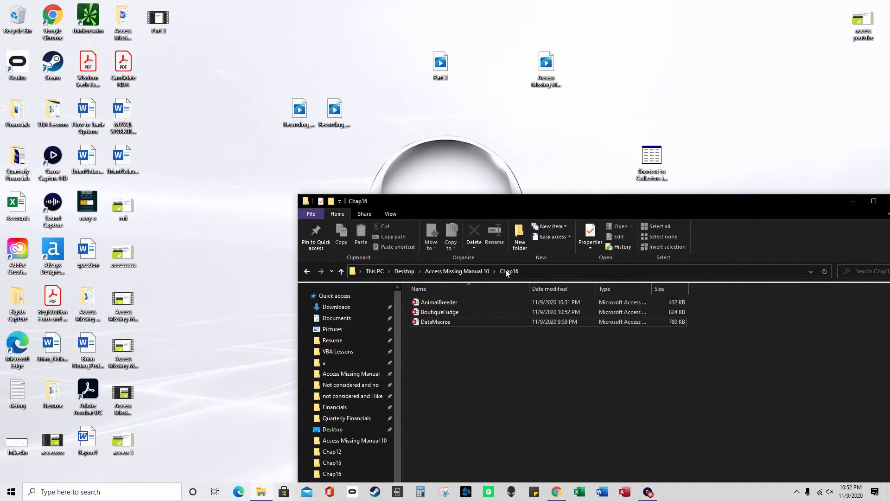
Open the DataMacros database from the Recent list
double_click(465, 323)
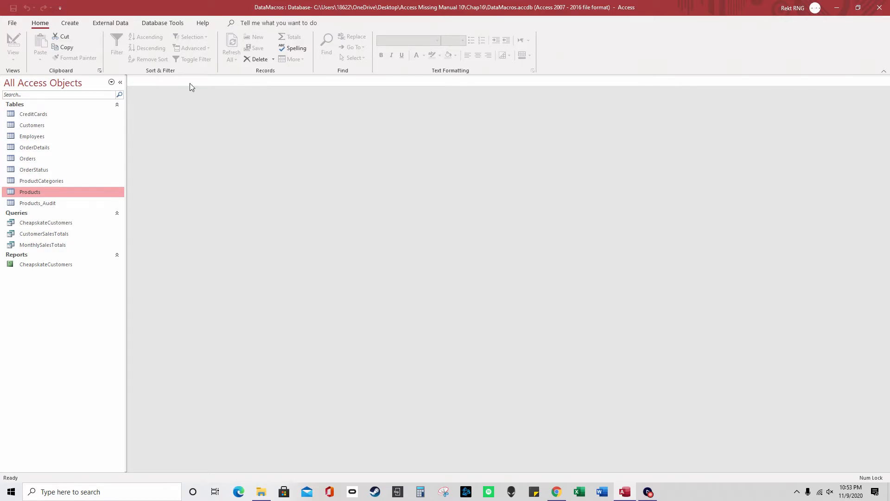
Open the Products and Products_Audit tables and view Products_Audit's field design
left_click(163, 23)
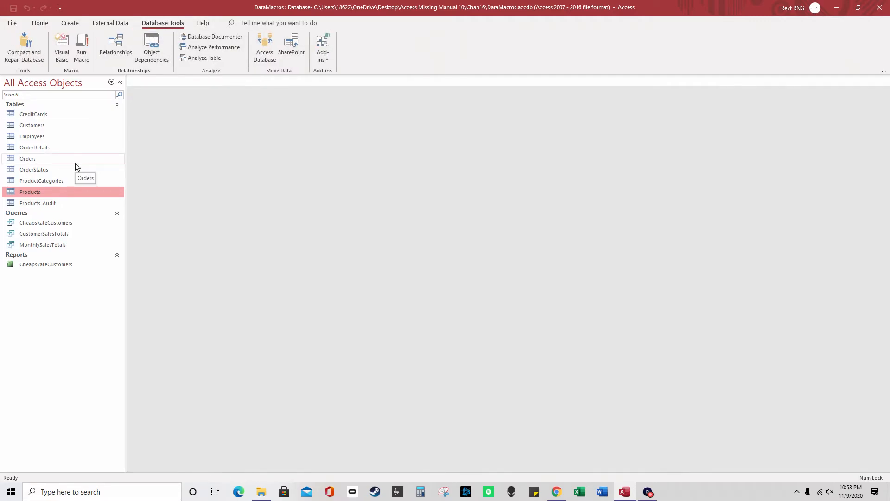
double_click(64, 194)
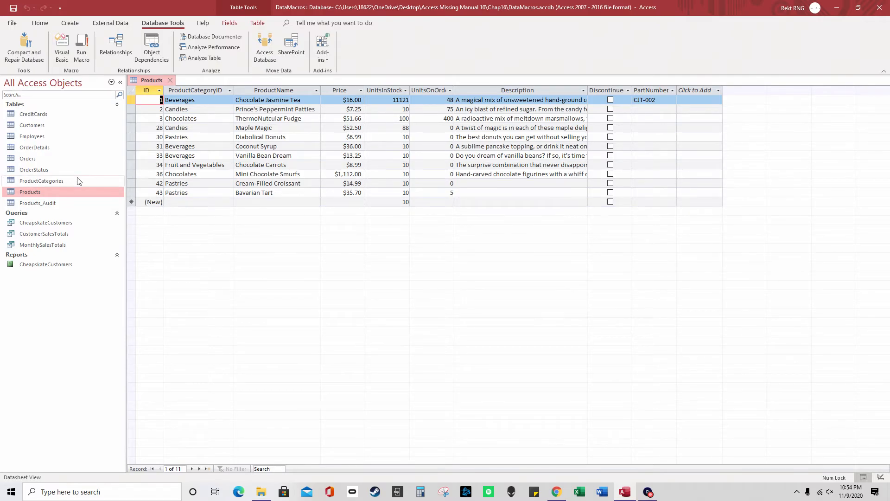
double_click(72, 202)
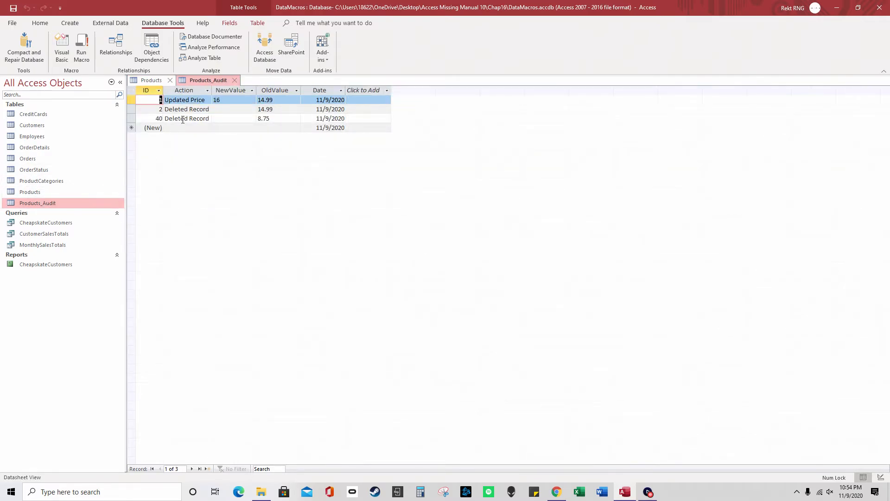
right_click(213, 82)
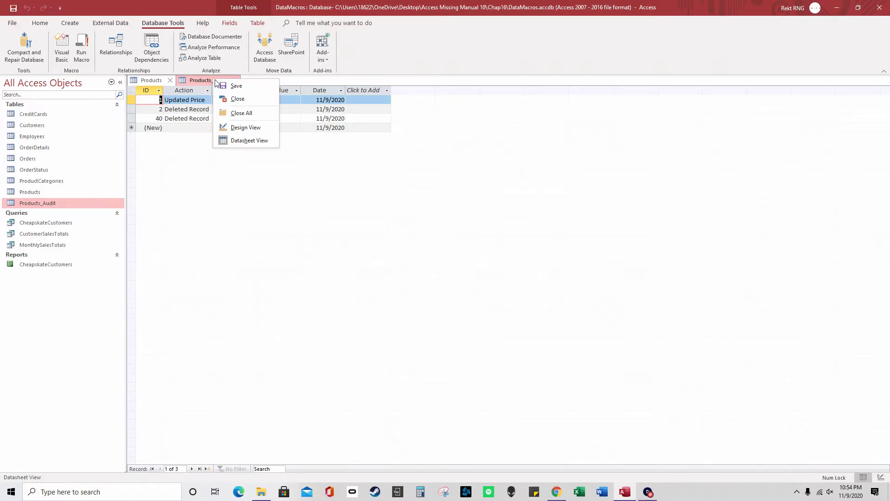
left_click(251, 132)
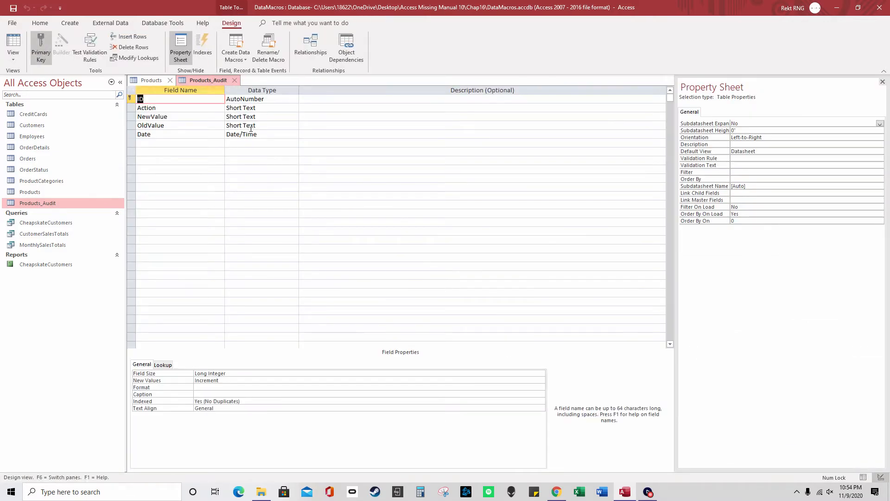
left_click(143, 83)
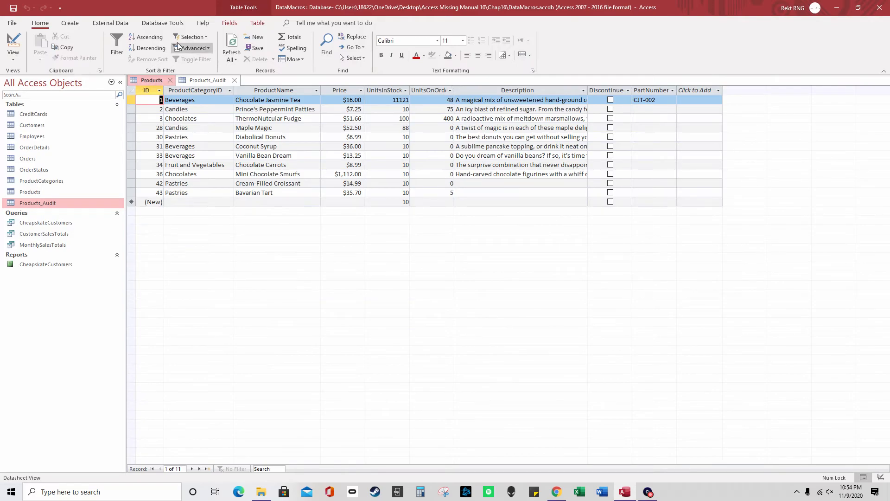
Open the Products table's After Update data macro
left_click(258, 24)
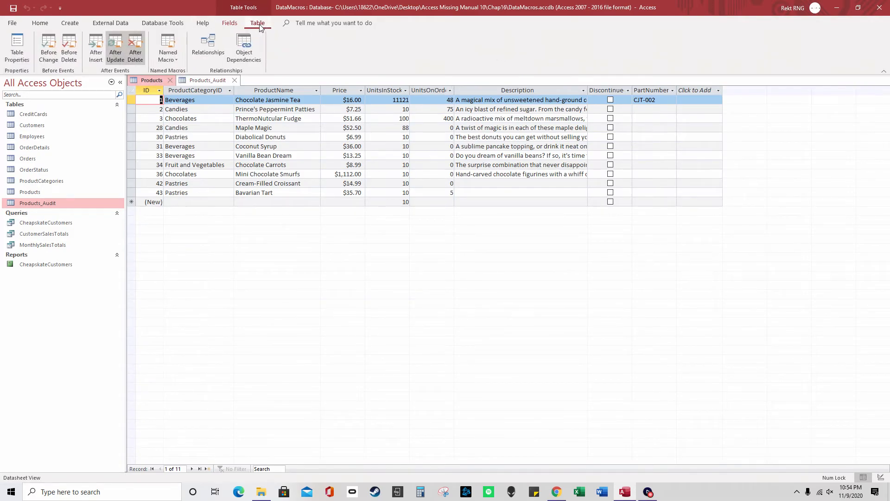
right_click(117, 53)
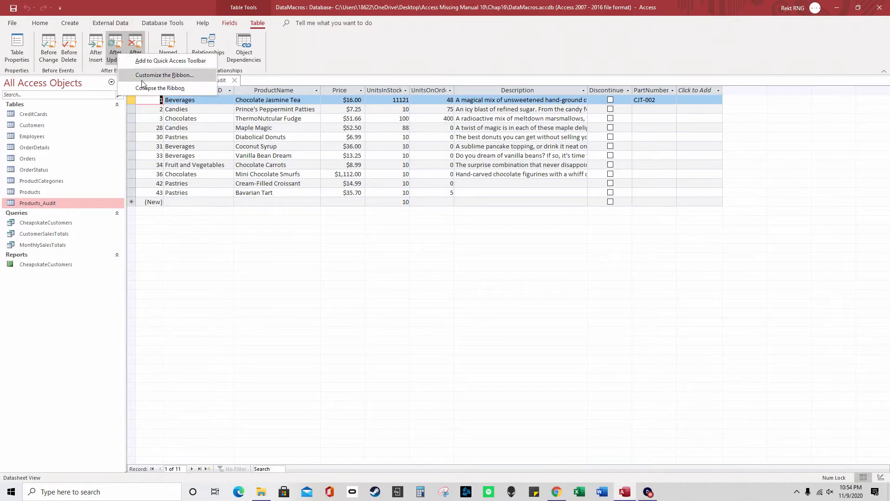
left_click(115, 49)
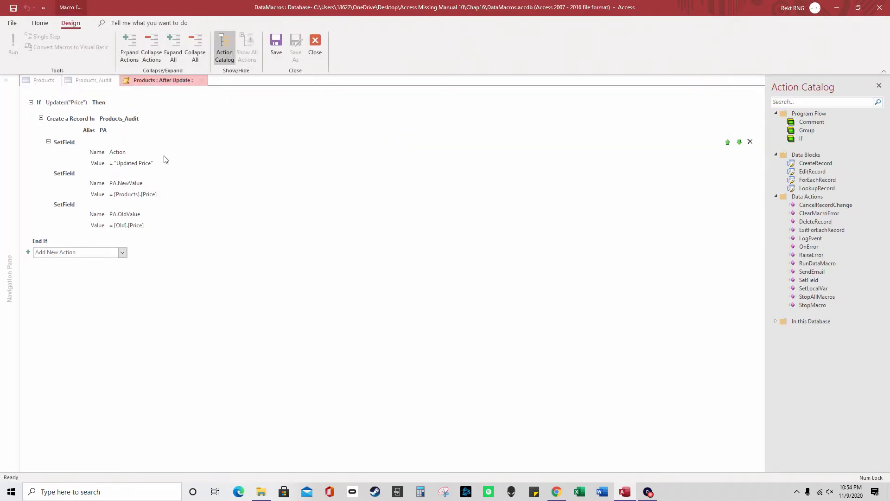
Inspect the Updated("Price") condition and the Products_Audit record step, then close the macro
left_click(49, 103)
left_click_drag(56, 102, 84, 102)
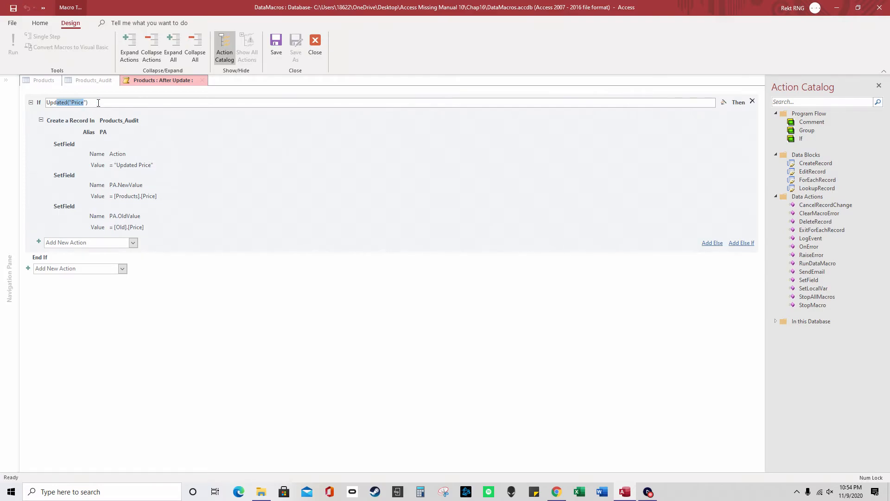
left_click(106, 120)
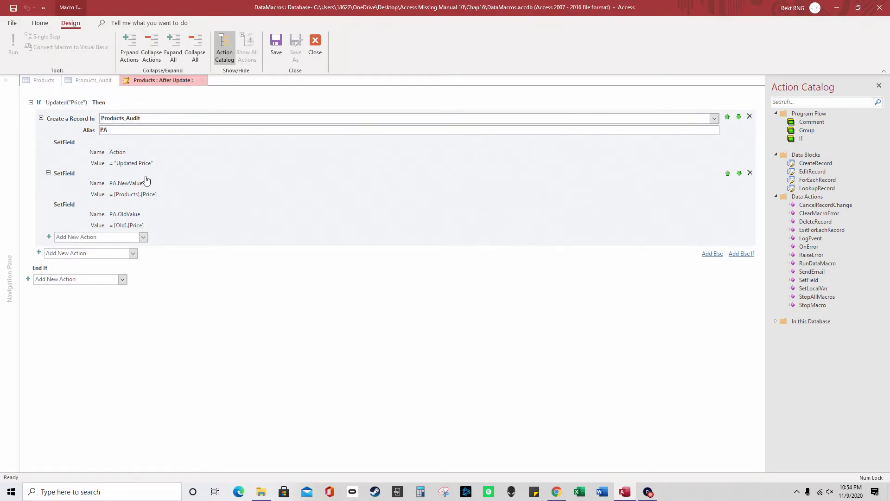
left_click(313, 55)
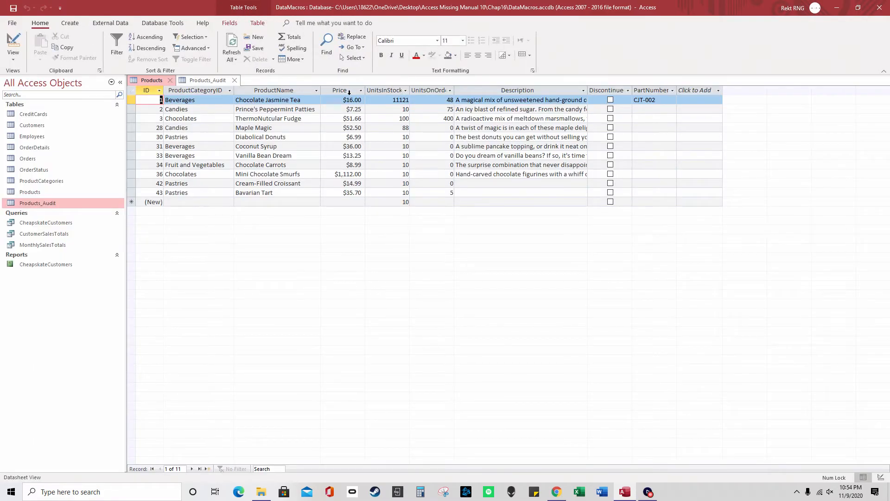
Check the first price, view Products_Audit's records and design, then return to Products
left_click(351, 100)
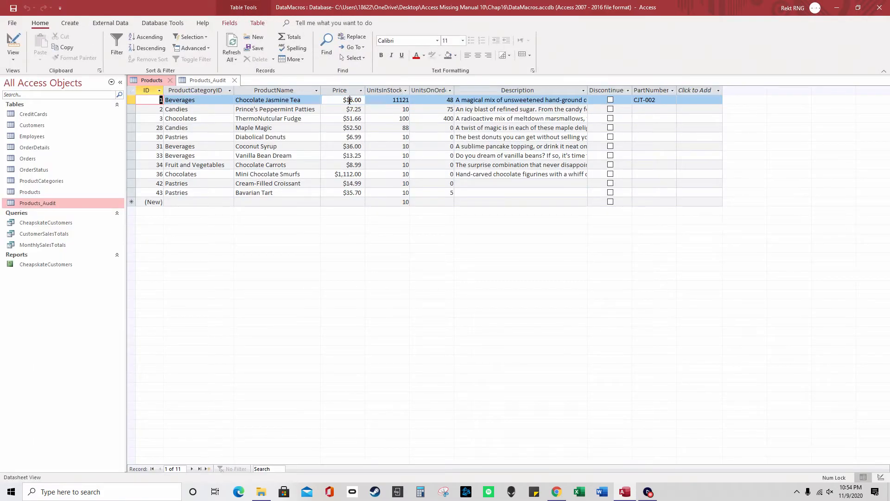
left_click(208, 82)
right_click(207, 80)
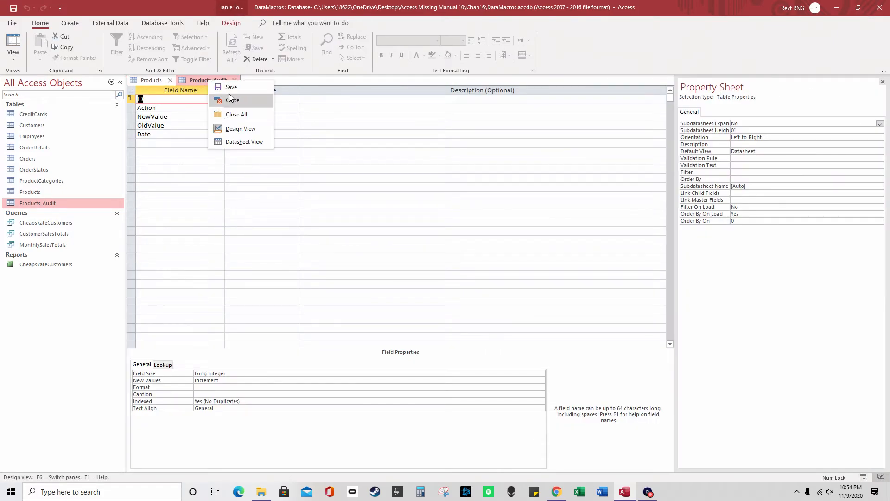
left_click(243, 141)
right_click(205, 81)
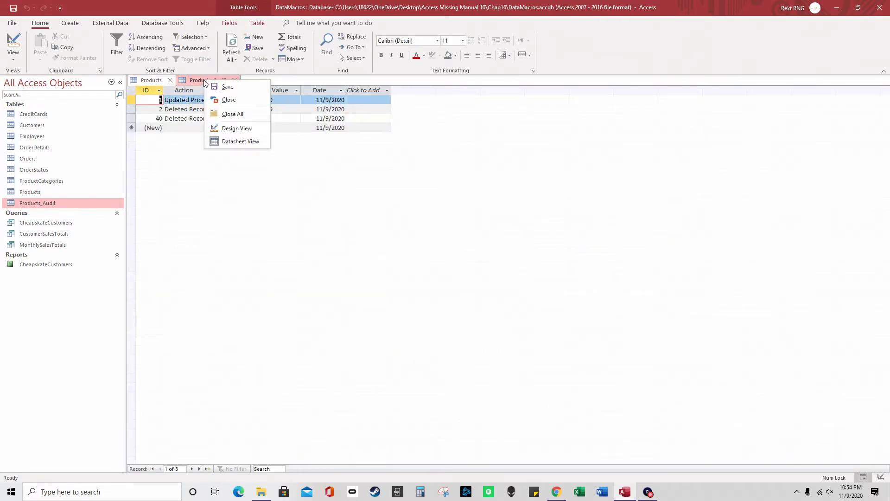
left_click(236, 128)
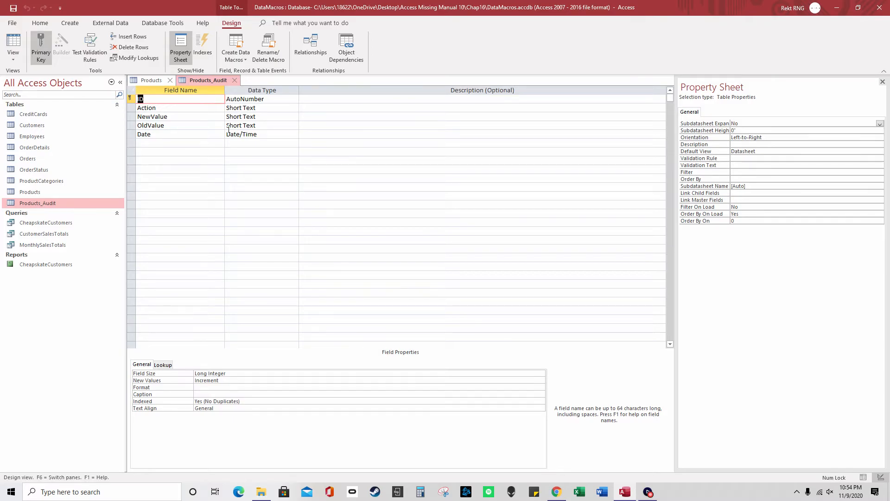
left_click(150, 81)
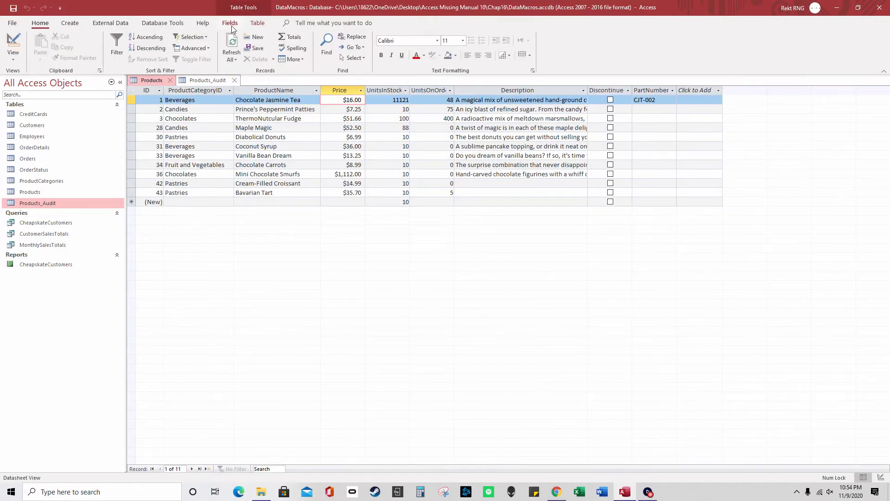
left_click(258, 24)
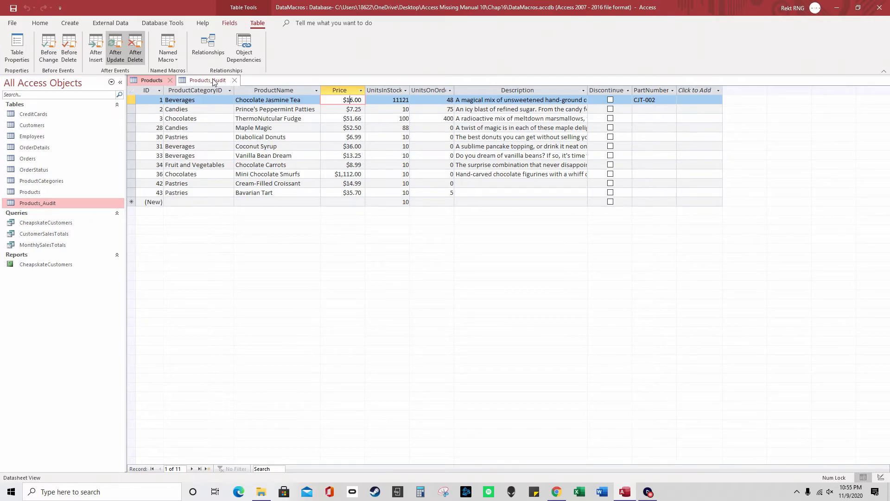
left_click(13, 24)
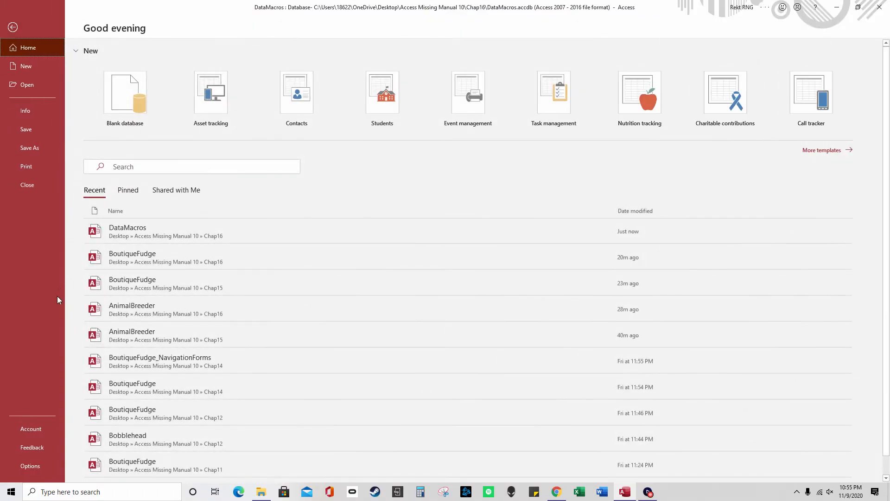
left_click(52, 463)
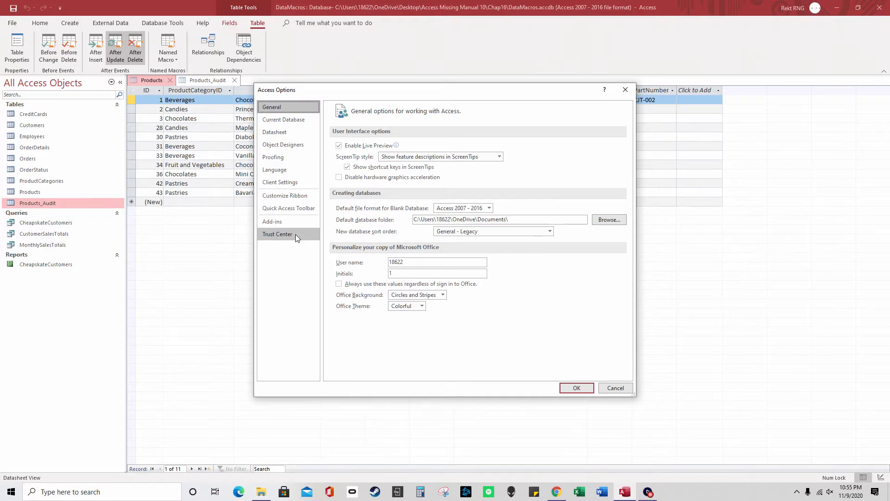
left_click(625, 89)
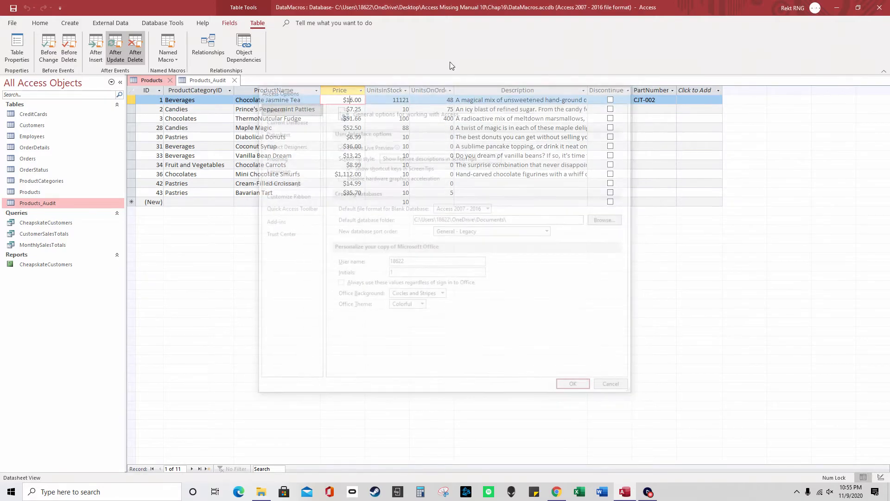
left_click(12, 22)
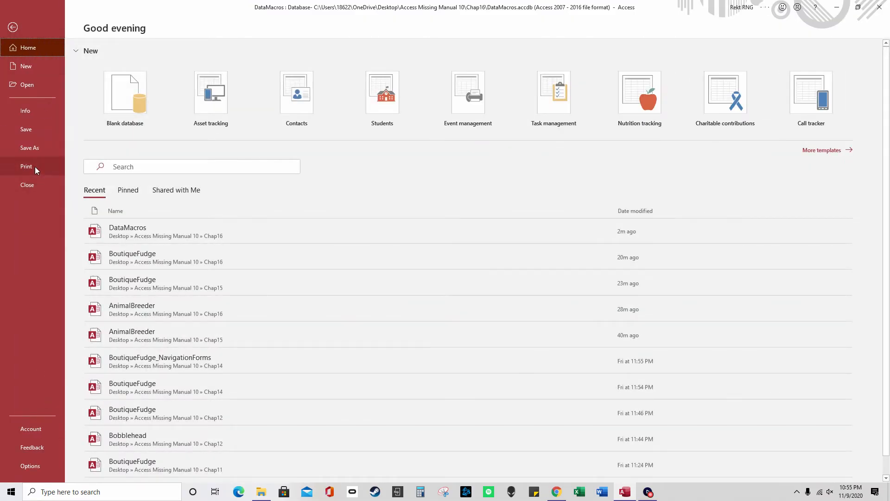
left_click(37, 109)
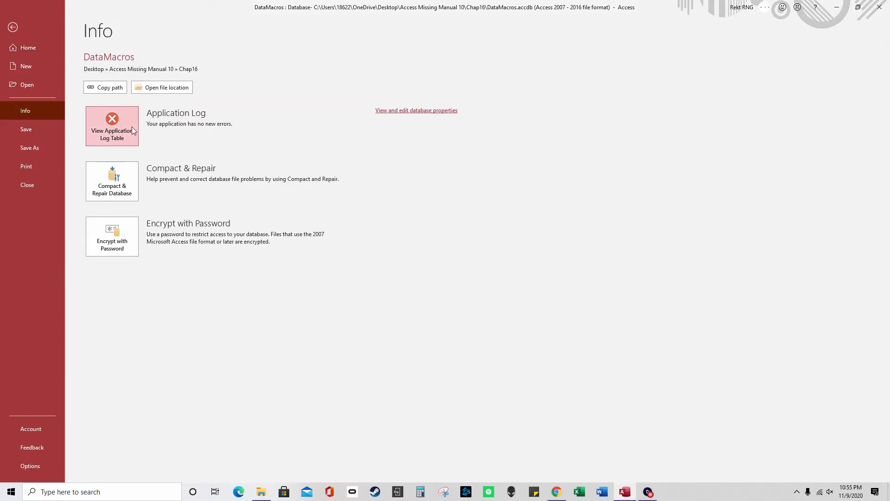
left_click(133, 131)
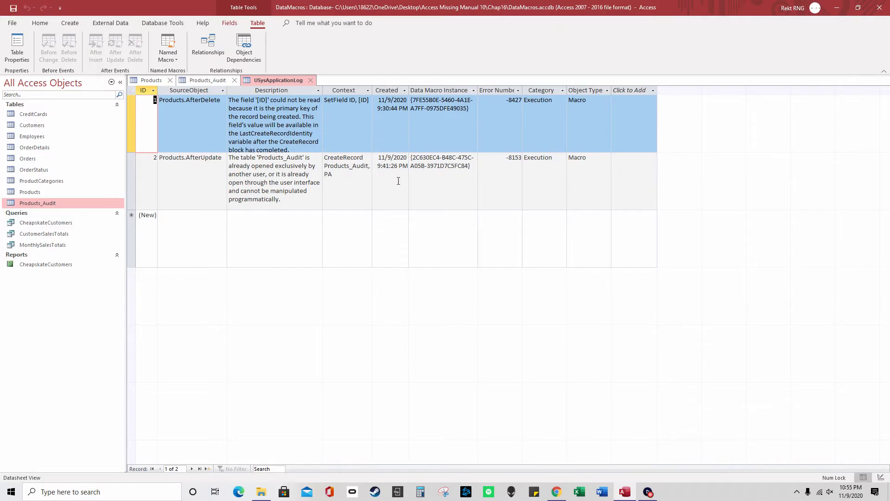
left_click_drag(243, 166, 314, 196)
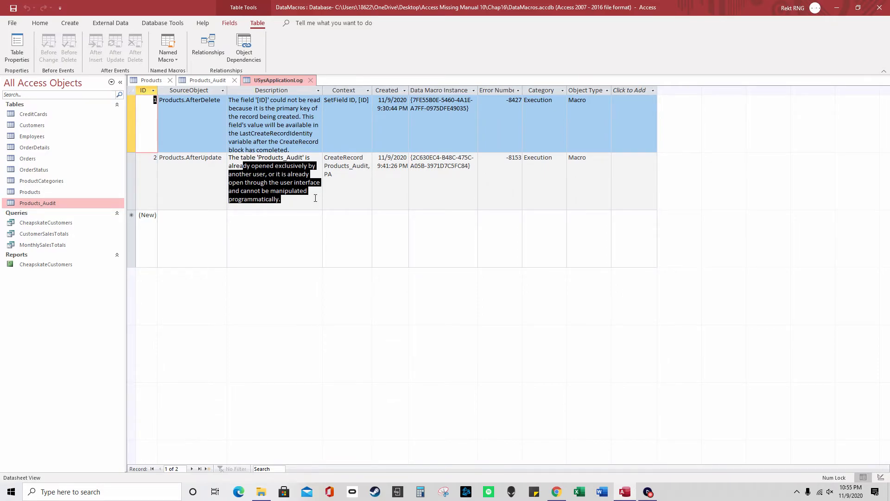
left_click_drag(315, 198, 316, 198)
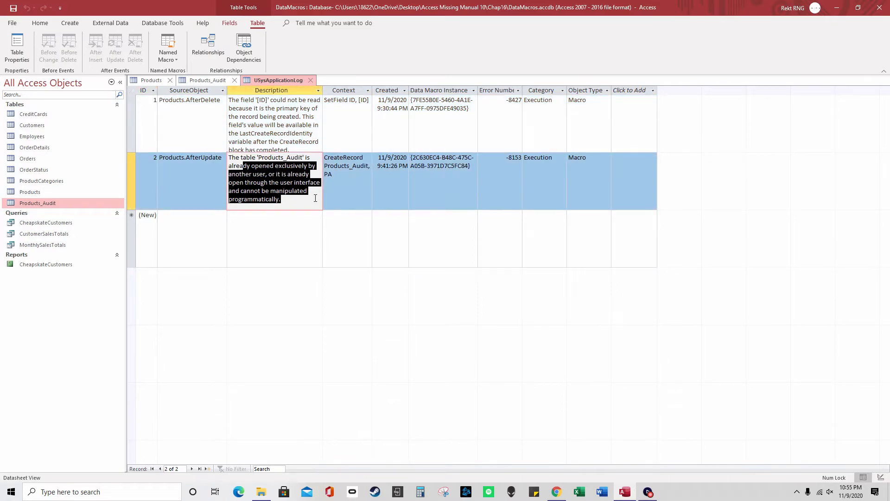
left_click_drag(275, 128, 291, 108)
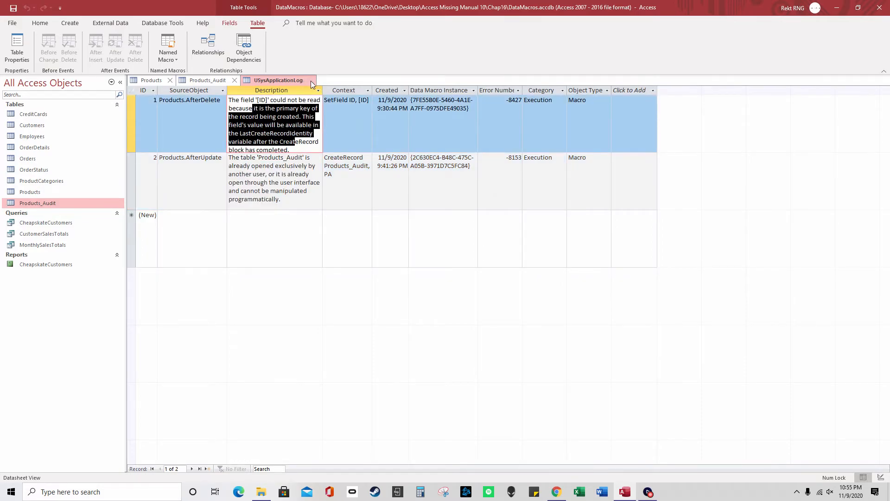
left_click(311, 80)
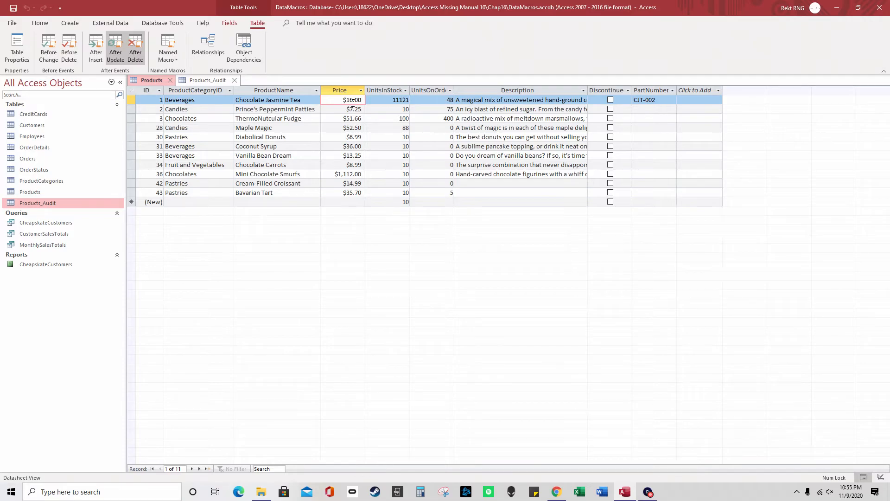
Change the first product's price to $17.00
left_click_drag(350, 100, 351, 100)
type("7")
key("Tab")
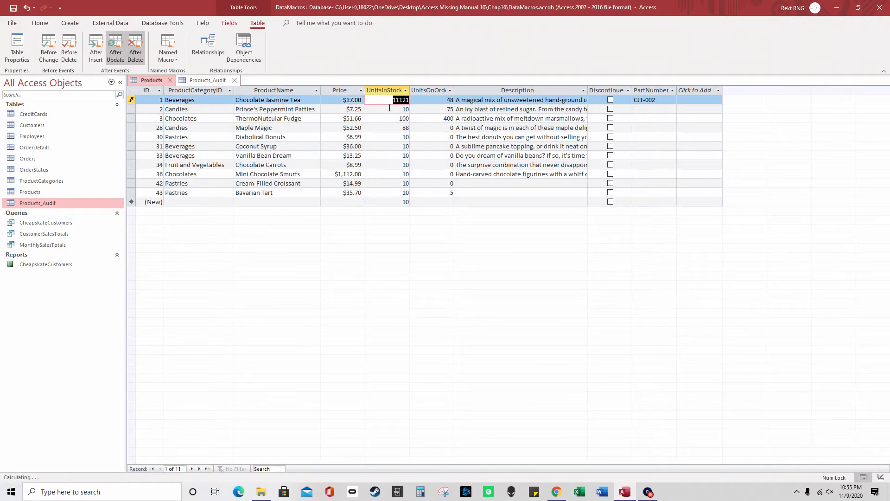
View the Application Log table, then close the Products, Products_Audit and log tables
left_click(13, 23)
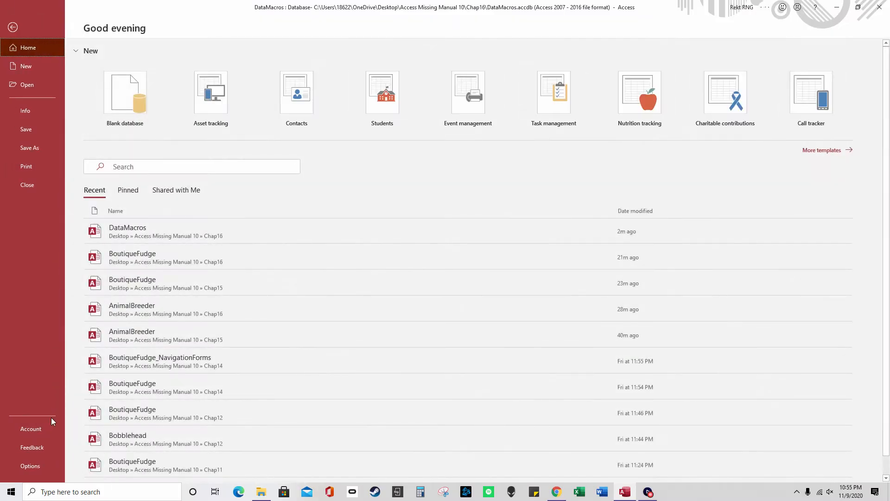
left_click(27, 110)
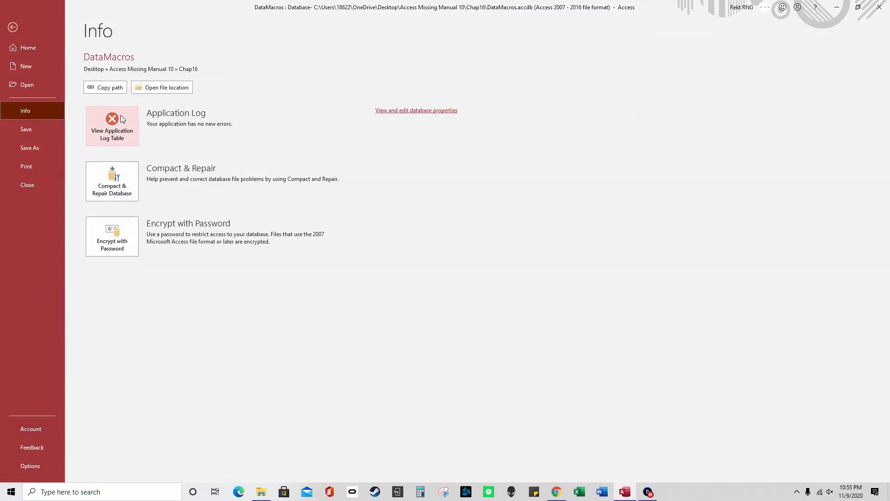
left_click(122, 119)
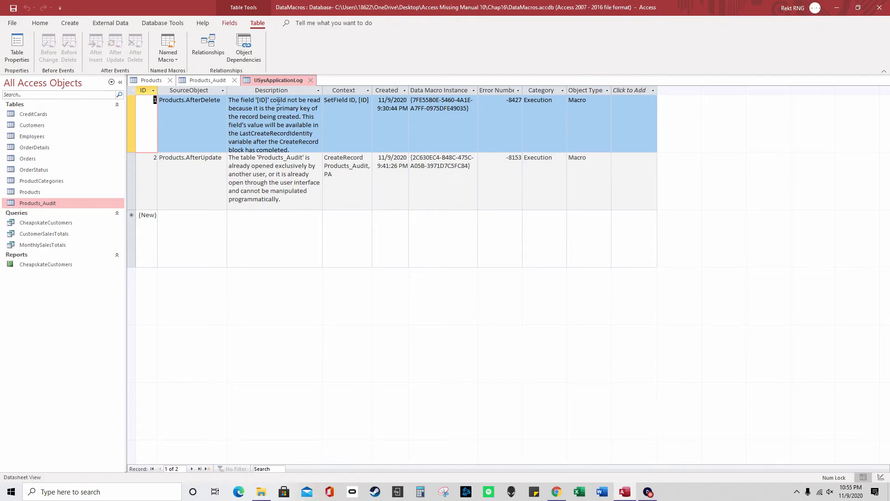
left_click(157, 81)
left_click(170, 80)
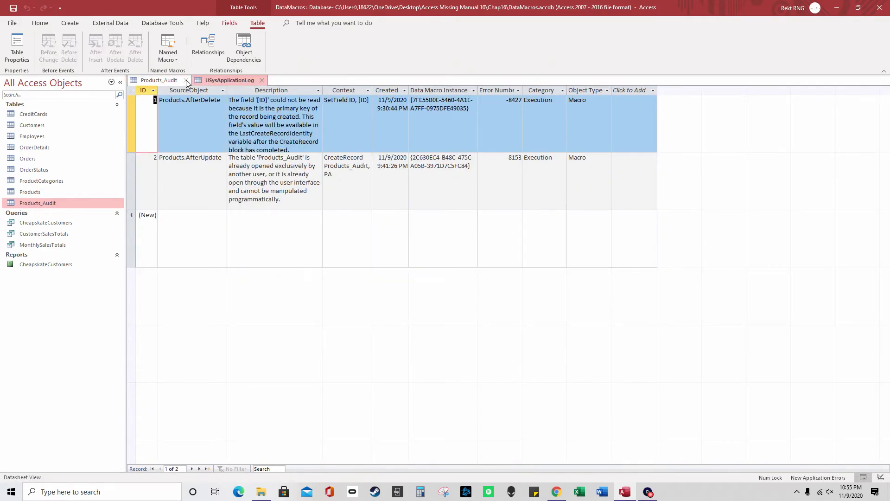
left_click(187, 80)
left_click(193, 80)
Reopen the application log, review the new third error record, and close it
left_click(12, 23)
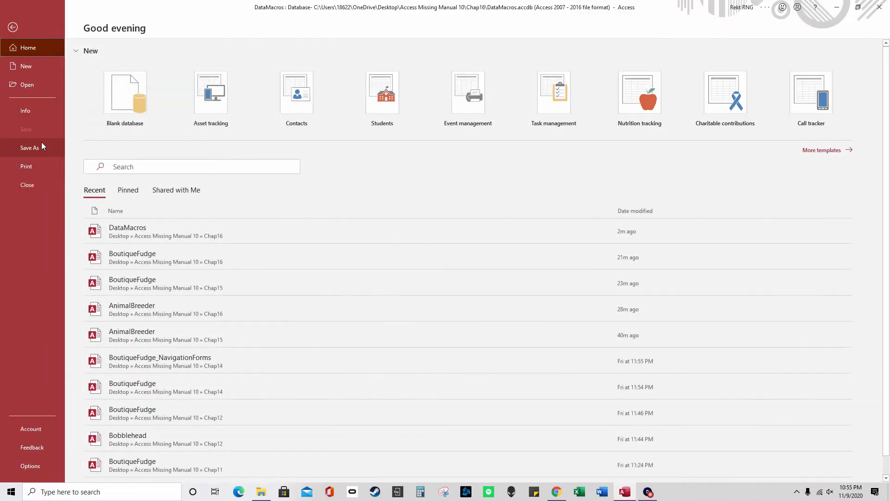
left_click(32, 110)
left_click(117, 135)
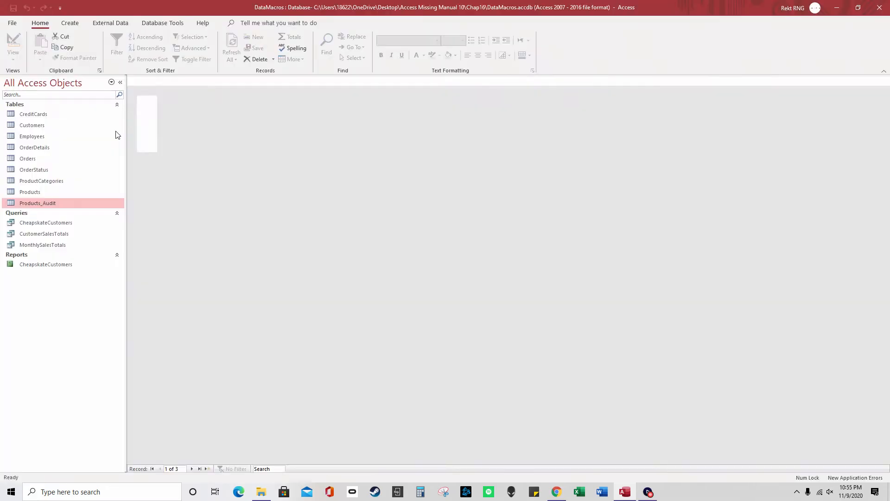
left_click(202, 226)
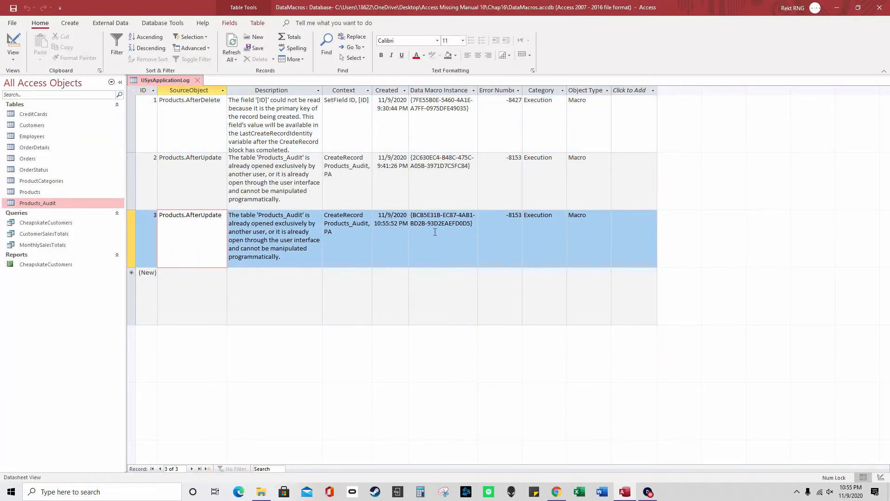
left_click_drag(403, 223, 374, 224)
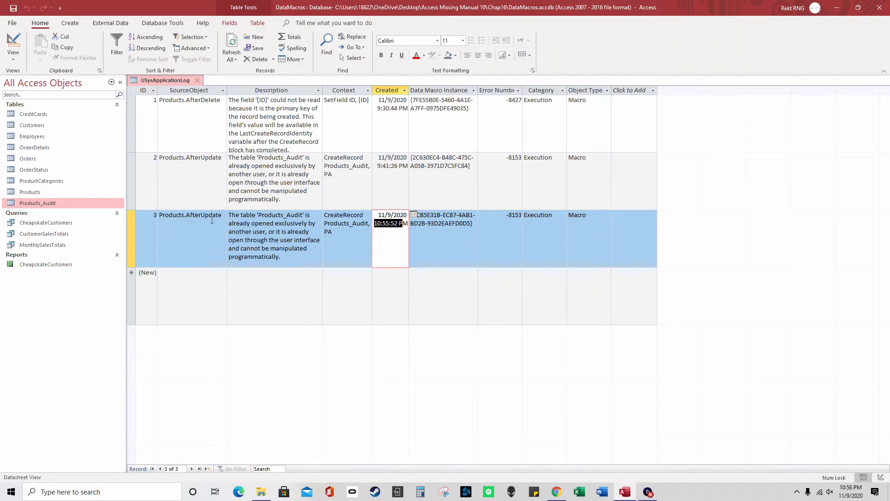
left_click(198, 81)
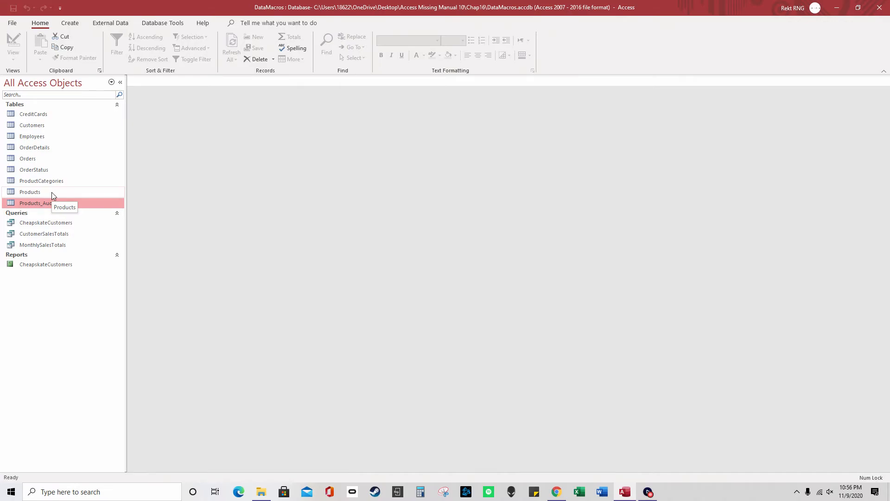
Open the Products table, opening and closing Products_Audit along the way
double_click(52, 192)
double_click(50, 202)
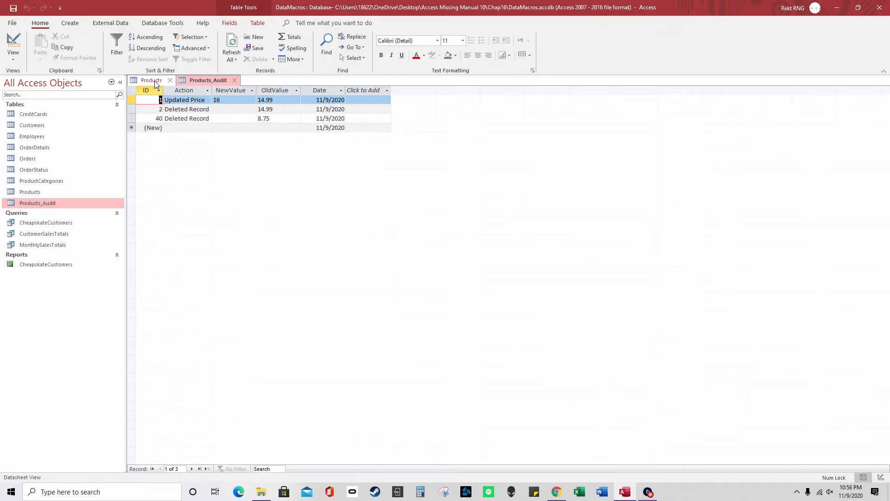
left_click(235, 80)
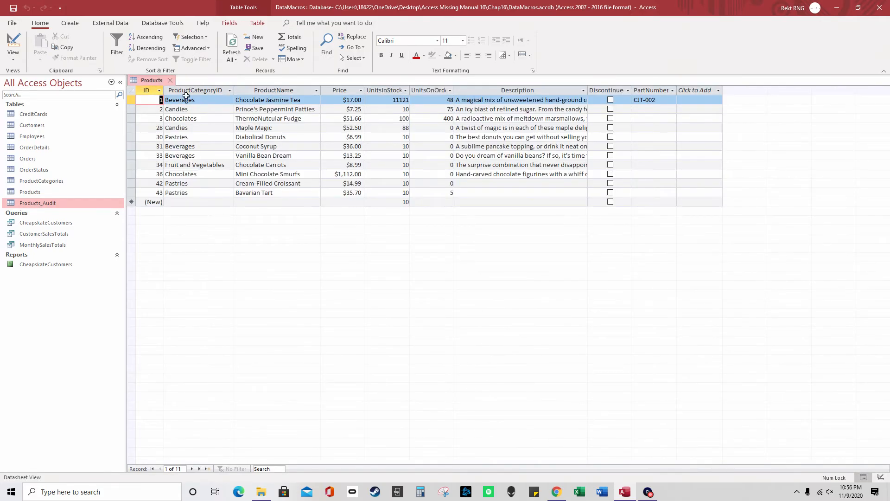
double_click(46, 200)
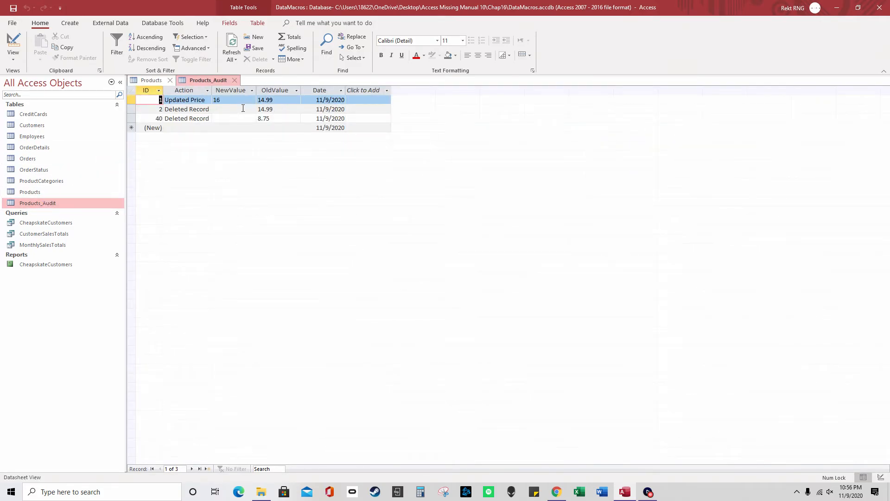
left_click(235, 80)
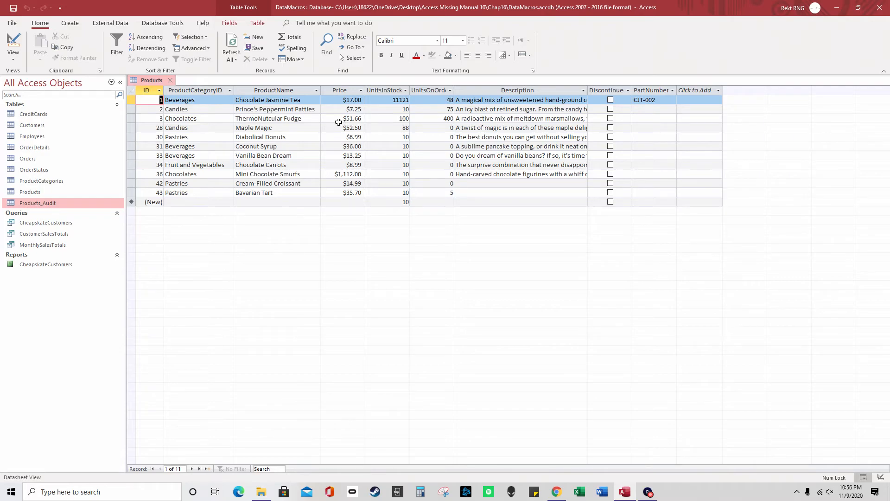
Change Chocolate Jasmine Tea's price from 17 to 9999 and close Products to save
left_click(349, 100)
left_click_drag(349, 100, 353, 98)
type("9999")
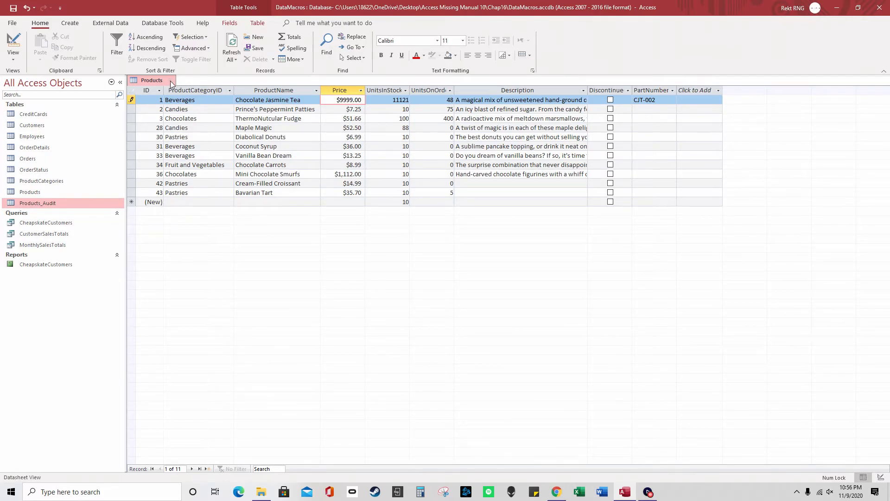
left_click(170, 80)
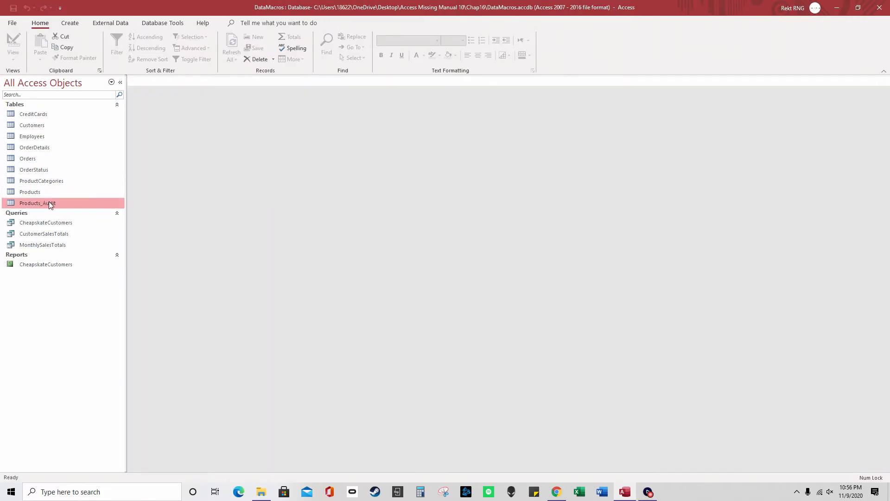
Confirm Products_Audit record 41 logs Updated Price from 17 to 9999, then reopen Products
double_click(48, 202)
left_click(211, 127)
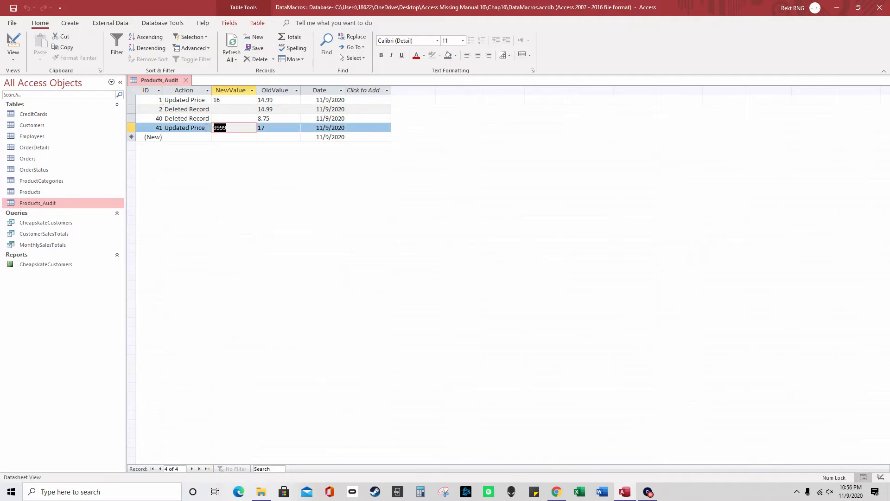
left_click(256, 127)
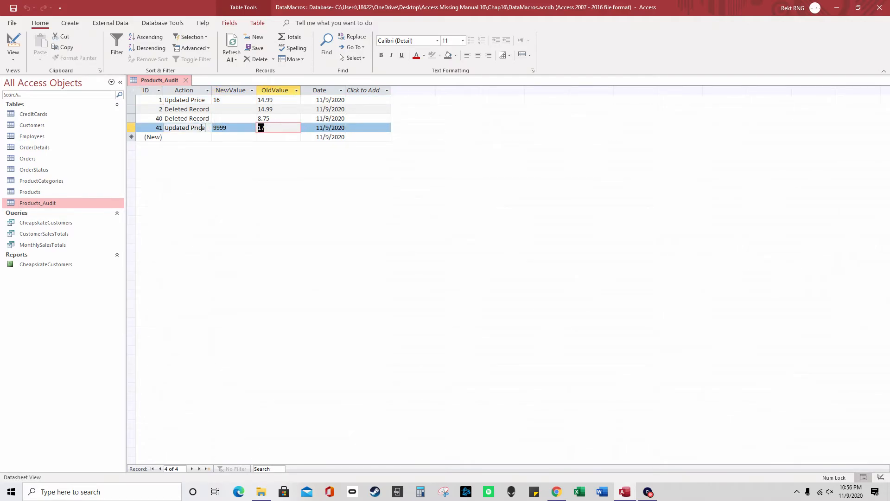
left_click(164, 127)
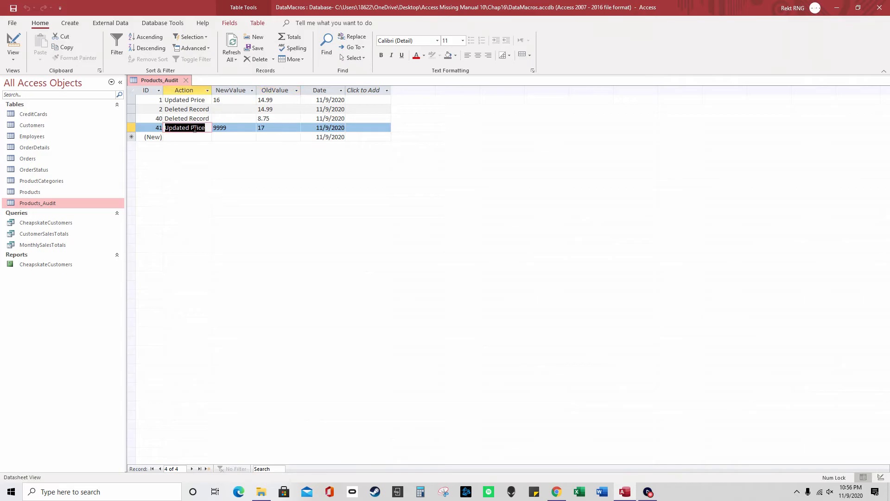
left_click(159, 128)
double_click(49, 194)
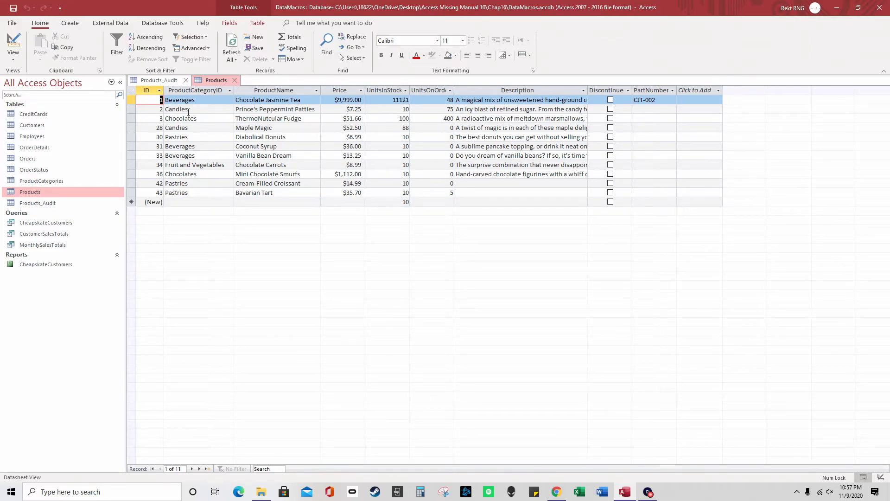
Briefly open the Products table's After Update data macro, then close it
right_click(215, 80)
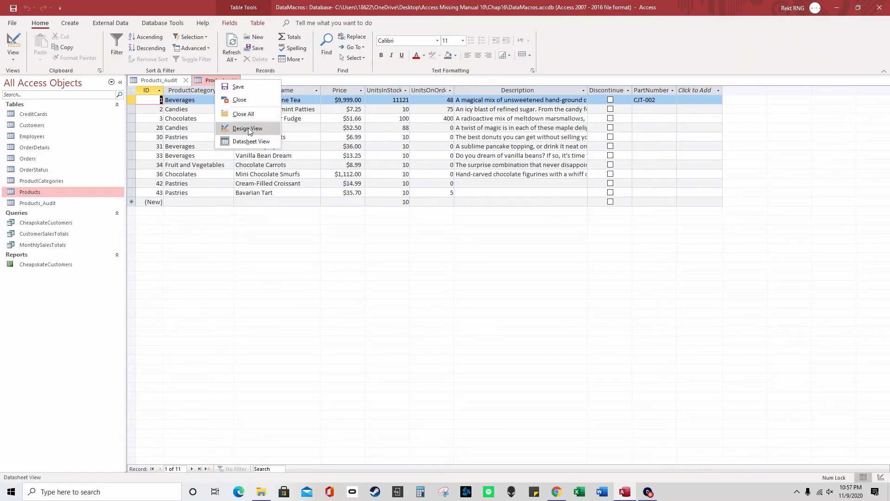
left_click(257, 25)
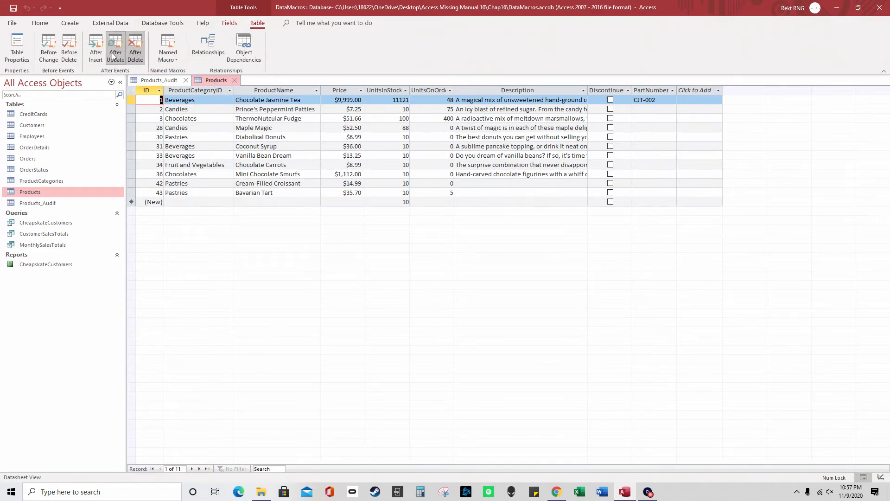
left_click(112, 52)
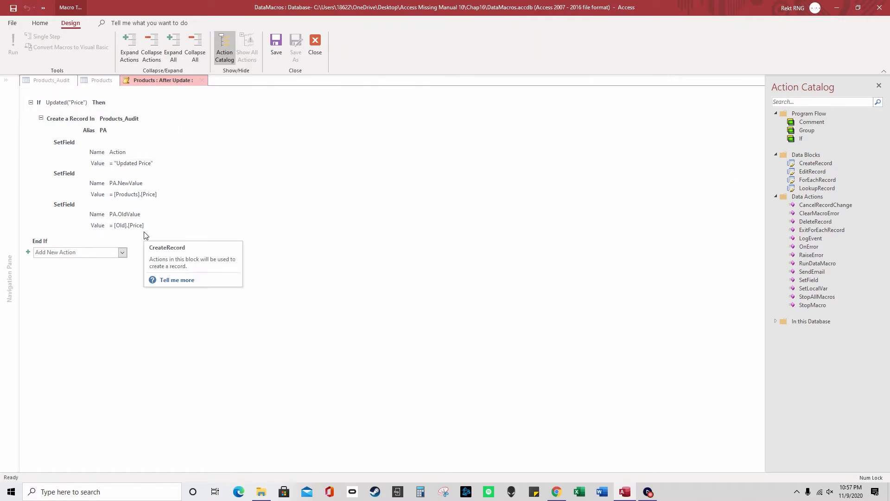
left_click(315, 46)
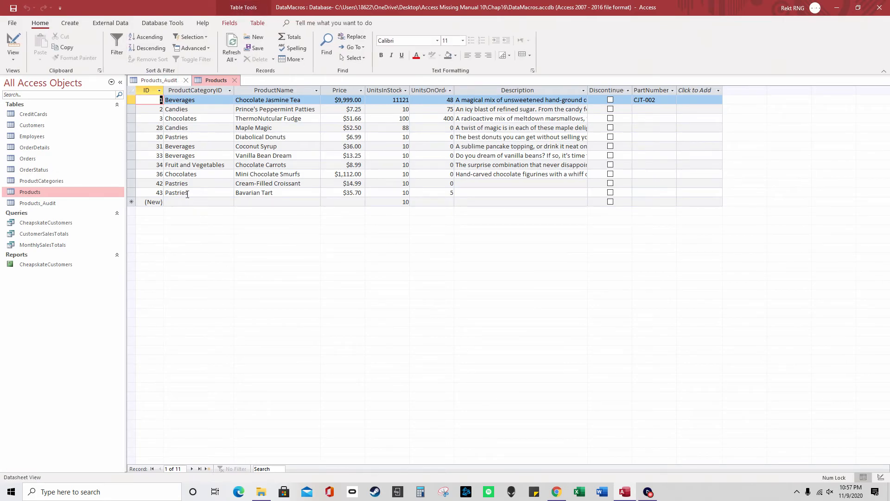
Compare the new Products_Audit record ID 41 against the Products table, then show its data macro events
left_click(161, 81)
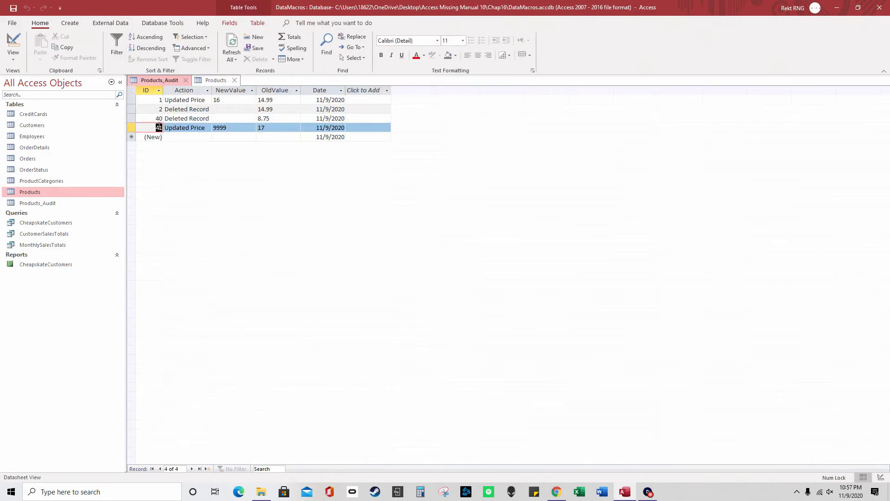
left_click_drag(154, 127, 163, 130)
left_click(207, 80)
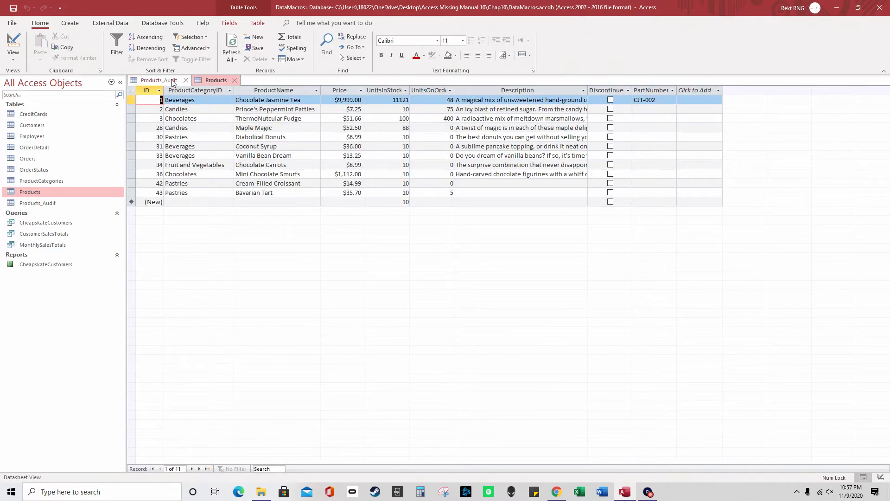
left_click(172, 80)
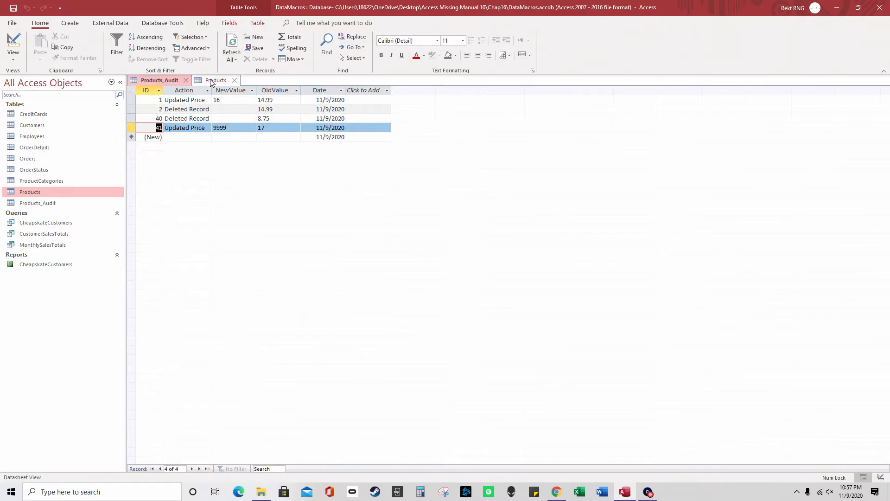
left_click(218, 78)
left_click(257, 23)
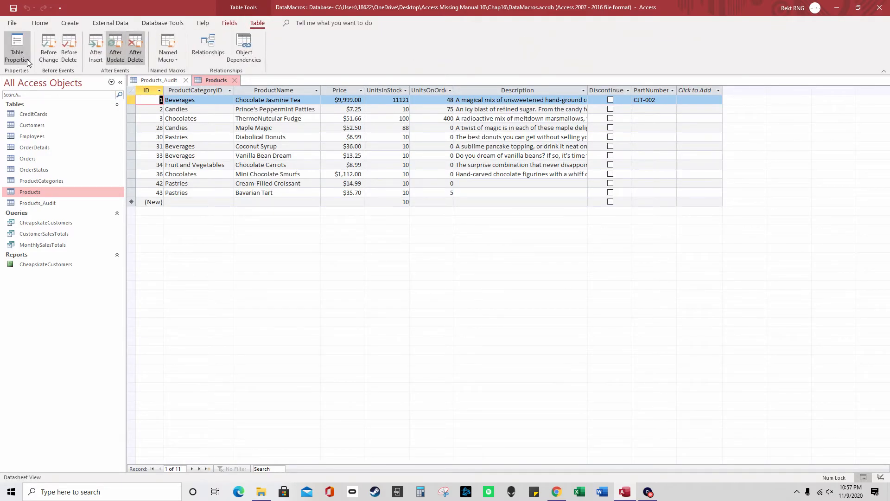
Open the After Update macro and inspect the Price condition and the Products_Audit create-record block
left_click(115, 55)
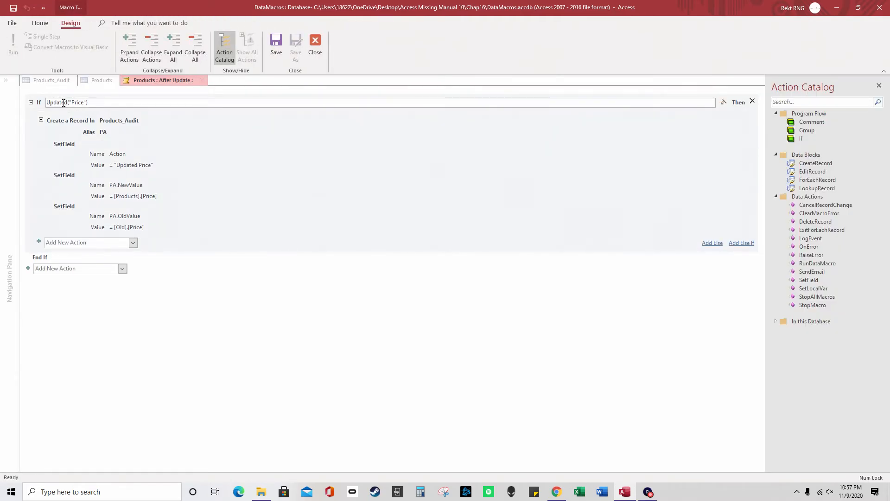
left_click_drag(68, 102, 95, 103)
left_click(72, 122)
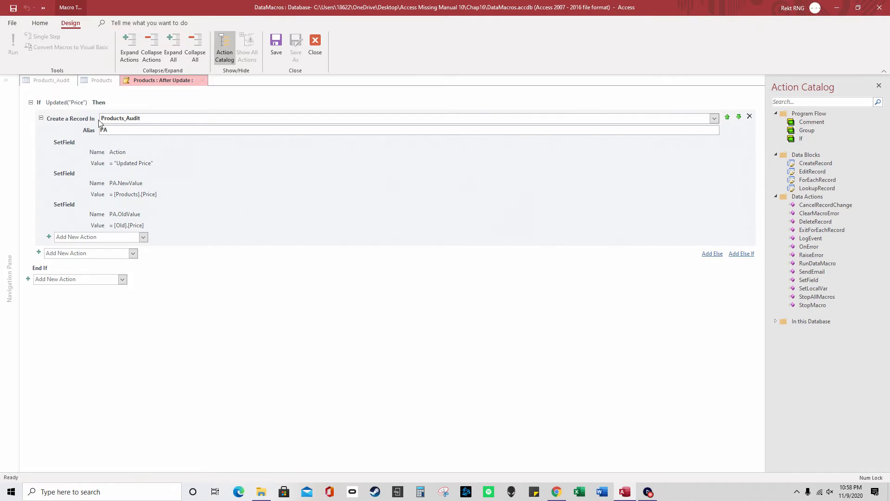
left_click_drag(102, 119, 142, 118)
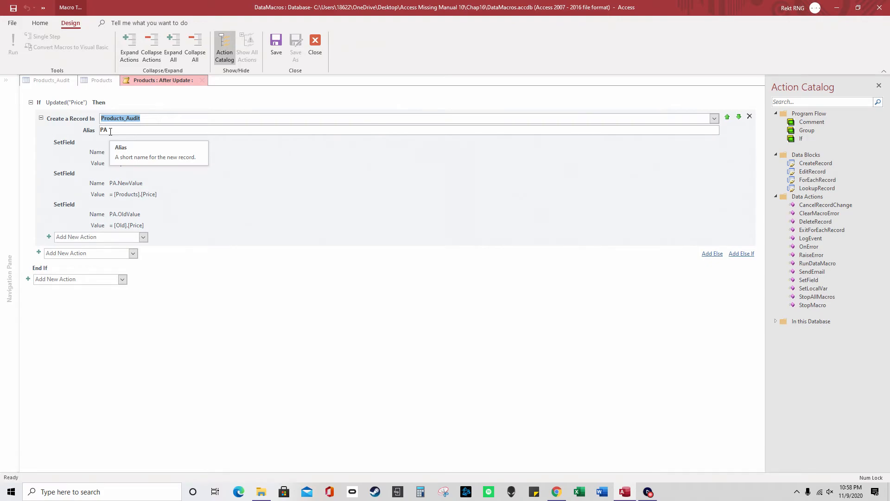
Retype the create-record alias as PA in capitals
left_click_drag(110, 131, 100, 131)
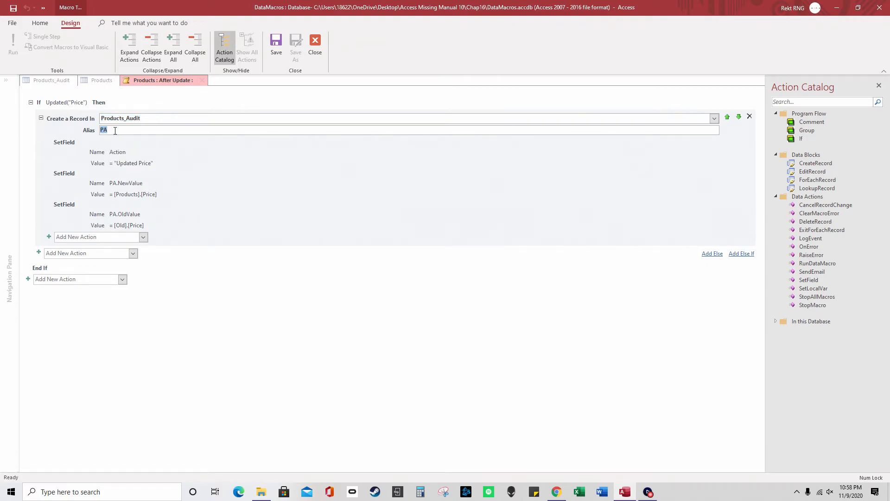
type("m")
key("BackSpace")
key("Caps_Lock")
type("PA")
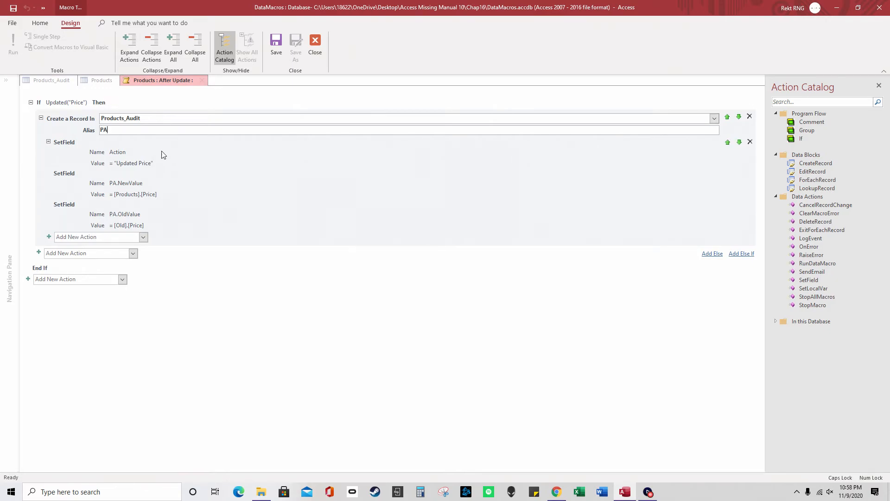
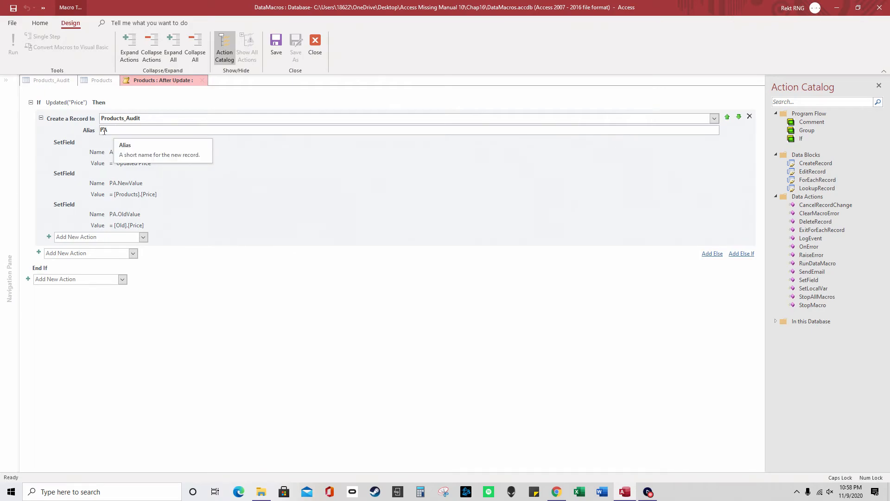
Inspect the SetField that stores PA.NewValue from [Products].[Price]
double_click(108, 131)
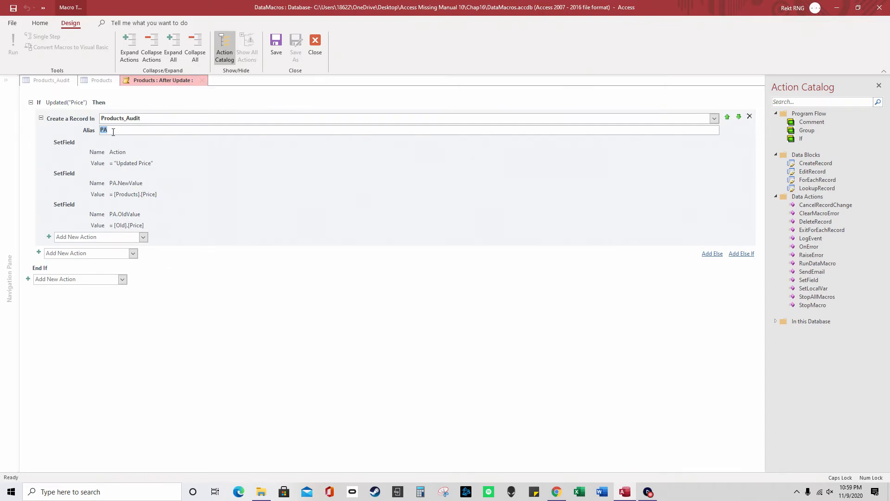
left_click(116, 186)
left_click_drag(117, 185, 108, 180)
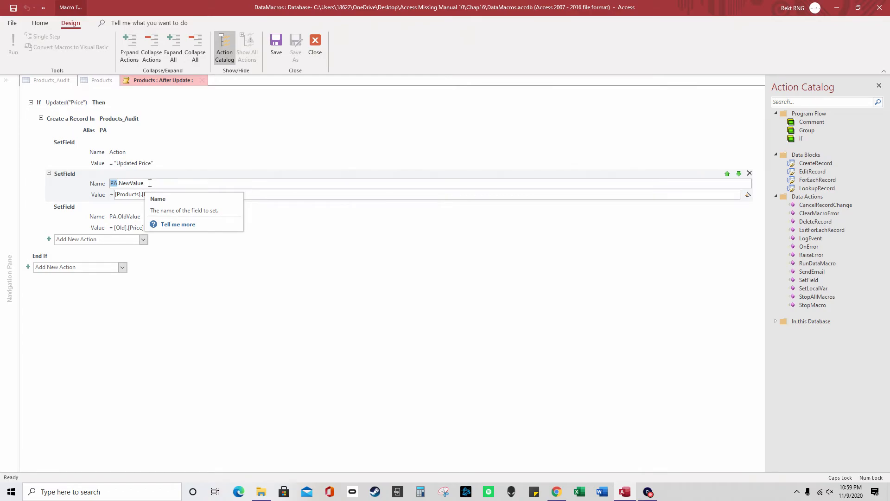
left_click(130, 195)
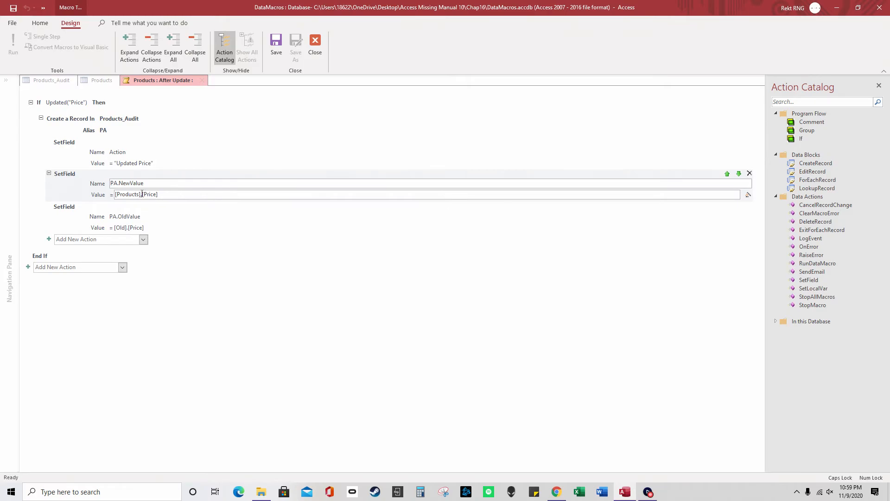
left_click_drag(141, 194, 111, 197)
left_click(154, 194)
Inspect the OldValue SetField and its [Old] price expression
left_click(133, 217)
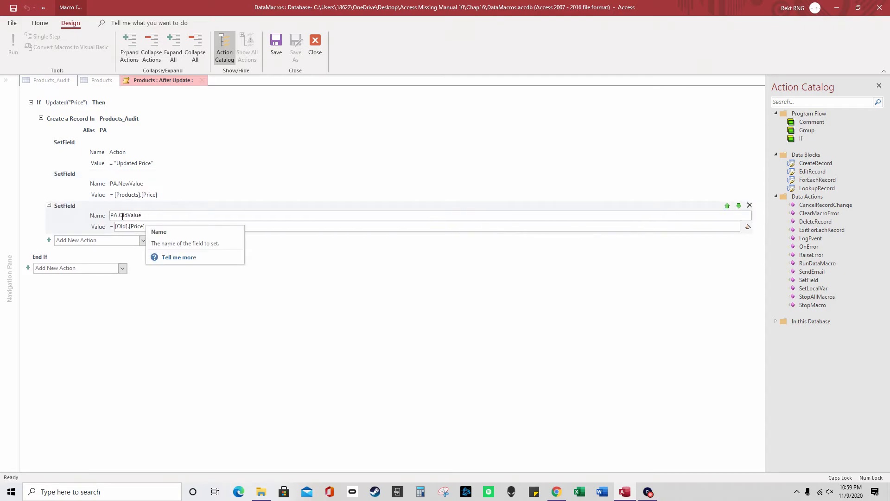
left_click_drag(119, 215, 152, 215)
left_click(152, 215)
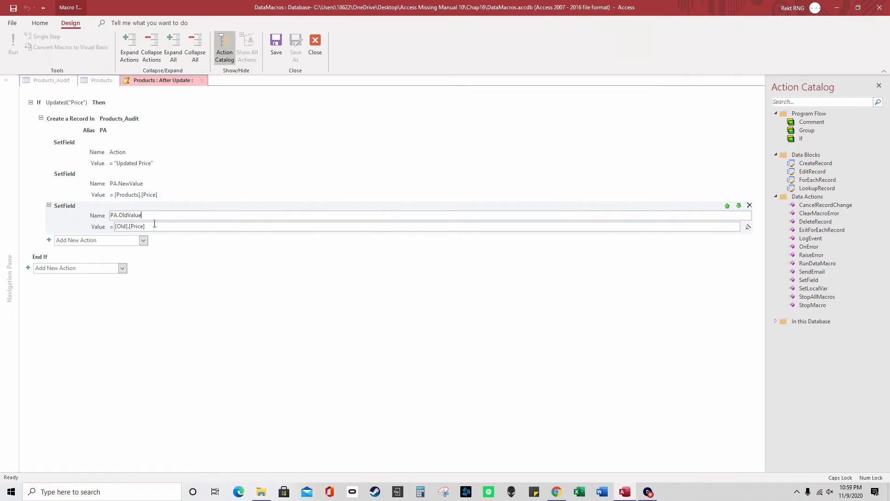
left_click(128, 226)
double_click(128, 226)
Change Chocolate Jasmine Tea's price from 9,999 to 10000 in Products
left_click(319, 48)
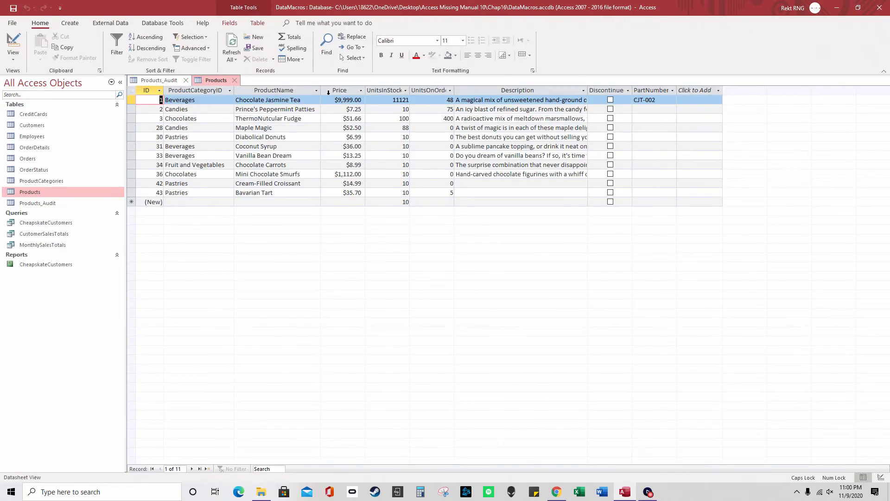
left_click(346, 100)
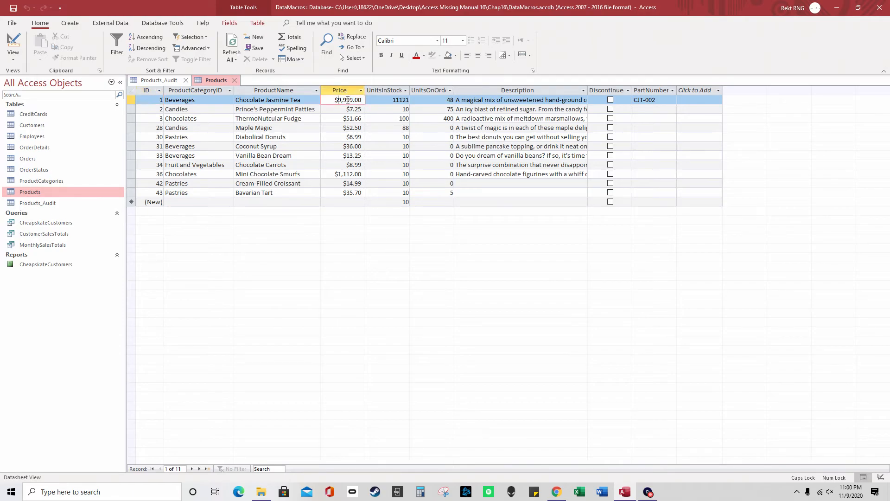
left_click_drag(354, 99, 338, 99)
type("10000")
key("Tab")
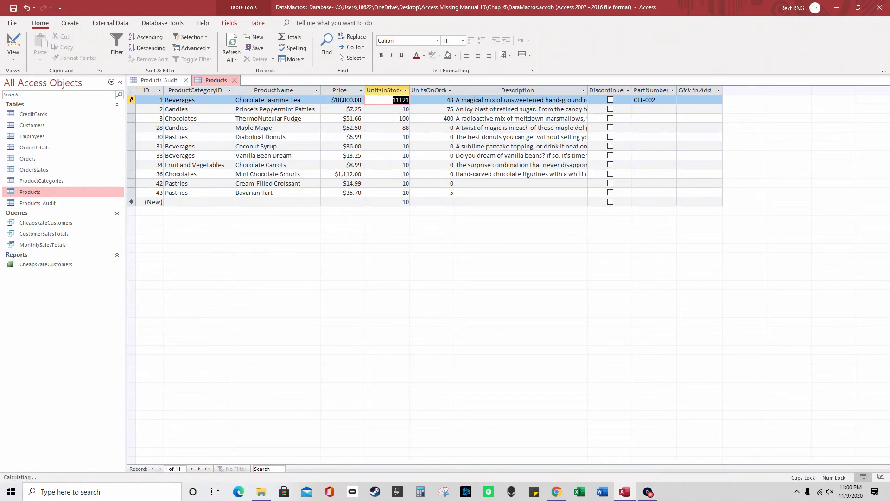
Reopen Products_Audit and check the new entry's NewValue 10000 and OldValue 9999
left_click(234, 80)
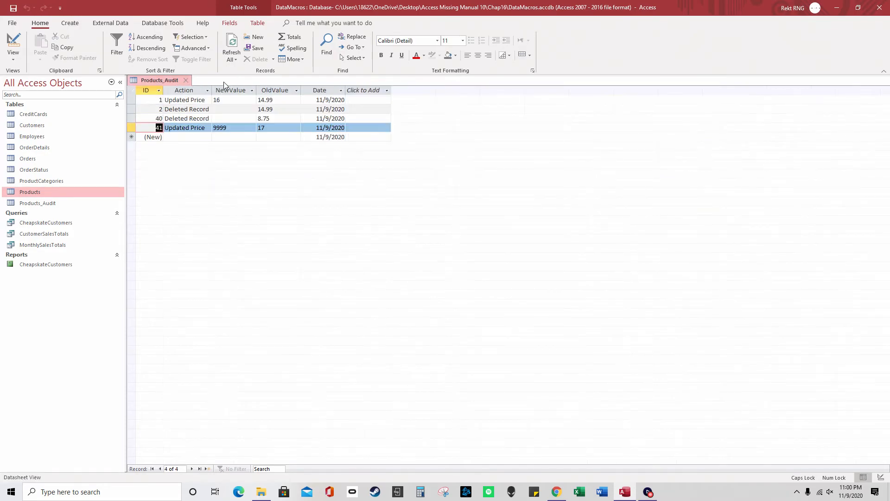
left_click(187, 81)
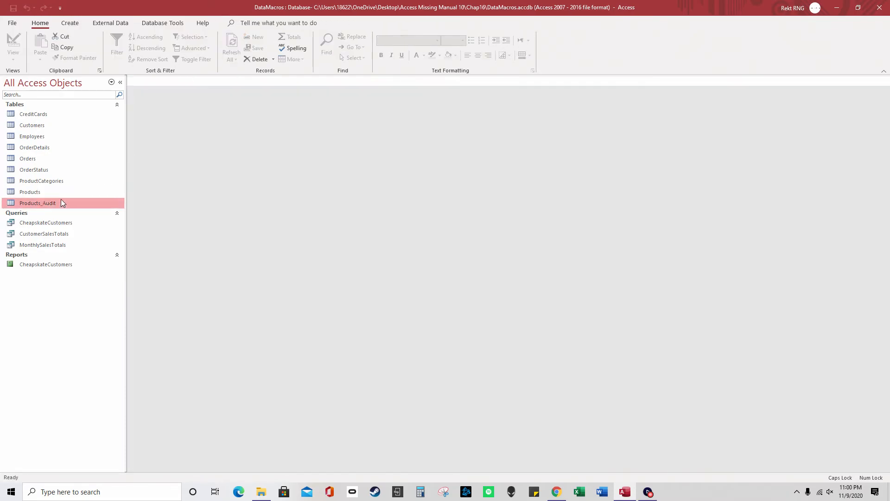
double_click(61, 201)
left_click(211, 136)
left_click(258, 137)
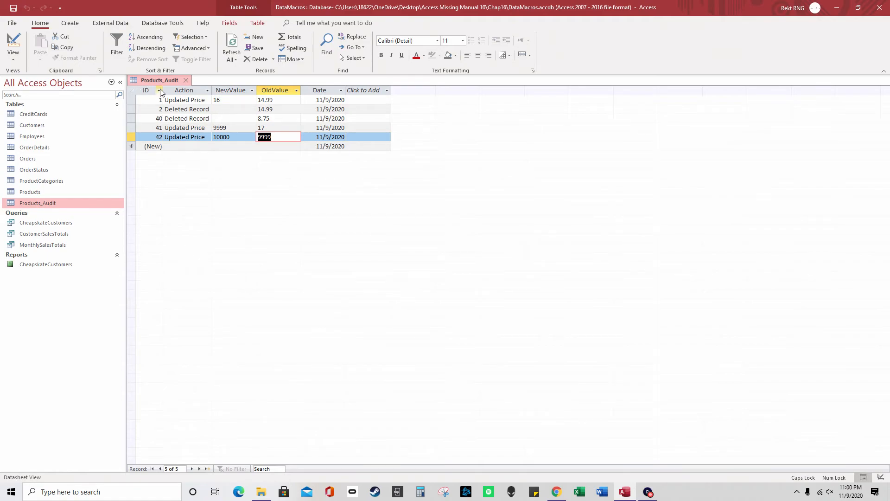
Close Products_Audit and reopen the Products table
left_click(186, 80)
double_click(42, 191)
left_click(257, 23)
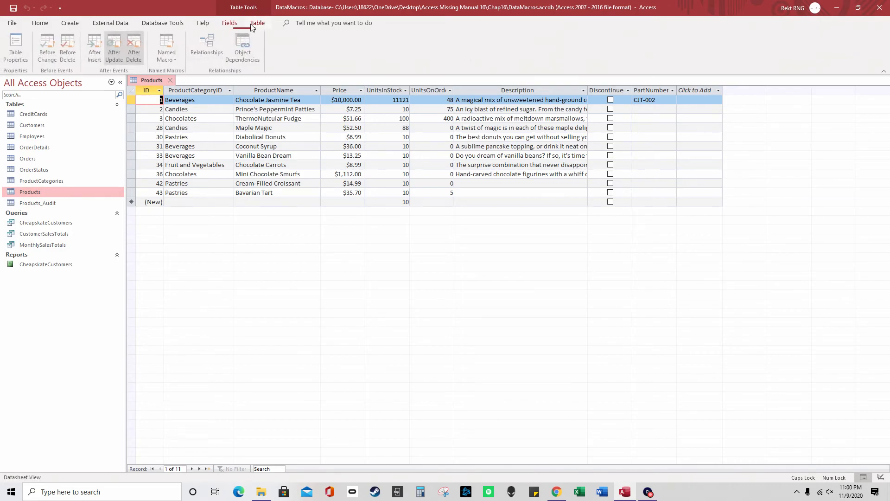
Review the After Update macro's Create a Record block, then switch to the After Delete macro
left_click(116, 46)
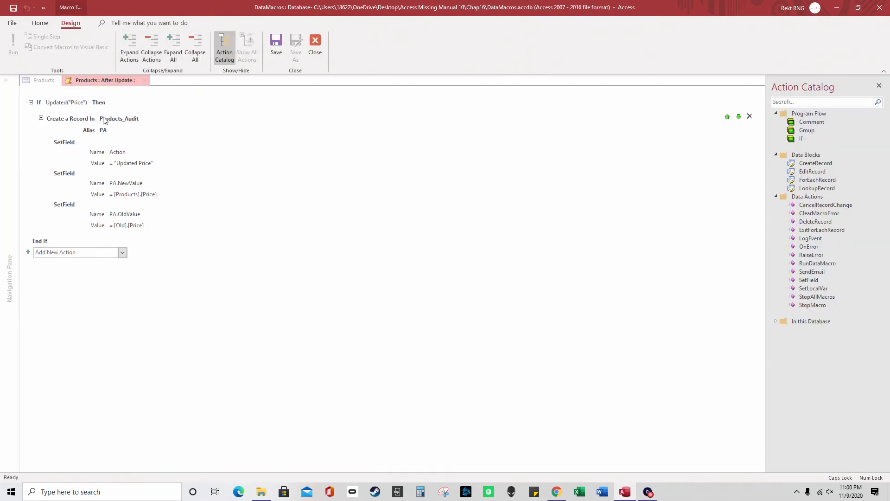
left_click(105, 119)
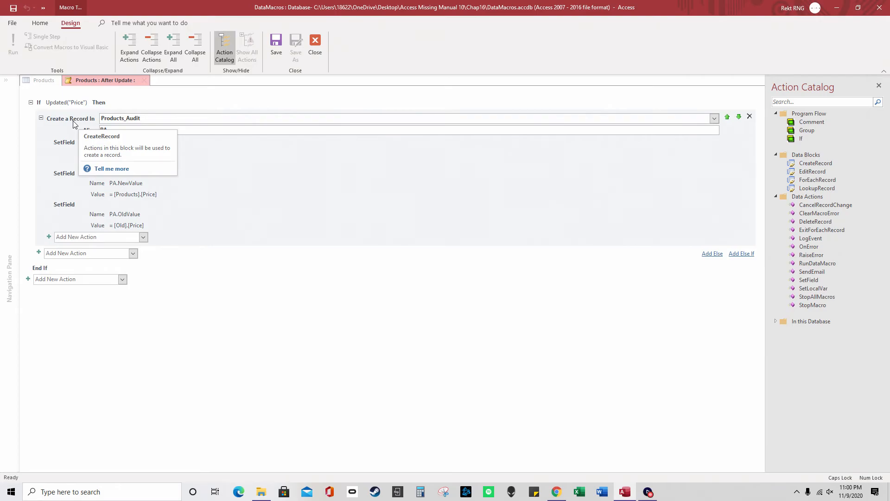
left_click(311, 49)
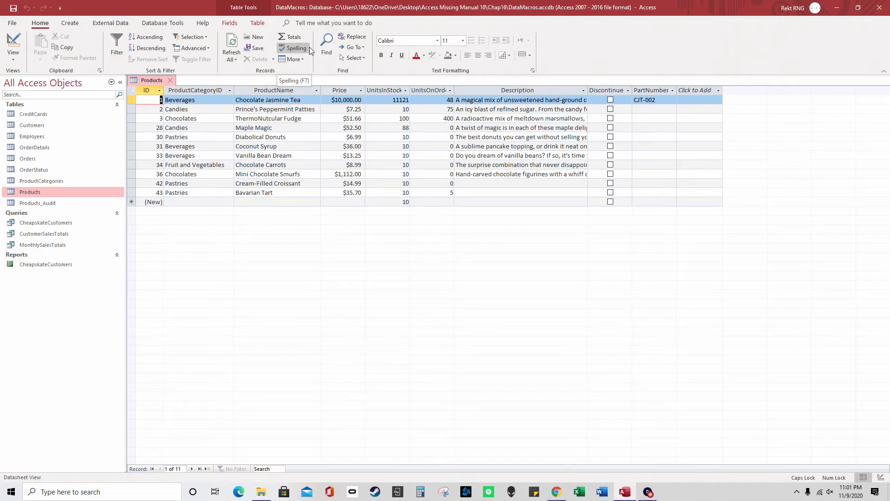
left_click(256, 25)
left_click(137, 61)
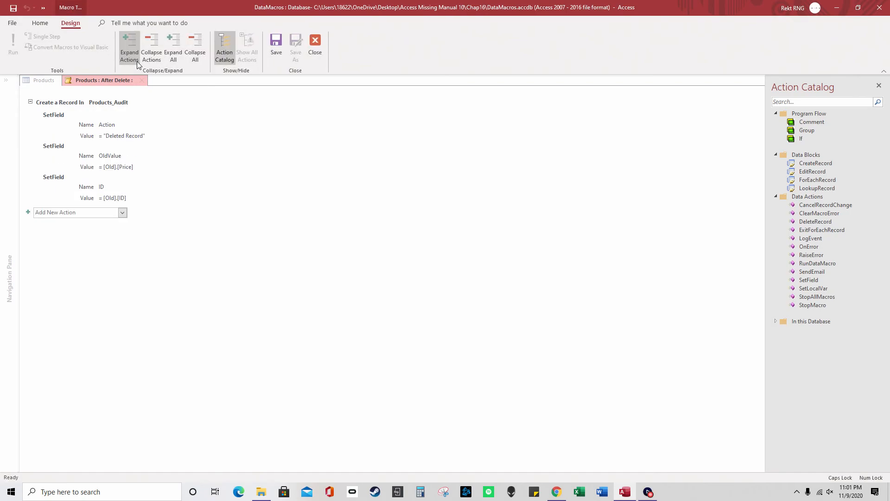
Inspect the After Delete SetField that sets Action to Deleted Record
left_click(130, 135)
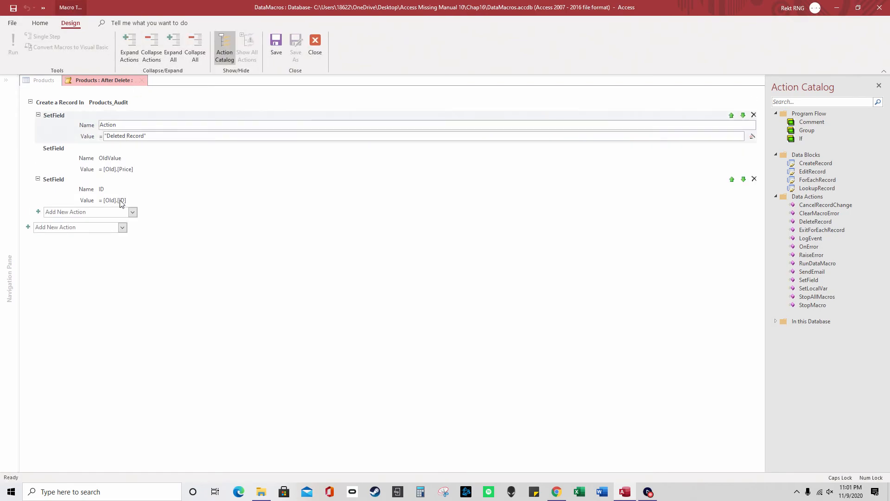
left_click(116, 199)
left_click(139, 135)
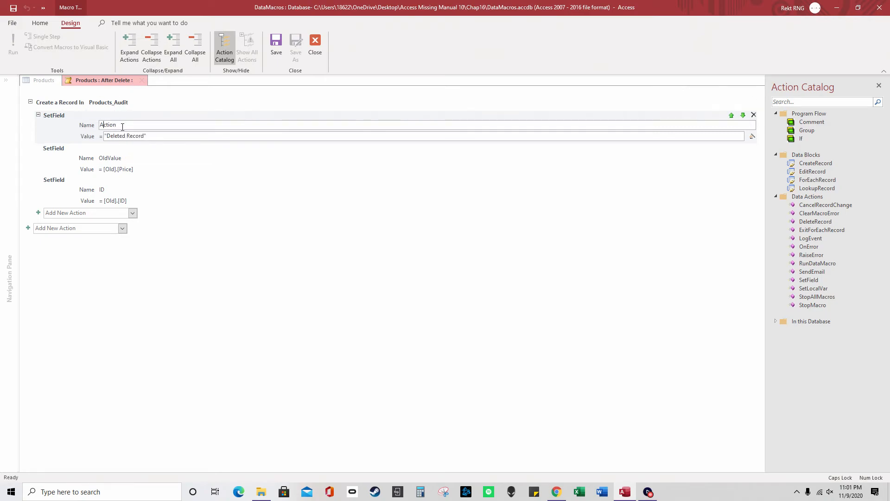
left_click_drag(122, 126, 97, 126)
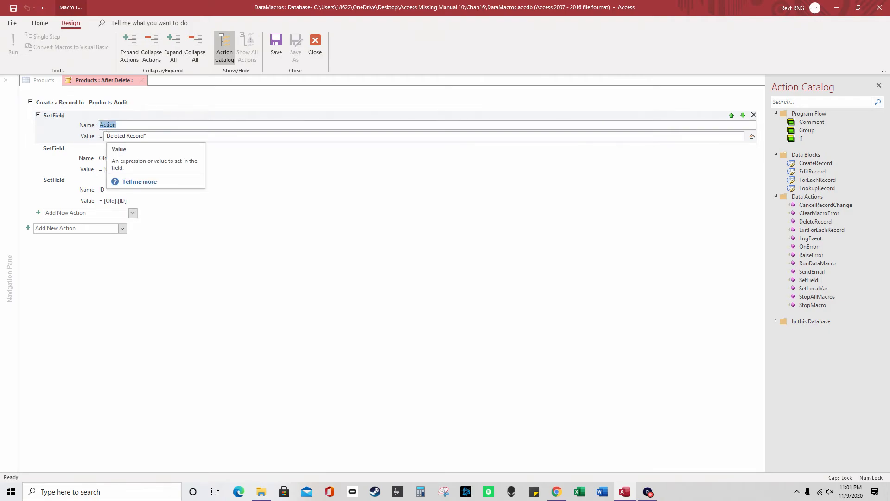
key("Tab")
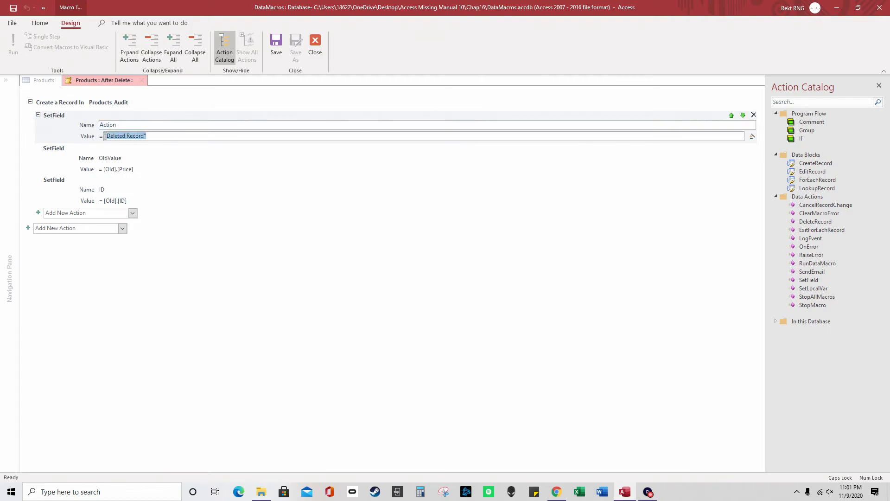
Review the OldValue ([Old].[Price]) and ID ([Old].[ID]) SetFields, then close the macro
left_click(122, 158)
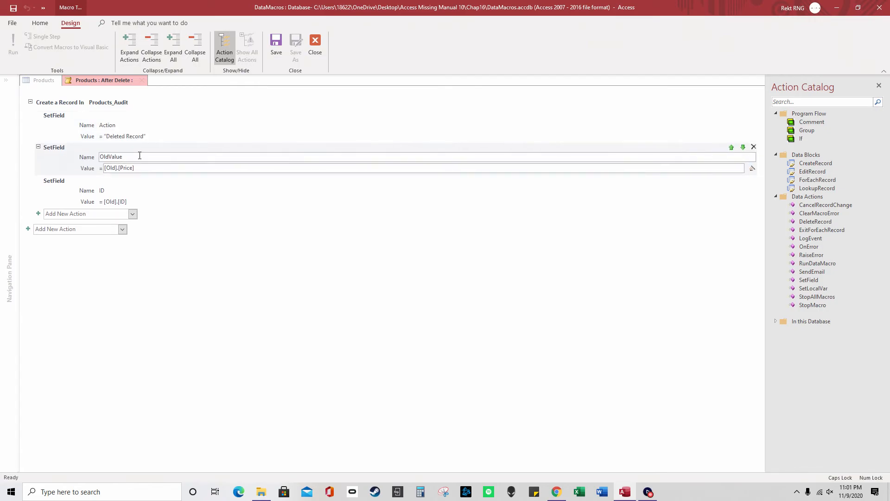
left_click_drag(140, 157, 98, 157)
left_click(143, 167)
left_click_drag(143, 168, 105, 168)
left_click(110, 191)
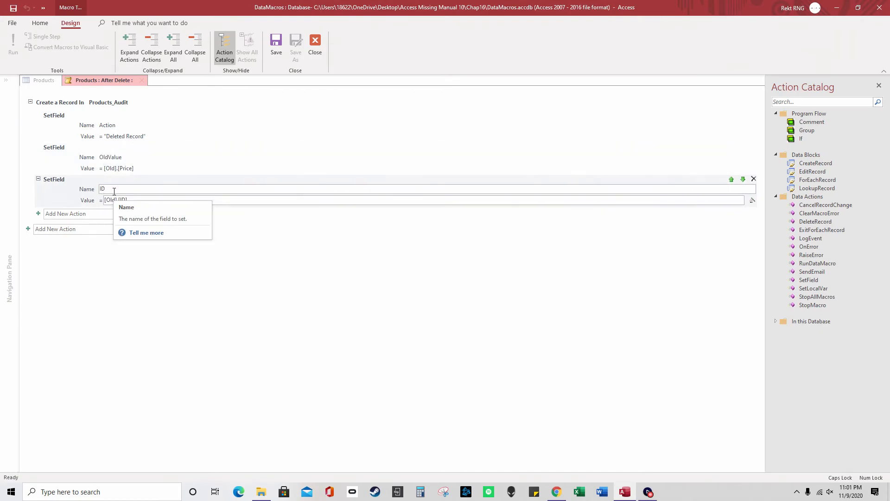
double_click(102, 189)
left_click(109, 189)
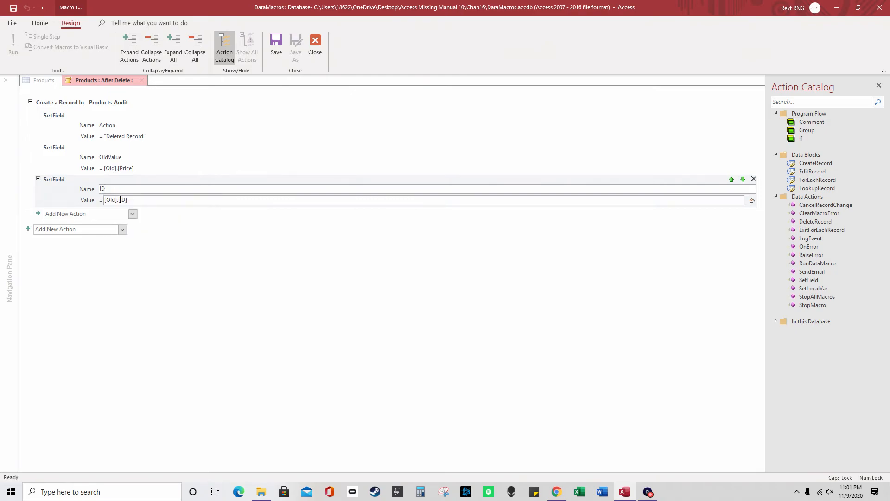
double_click(121, 200)
left_click(134, 200)
left_click(309, 59)
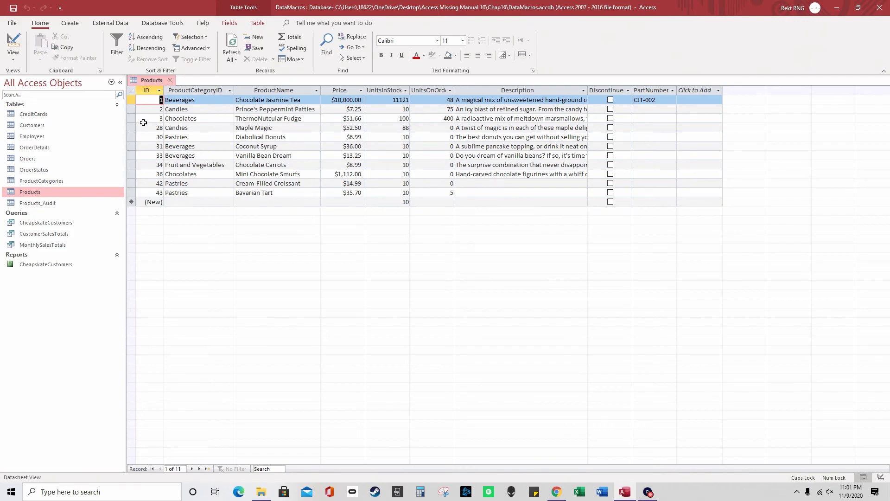
Delete the ThermoNutcular Fudge product record
left_click(131, 119)
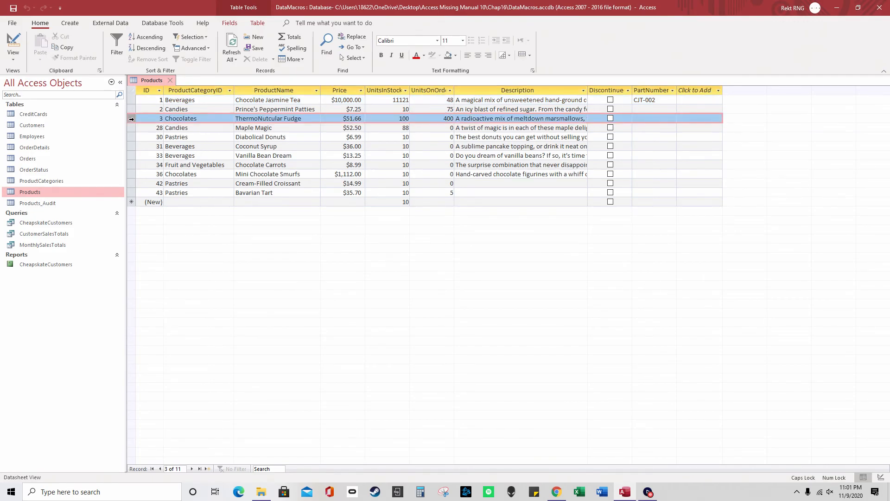
right_click(131, 119)
left_click(166, 140)
left_click(428, 277)
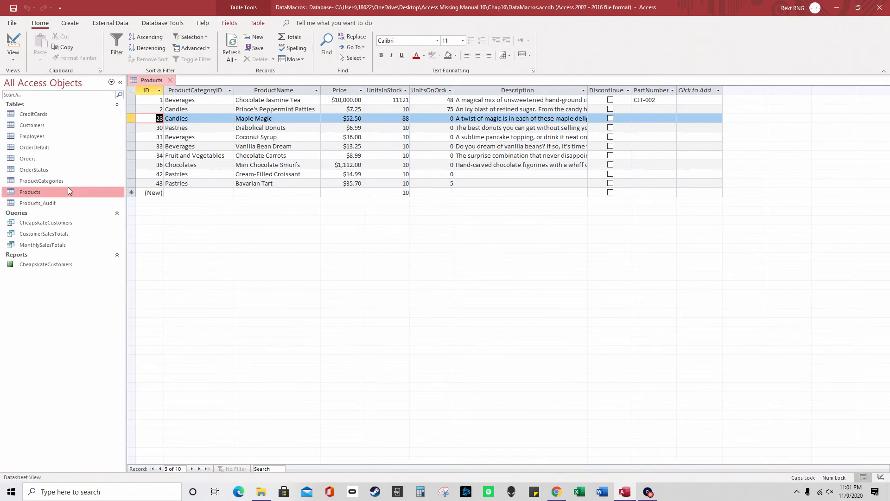
Check audit record 3's Action, old value 51.66 and ID in Products_Audit
double_click(62, 203)
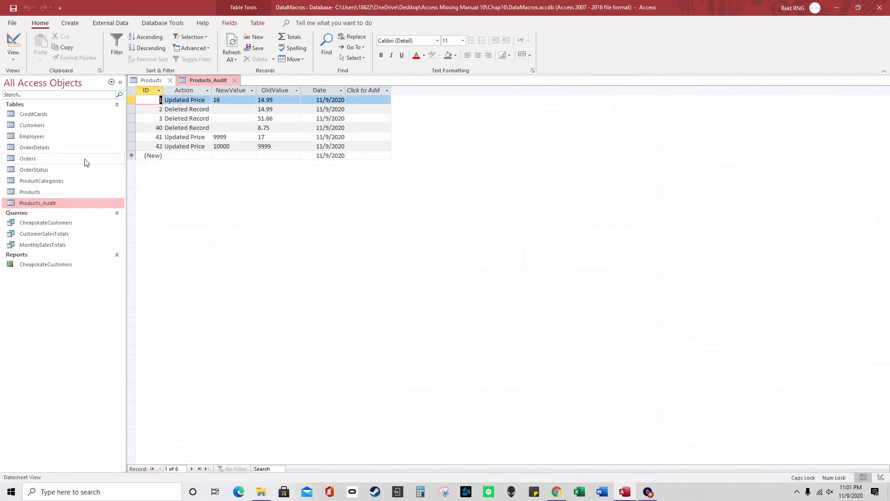
left_click(130, 118)
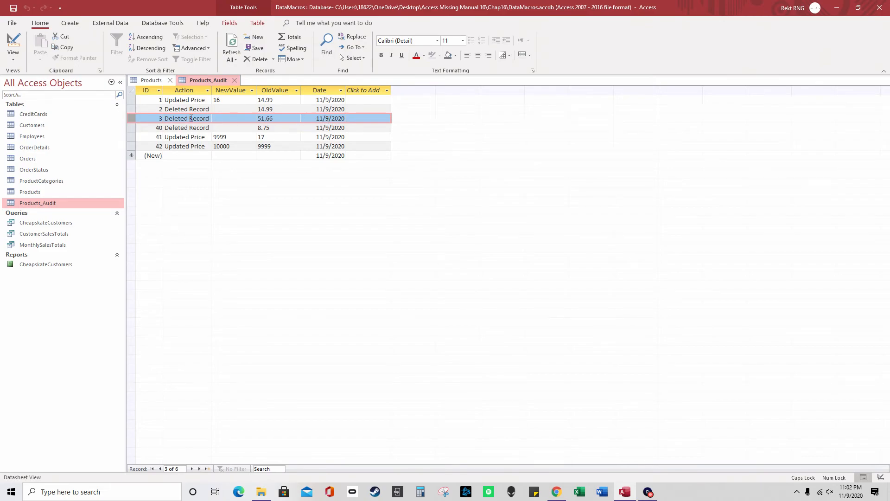
left_click(182, 91)
left_click(193, 120)
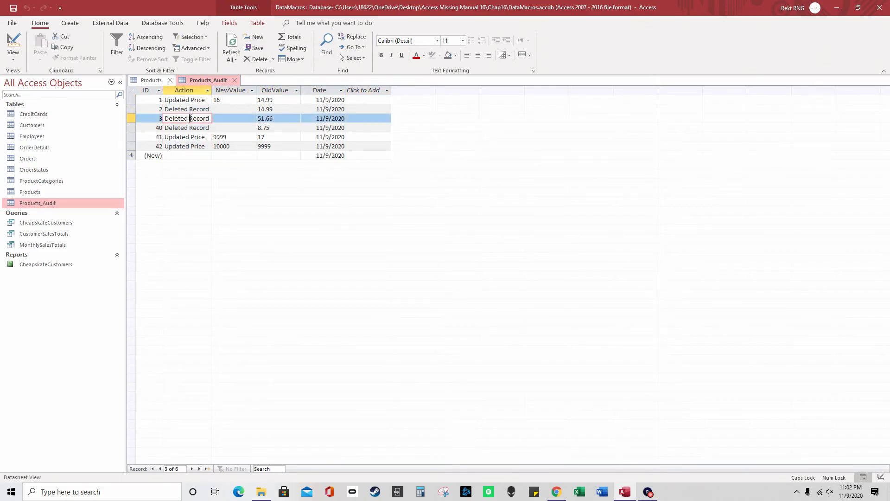
left_click_drag(275, 119, 235, 119)
left_click_drag(153, 120, 169, 121)
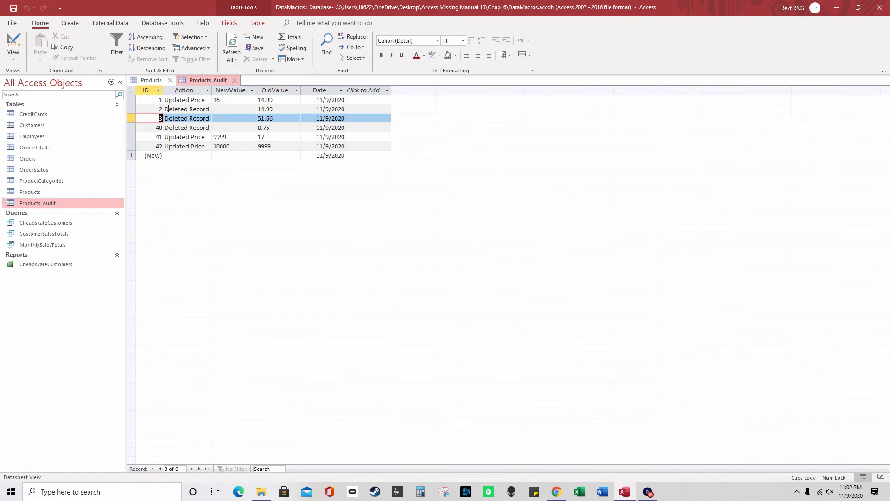
left_click(235, 80)
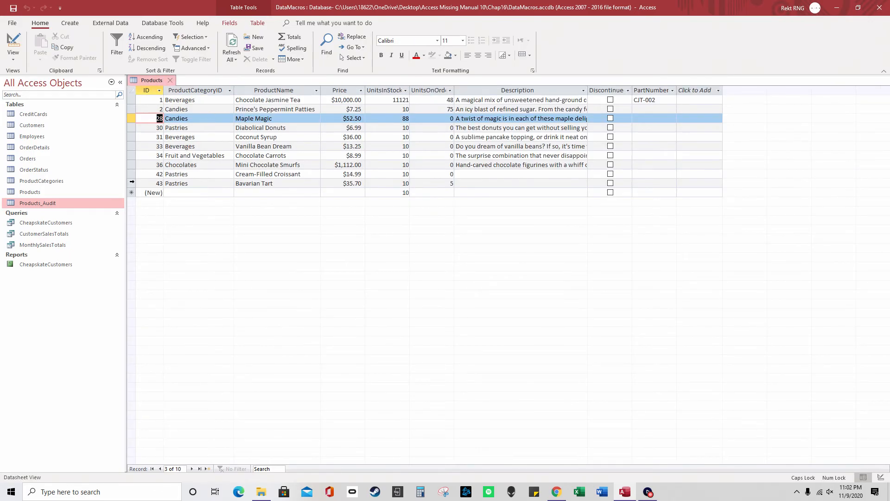
Delete the Bavarian Tart record, row 43
left_click(132, 182)
right_click(132, 183)
left_click(162, 202)
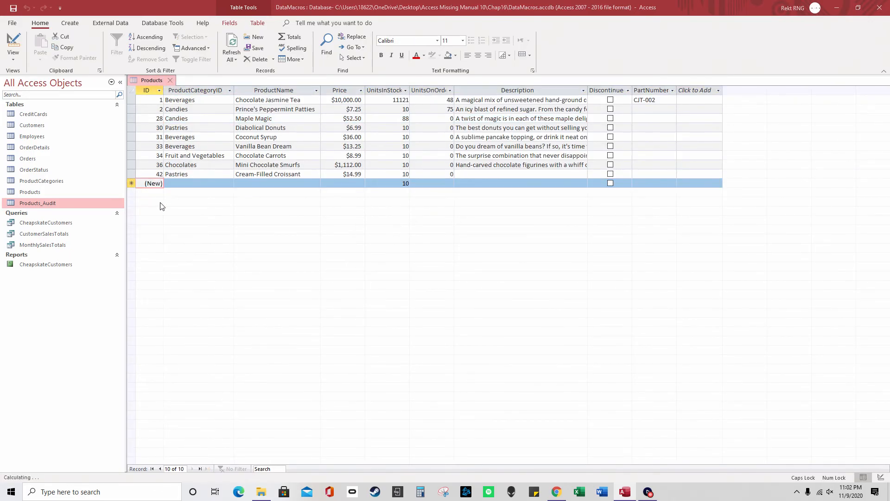
left_click(423, 275)
Confirm Products_Audit logged entry 43 for the deletion, then reopen Products
left_click(77, 193)
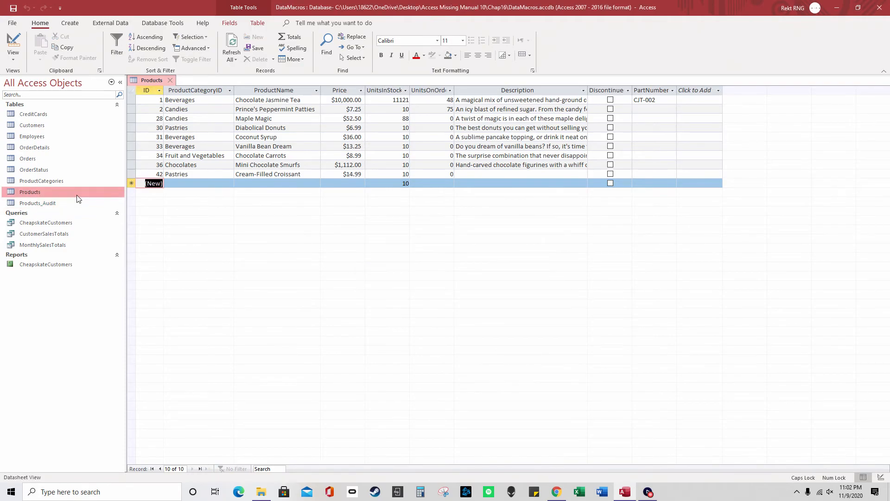
double_click(72, 202)
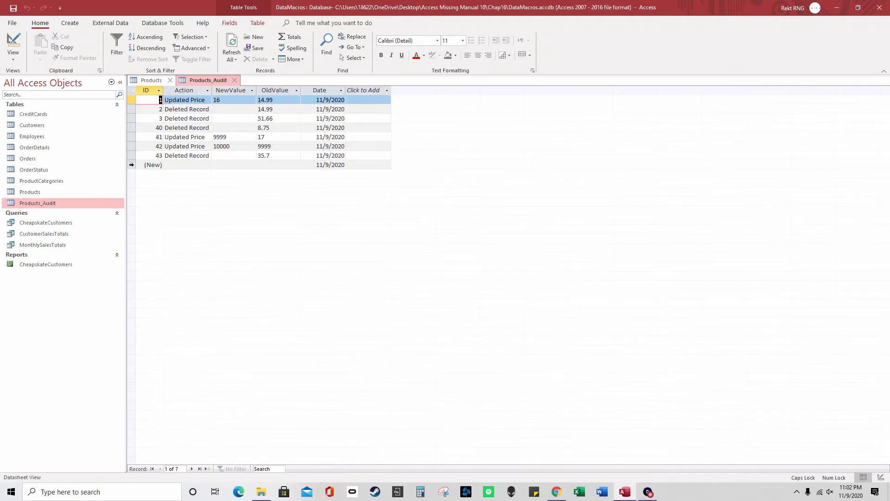
left_click(131, 157)
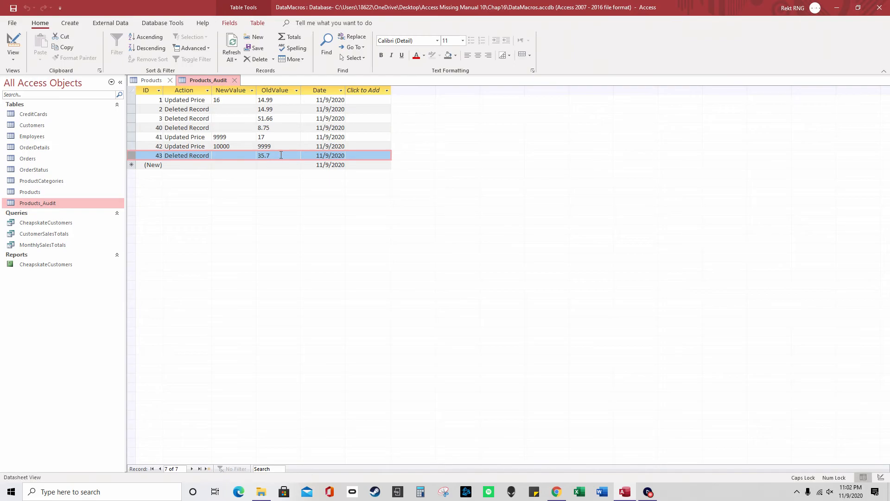
left_click(161, 156)
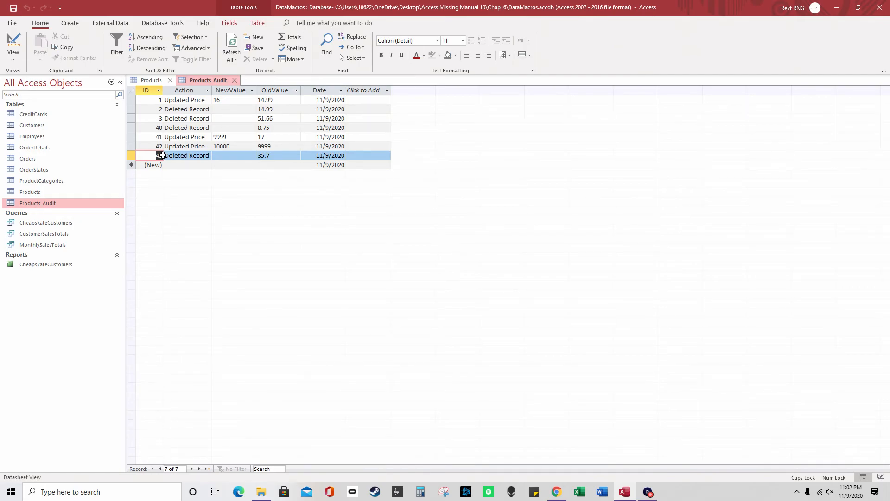
left_click(235, 81)
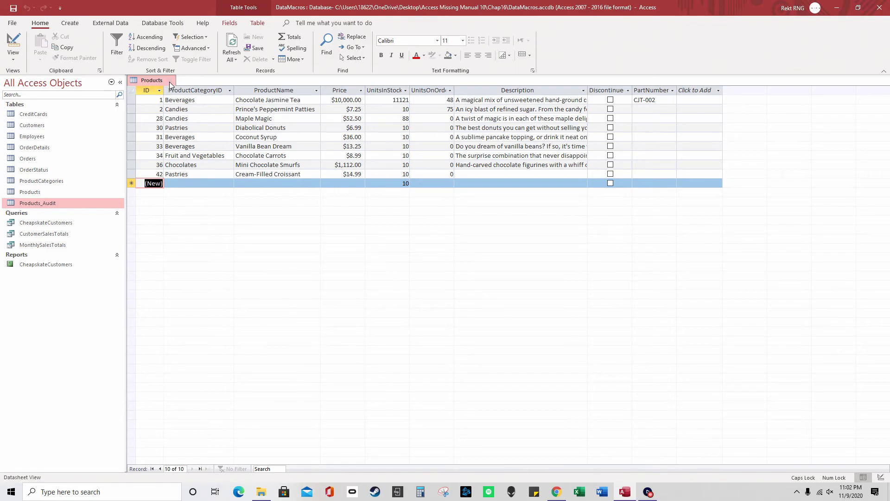
left_click(170, 81)
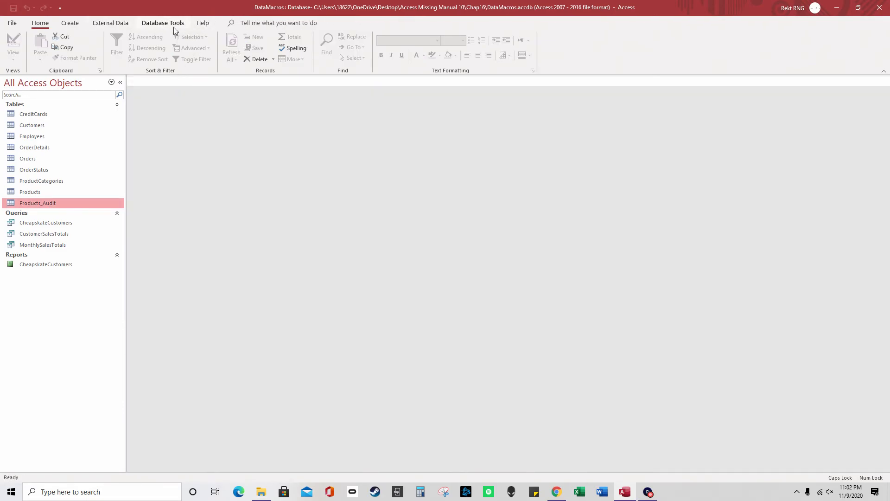
double_click(49, 190)
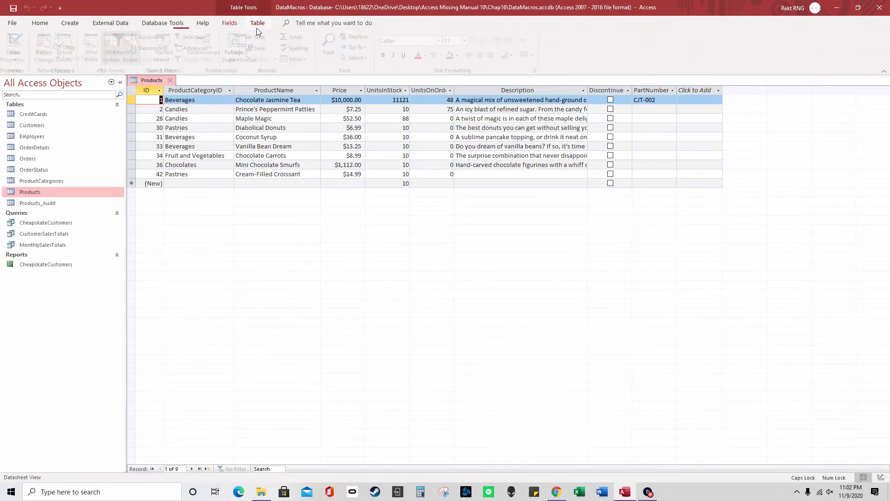
left_click(257, 23)
left_click(165, 62)
left_click(195, 77)
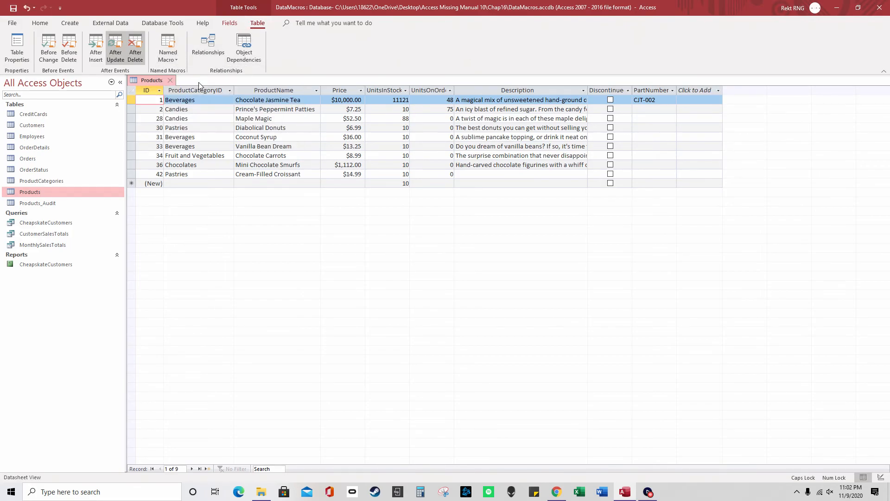
left_click(731, 107)
left_click(191, 118)
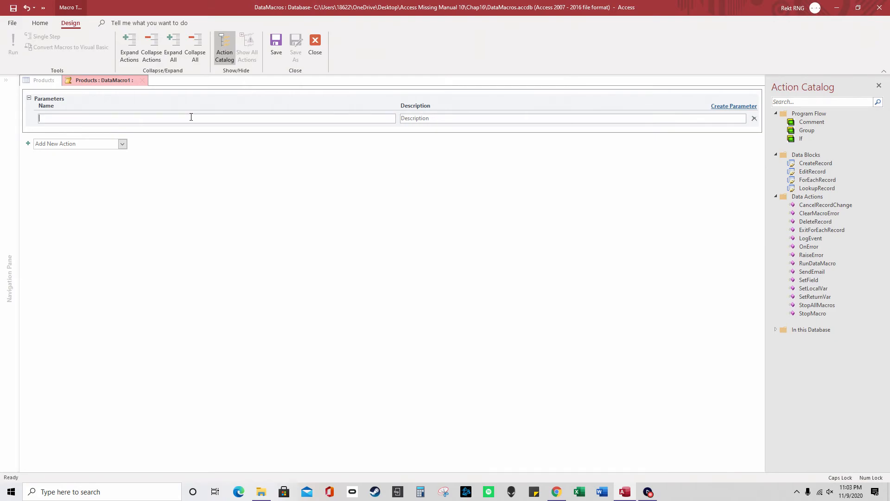
type("pRODUCTiD")
key("ctrl+a")
key("Caps_Lock")
type("ProductID")
left_click(725, 106)
left_click(191, 130)
type("StockChange")
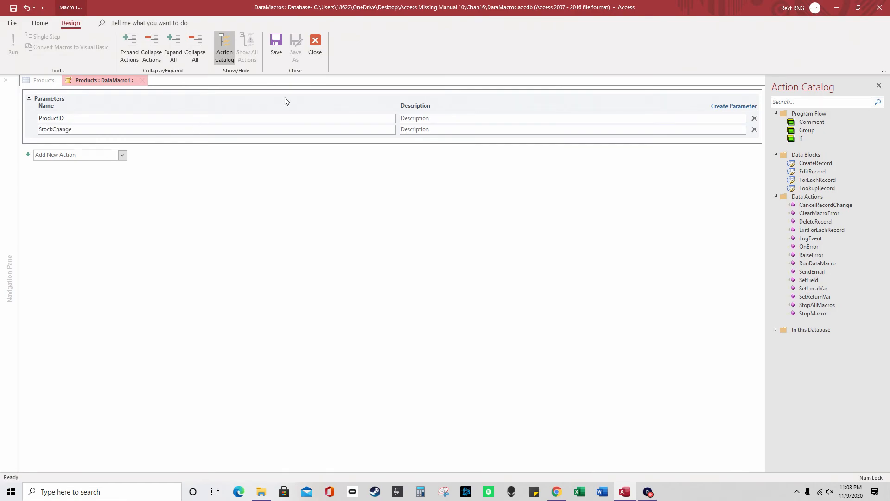
left_click(428, 120)
type("gfff")
left_click(430, 134)
type("gffff")
left_click(123, 155)
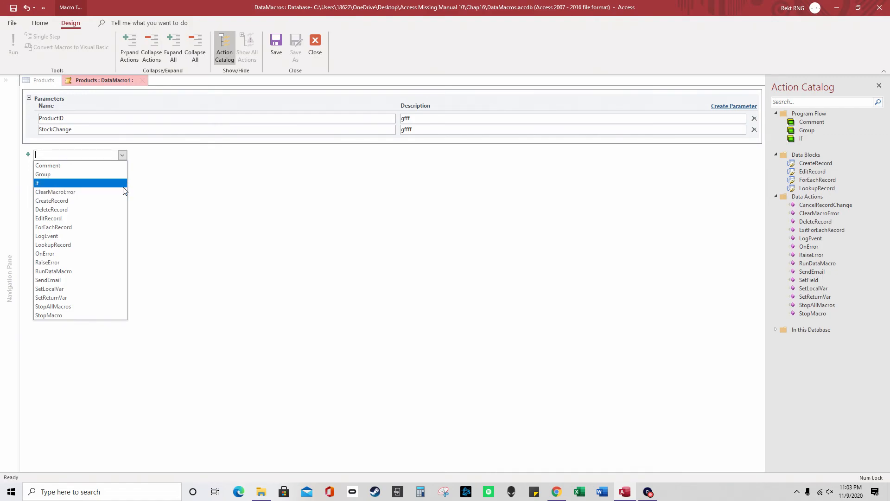
left_click(240, 247)
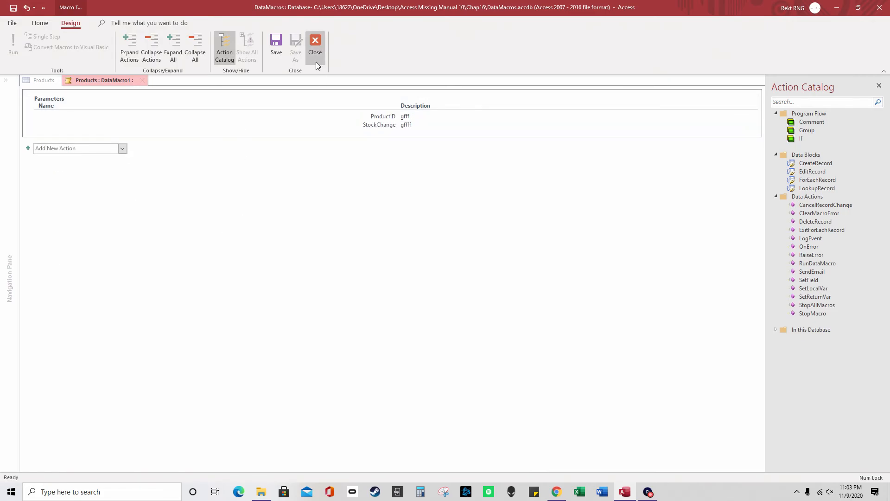
left_click(315, 50)
left_click(459, 272)
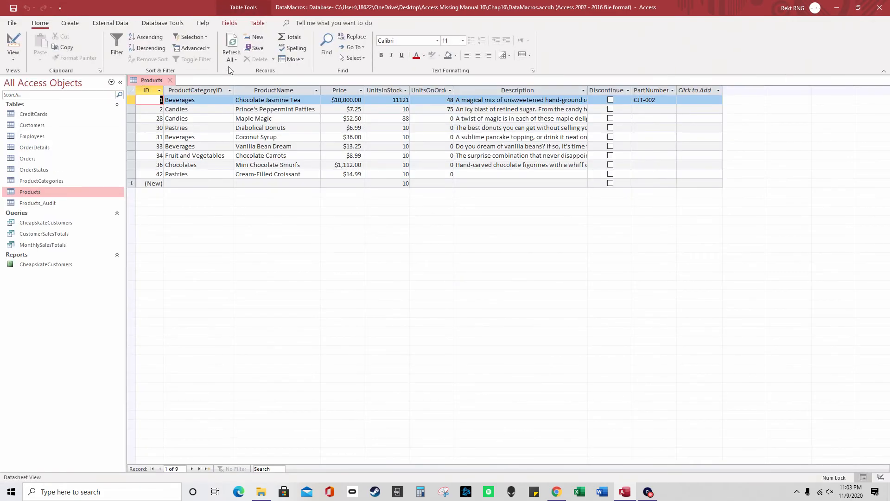
Check the Products named macros, then open OrderDetails and close Products
left_click(266, 23)
left_click(168, 51)
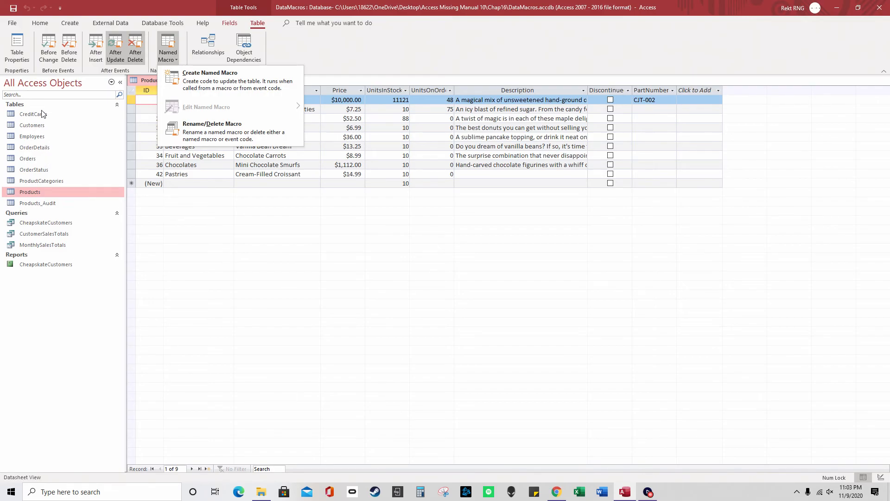
left_click(55, 152)
double_click(54, 152)
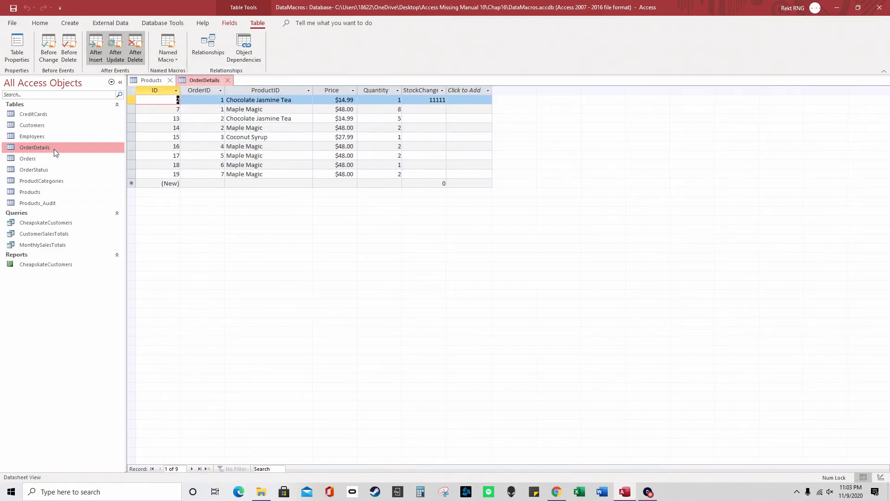
left_click(171, 79)
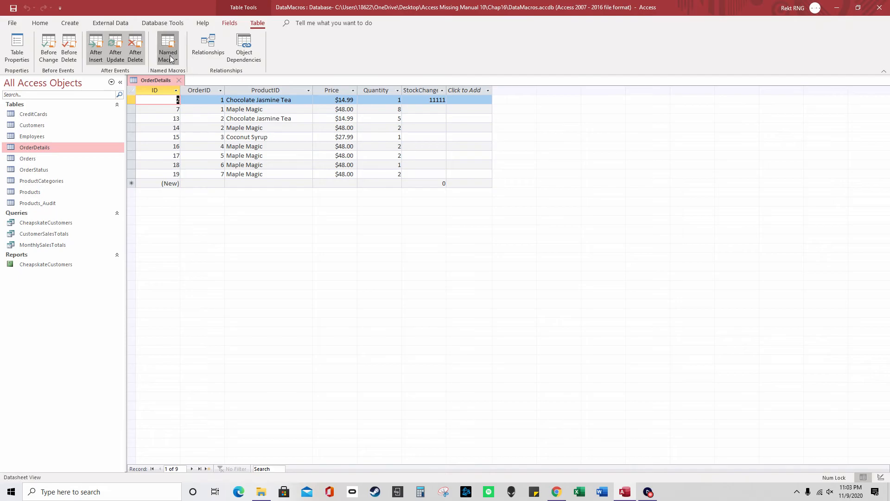
Review all data macros, including AdjustProductStock, in the Data Macro Manager
left_click(171, 57)
mouse_move(213, 115)
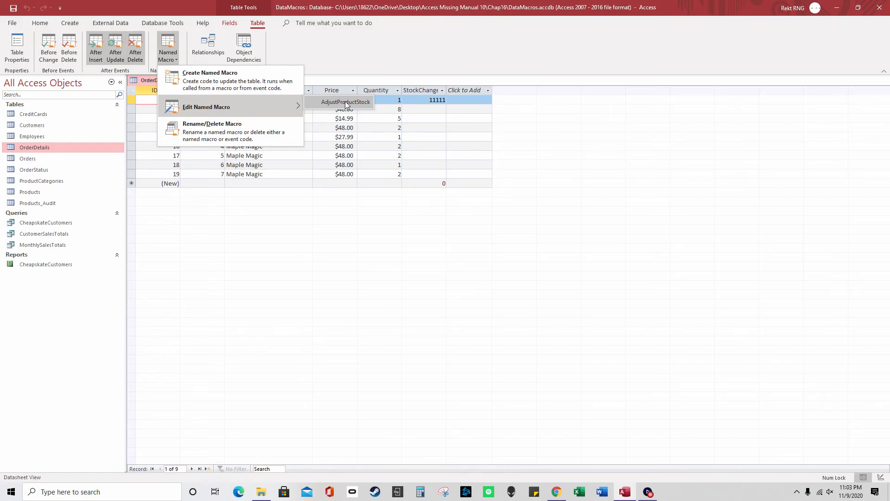
left_click(280, 131)
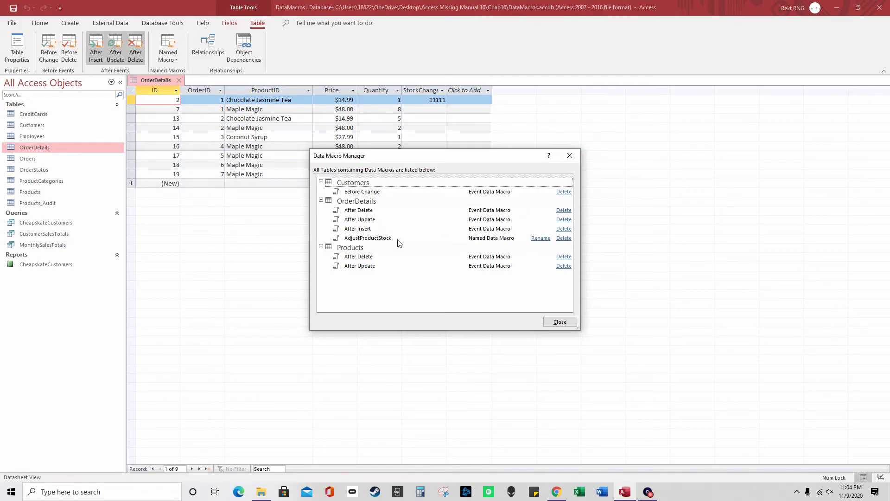
left_click(563, 159)
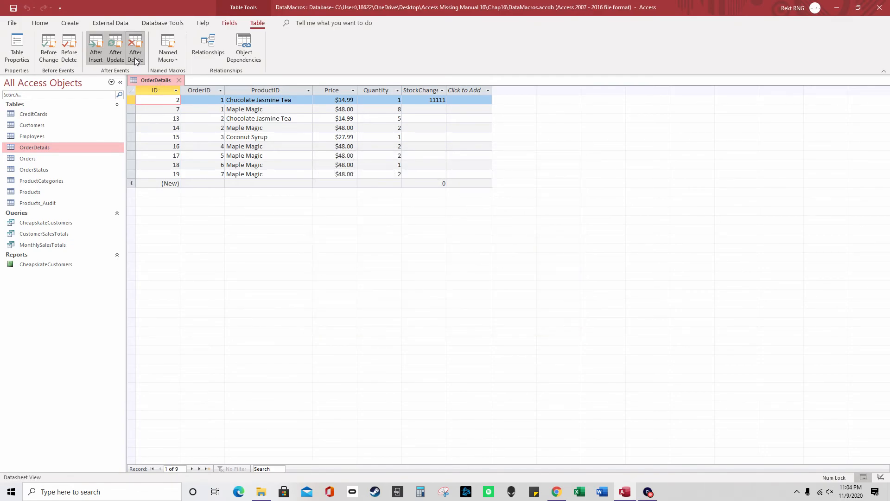
Inspect the After Insert macro's RunDataMacro action calling AdjustProductStock
left_click(96, 54)
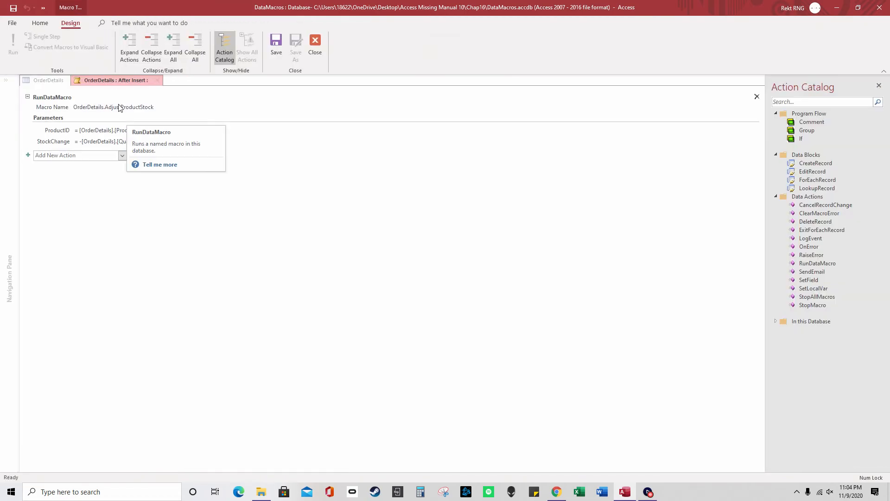
left_click(111, 107)
left_click_drag(75, 107, 108, 110)
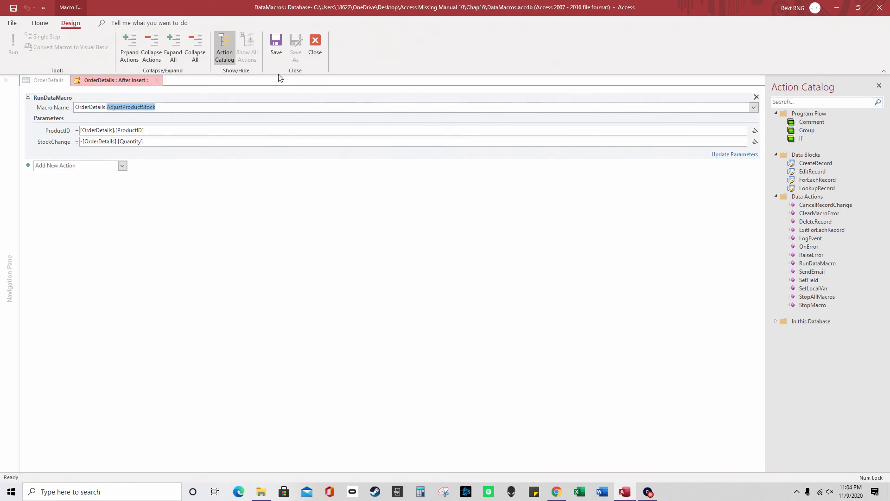
left_click(319, 49)
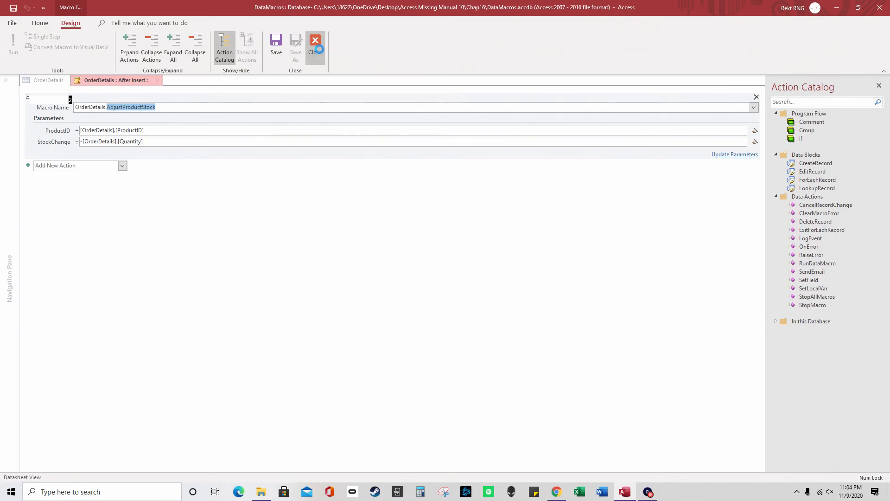
Review the After Update and After Delete macros, then list the named macros to edit
left_click(258, 23)
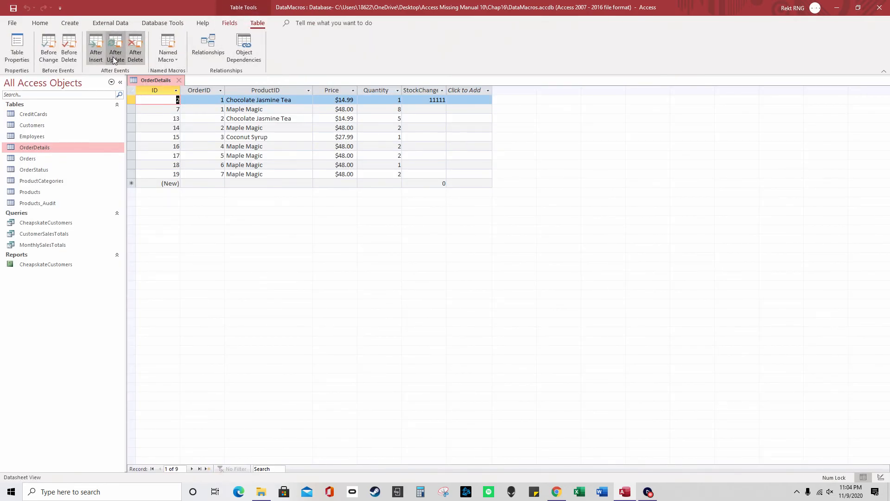
left_click(113, 56)
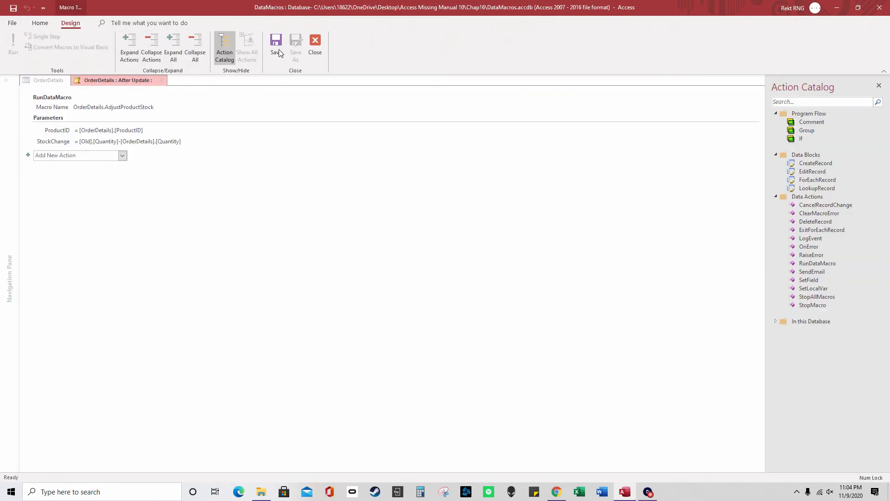
left_click(315, 46)
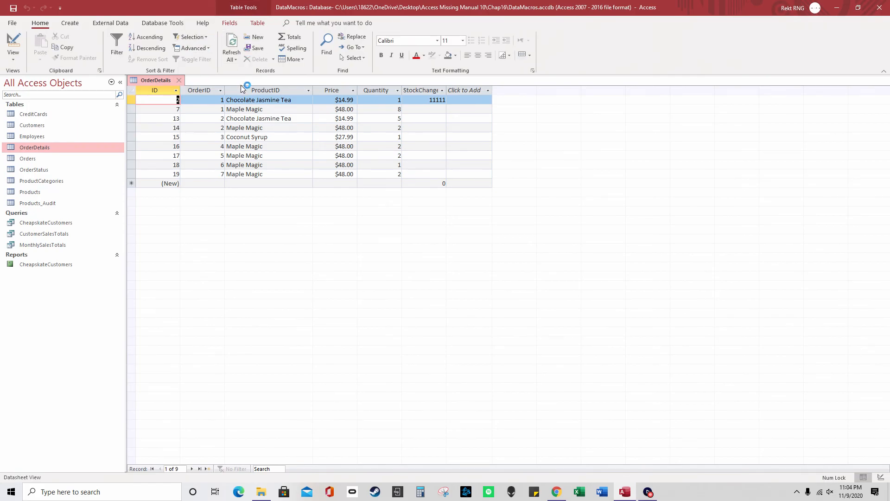
left_click(257, 23)
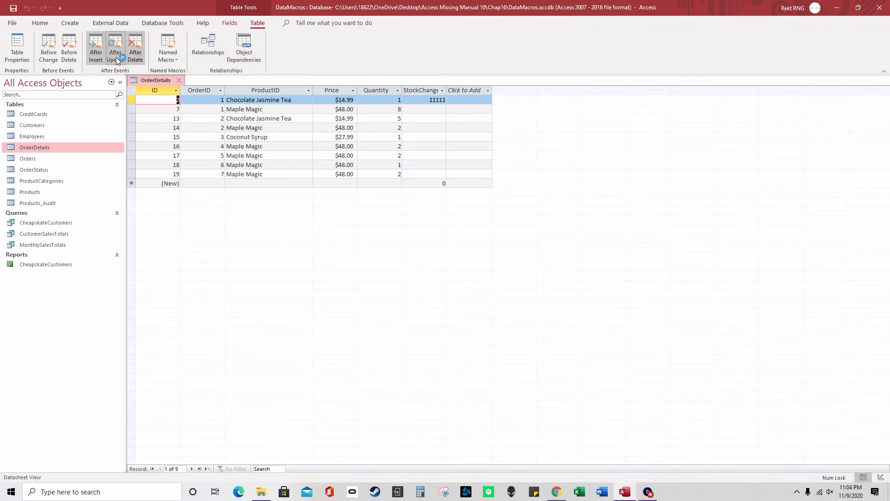
left_click(135, 55)
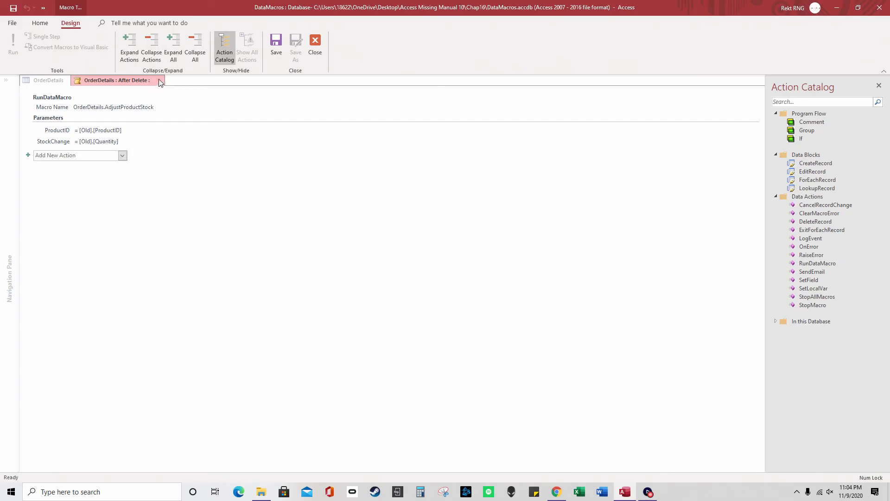
left_click(317, 49)
left_click(258, 23)
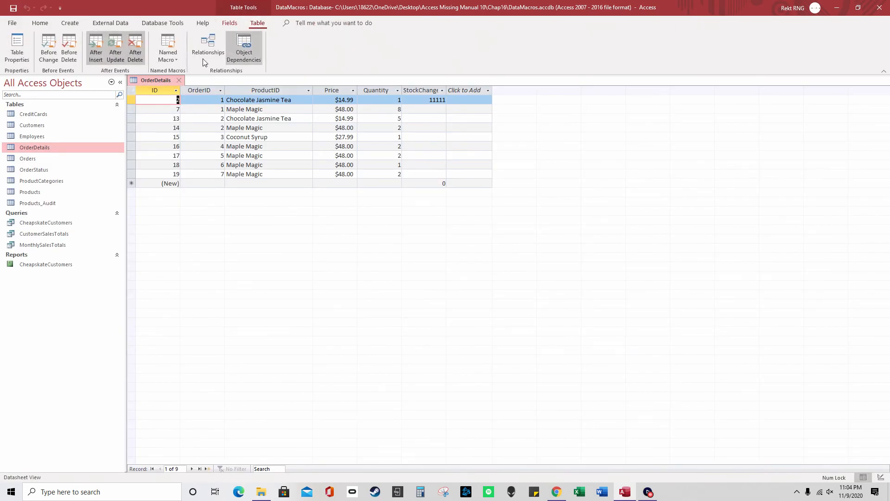
left_click(168, 52)
mouse_move(210, 107)
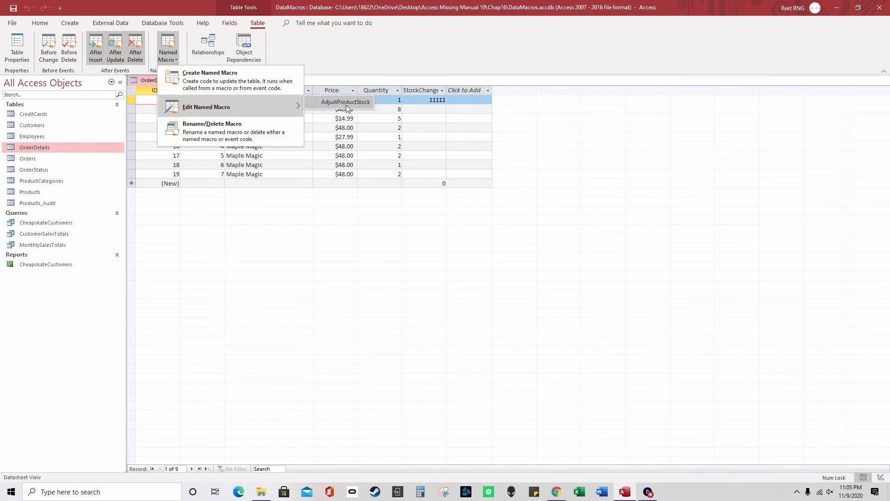
Inspect AdjustProductStock's ProductID and StockChange parameters and [ID]=[ProductID] condition, then close it
left_click(347, 106)
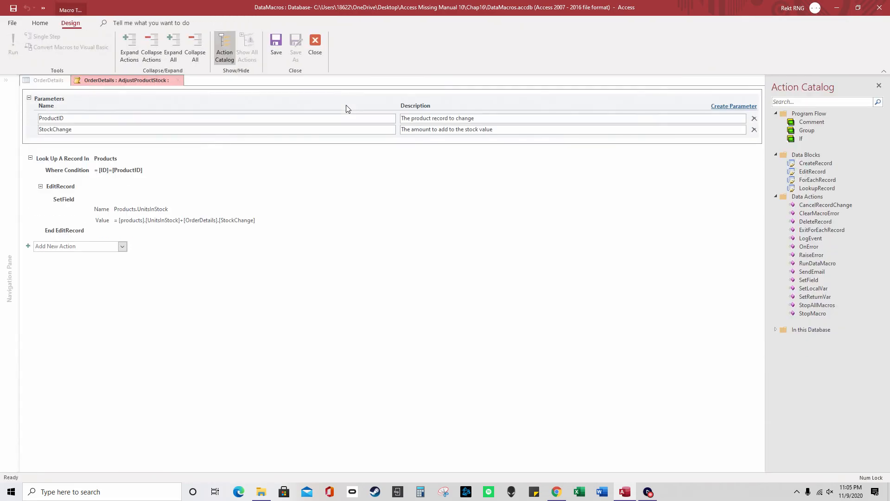
left_click_drag(71, 118, 41, 118)
left_click(58, 130)
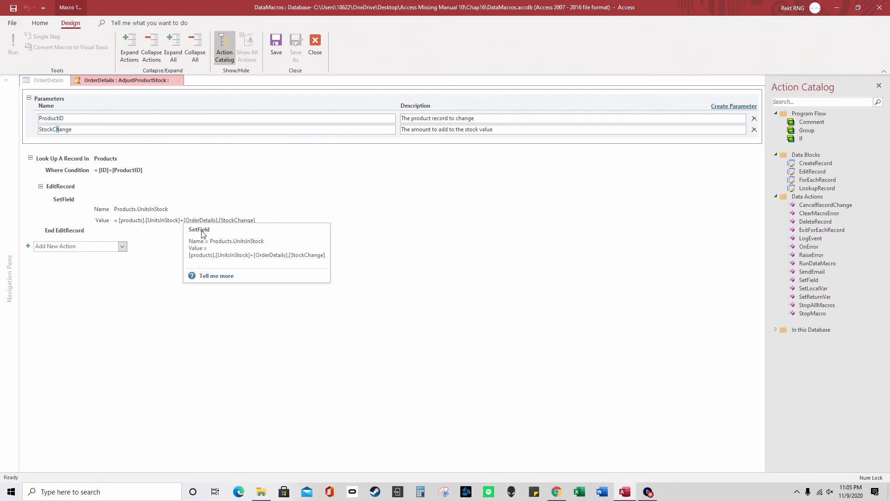
left_click(116, 170)
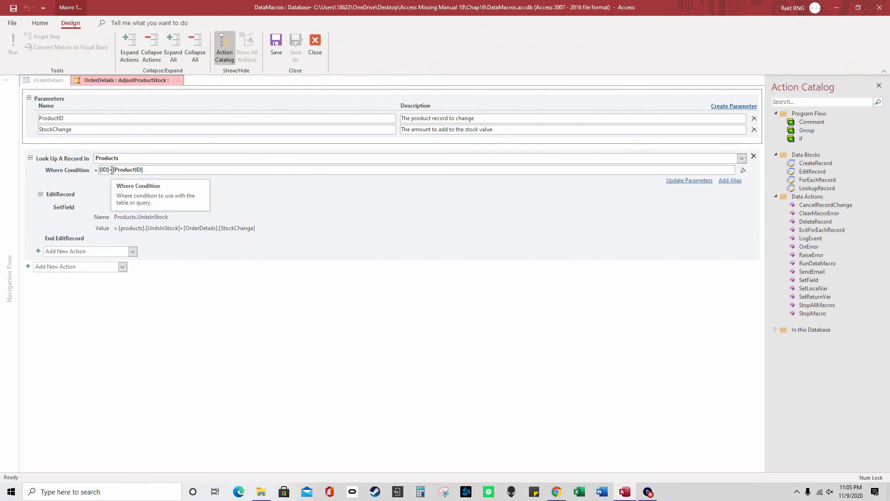
double_click(106, 169)
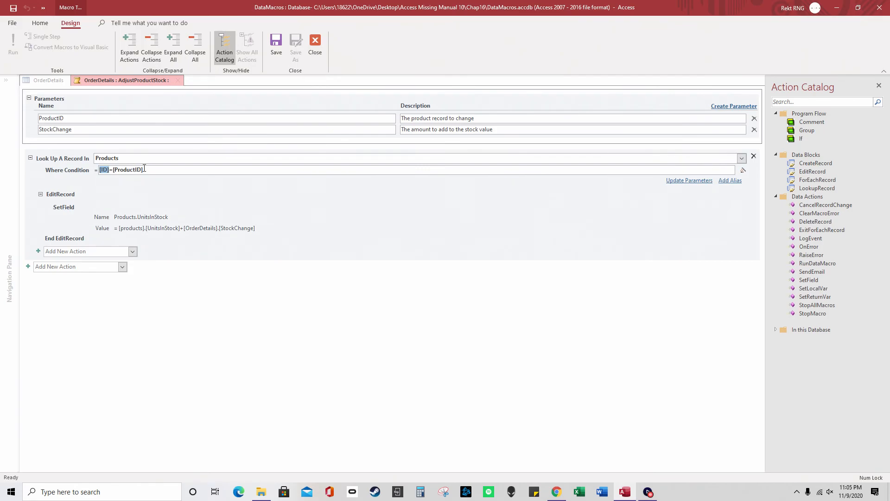
left_click_drag(143, 170, 100, 169)
left_click(315, 51)
left_click(159, 23)
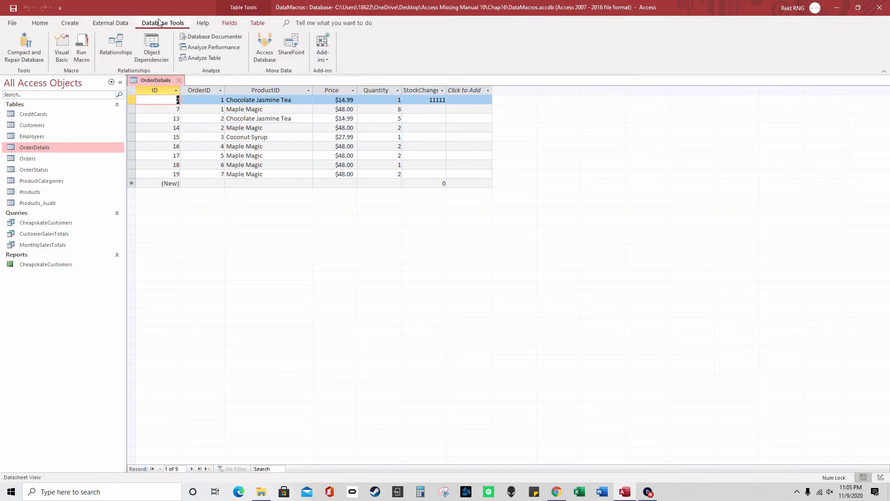
left_click(116, 47)
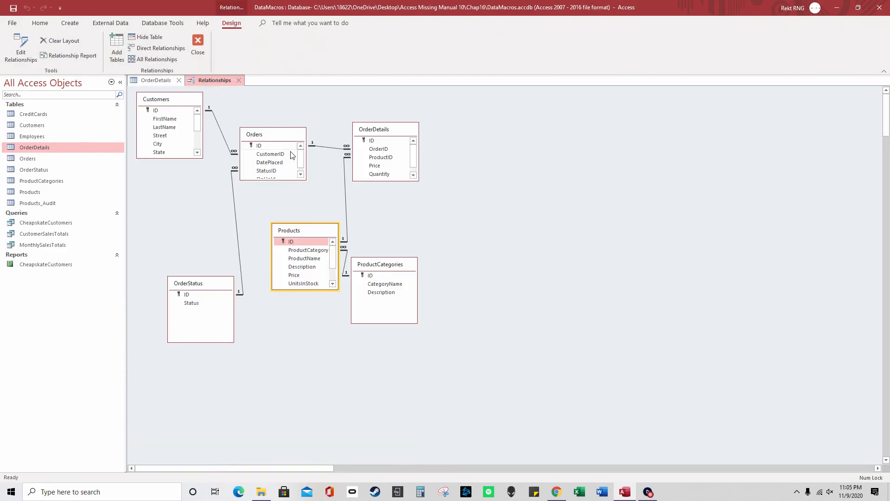
left_click_drag(393, 263, 552, 264)
left_click_drag(389, 132, 502, 142)
left_click_drag(307, 231, 410, 182)
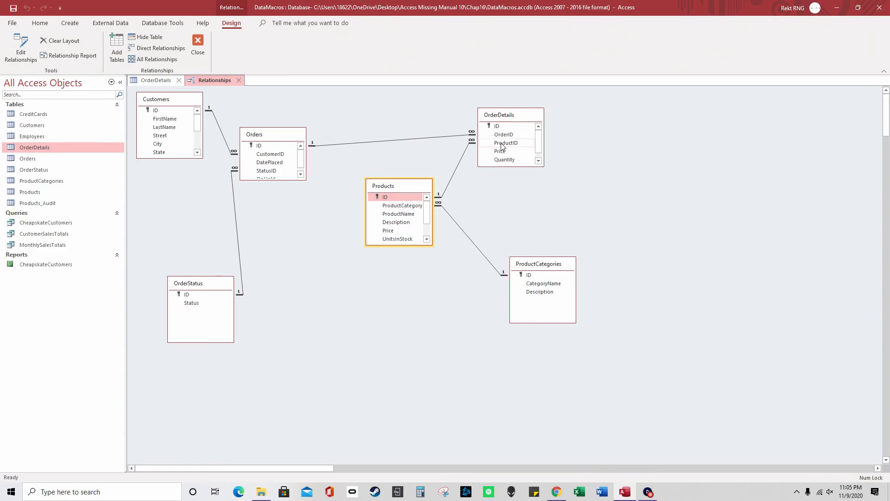
left_click(238, 81)
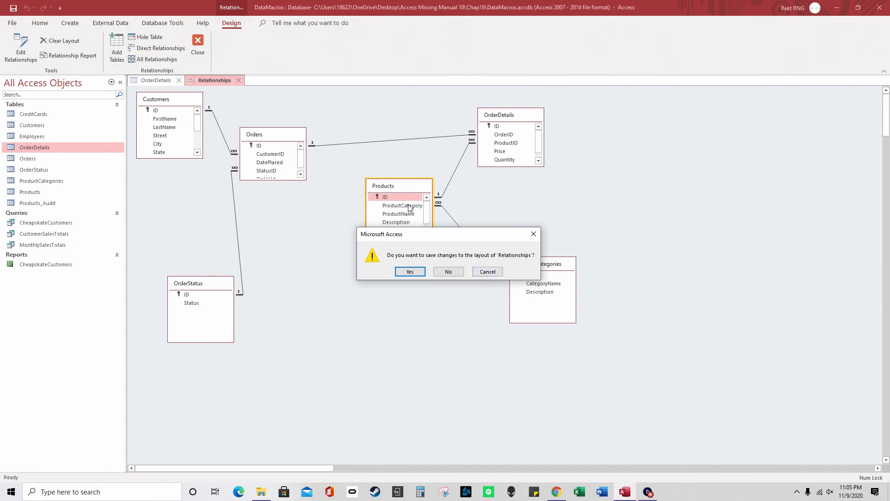
left_click(487, 272)
left_click(198, 44)
left_click(488, 272)
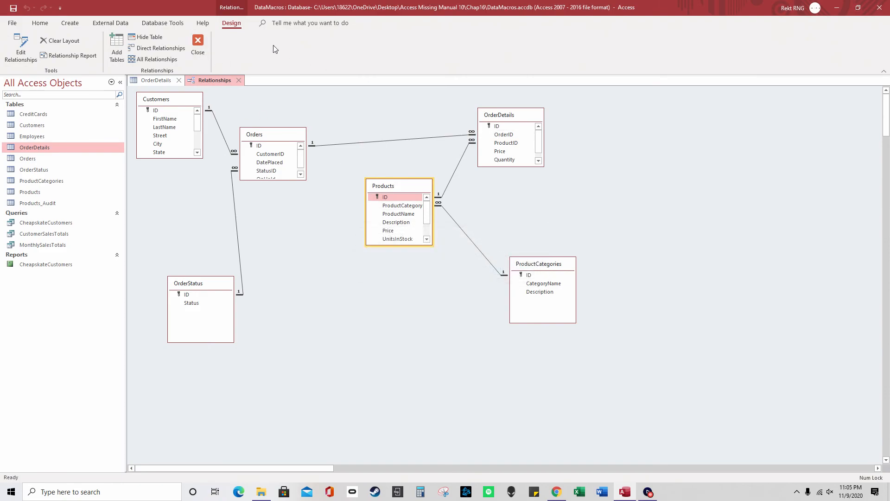
left_click(164, 23)
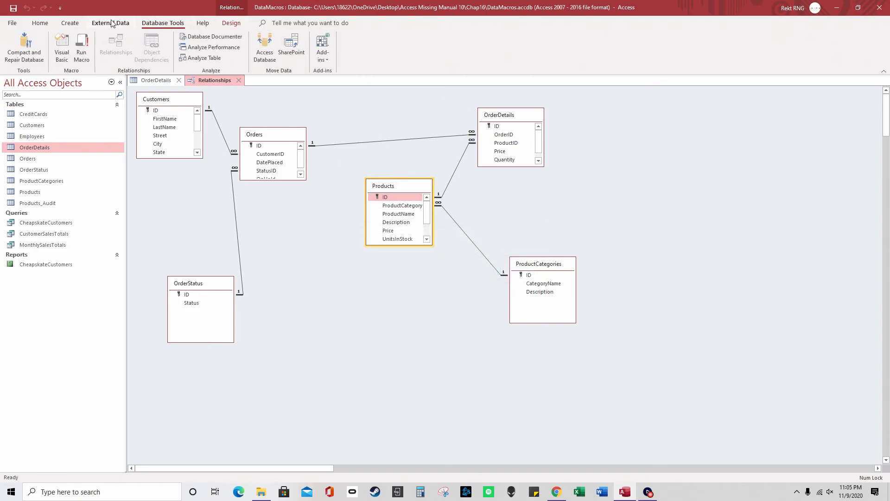
left_click(240, 80)
left_click(456, 274)
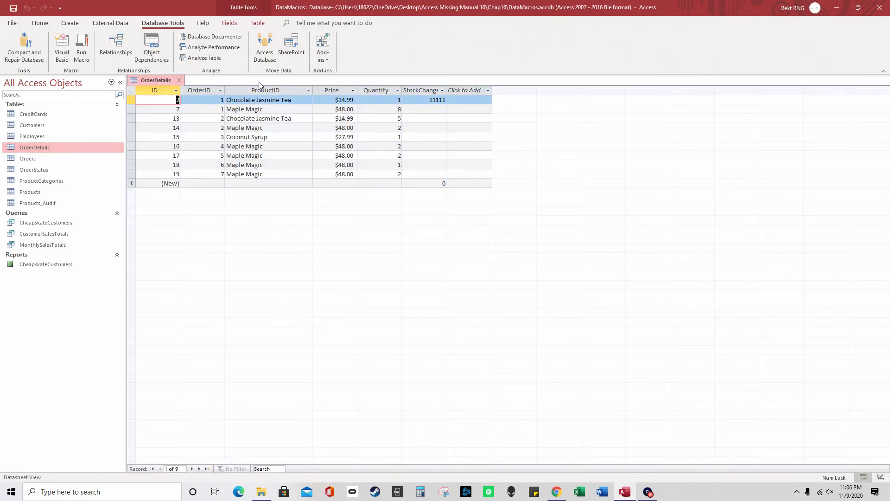
Open AdjustProductStock and check its ID Where Condition
left_click(257, 23)
left_click(168, 52)
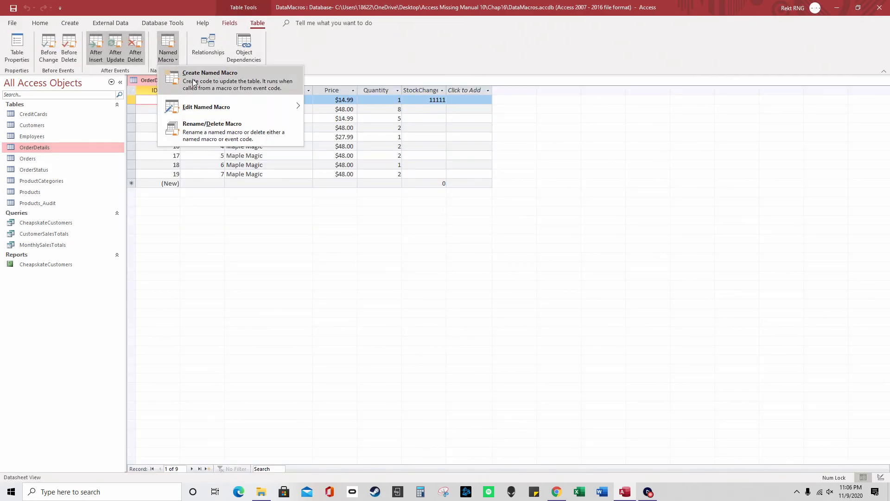
left_click(334, 107)
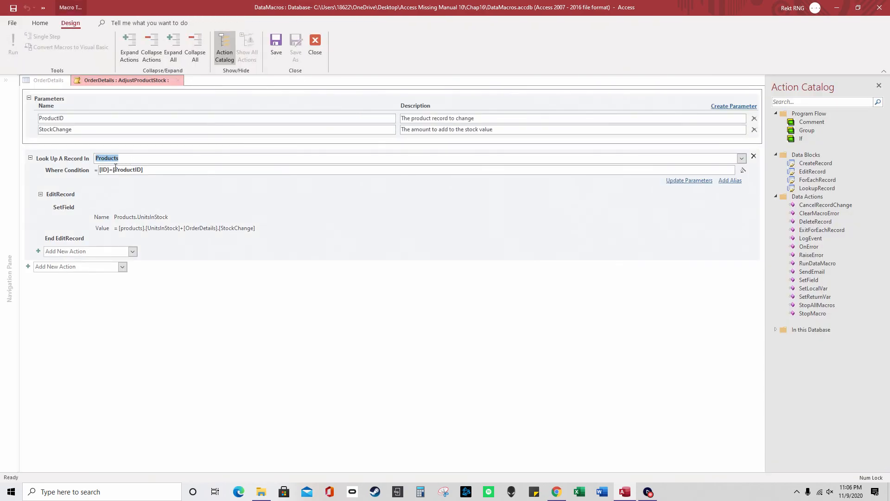
left_click_drag(108, 170, 151, 171)
Examine the SetField: Products.UnitsInStock = [products].[UnitsInStock]+[OrderDetails].[StockChange]
left_click(96, 200)
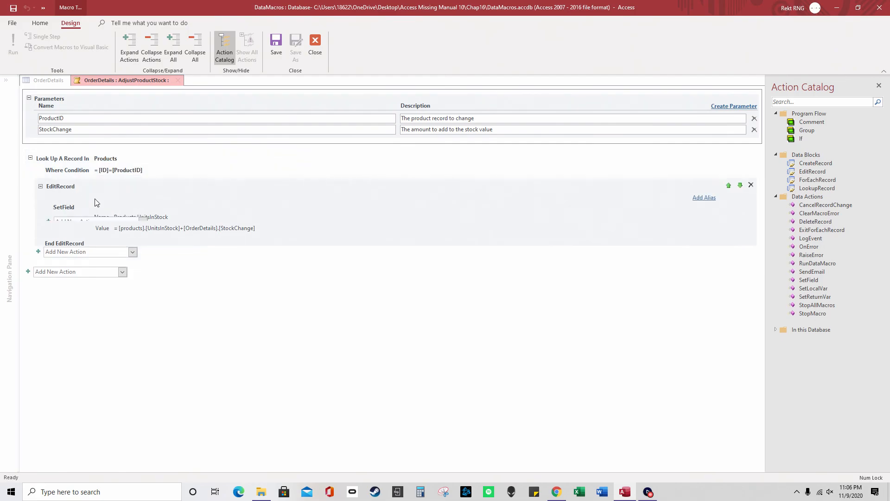
left_click(138, 216)
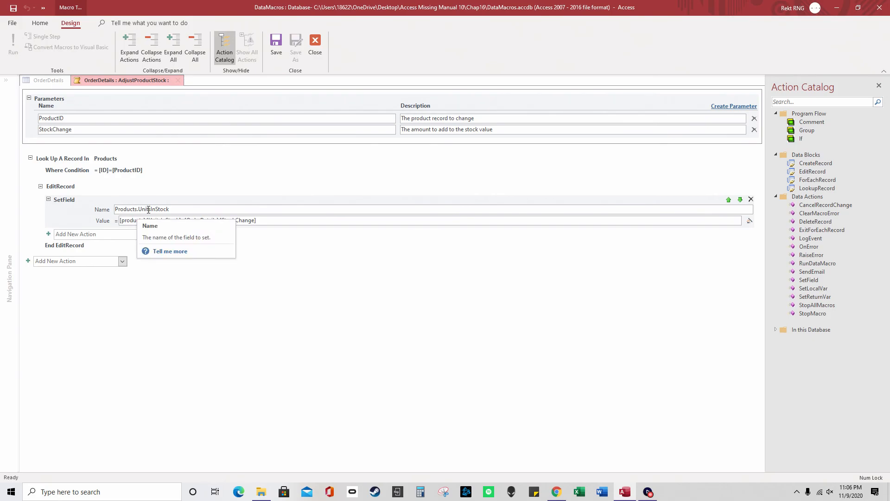
left_click_drag(138, 209, 187, 211)
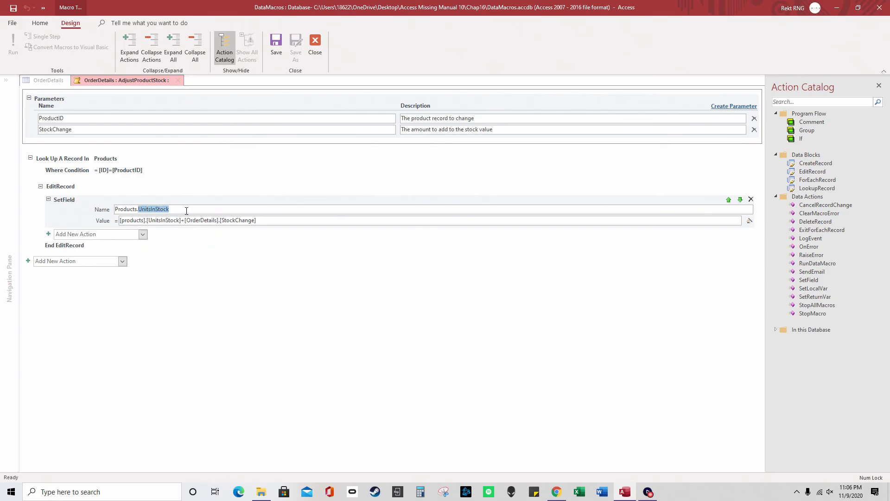
double_click(130, 208)
left_click_drag(139, 209, 179, 210)
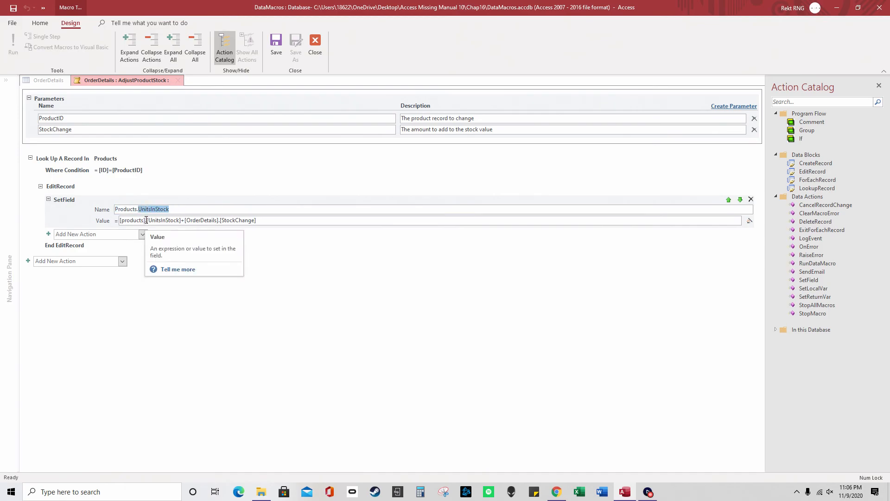
left_click(142, 220)
left_click_drag(142, 219, 220, 223)
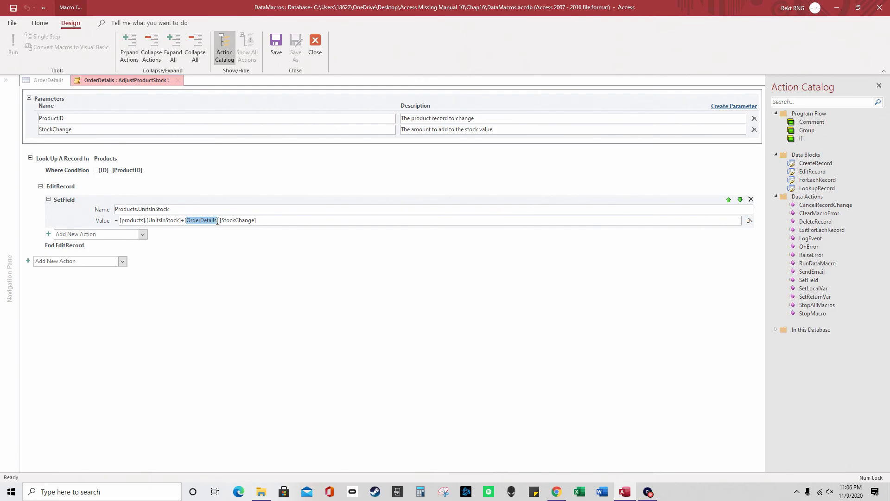
left_click_drag(266, 222, 221, 220)
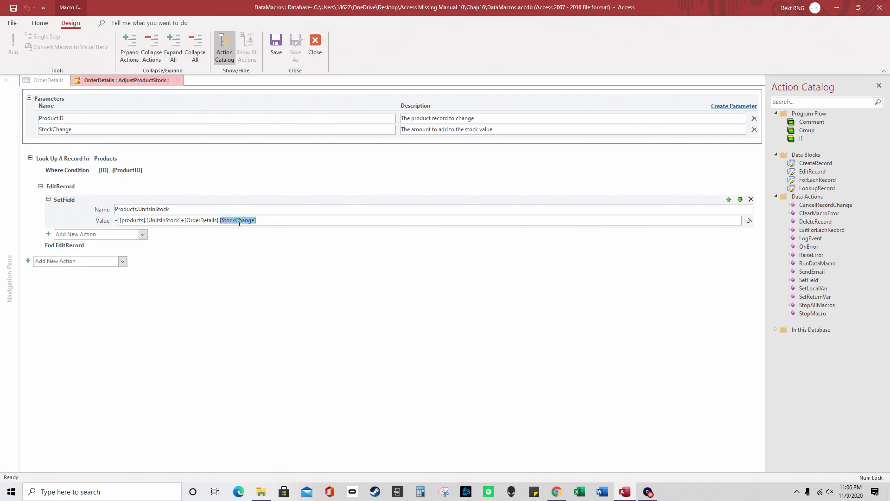
left_click_drag(218, 221, 148, 222)
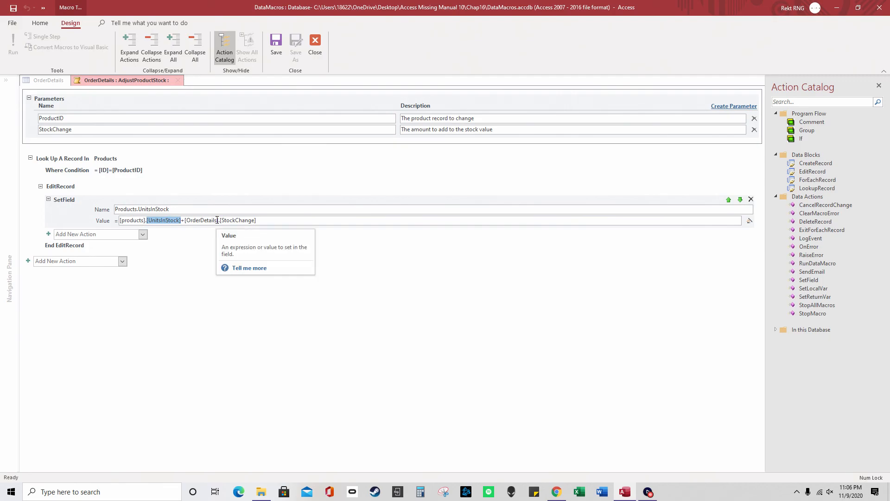
left_click_drag(219, 220, 271, 221)
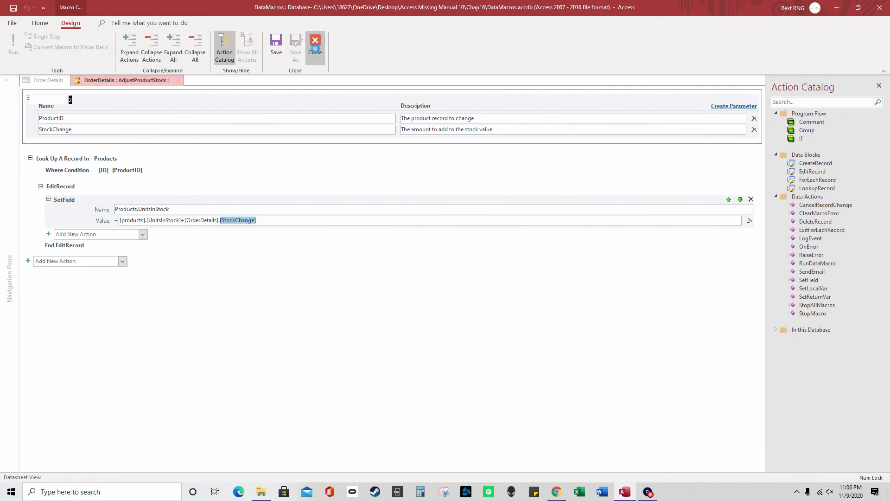
Close the macro and identify Coconut Syrup as the product in OrderDetails row 15
left_click(315, 46)
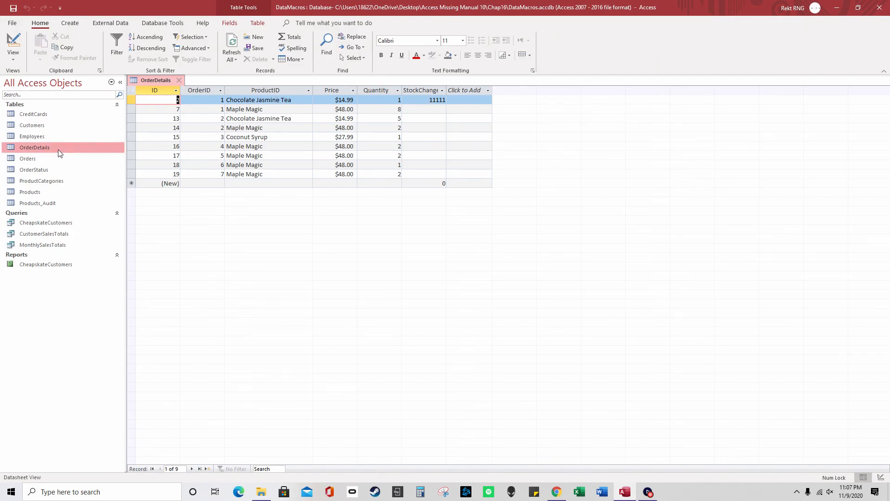
double_click(43, 192)
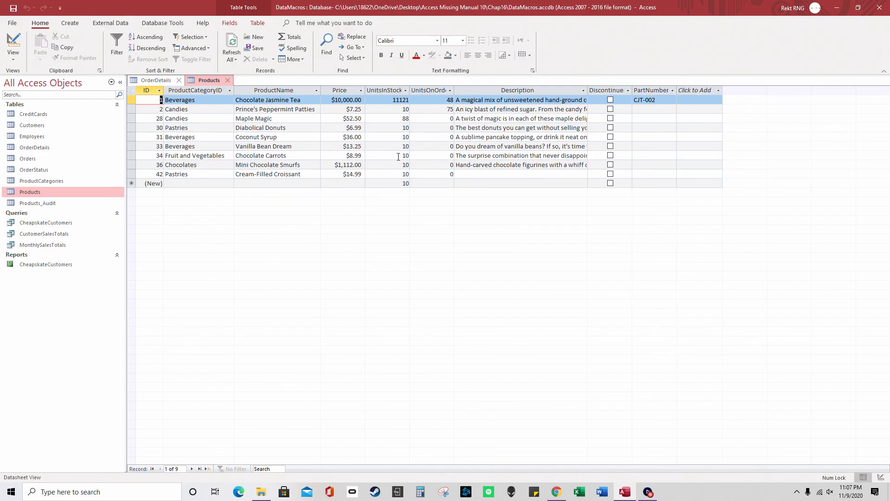
double_click(406, 155)
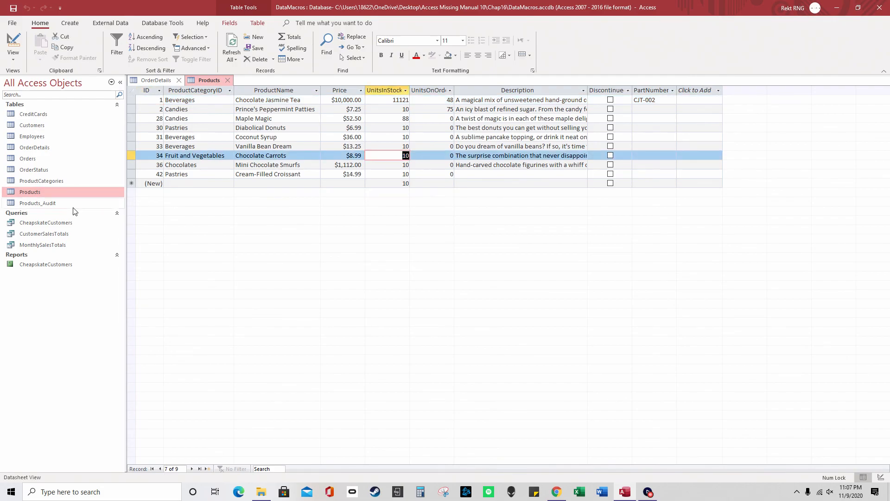
left_click(159, 79)
left_click(228, 80)
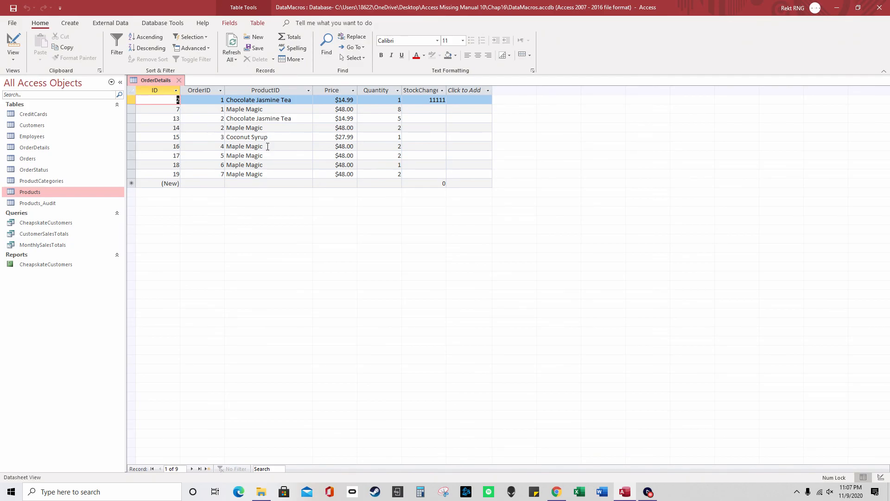
left_click_drag(268, 136, 220, 134)
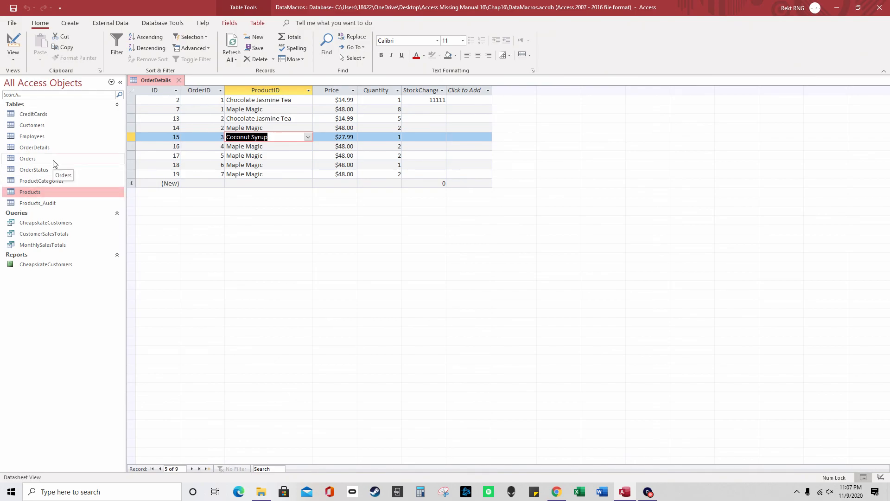
Change Coconut Syrup's UnitsInStock from 10 to 999999999 in Products and close it
double_click(49, 191)
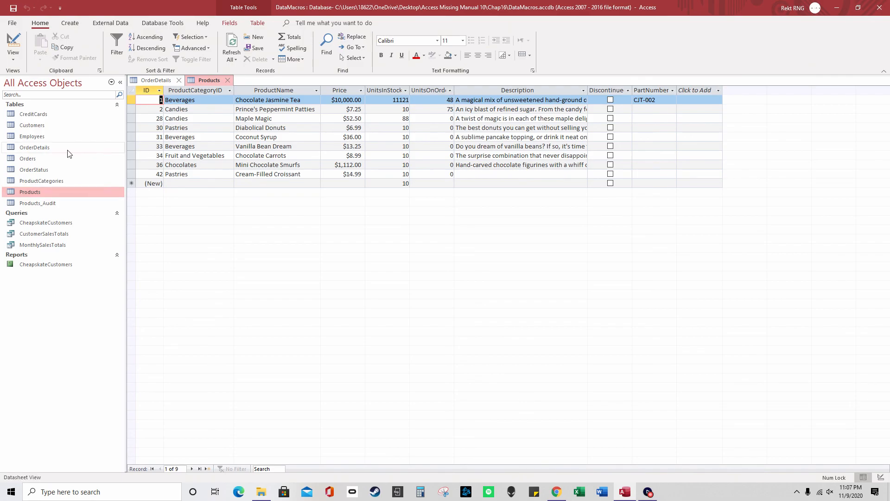
left_click(153, 81)
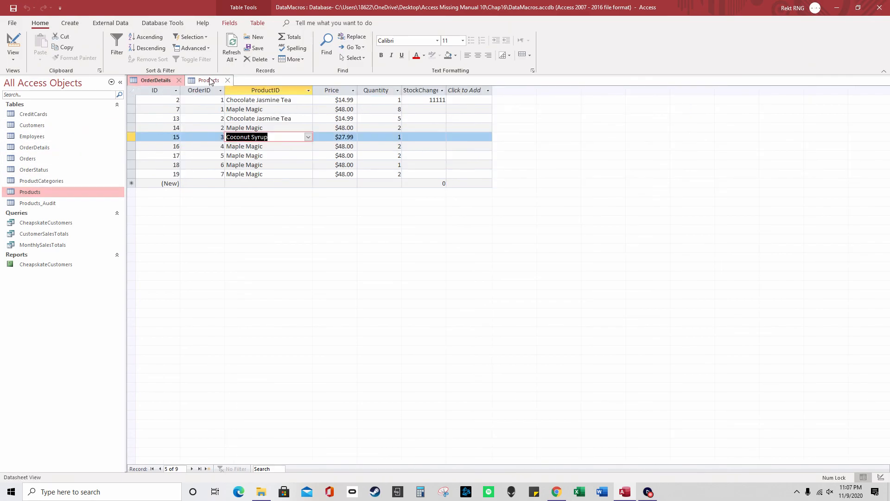
left_click(210, 80)
double_click(401, 138)
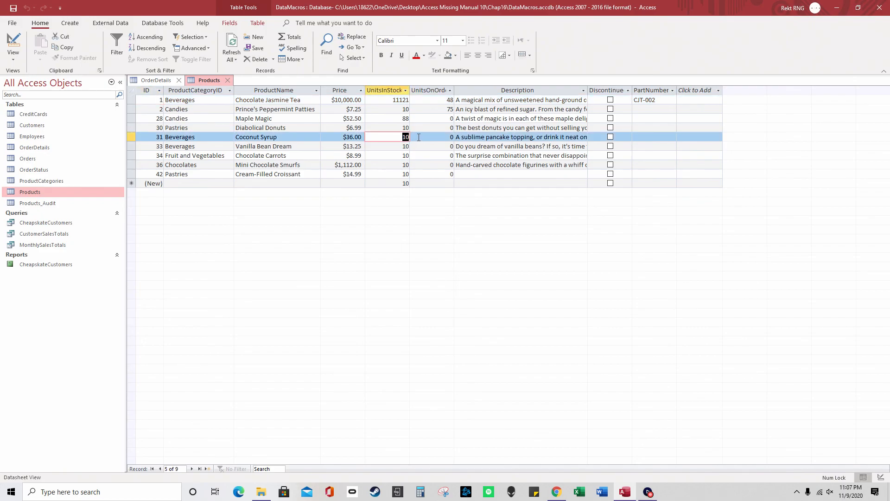
type("999999999")
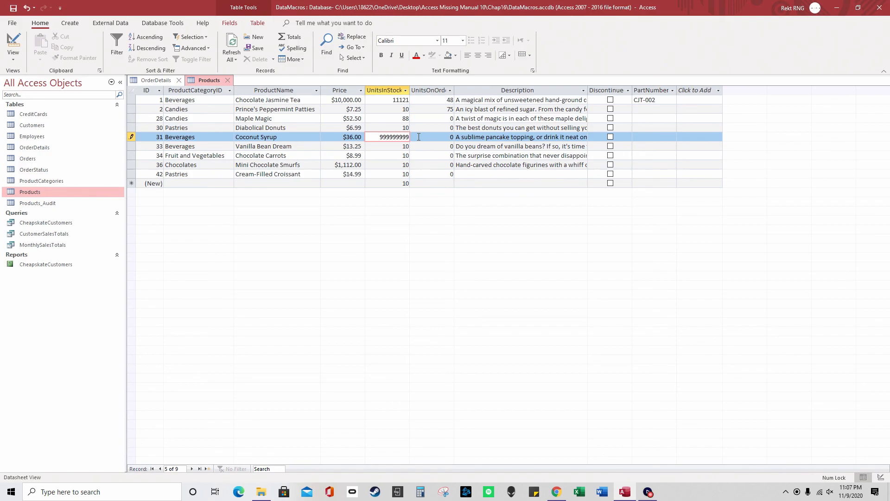
key("Tab")
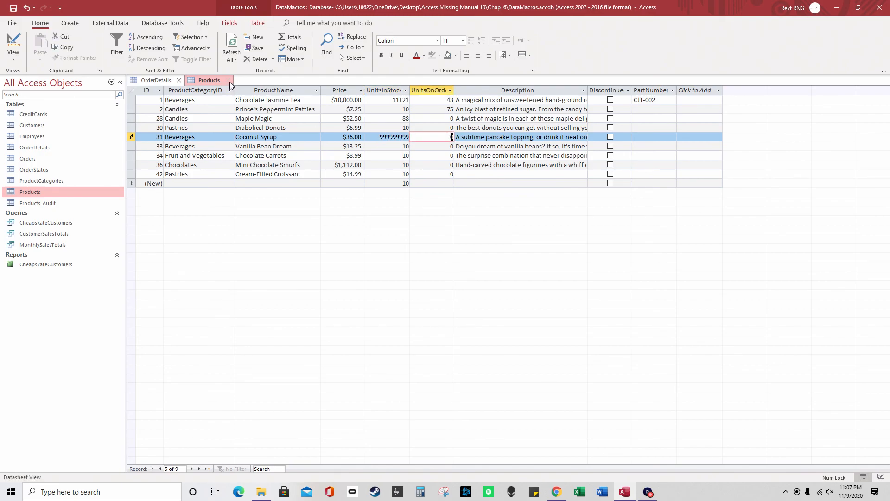
left_click(230, 82)
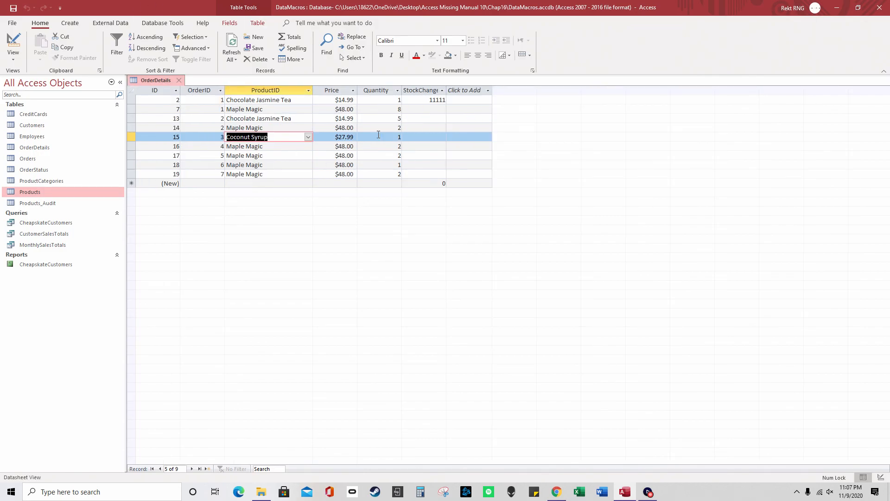
Reset Coconut Syrup's UnitsInStock in Products to 1 and close Products
left_click(427, 138)
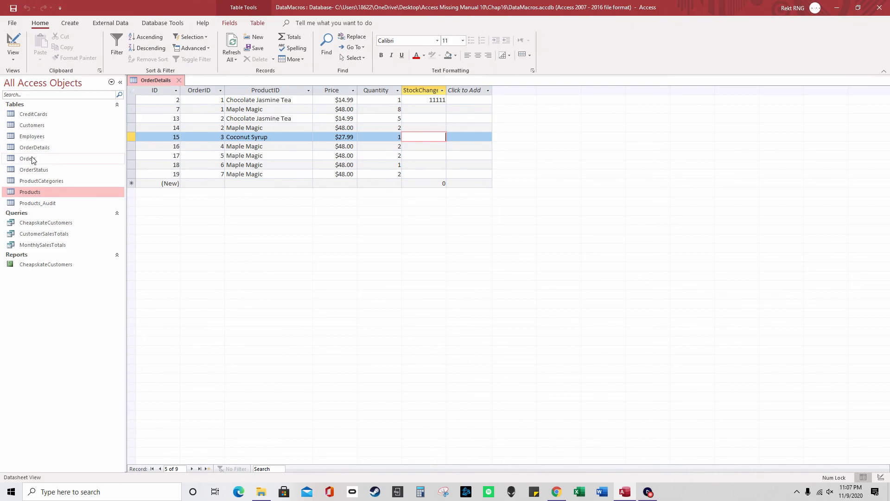
double_click(52, 193)
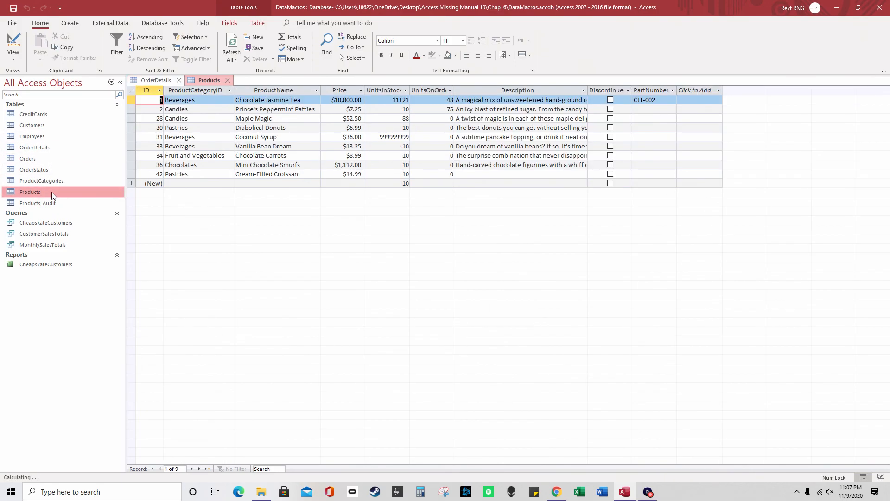
left_click_drag(380, 136, 429, 139)
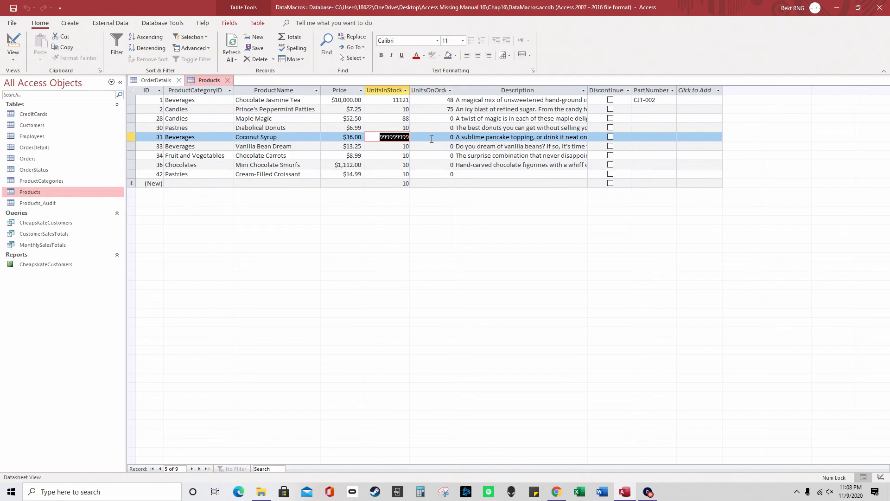
type("1")
left_click(432, 139)
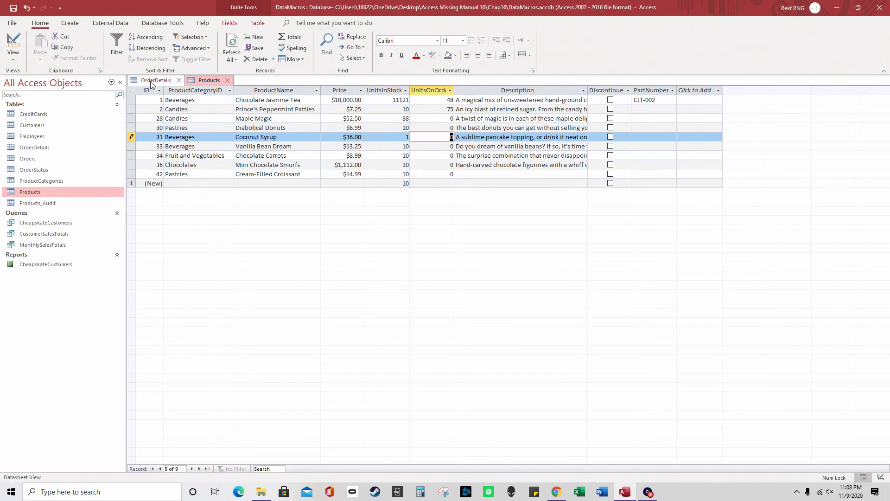
left_click(228, 80)
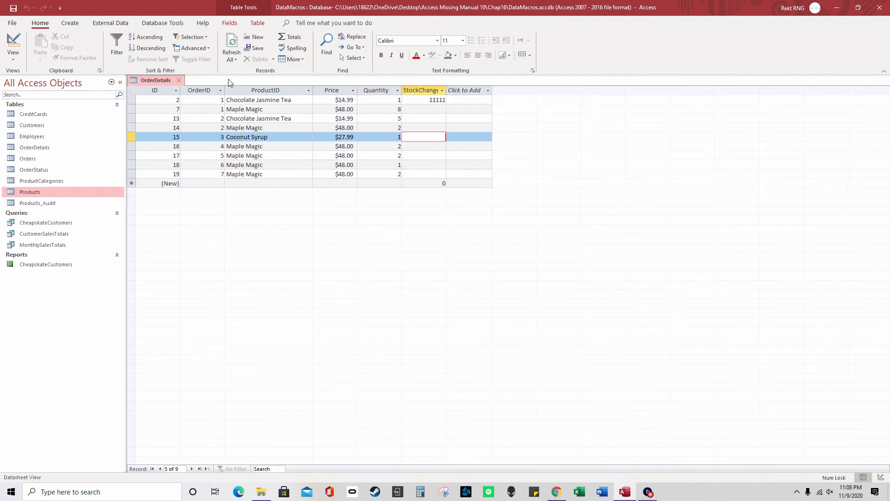
Widen StockChange, enter 999999999 in row 15, and close OrderDetails saving the layout
left_click_drag(446, 91, 465, 90)
left_click(445, 137)
left_click(444, 137)
type("999999999")
key("Tab")
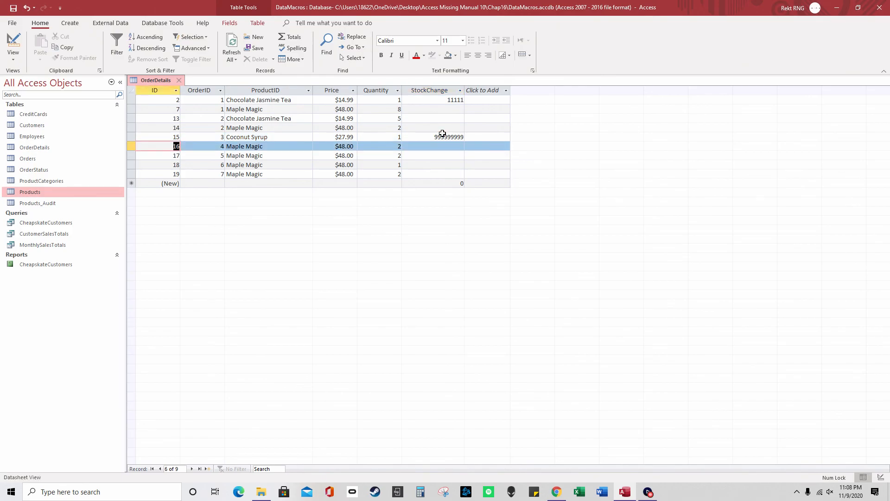
left_click(179, 80)
left_click(410, 271)
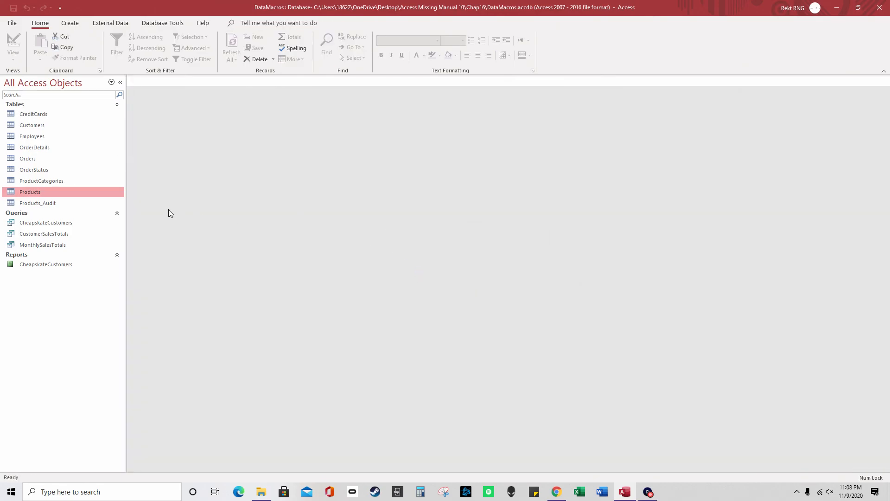
double_click(54, 191)
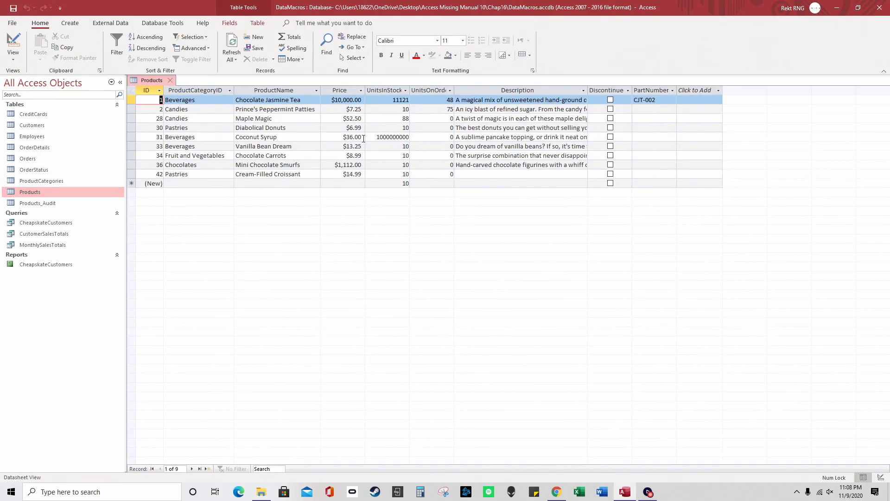
mouse_move(377, 138)
left_mouse_down()
mouse_move(412, 139)
mouse_move(371, 140)
left_mouse_up()
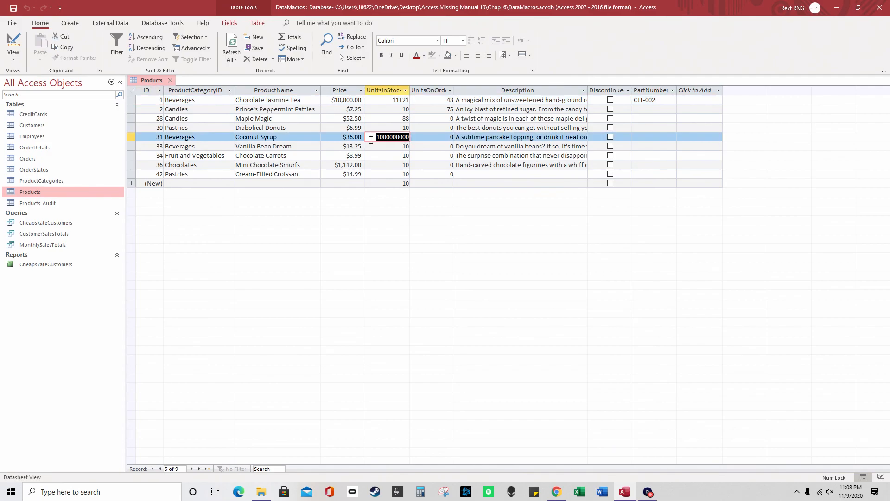
key("Tab")
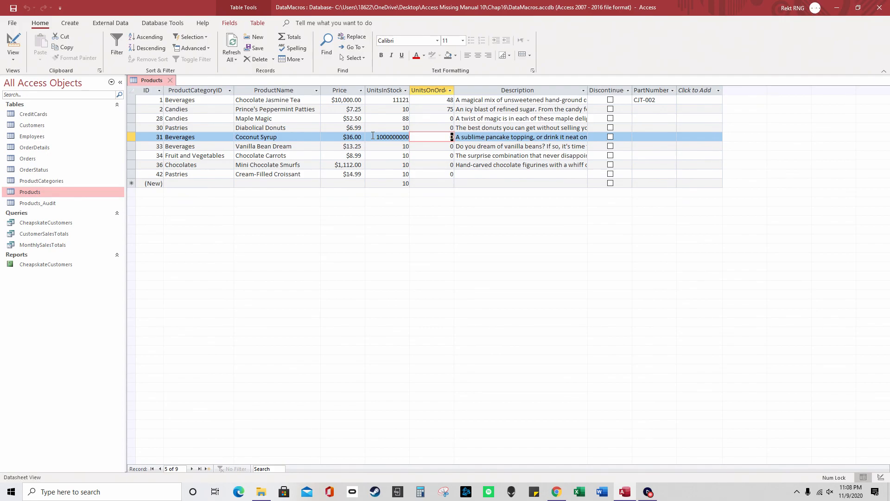
left_click_drag(373, 136, 408, 139)
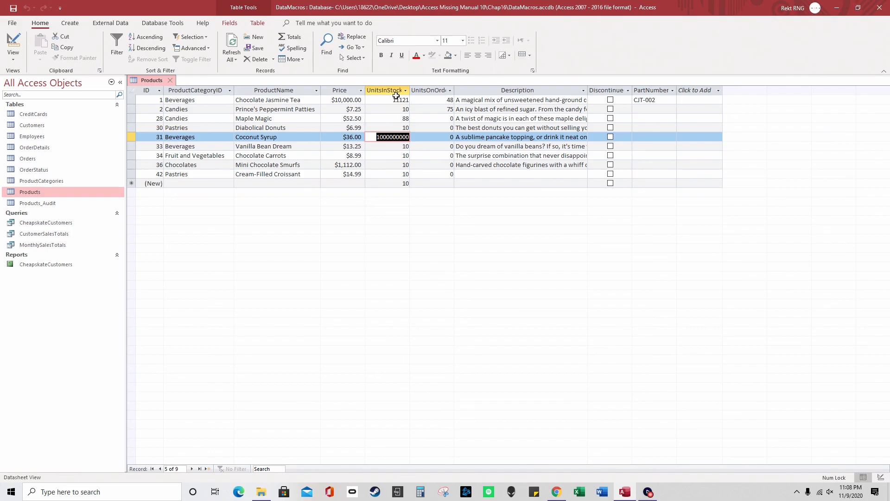
double_click(35, 147)
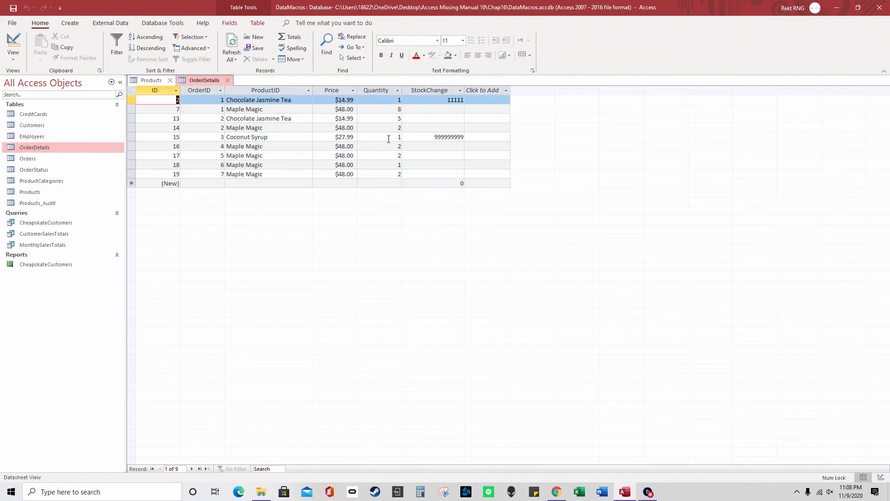
left_click(428, 119)
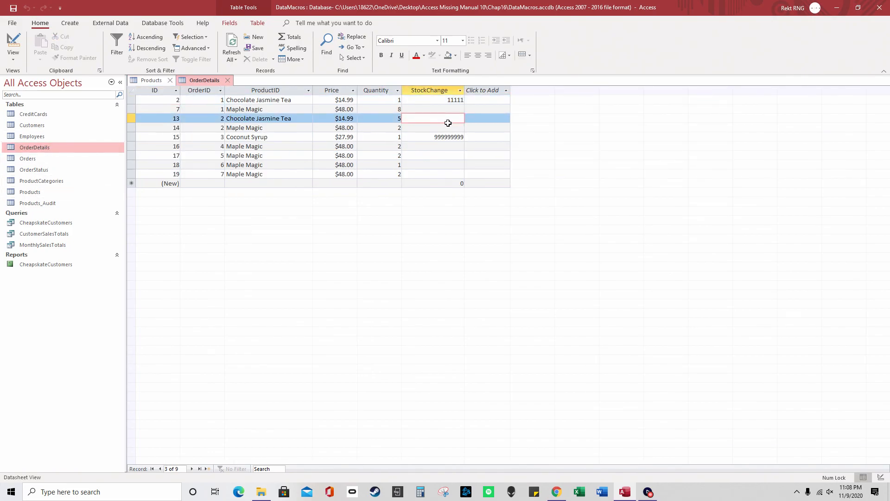
double_click(428, 136)
type("5555")
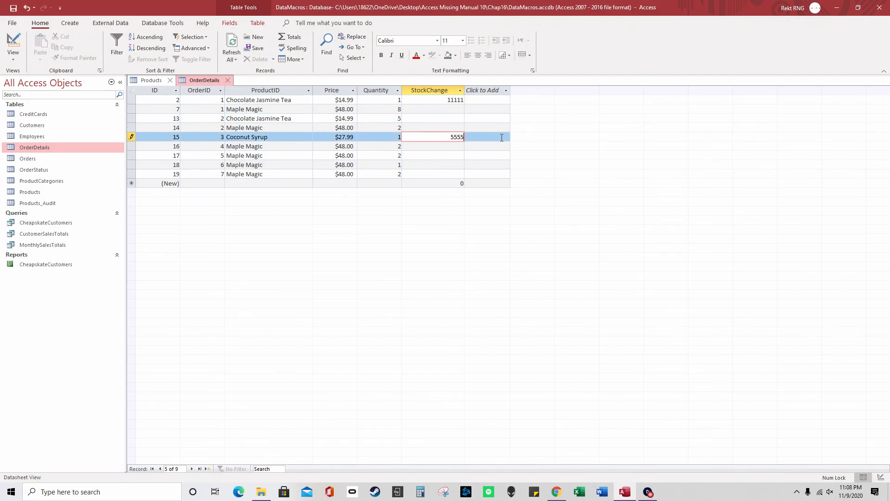
key("Return")
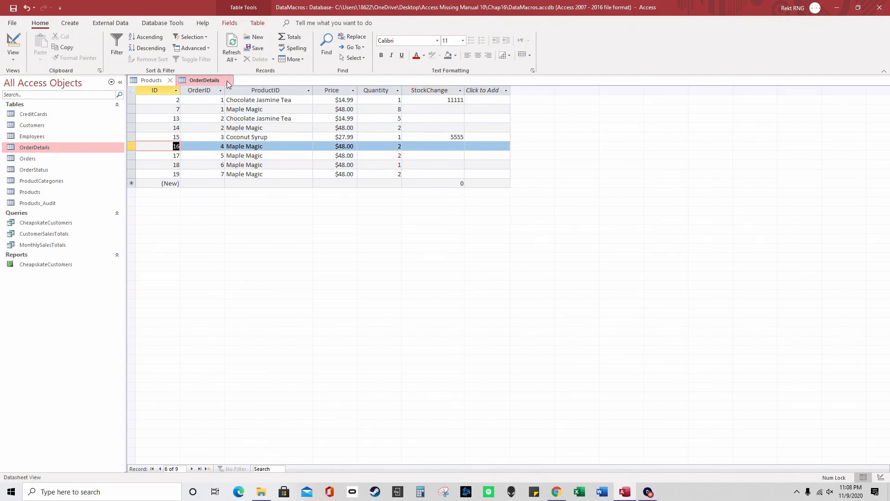
left_click(227, 80)
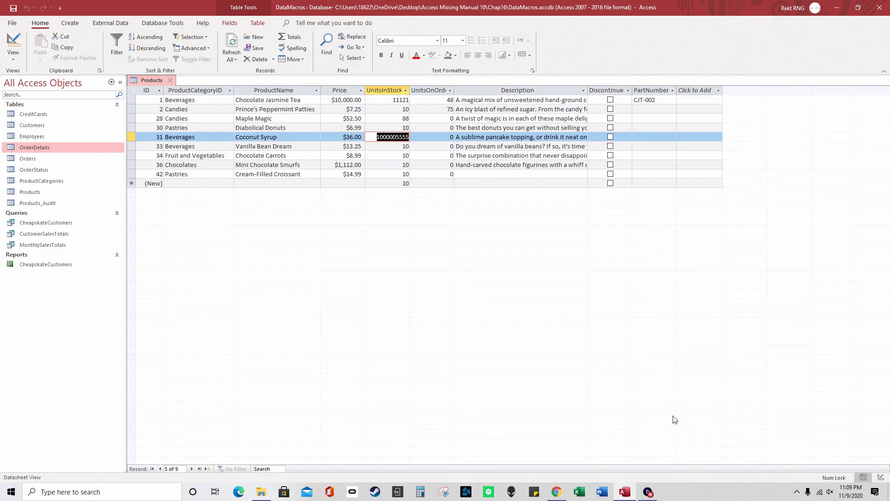
left_click(650, 492)
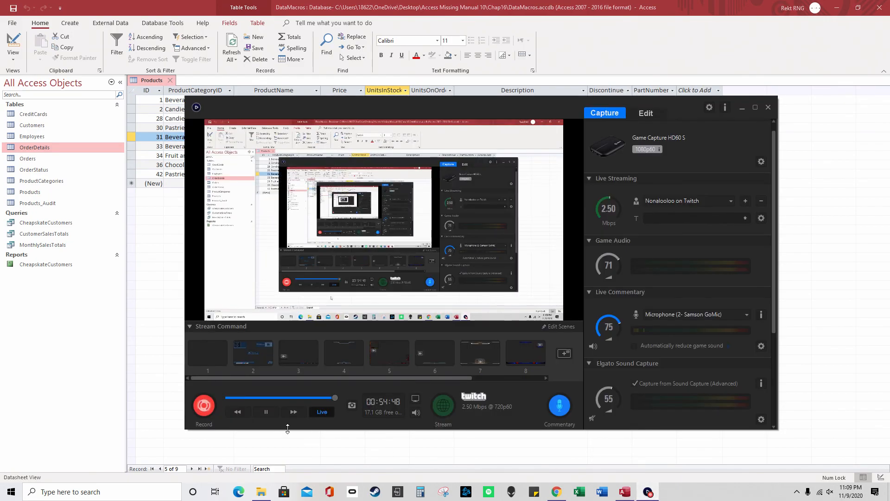